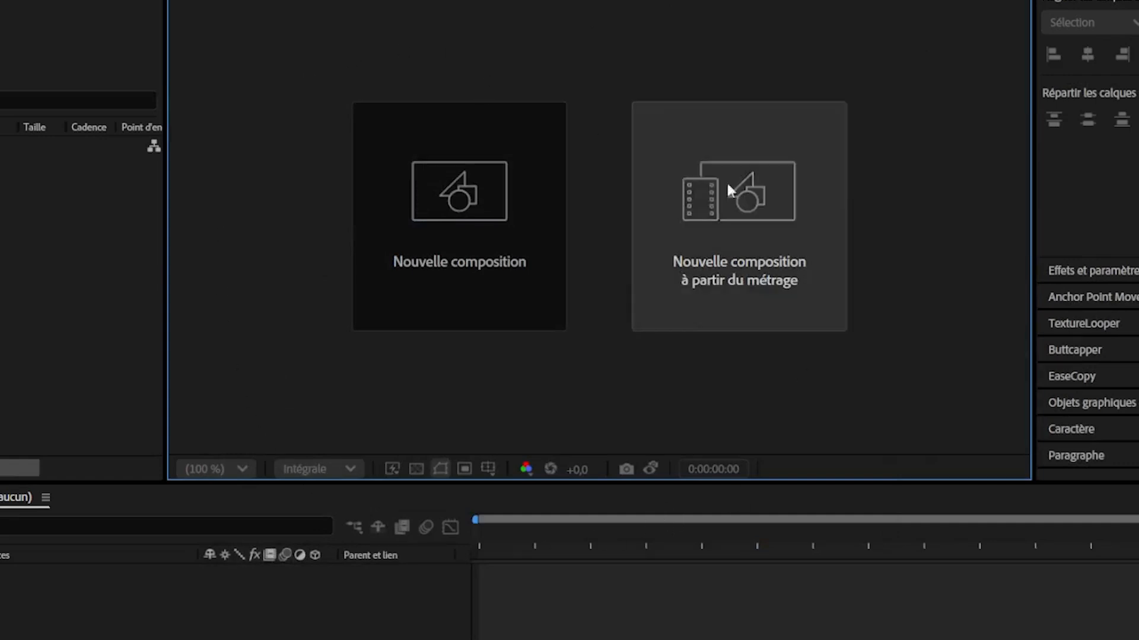
- Start a new composition and set its width to 1080 px
{"action": "left_click", "coordinate": [432, 259]}
{"action": "left_click", "coordinate": [422, 216]}
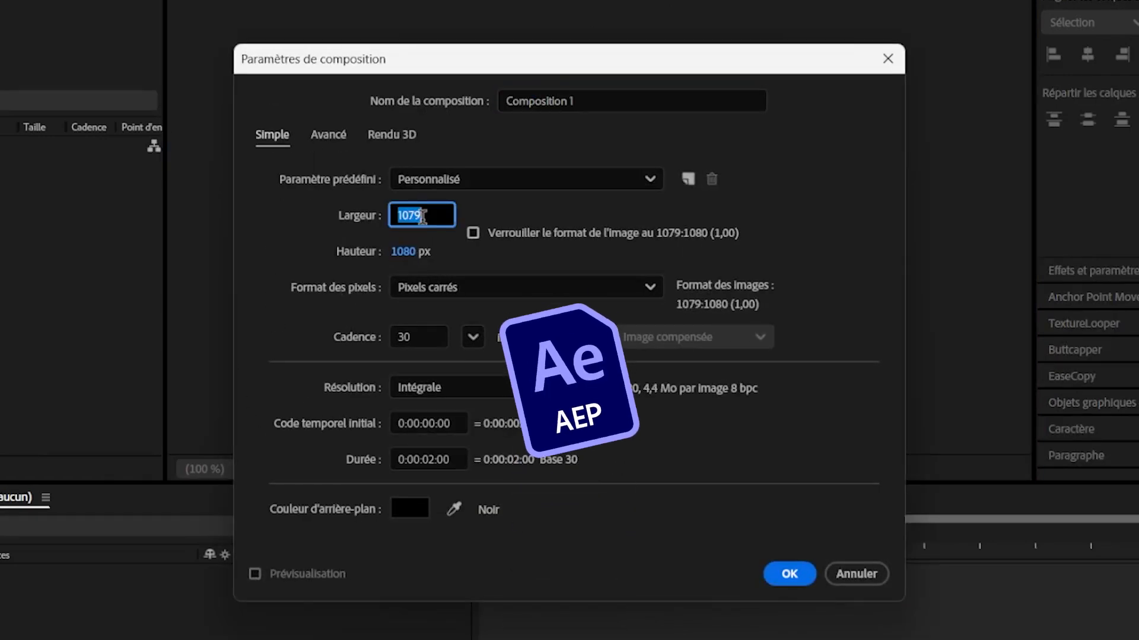
{"action": "type", "text": "1080"}
{"action": "left_click", "coordinate": [355, 263]}
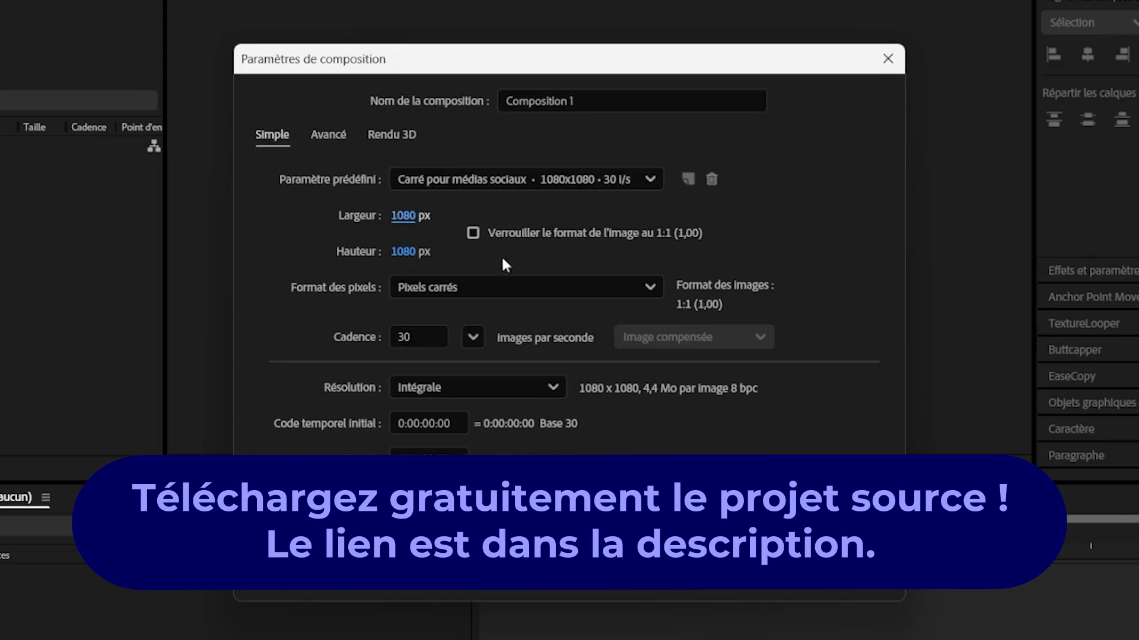
- Try the 3D avancé render system for the new composition
{"action": "left_click", "coordinate": [390, 136]}
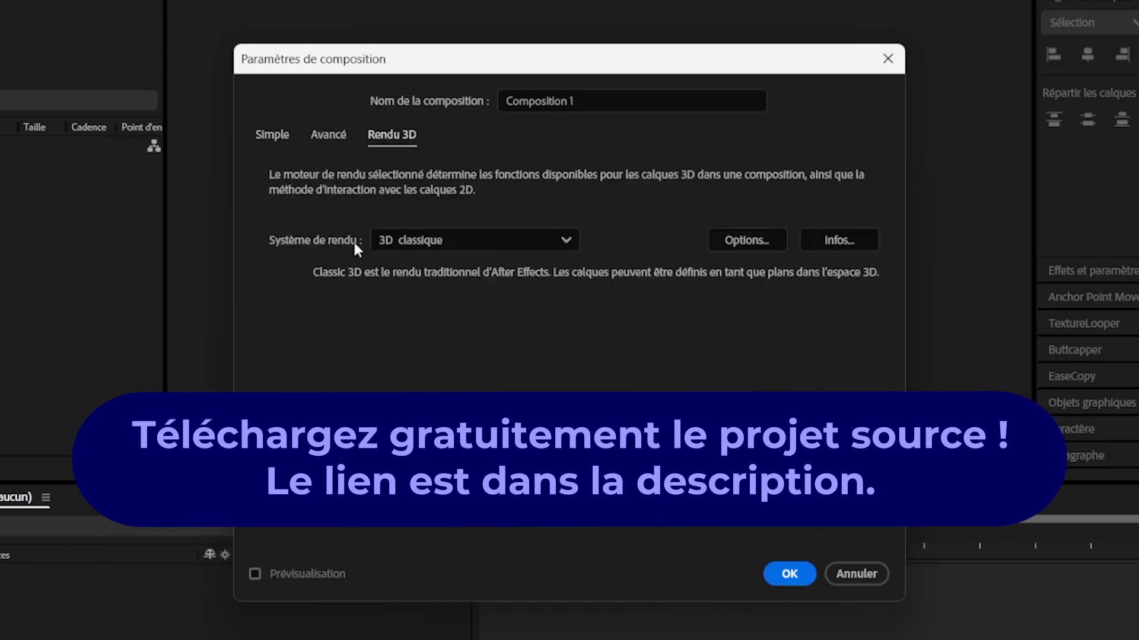
{"action": "left_click", "coordinate": [425, 239]}
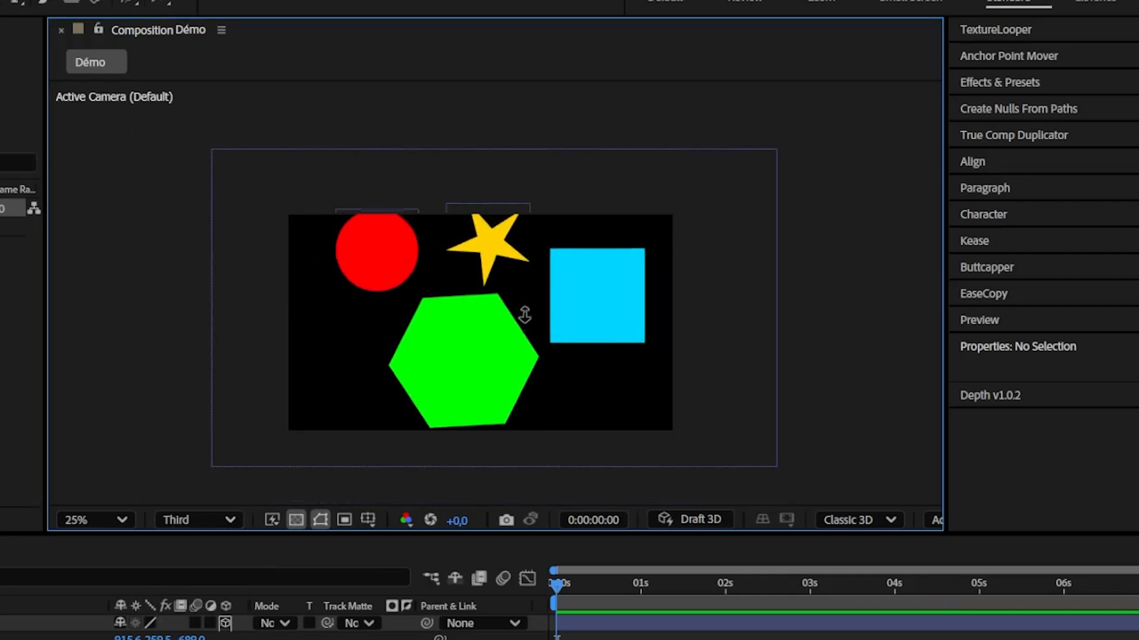
{"action": "scroll", "coordinate": [524, 320], "scroll_direction": "down", "scroll_amount": 3}
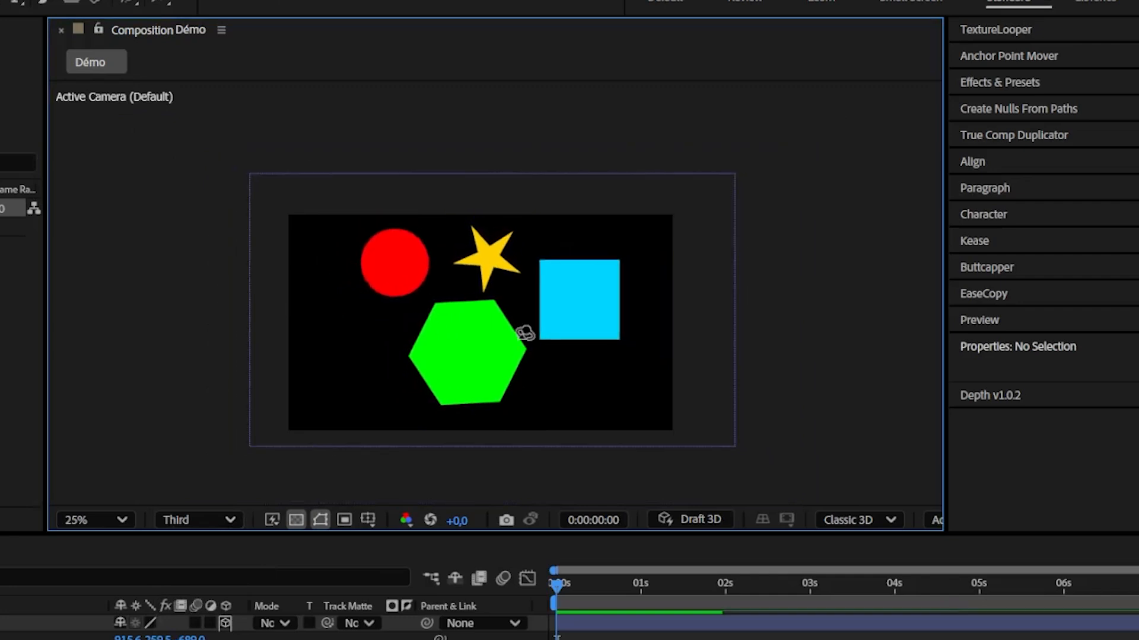
{"action": "left_click_drag", "start_coordinate": [524, 335], "coordinate": [498, 346]}
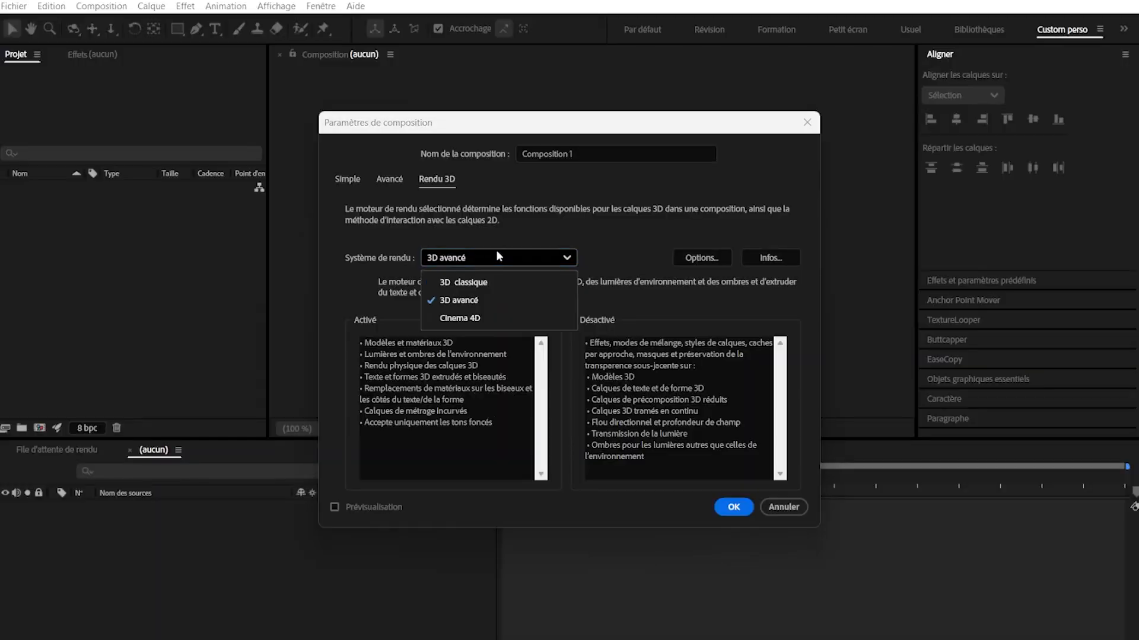
{"action": "left_click", "coordinate": [469, 300]}
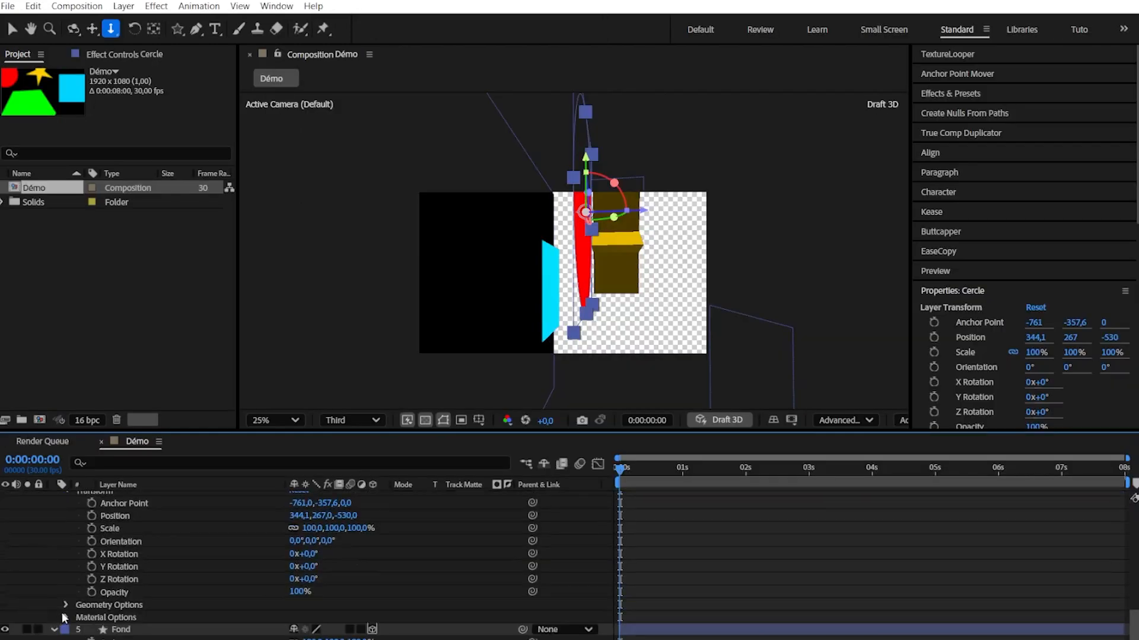
- In the Démo composition, set the Cercle layer's extrusion depth to 63 and its bevel depth to 10
{"action": "left_click", "coordinate": [65, 593]}
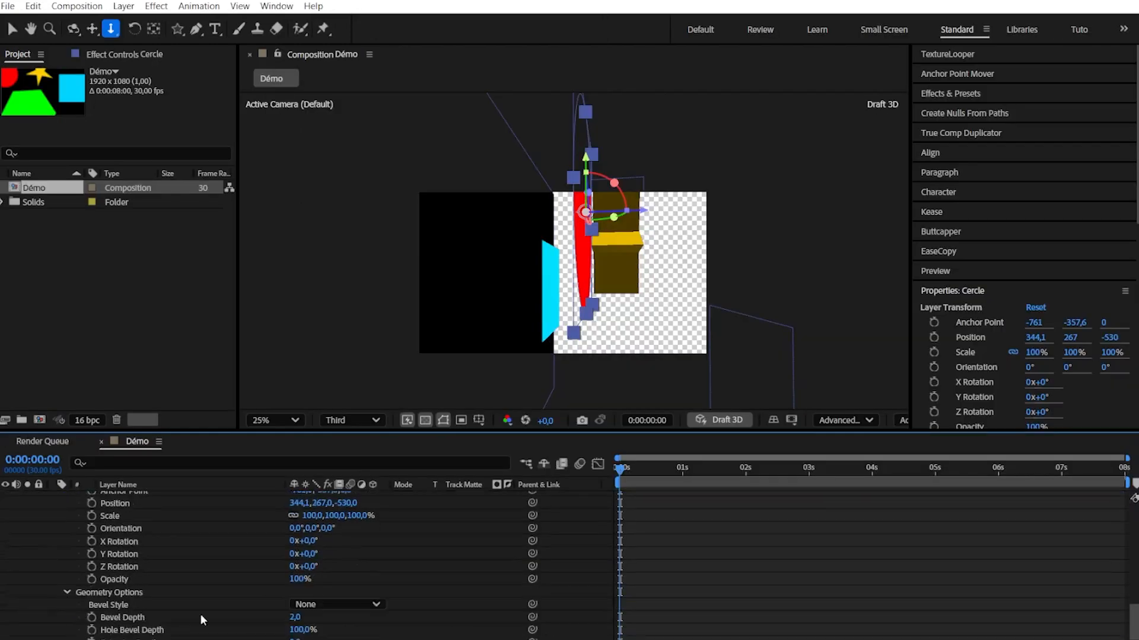
{"action": "scroll", "coordinate": [269, 612], "scroll_direction": "down", "scroll_amount": 3}
{"action": "left_click_drag", "start_coordinate": [294, 605], "coordinate": [341, 608]}
{"action": "left_click_drag", "start_coordinate": [295, 579], "coordinate": [335, 584]}
{"action": "left_click", "coordinate": [374, 567]}
{"action": "left_click", "coordinate": [332, 598]}
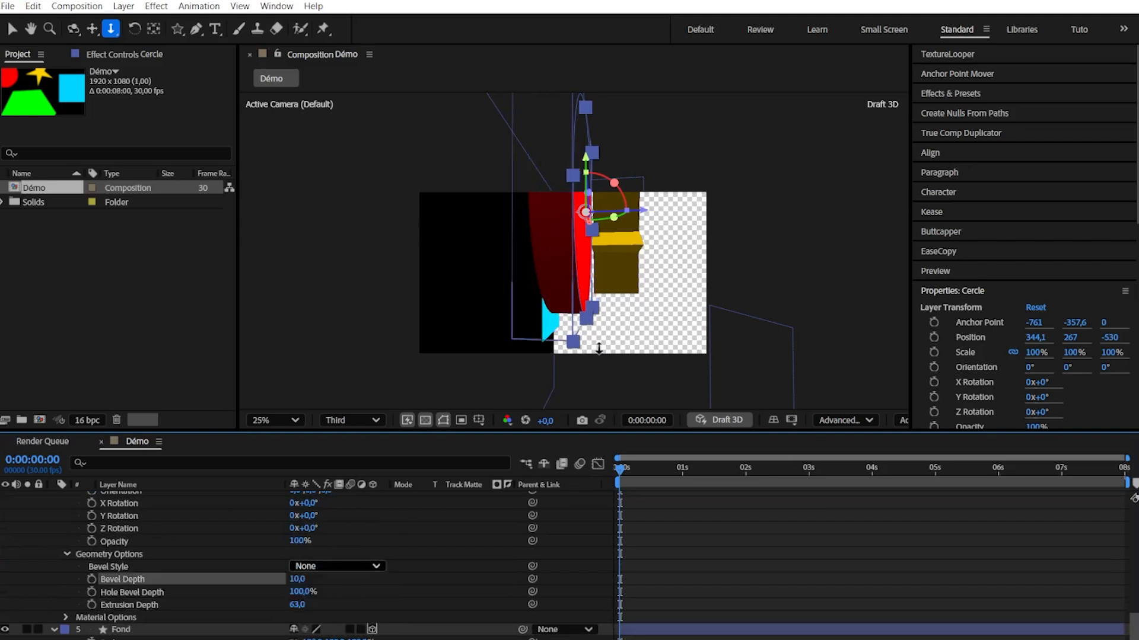
{"action": "key", "text": "c"}
{"action": "left_click_drag", "start_coordinate": [629, 270], "coordinate": [468, 269]}
{"action": "key", "text": "c"}
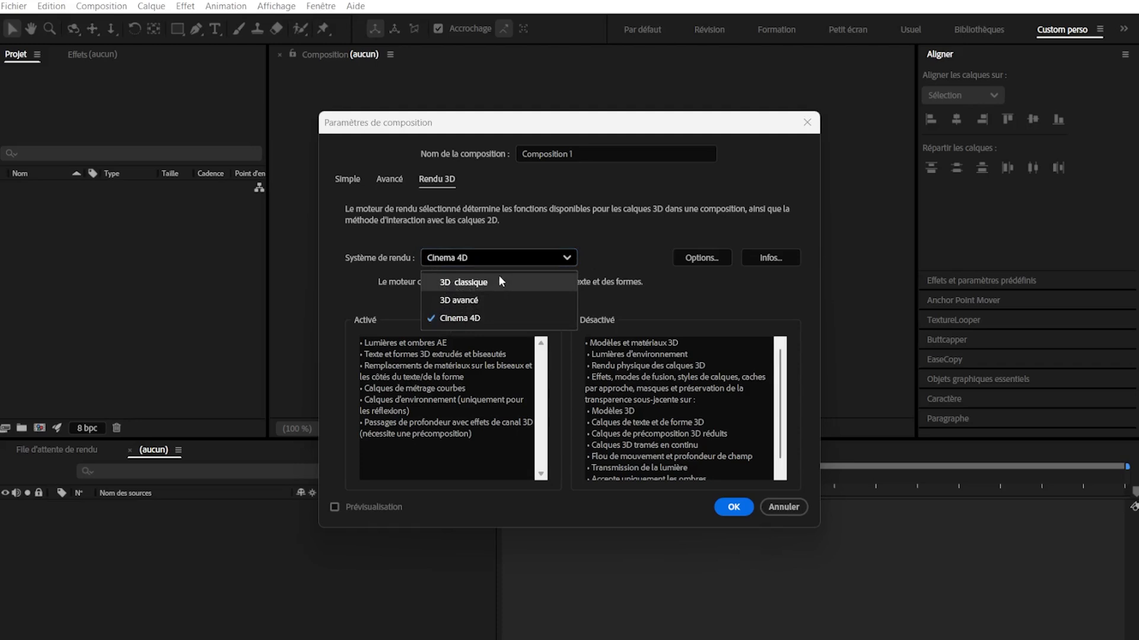
- Try the Cinema 4D render system for the new composition and review the features it disables
{"action": "left_click", "coordinate": [495, 314]}
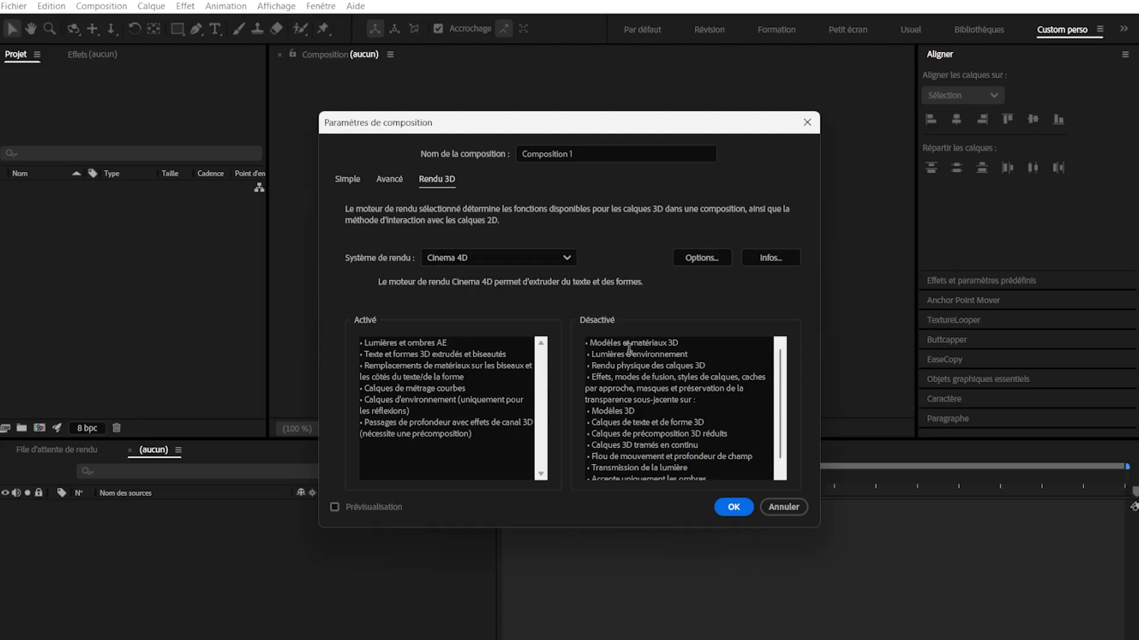
{"action": "scroll", "coordinate": [646, 373], "scroll_direction": "down", "scroll_amount": 1}
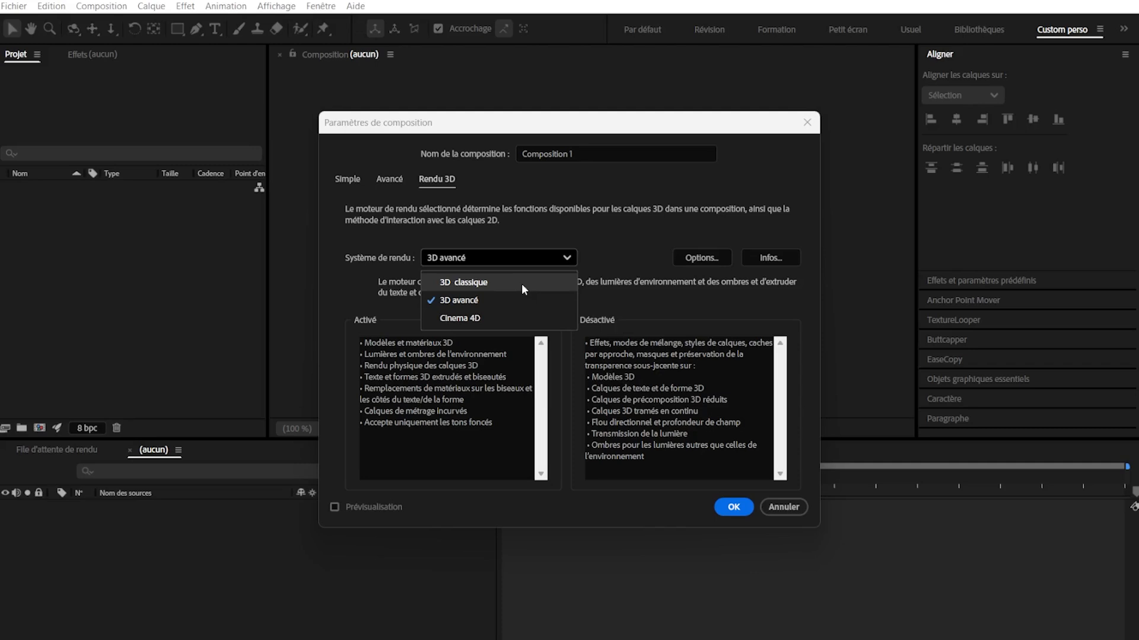
- Set the render system to 3D classique and create the composition under the name Cubes
{"action": "left_click", "coordinate": [523, 285]}
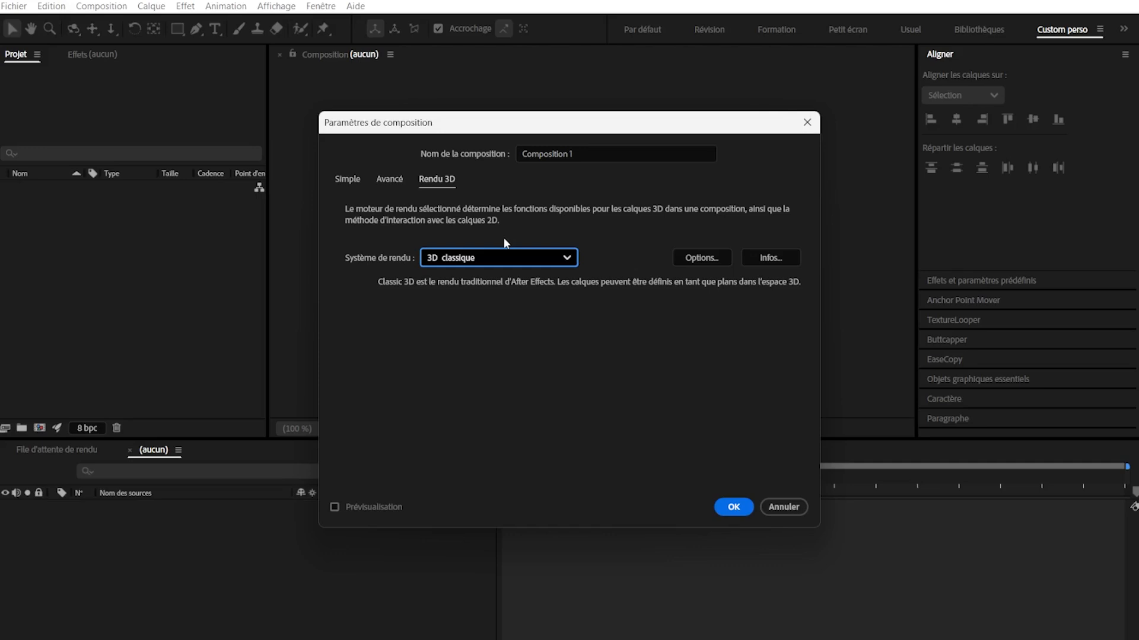
{"action": "left_click", "coordinate": [583, 154]}
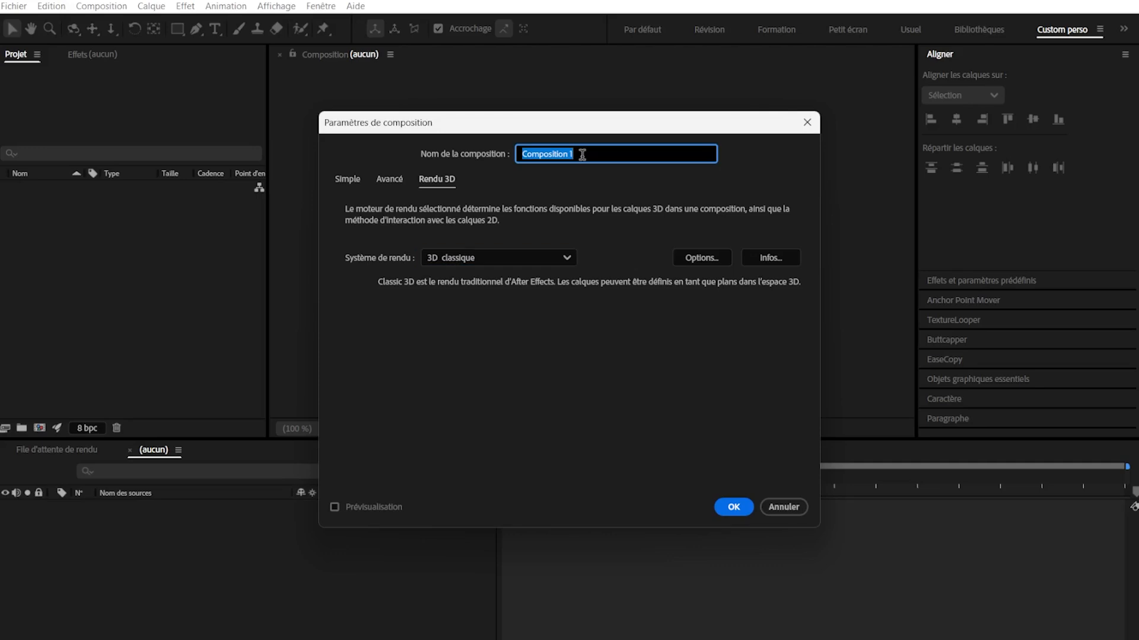
{"action": "type", "text": "Cubes"}
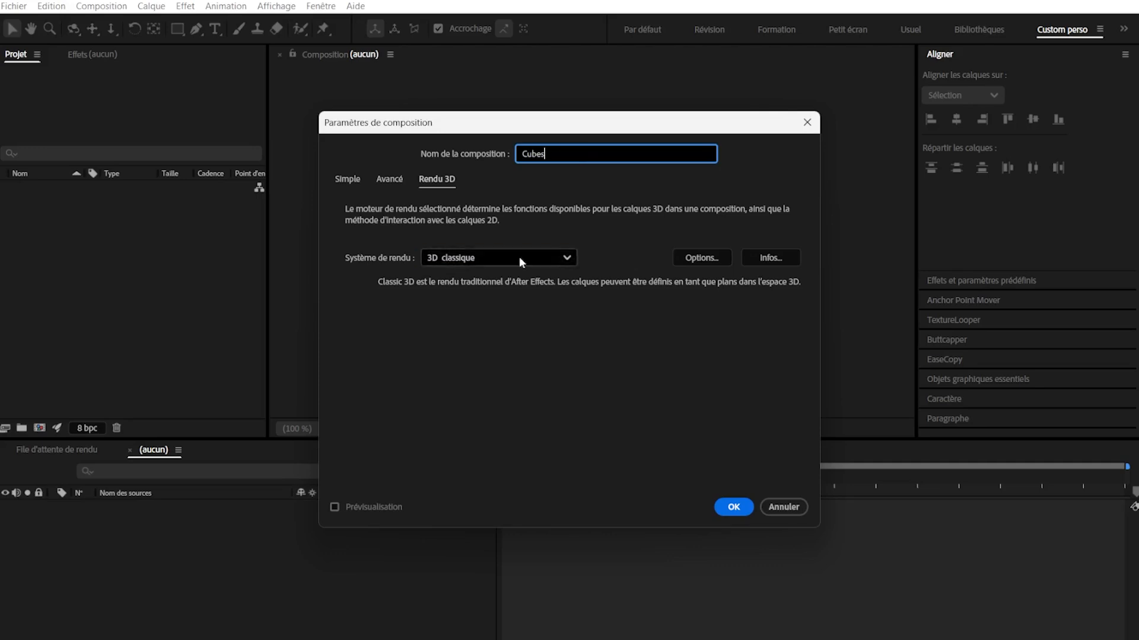
{"action": "left_click", "coordinate": [733, 508]}
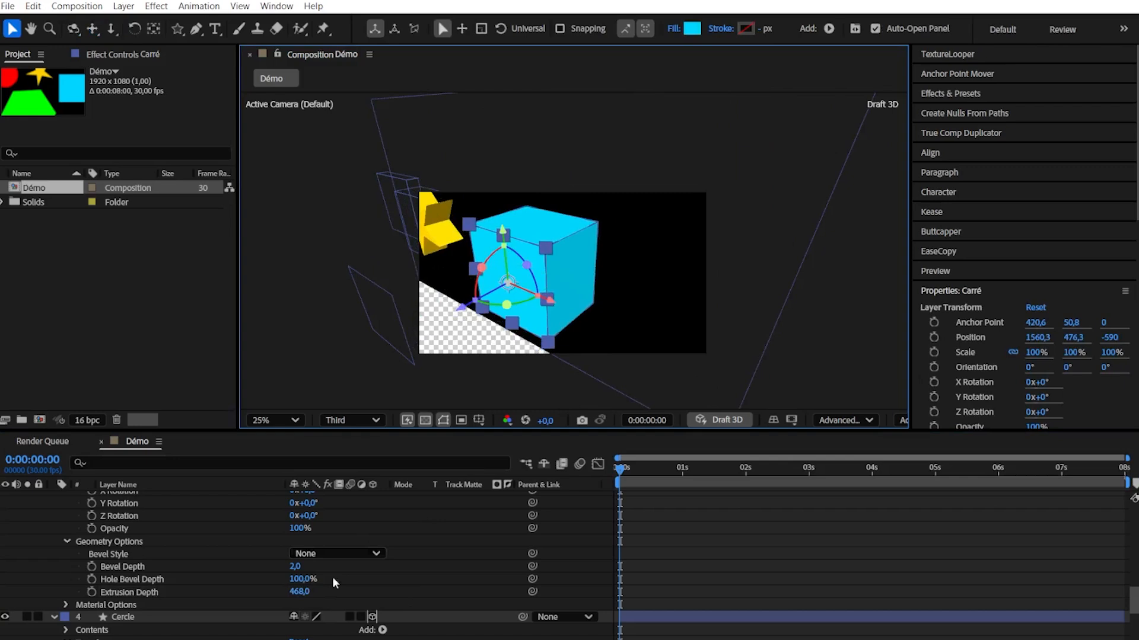
- Reduce the extrusion depth of the Carré layer in the Démo composition
{"action": "left_click_drag", "start_coordinate": [299, 591], "coordinate": [260, 598]}
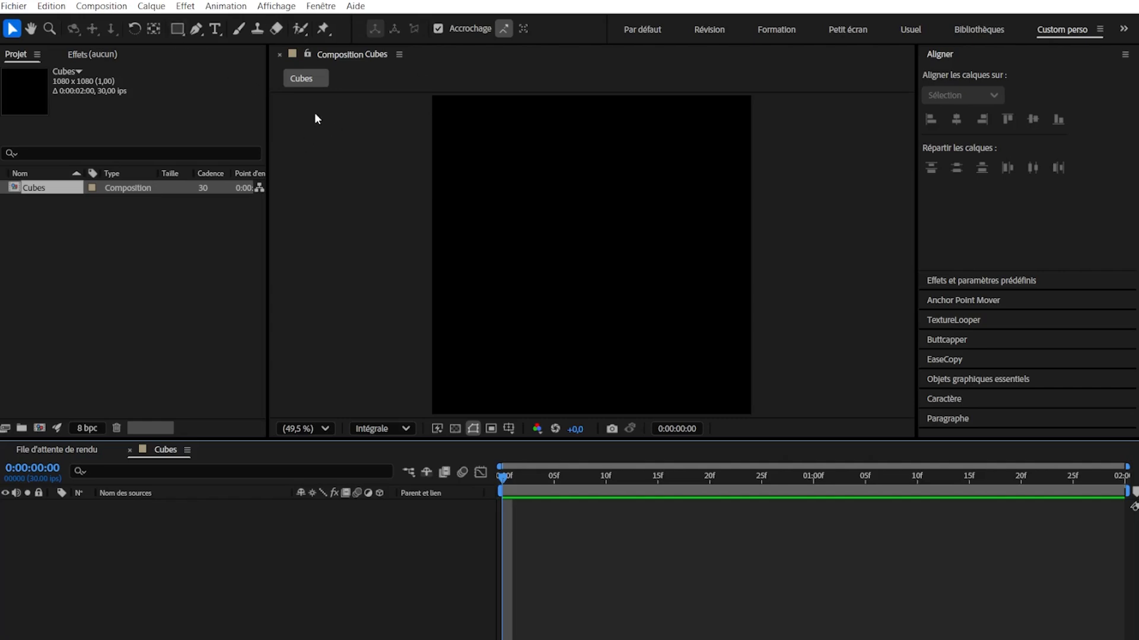
- Add a rectangle shape layer filling the Cubes composition and set its rectangle path size to 700 by 700
{"action": "double_click", "coordinate": [176, 30]}
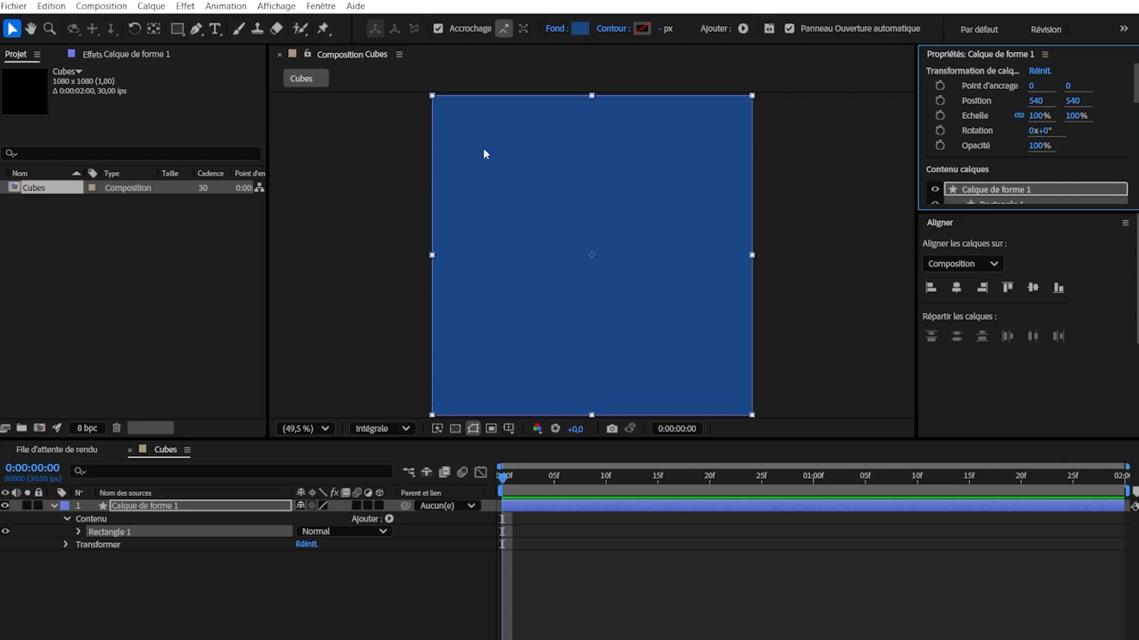
{"action": "left_click", "coordinate": [78, 531]}
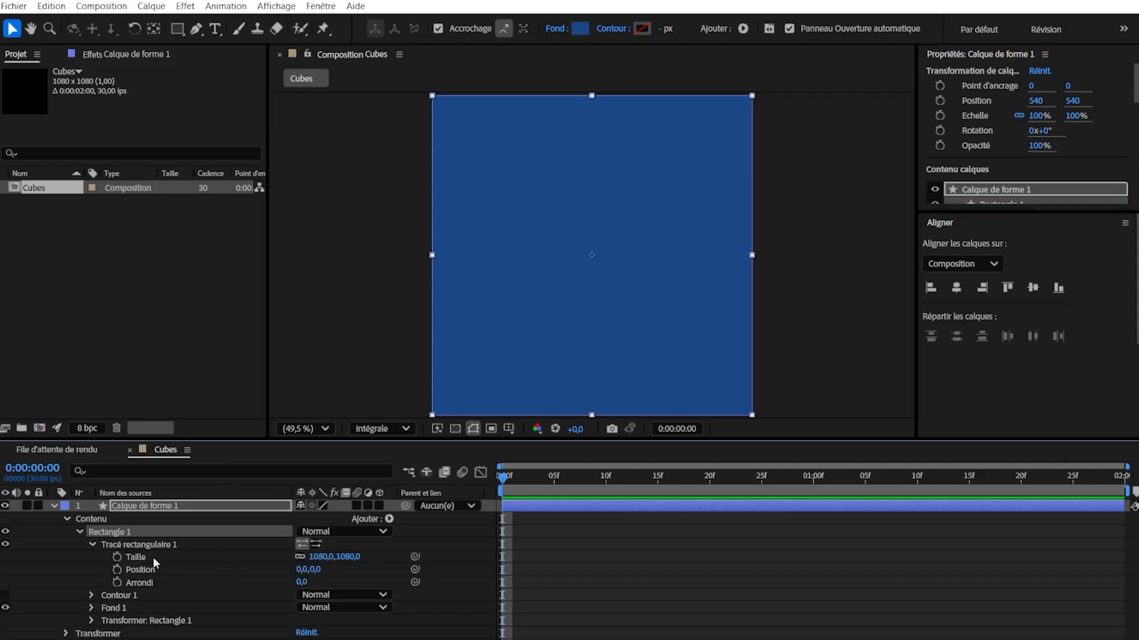
{"action": "left_click", "coordinate": [303, 561]}
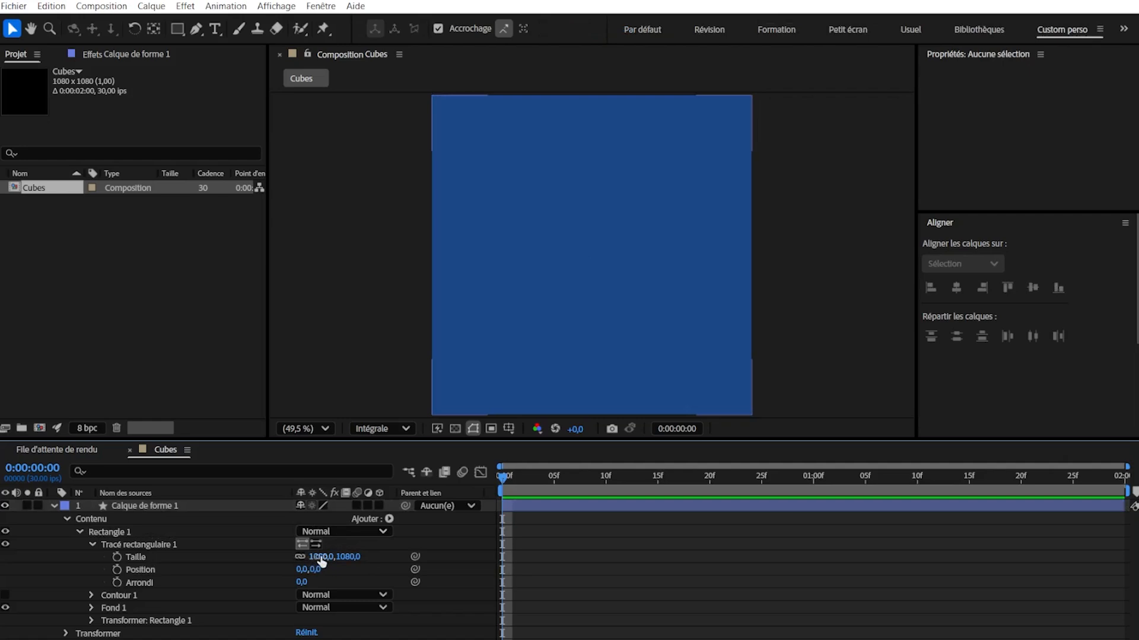
{"action": "left_click", "coordinate": [324, 557]}
{"action": "type", "text": "700"}
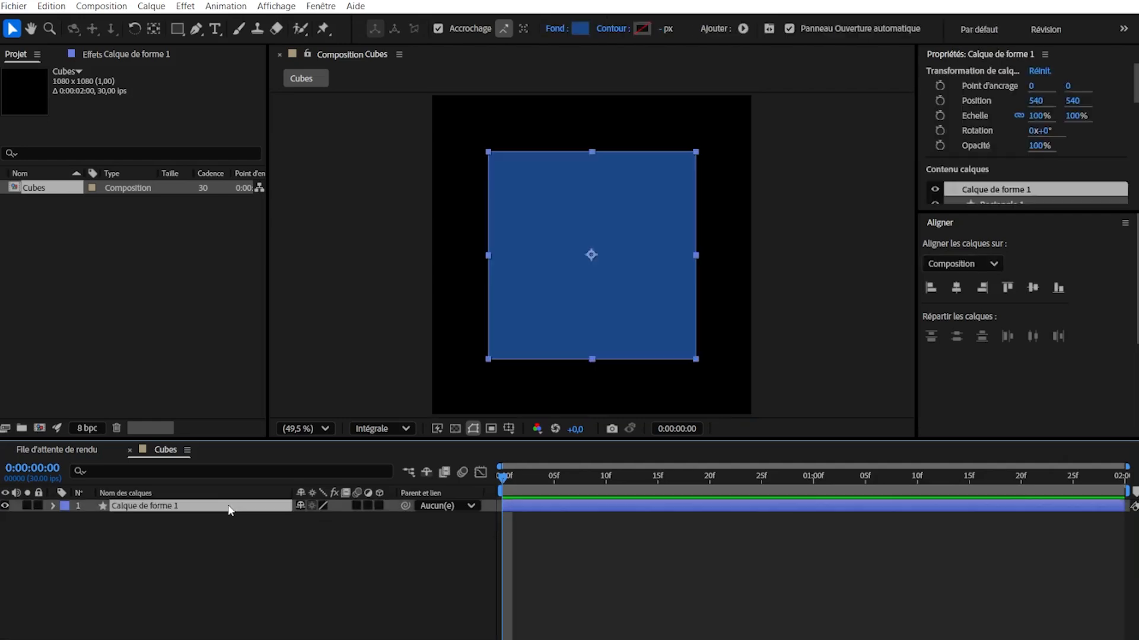
- Rename the square's shape layer as Avant and make it a 3D layer
{"action": "key", "text": "Return"}
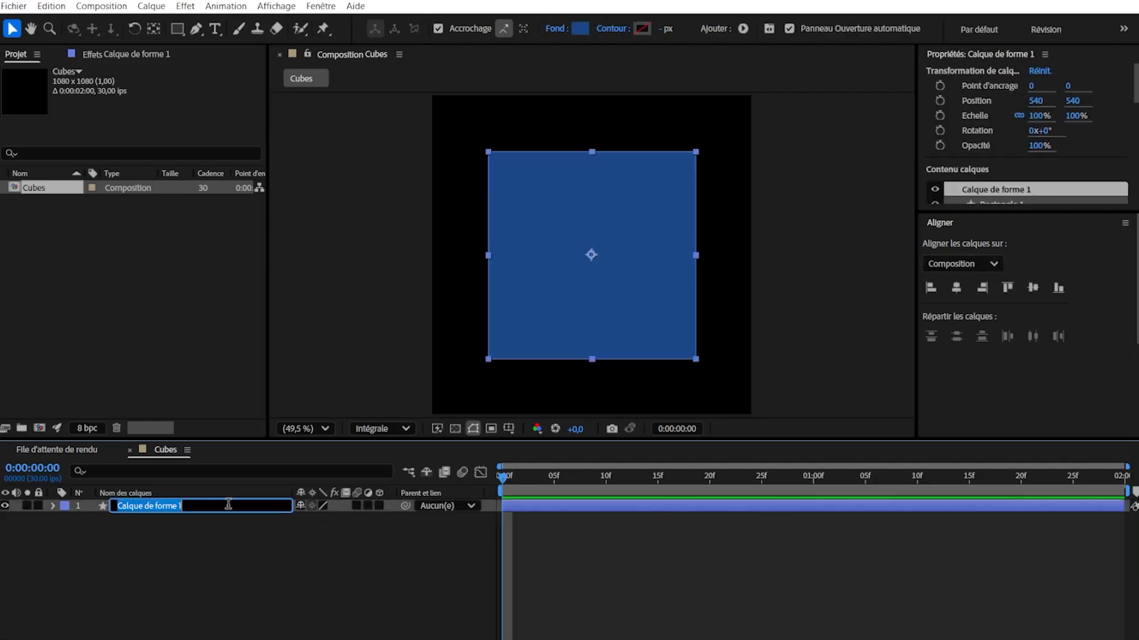
{"action": "type", "text": "Avant"}
{"action": "key", "text": "Return"}
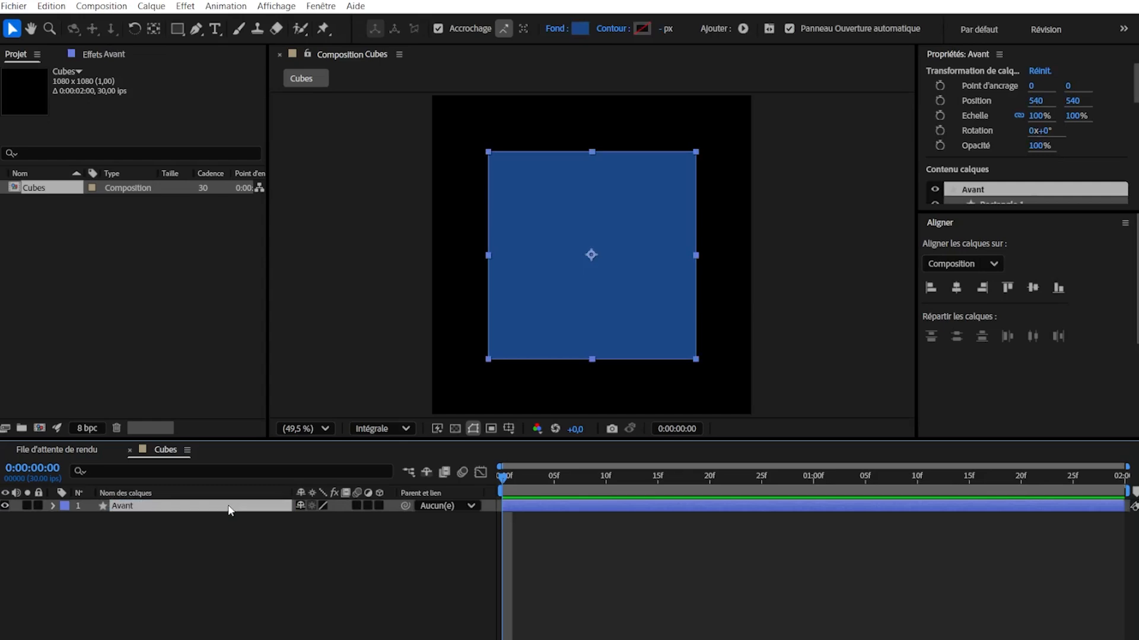
{"action": "left_click", "coordinate": [379, 505]}
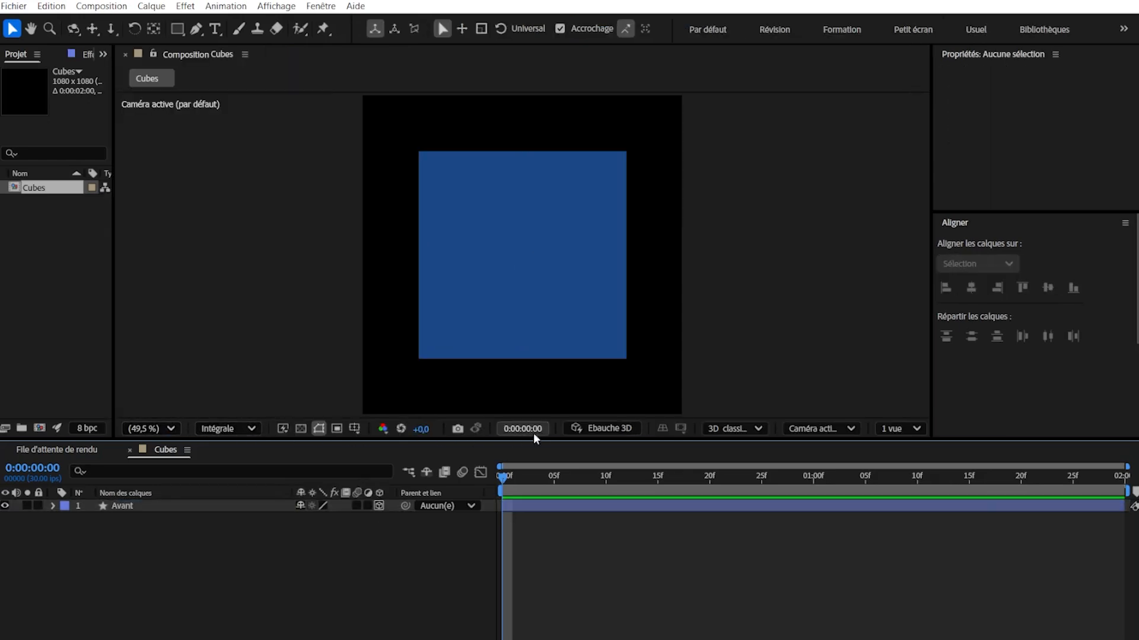
- Review the available 3D renderers and the 3D render settings of the Cubes composition without changing them
{"action": "left_click", "coordinate": [734, 430]}
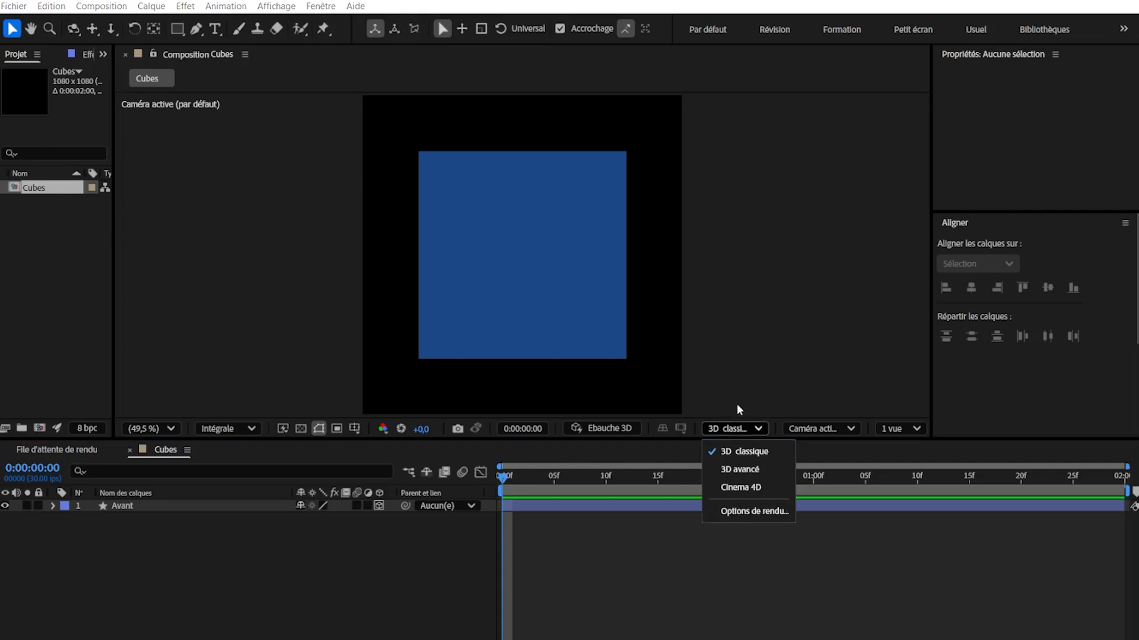
{"action": "left_click", "coordinate": [679, 545]}
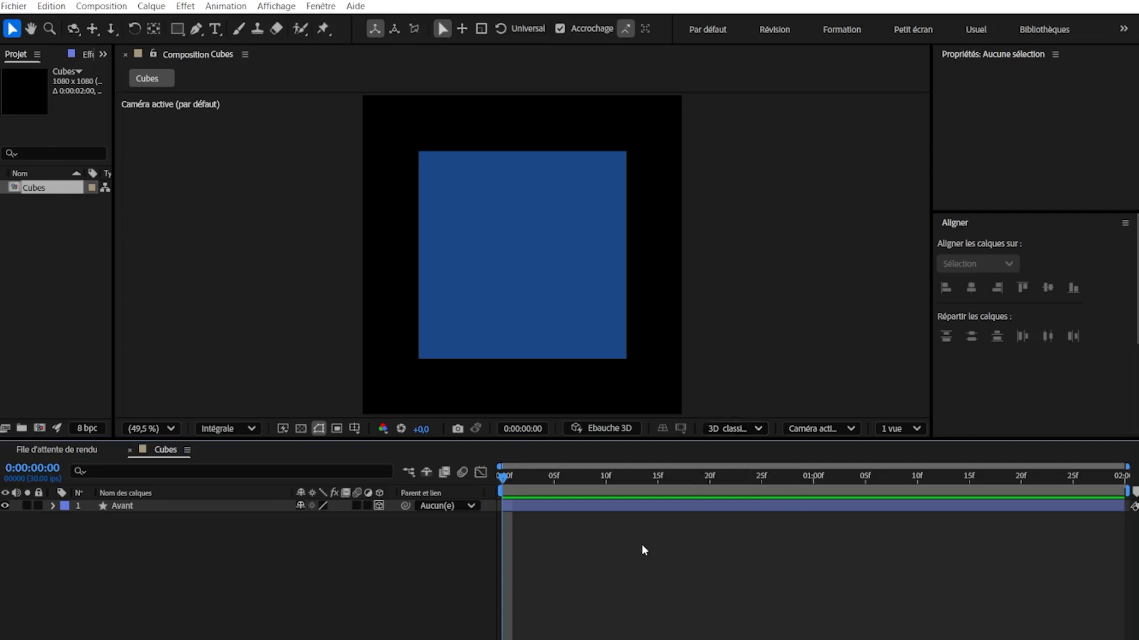
{"action": "key", "text": "ctrl+k"}
{"action": "left_click", "coordinate": [437, 178]}
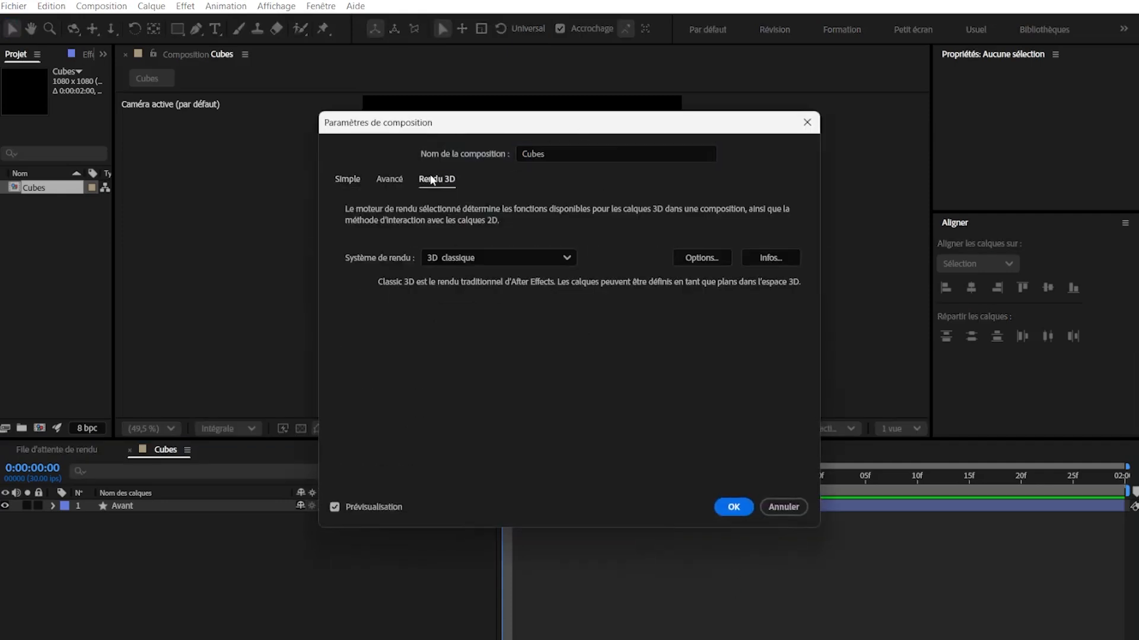
{"action": "left_click", "coordinate": [783, 508]}
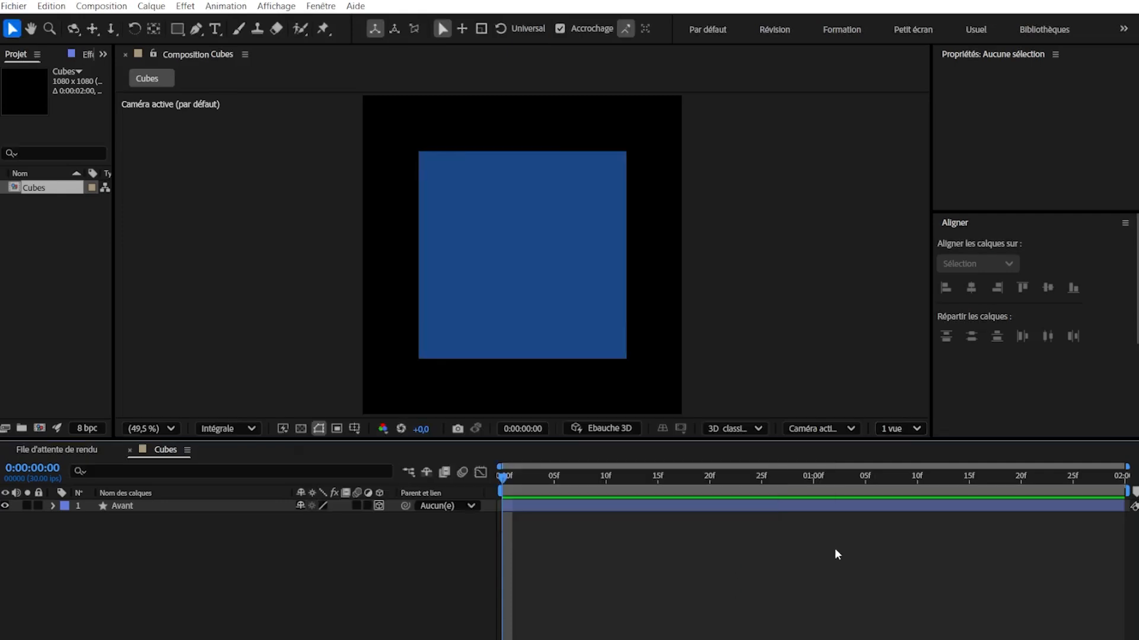
- Display the Cubes composition in four views and activate the Haut view
{"action": "left_click", "coordinate": [894, 433]}
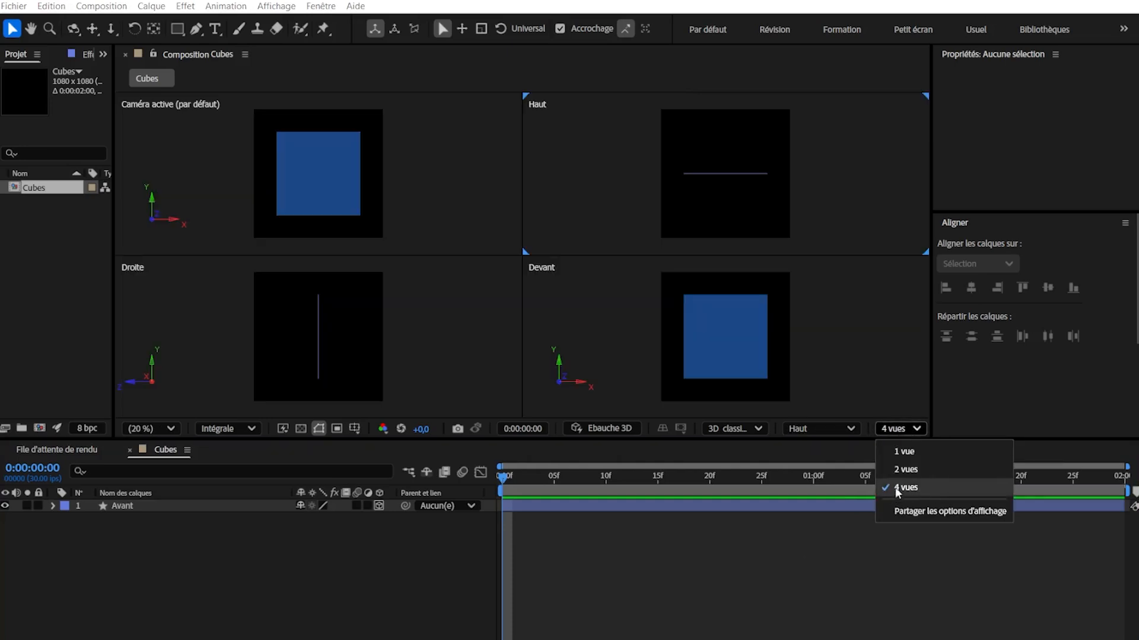
{"action": "left_click", "coordinate": [391, 183]}
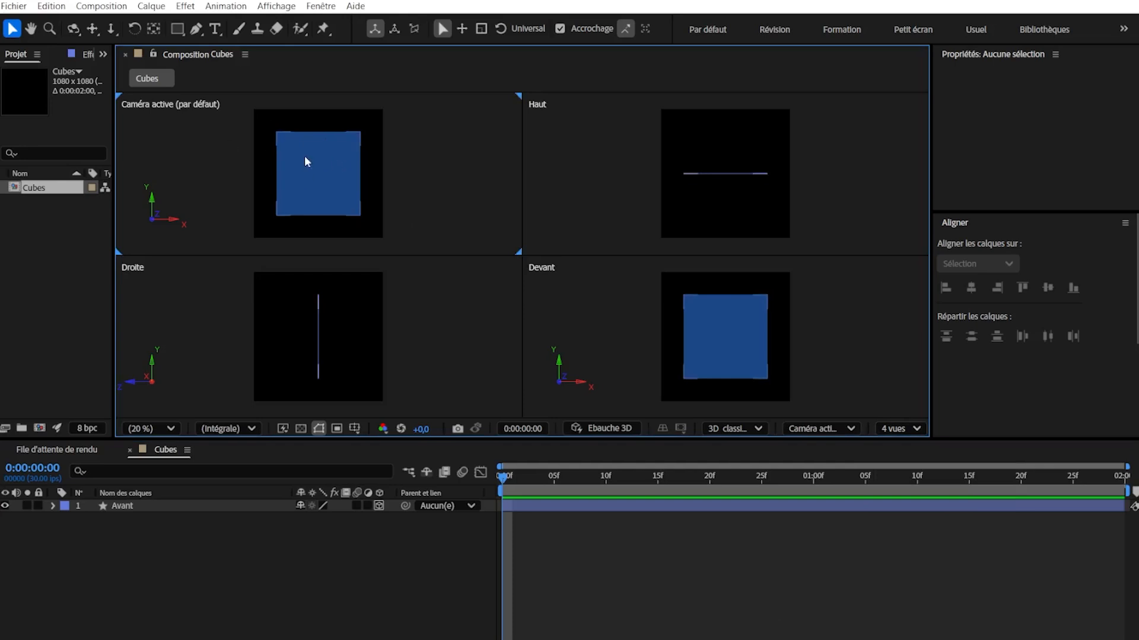
{"action": "left_click", "coordinate": [739, 165]}
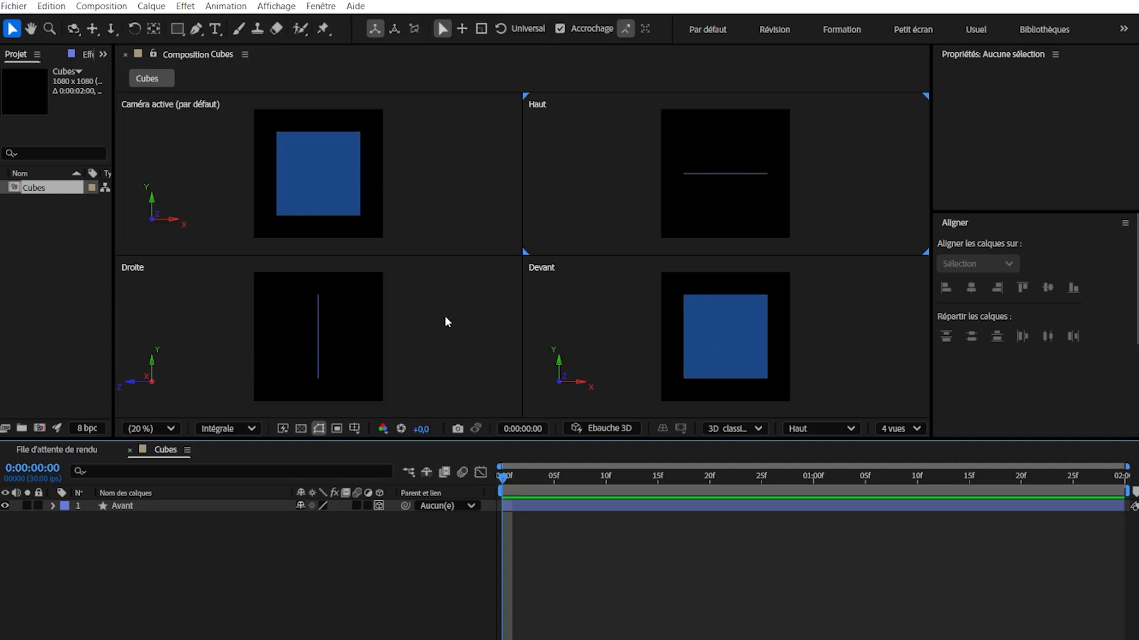
- Activate the Droite view in the four-view layout and switch it to the Gauche view
{"action": "left_click", "coordinate": [587, 259]}
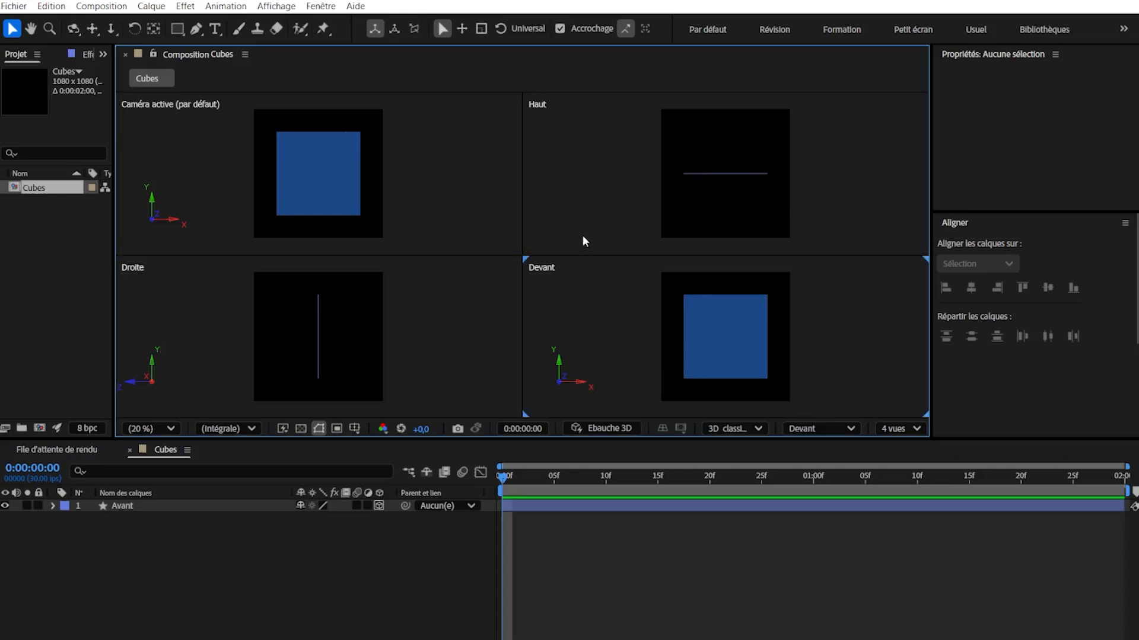
{"action": "left_click", "coordinate": [465, 201]}
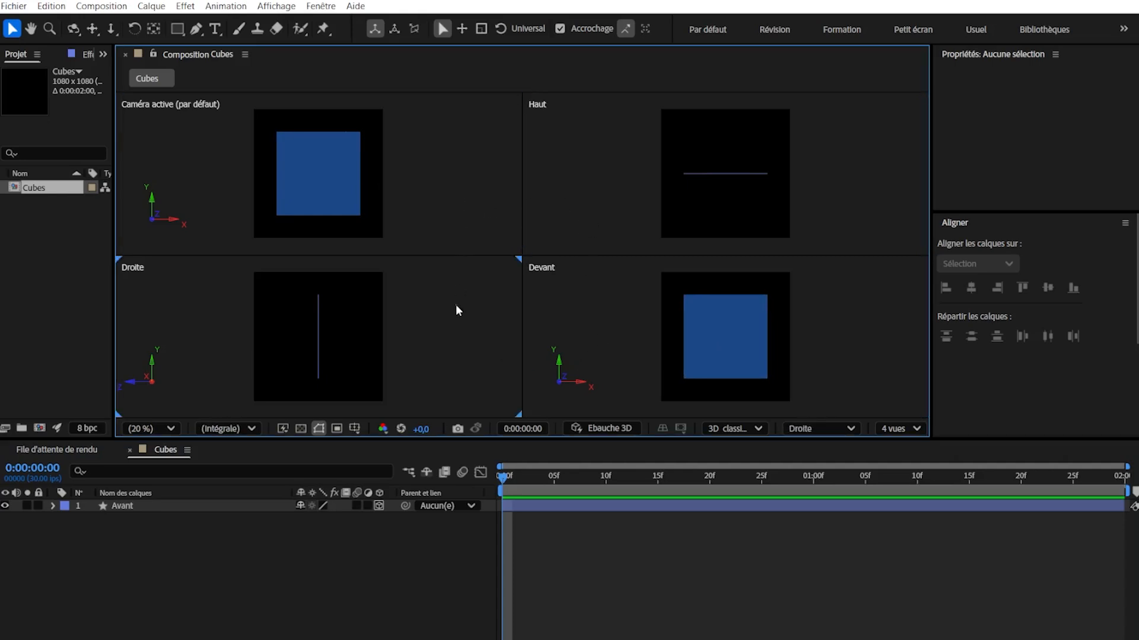
{"action": "left_click", "coordinate": [178, 310]}
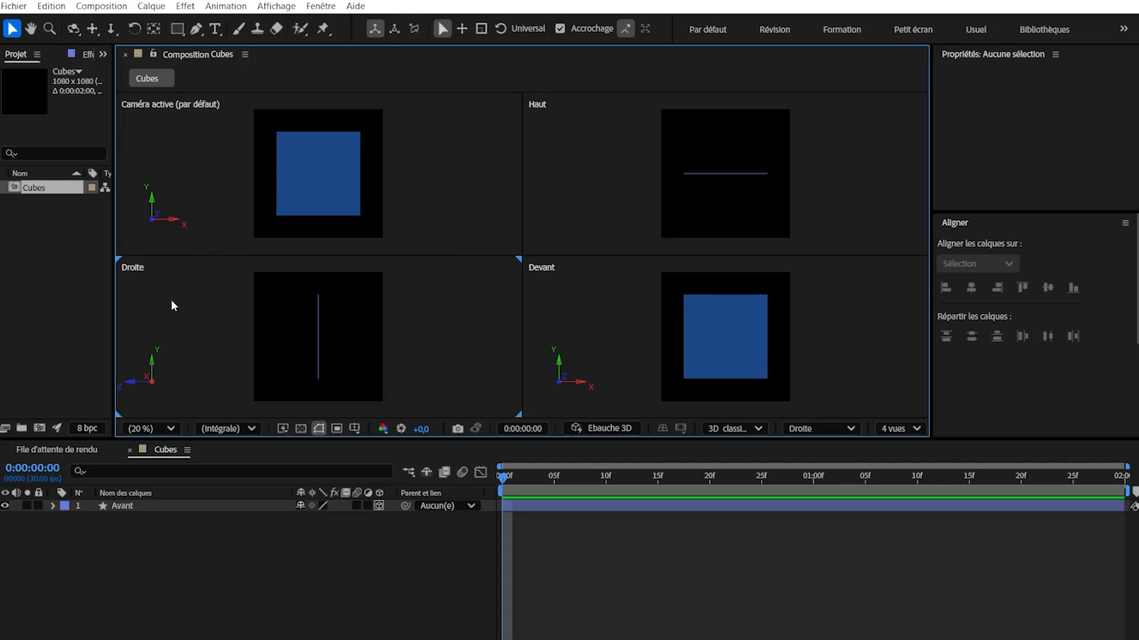
{"action": "left_click", "coordinate": [812, 428]}
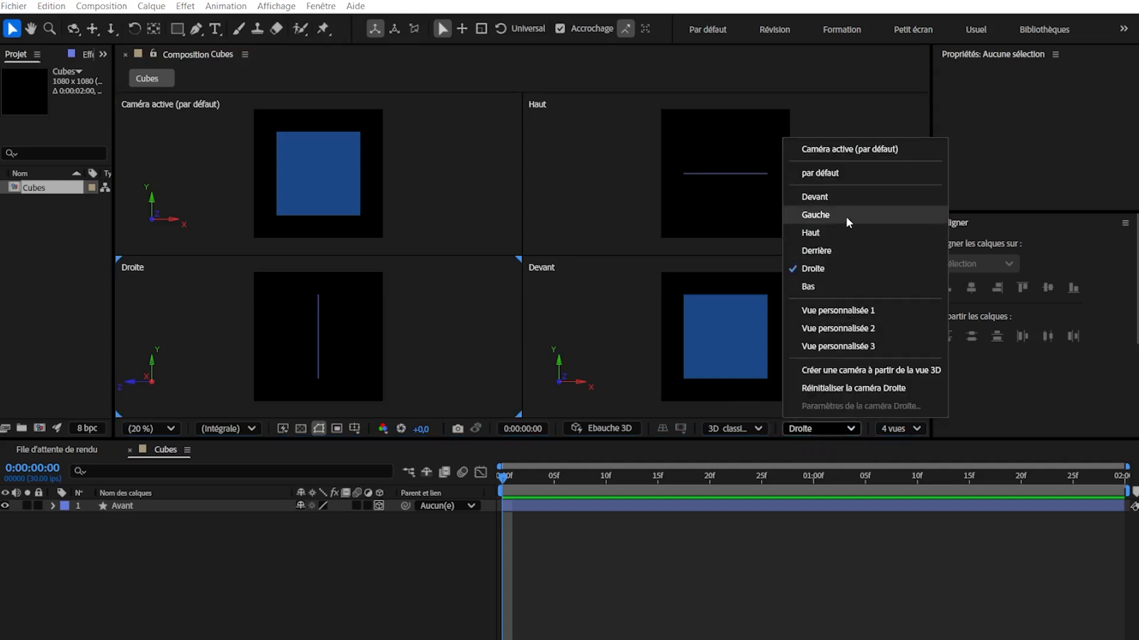
{"action": "left_click", "coordinate": [846, 216]}
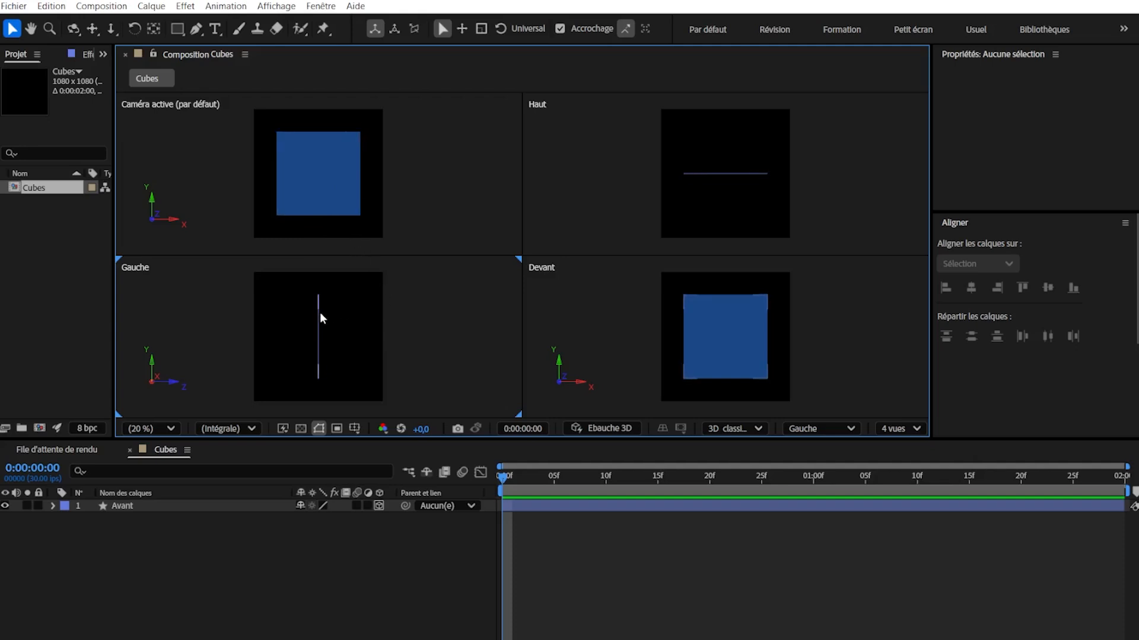
- Replace the Gauche view with Vue personnalisée 1, also trying Vue personnalisée 2 for comparison
{"action": "left_click", "coordinate": [822, 428]}
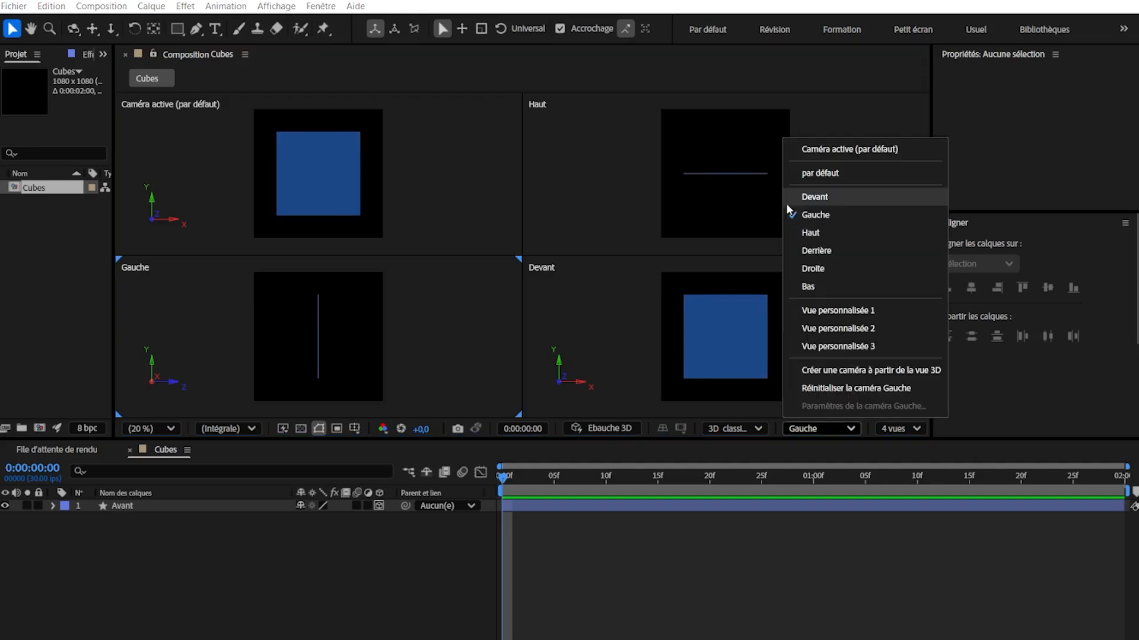
{"action": "left_click", "coordinate": [811, 310]}
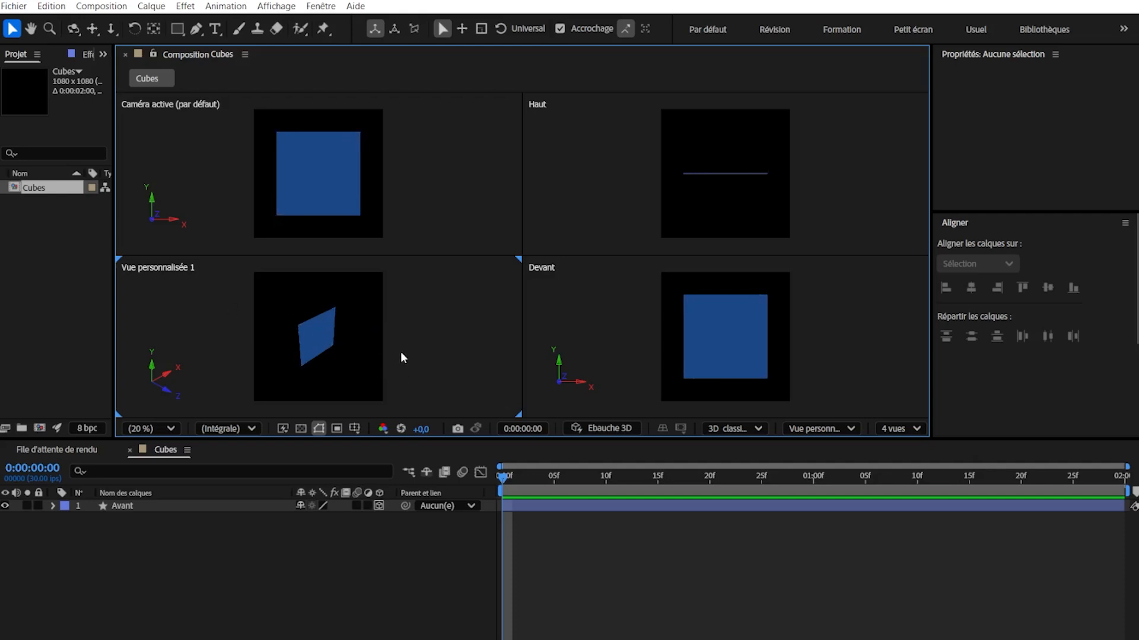
{"action": "left_click", "coordinate": [818, 428]}
{"action": "left_click", "coordinate": [828, 329]}
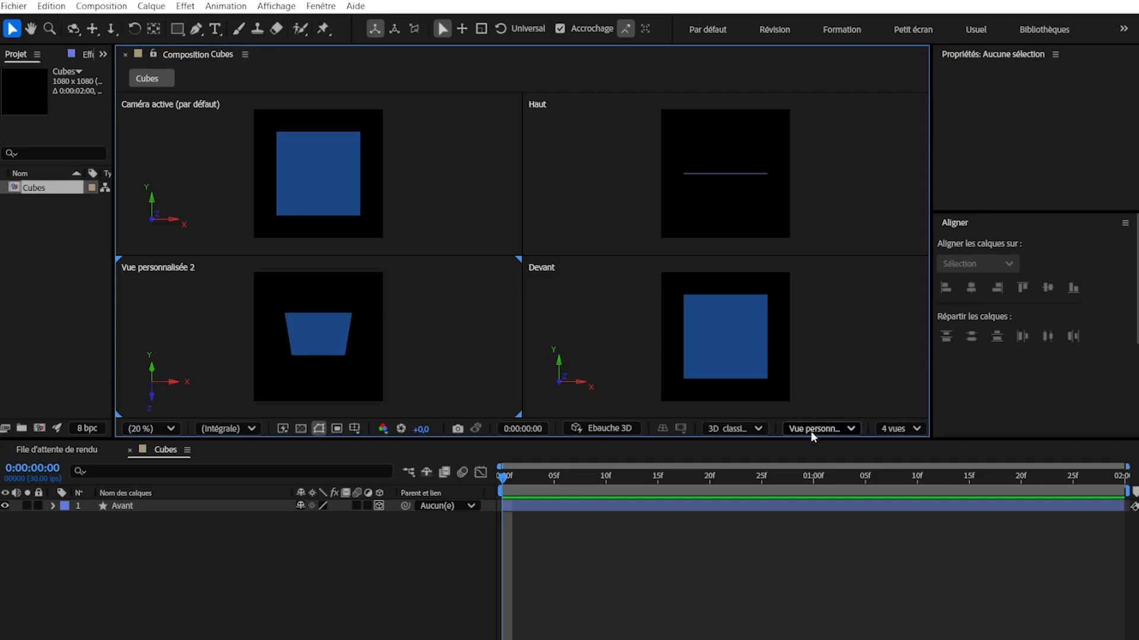
{"action": "left_click", "coordinate": [812, 433]}
{"action": "left_click", "coordinate": [821, 313]}
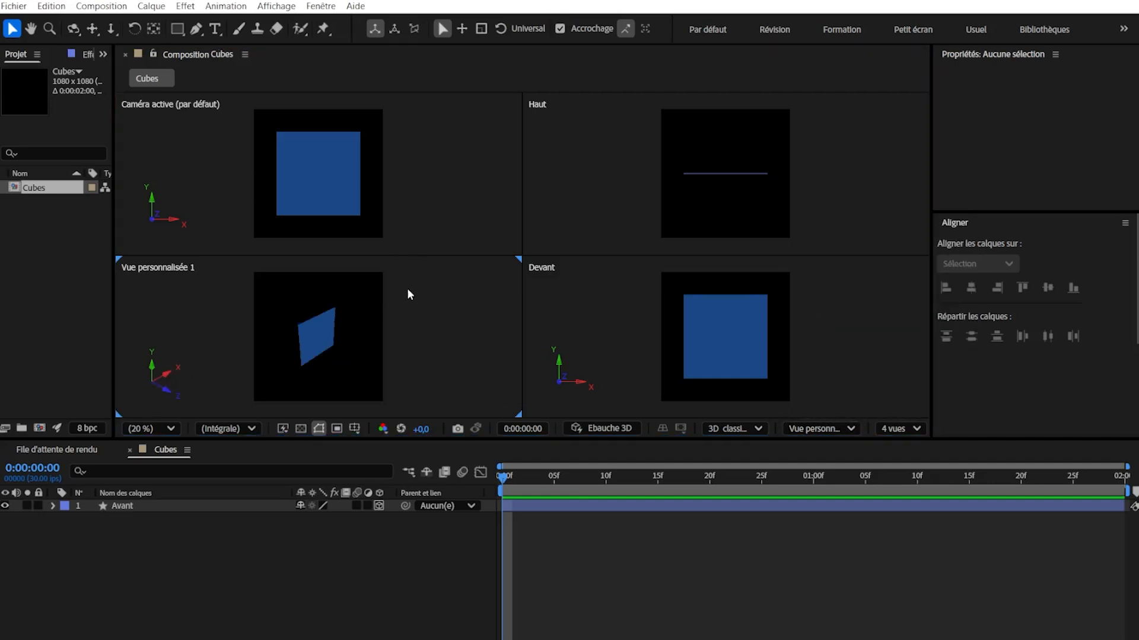
- Try the camera tools in Vue personnalisée 1 by orbiting around, panning and dollying away from the blue square
{"action": "key", "text": "c"}
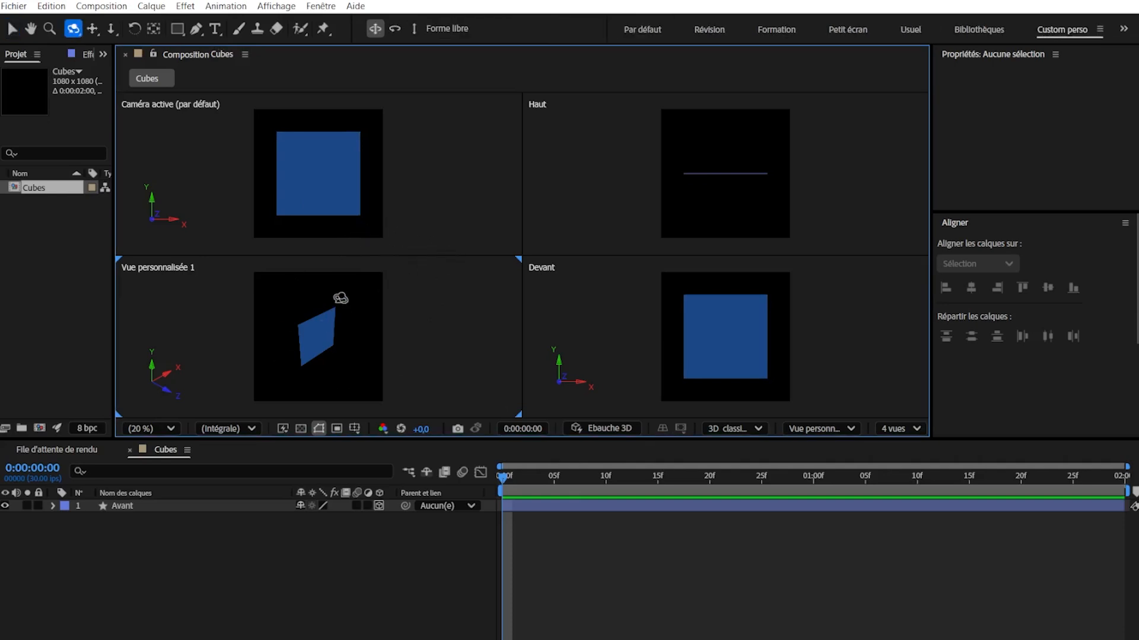
{"action": "key", "text": "c"}
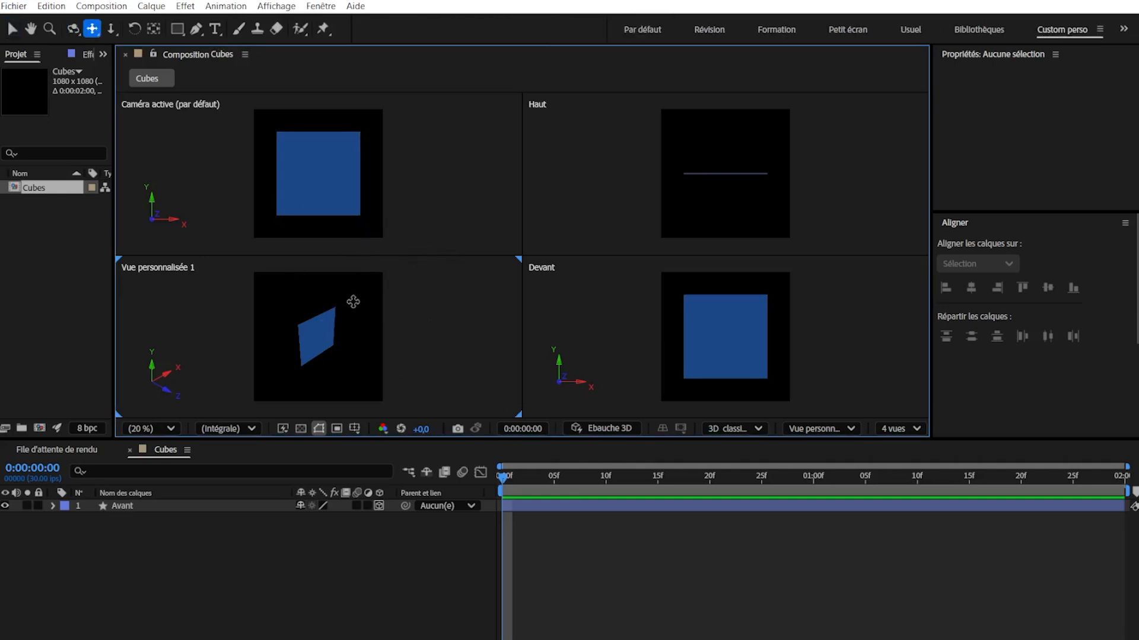
{"action": "key", "text": "c"}
{"action": "key", "text": "c"}
{"action": "key", "text": "c"}
{"action": "key", "text": "c"}
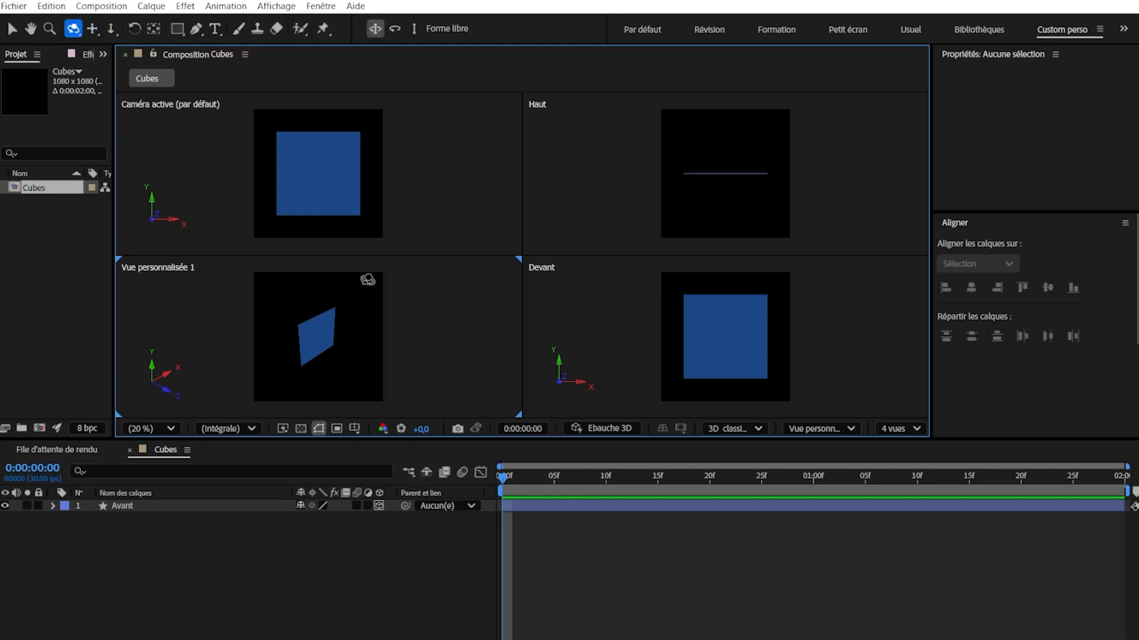
{"action": "mouse_move", "coordinate": [337, 335]}
{"action": "left_mouse_down"}
{"action": "mouse_move", "coordinate": [338, 351]}
{"action": "mouse_move", "coordinate": [290, 325]}
{"action": "mouse_move", "coordinate": [300, 302]}
{"action": "mouse_move", "coordinate": [339, 304]}
{"action": "mouse_move", "coordinate": [313, 374]}
{"action": "mouse_move", "coordinate": [282, 301]}
{"action": "mouse_move", "coordinate": [343, 322]}
{"action": "left_mouse_up"}
{"action": "key", "text": "c"}
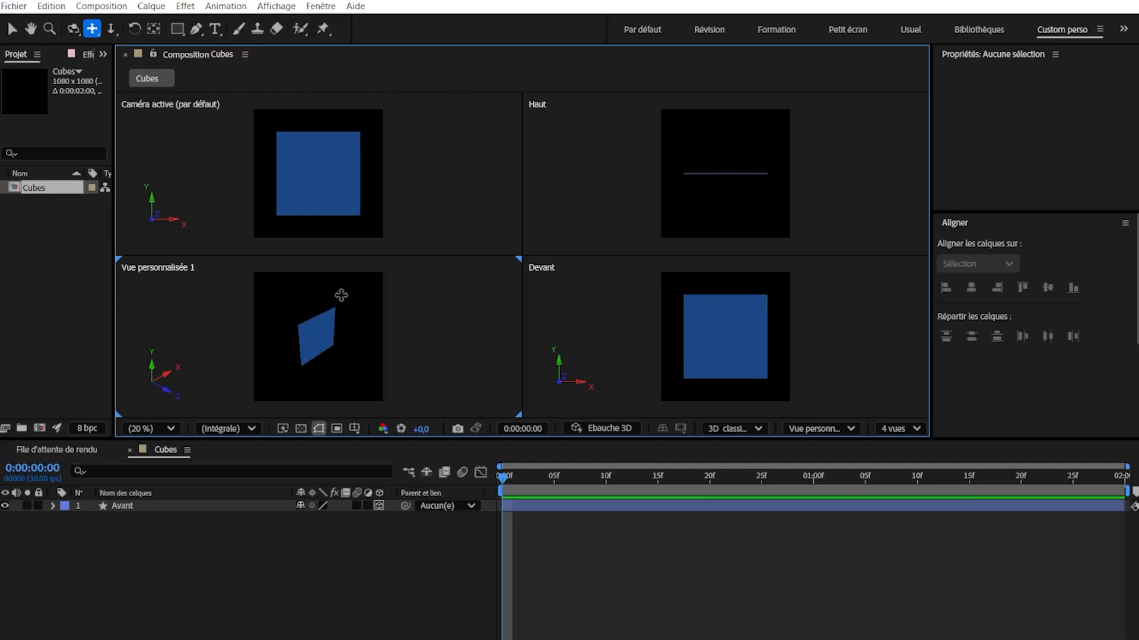
{"action": "left_click_drag", "start_coordinate": [338, 286], "coordinate": [296, 296]}
{"action": "key", "text": "c"}
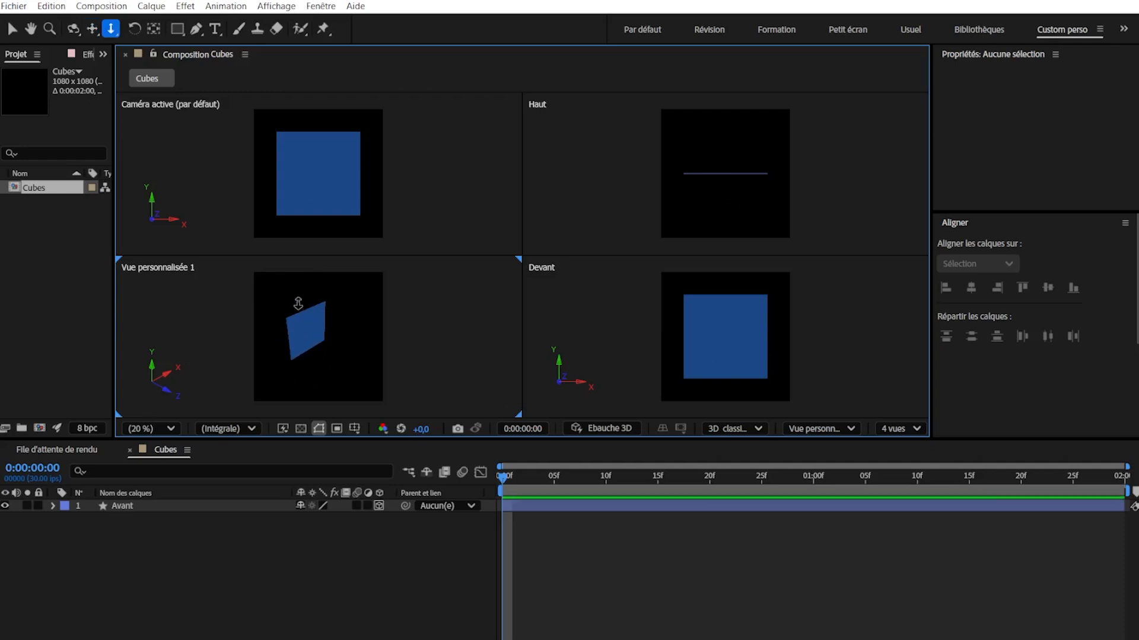
{"action": "mouse_move", "coordinate": [300, 306]}
{"action": "left_mouse_down"}
{"action": "mouse_move", "coordinate": [291, 245]}
{"action": "mouse_move", "coordinate": [300, 300]}
{"action": "mouse_move", "coordinate": [323, 303]}
{"action": "left_mouse_up"}
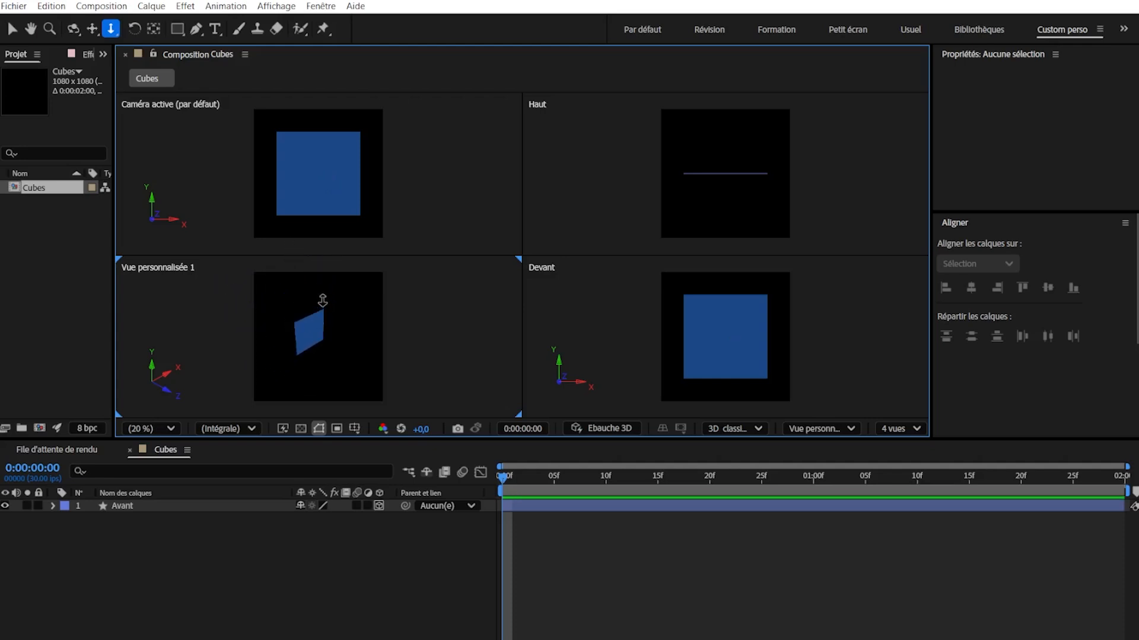
- Orbit Vue personnalisée 1 to examine the square from several other angles
{"action": "key", "text": "c"}
{"action": "key", "text": "y"}
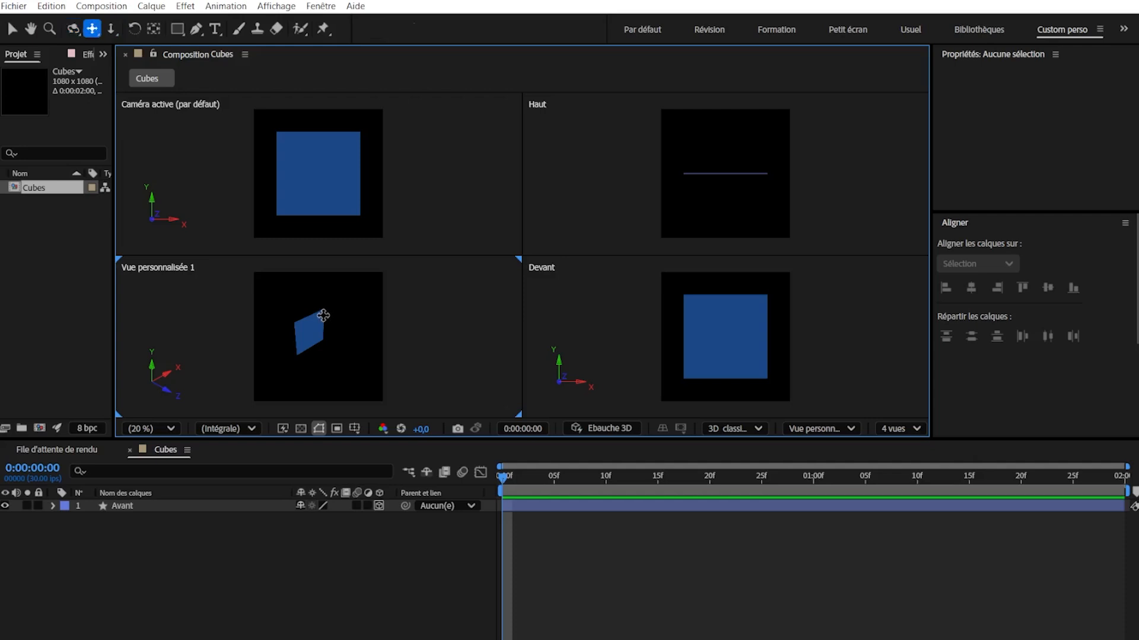
{"action": "key", "text": "c"}
{"action": "left_click_drag", "start_coordinate": [317, 309], "coordinate": [319, 298]}
{"action": "key", "text": "c"}
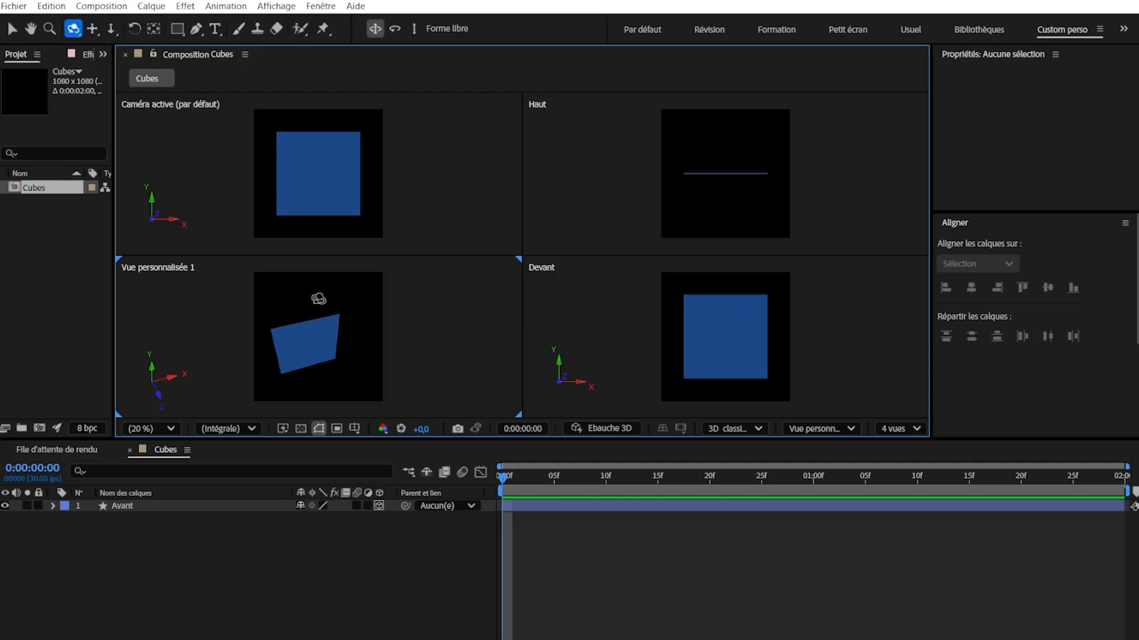
{"action": "left_click_drag", "start_coordinate": [319, 347], "coordinate": [286, 308]}
{"action": "key", "text": "c"}
{"action": "key", "text": "c"}
{"action": "key", "text": "c"}
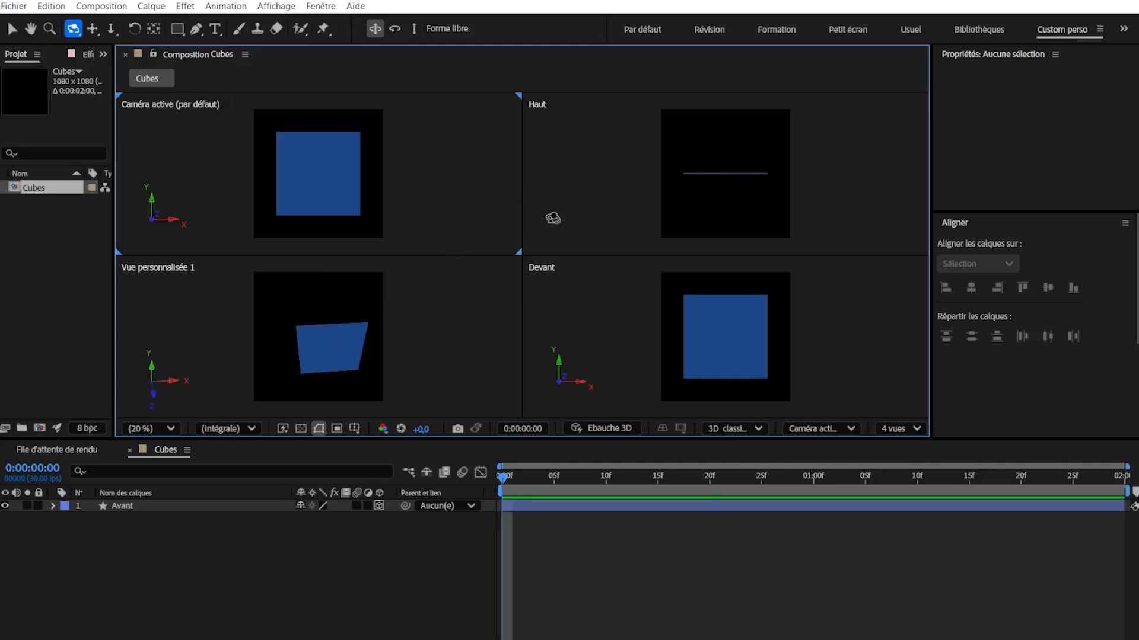
- Orbit and pan Vue personnalisée 1 to see the square nearly from the front, comparing it with the Haut and Devant views
{"action": "left_click", "coordinate": [575, 289]}
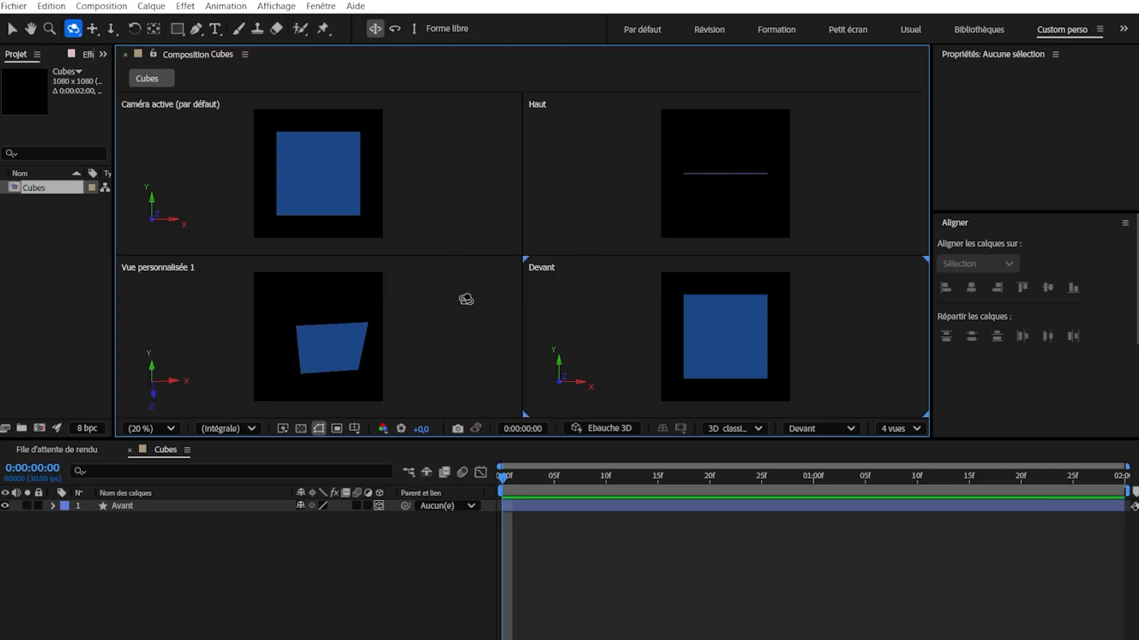
{"action": "mouse_move", "coordinate": [350, 349]}
{"action": "left_mouse_down"}
{"action": "mouse_move", "coordinate": [381, 305]}
{"action": "mouse_move", "coordinate": [361, 306]}
{"action": "mouse_move", "coordinate": [354, 332]}
{"action": "left_mouse_up"}
{"action": "left_click", "coordinate": [160, 504]}
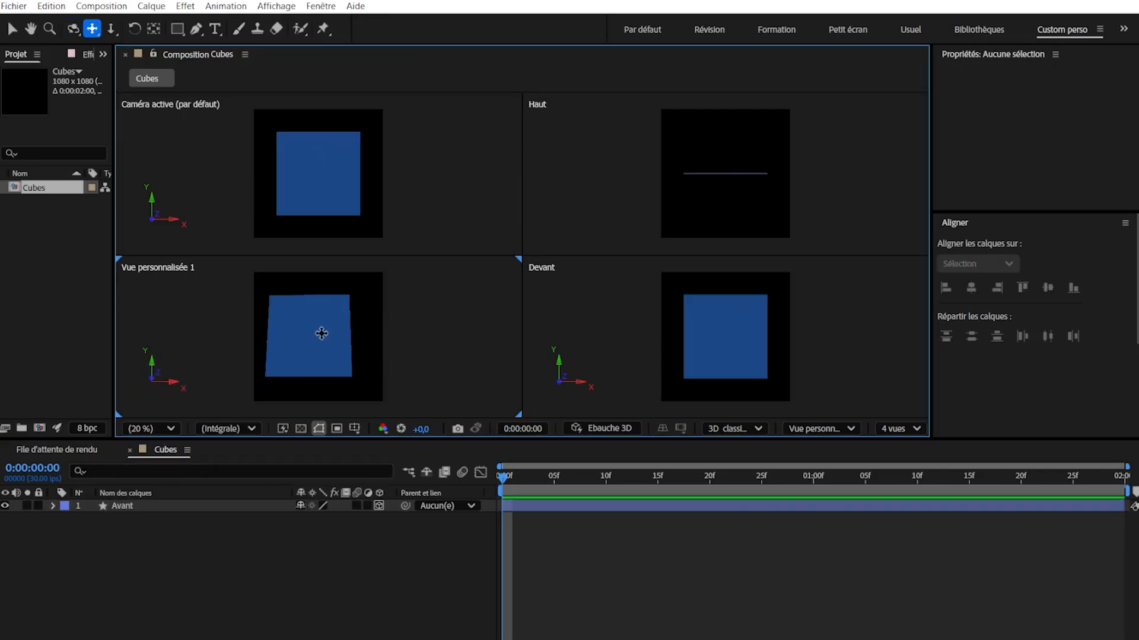
{"action": "mouse_move", "coordinate": [321, 333]}
{"action": "left_mouse_down"}
{"action": "mouse_move", "coordinate": [321, 316]}
{"action": "mouse_move", "coordinate": [325, 332]}
{"action": "left_mouse_up"}
{"action": "left_click", "coordinate": [581, 223]}
{"action": "left_click", "coordinate": [558, 289]}
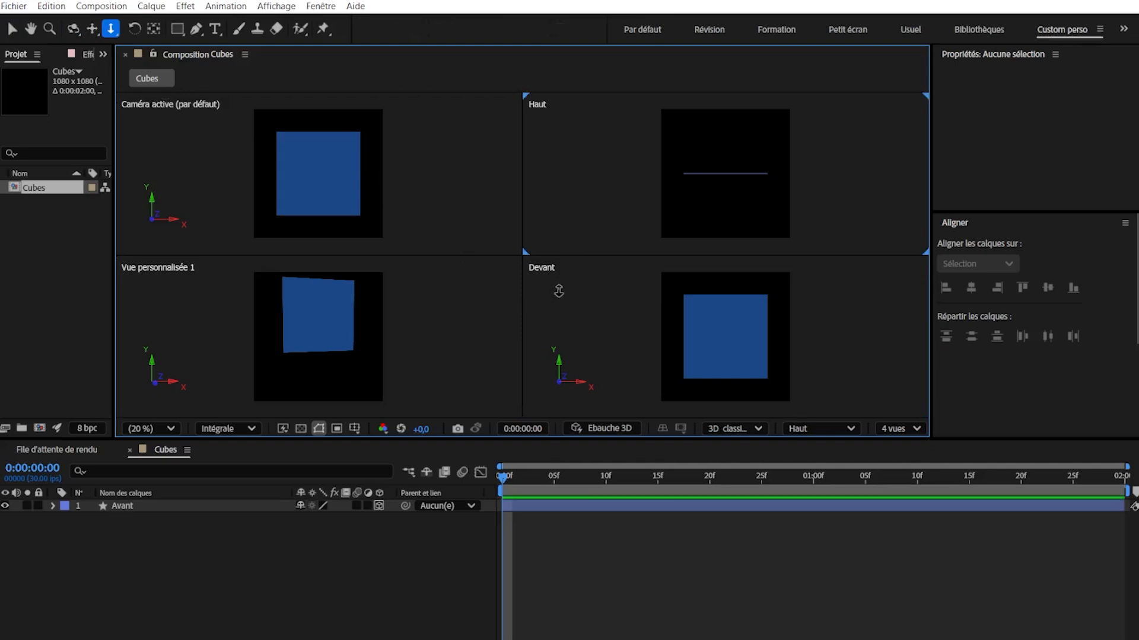
- Dolly the active camera back from the square and display the composition in a single view, keeping Caméra active
{"action": "left_click", "coordinate": [447, 164]}
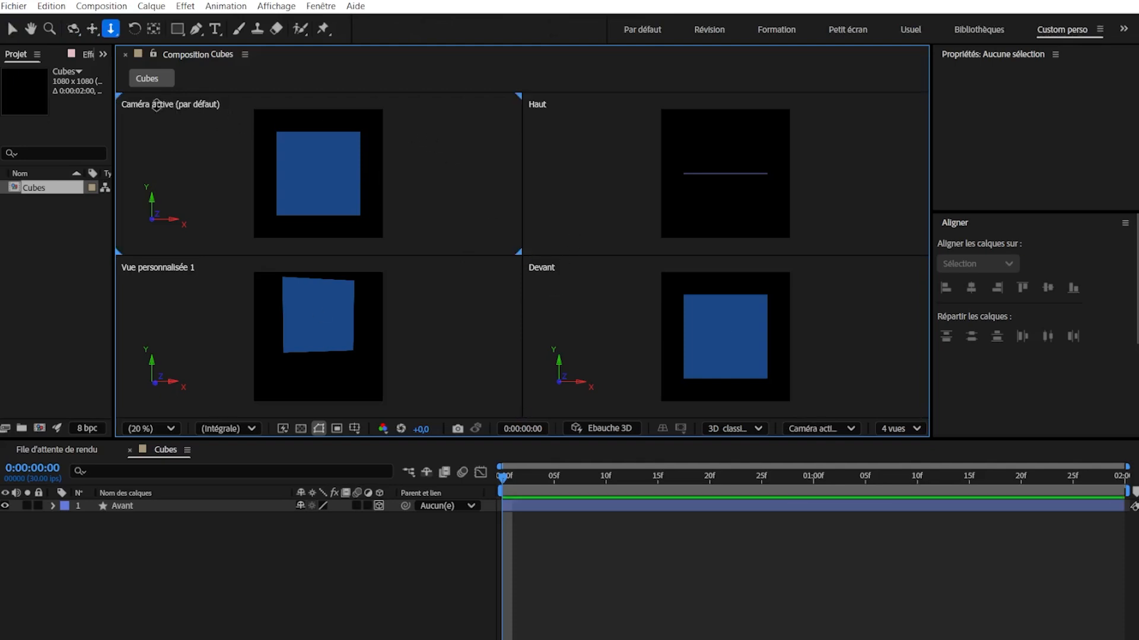
{"action": "left_click_drag", "start_coordinate": [283, 169], "coordinate": [294, 197]}
{"action": "left_click", "coordinate": [900, 429]}
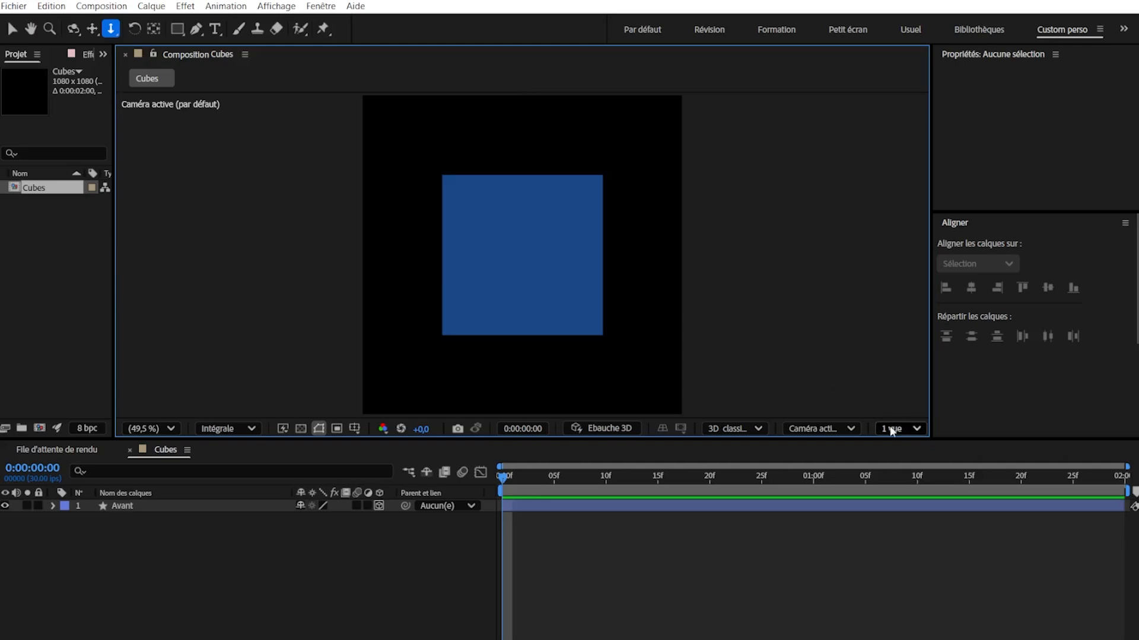
{"action": "left_click", "coordinate": [849, 430]}
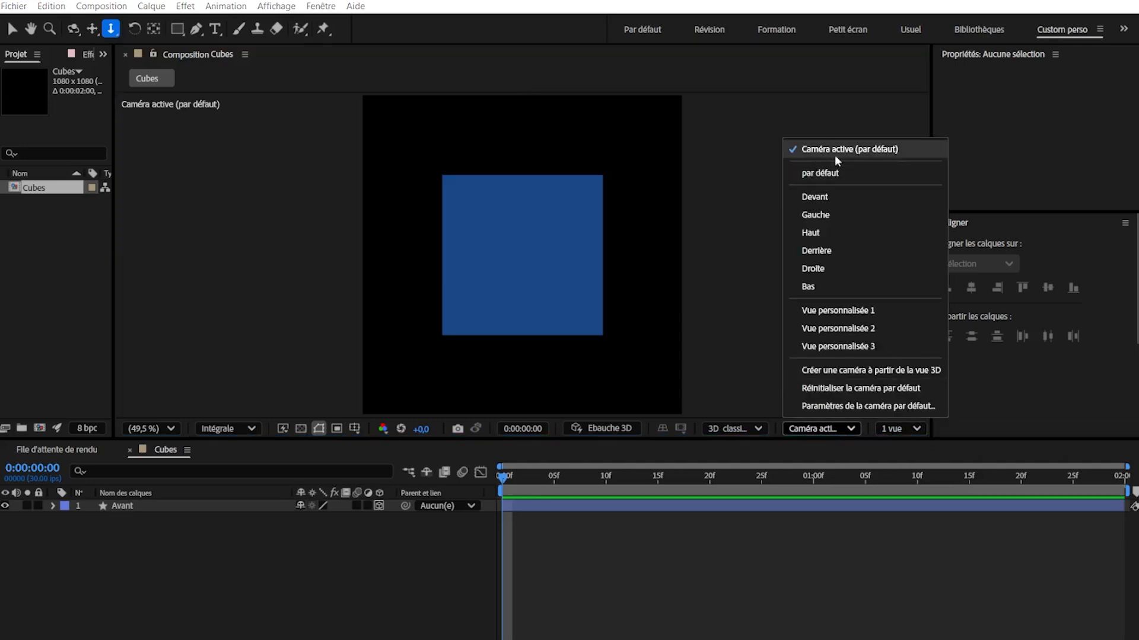
{"action": "key", "text": "Escape"}
- Orbit the active camera to see the square at an angle and reveal the Avant layer's Position property
{"action": "key", "text": "c"}
{"action": "left_click_drag", "start_coordinate": [451, 296], "coordinate": [542, 308]}
{"action": "key", "text": "v"}
{"action": "key", "text": "p"}
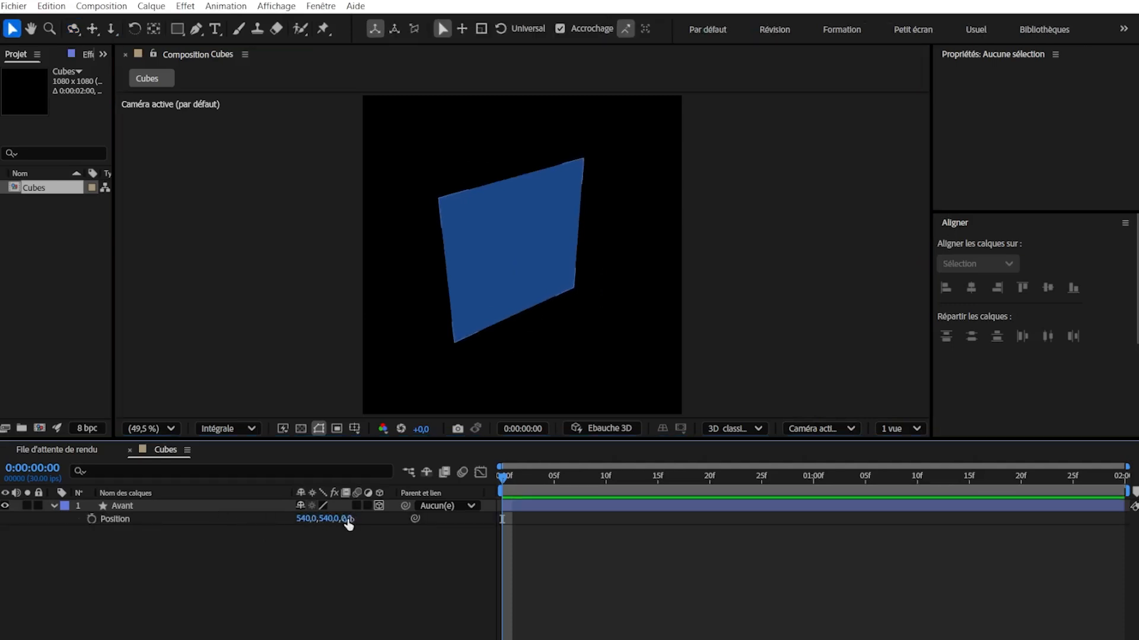
- Orbit the active camera around the square once more and reset the default camera
{"action": "left_click", "coordinate": [760, 262]}
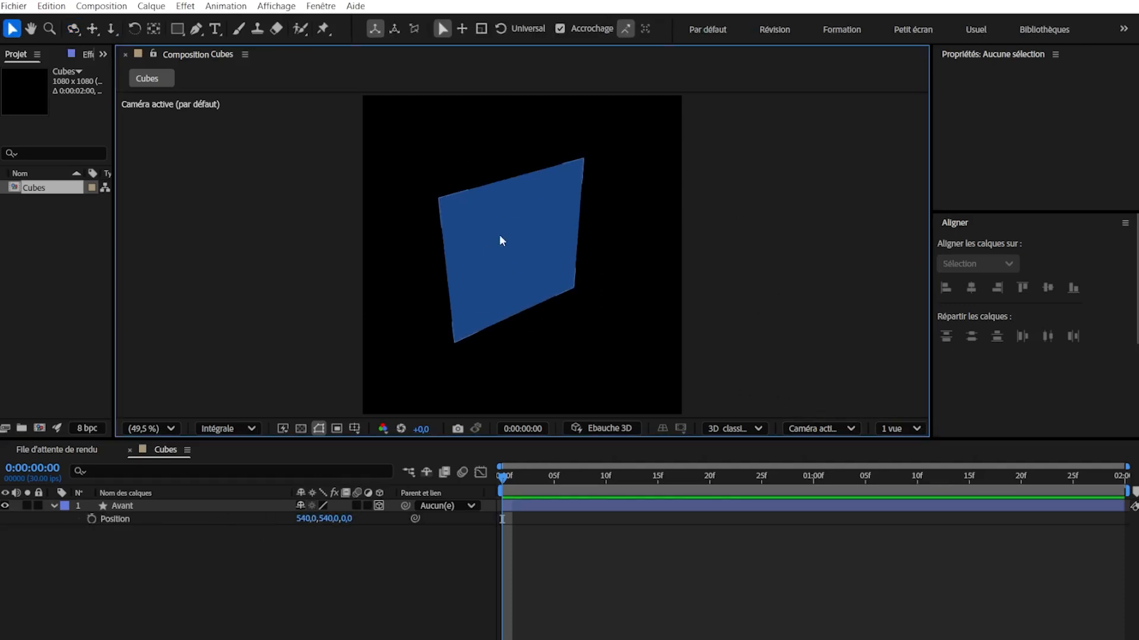
{"action": "key", "text": "c"}
{"action": "mouse_move", "coordinate": [553, 244]}
{"action": "left_mouse_down"}
{"action": "mouse_move", "coordinate": [610, 254]}
{"action": "mouse_move", "coordinate": [593, 289]}
{"action": "mouse_move", "coordinate": [536, 300]}
{"action": "mouse_move", "coordinate": [475, 275]}
{"action": "mouse_move", "coordinate": [455, 170]}
{"action": "mouse_move", "coordinate": [542, 236]}
{"action": "left_mouse_up"}
{"action": "key", "text": "c"}
{"action": "key", "text": "c"}
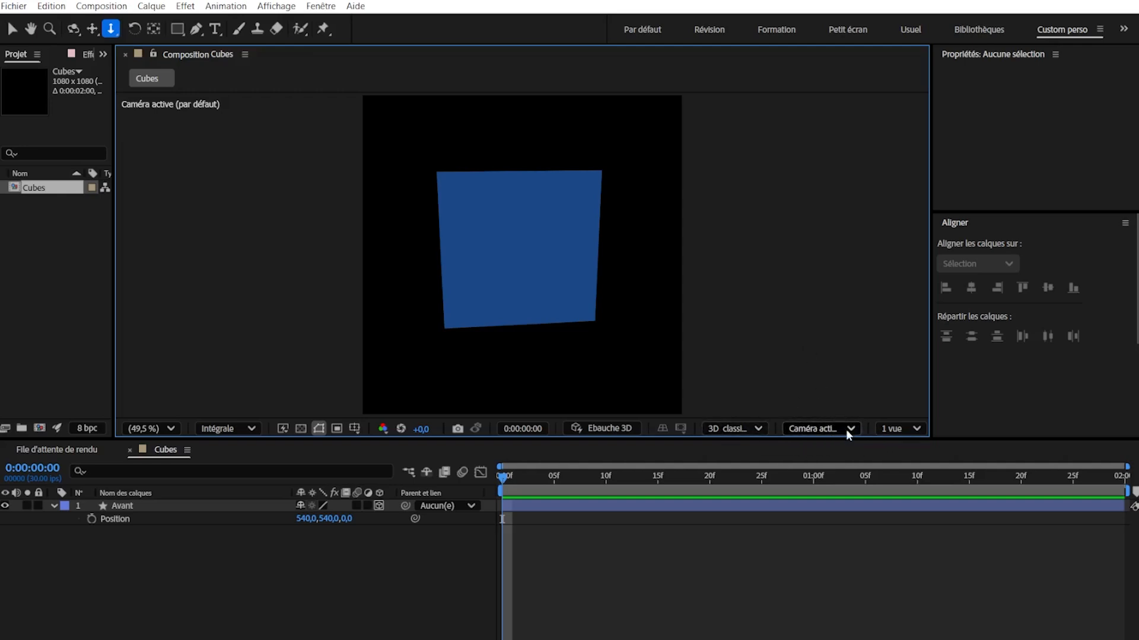
{"action": "left_click", "coordinate": [809, 432]}
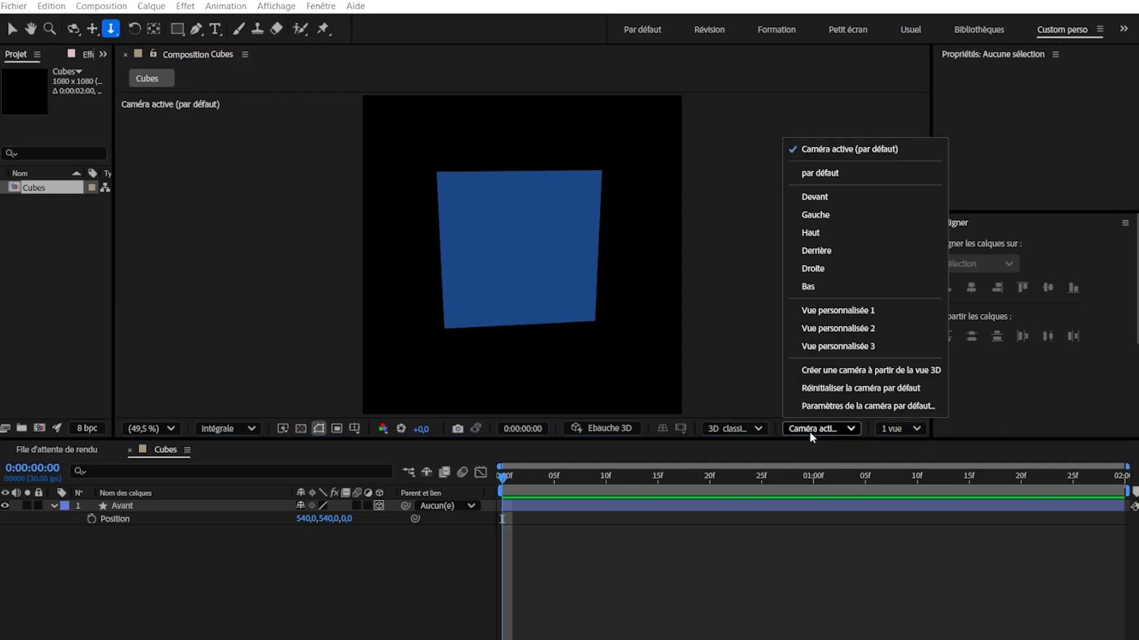
{"action": "left_click", "coordinate": [862, 392]}
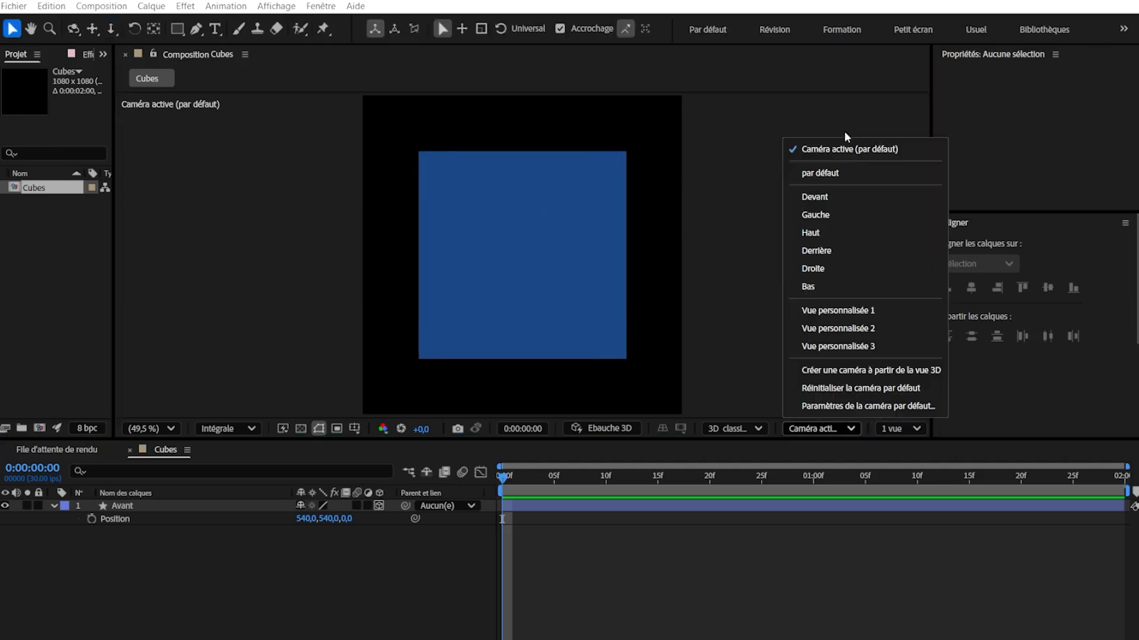
- Orbit around the square in Vue personnalisée 1, reset that view's camera and return to the active camera view
{"action": "left_click", "coordinate": [844, 313]}
{"action": "key", "text": "c"}
{"action": "left_click_drag", "start_coordinate": [564, 234], "coordinate": [663, 315]}
{"action": "key", "text": "v"}
{"action": "left_click", "coordinate": [821, 428]}
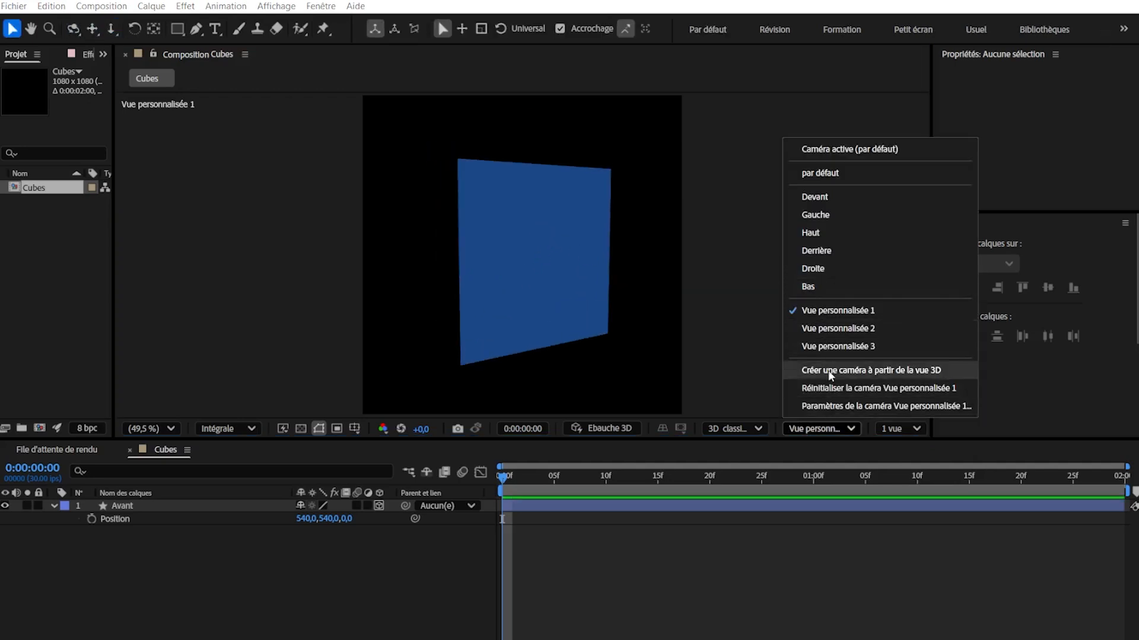
{"action": "left_click", "coordinate": [908, 388]}
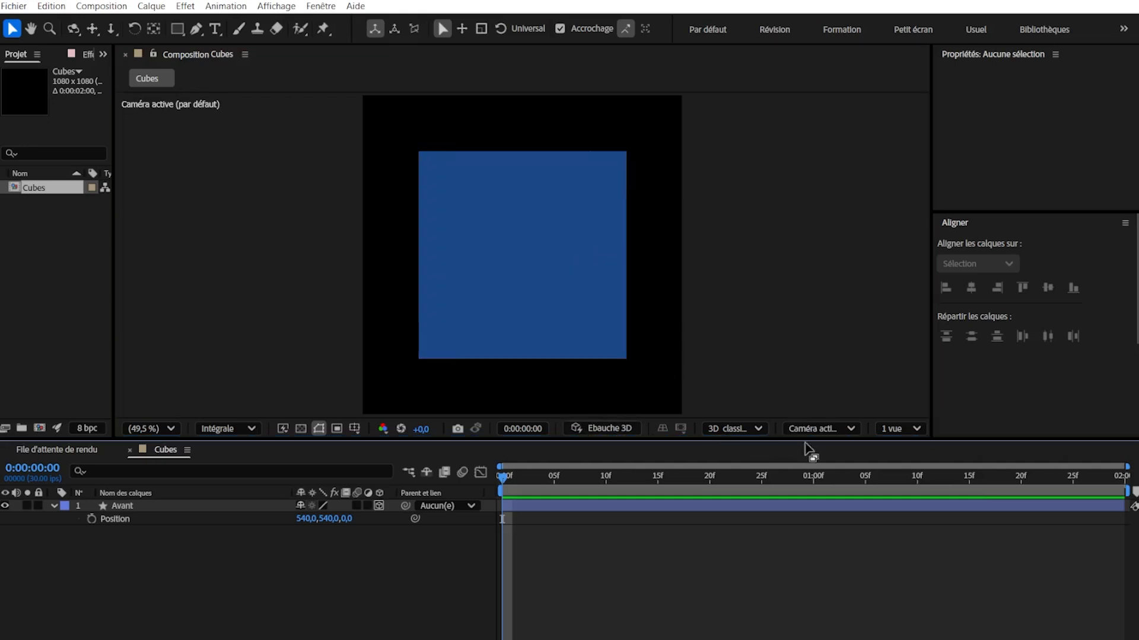
- Turn on the Ebauche 3D preview and review the preview resolution options, keeping Intégrale
{"action": "left_click", "coordinate": [606, 400]}
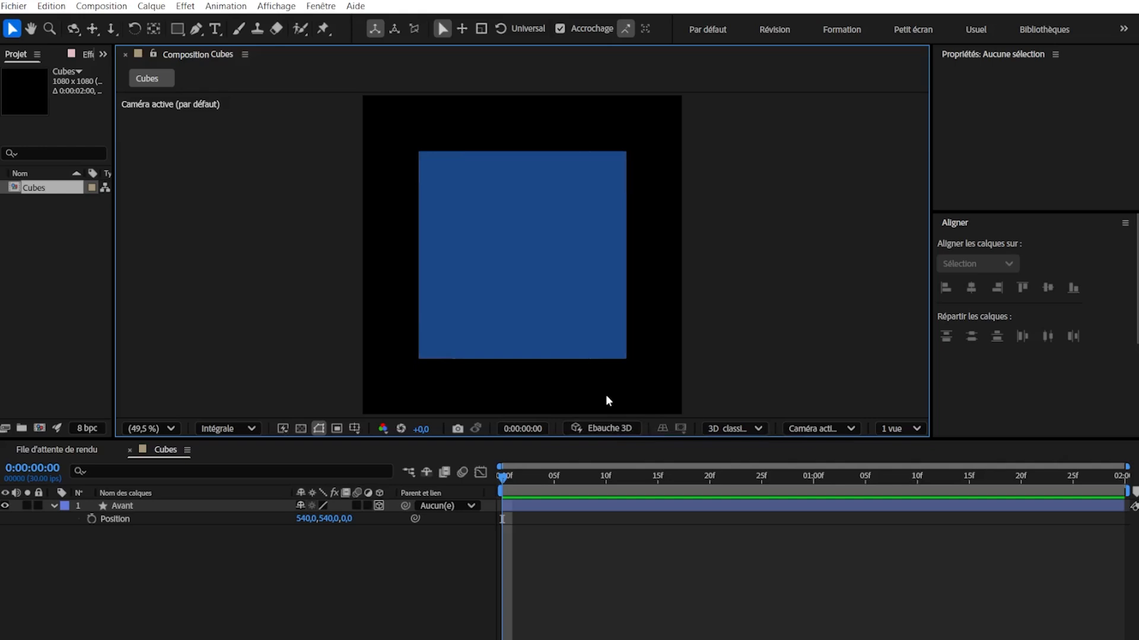
{"action": "left_click", "coordinate": [597, 428]}
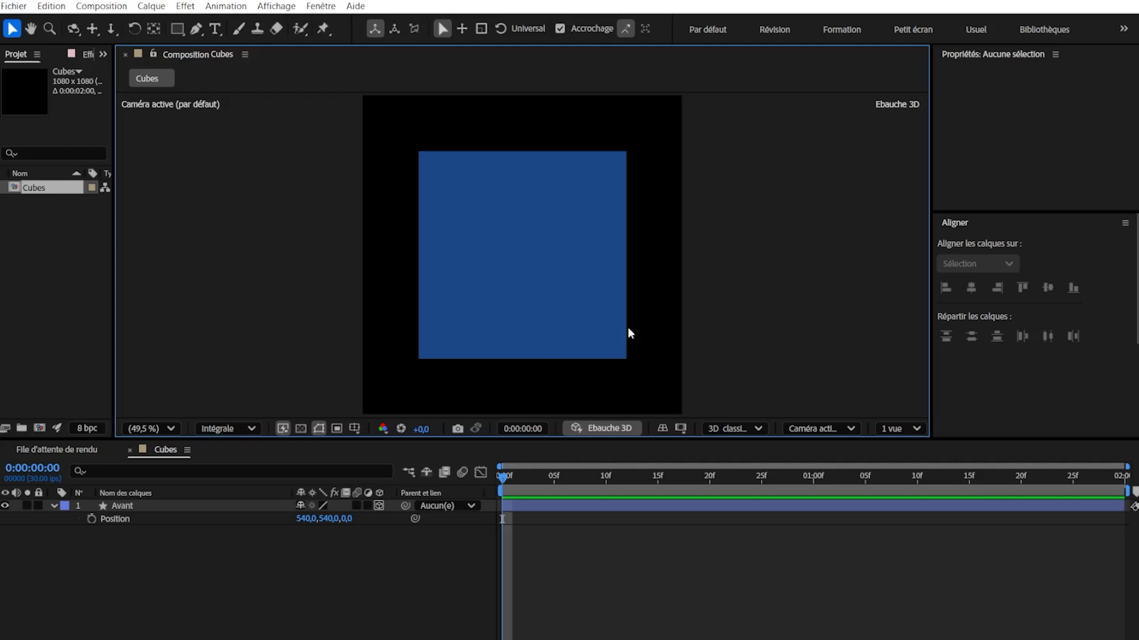
{"action": "left_click", "coordinate": [230, 428]}
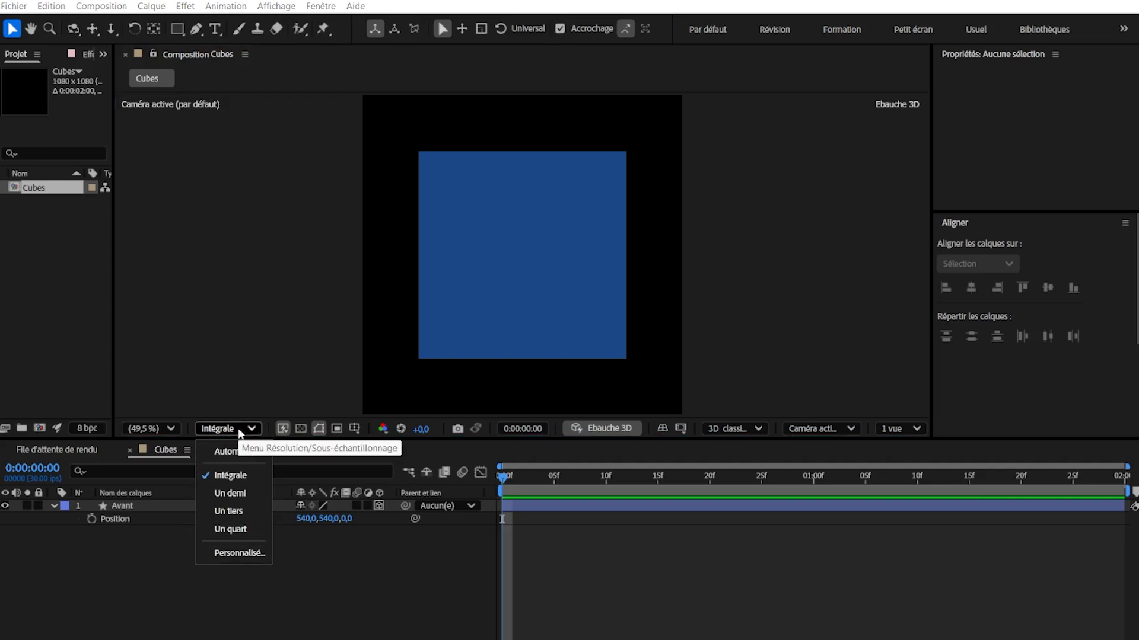
{"action": "left_click", "coordinate": [231, 432]}
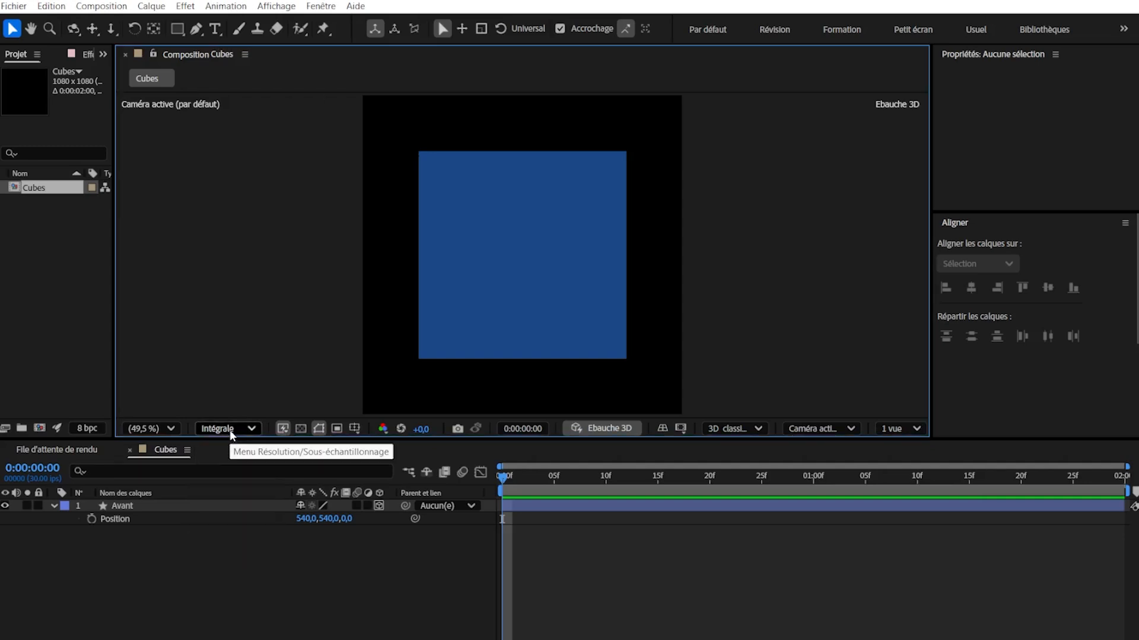
- Turn the Avant layer's 3D option off and on again, and look through the orbit, pan and dolly camera tools before returning to selection
{"action": "left_click", "coordinate": [379, 506]}
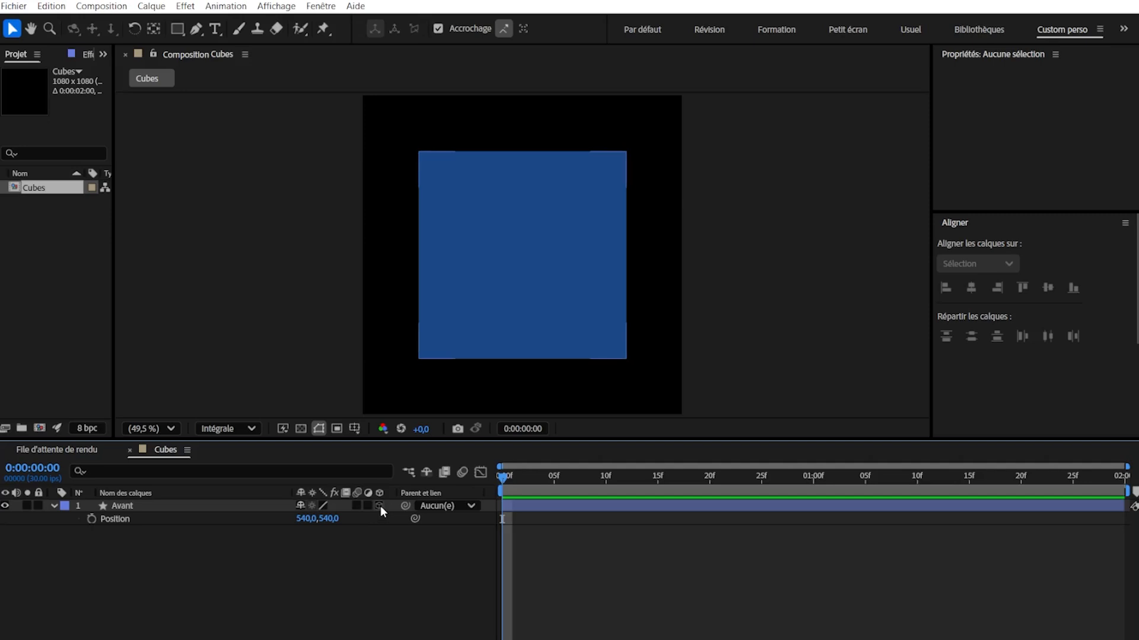
{"action": "left_click", "coordinate": [380, 506]}
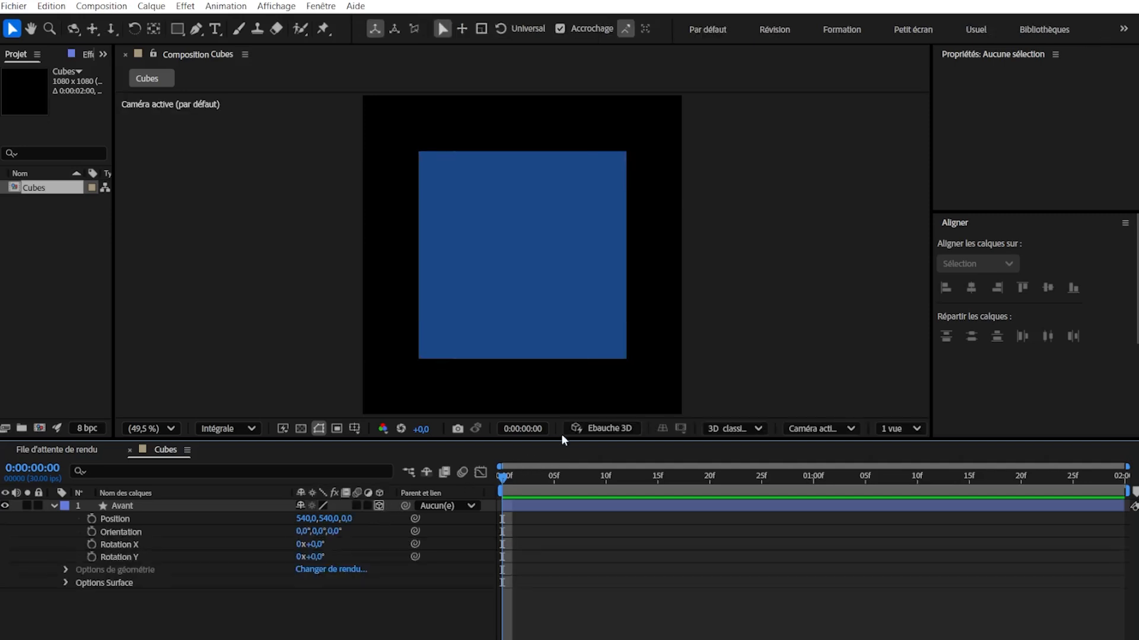
{"action": "left_click", "coordinate": [92, 29]}
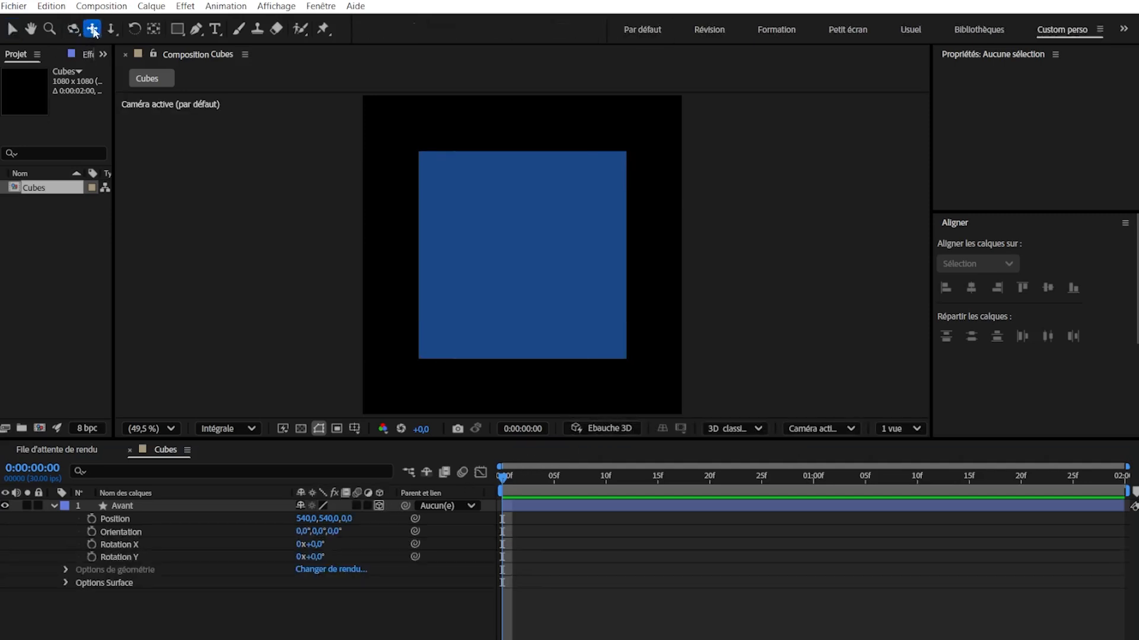
{"action": "left_click", "coordinate": [112, 29]}
{"action": "left_click", "coordinate": [94, 29]}
{"action": "left_click", "coordinate": [74, 29]}
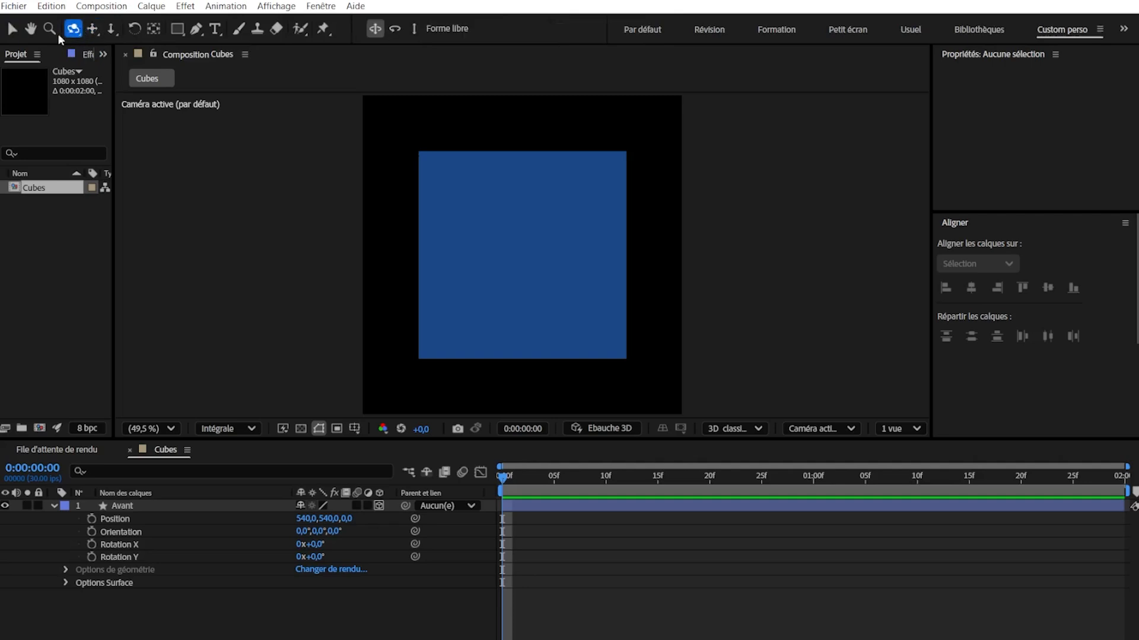
{"action": "left_click", "coordinate": [13, 29]}
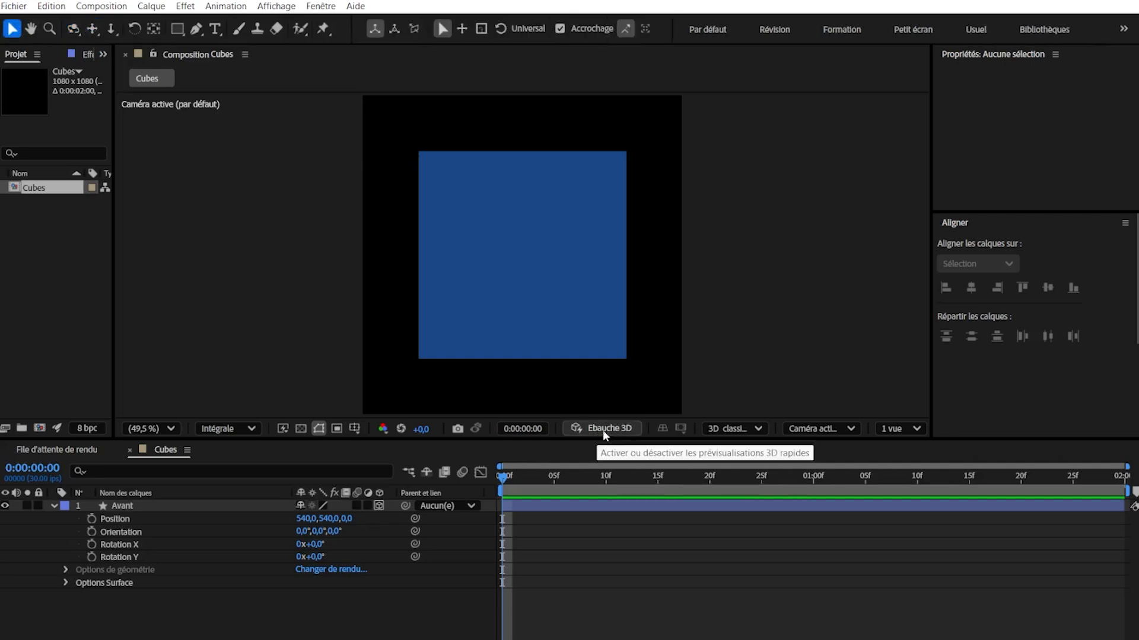
- Review the available 3D renderers without changing the current one and look at the square in Vue personnalisée 2 and Vue personnalisée 3
{"action": "left_click", "coordinate": [733, 428]}
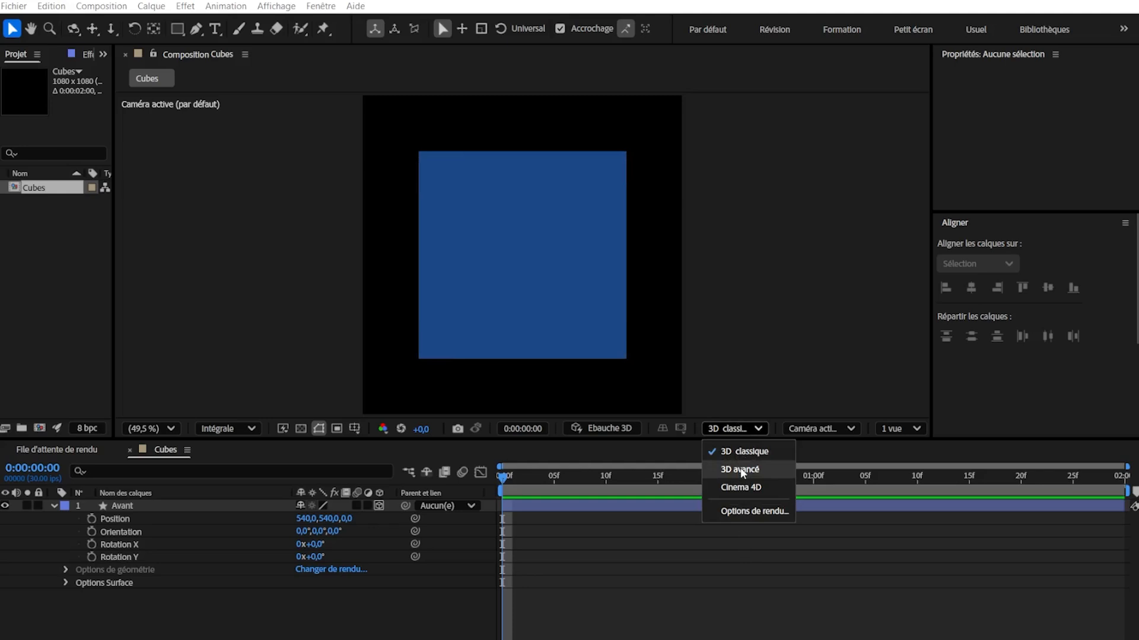
{"action": "left_click", "coordinate": [740, 429]}
{"action": "left_click", "coordinate": [740, 430]}
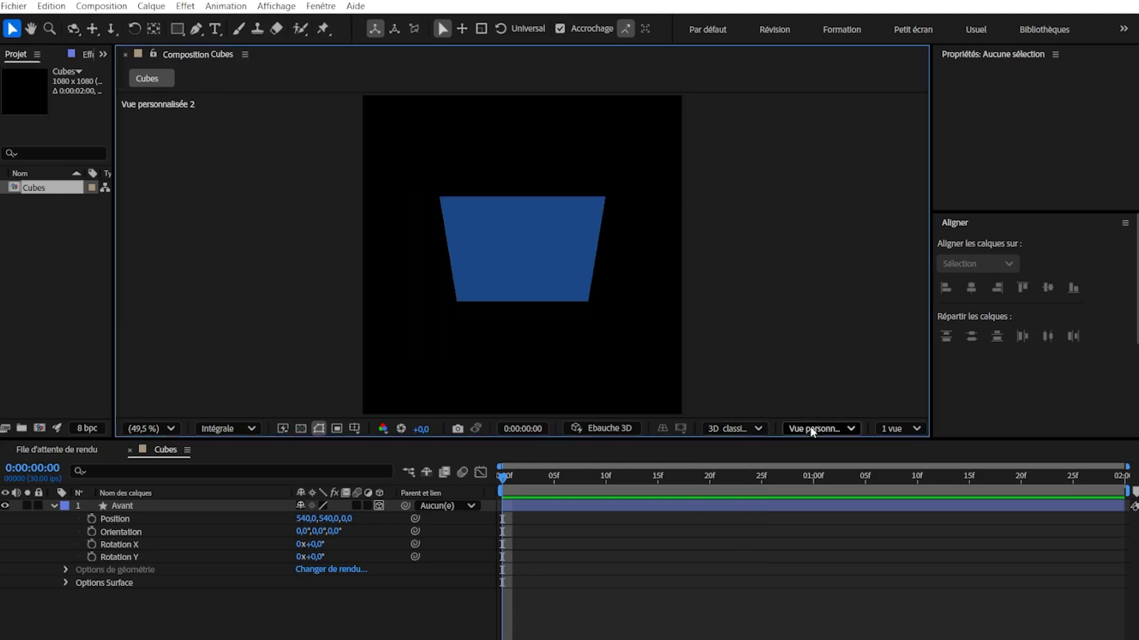
{"action": "left_click", "coordinate": [812, 432]}
{"action": "left_click", "coordinate": [822, 348]}
{"action": "left_click", "coordinate": [816, 431]}
{"action": "left_click", "coordinate": [828, 252]}
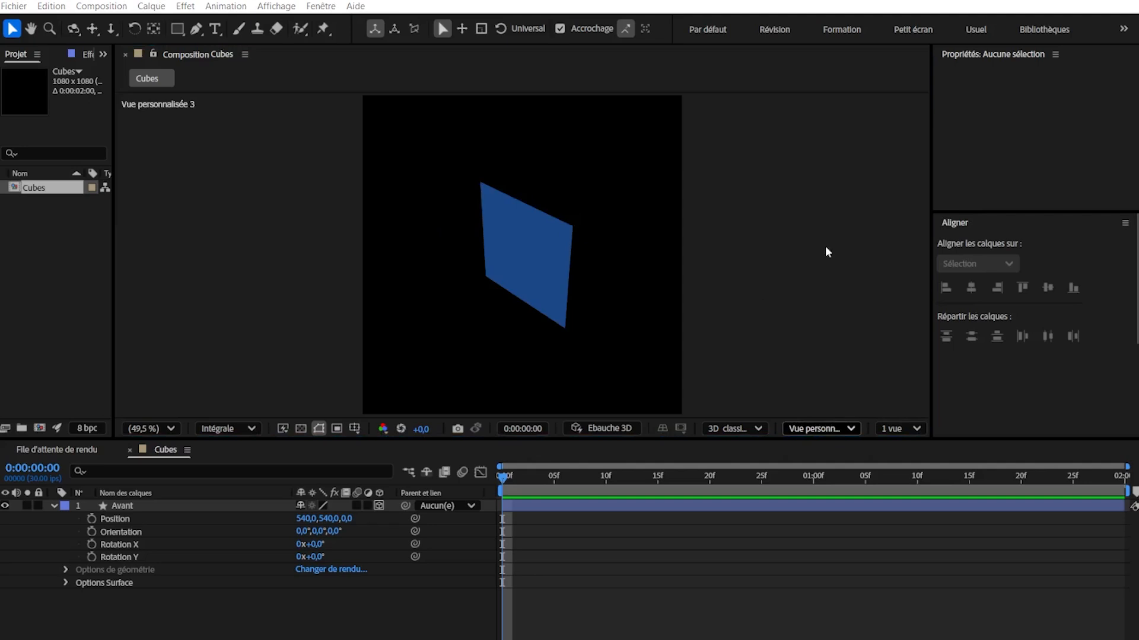
{"action": "left_click", "coordinate": [818, 427]}
{"action": "left_click", "coordinate": [830, 216]}
- Preview the composition in the 4 vues and 2 vues layouts
{"action": "left_click", "coordinate": [899, 429]}
{"action": "left_click", "coordinate": [896, 485]}
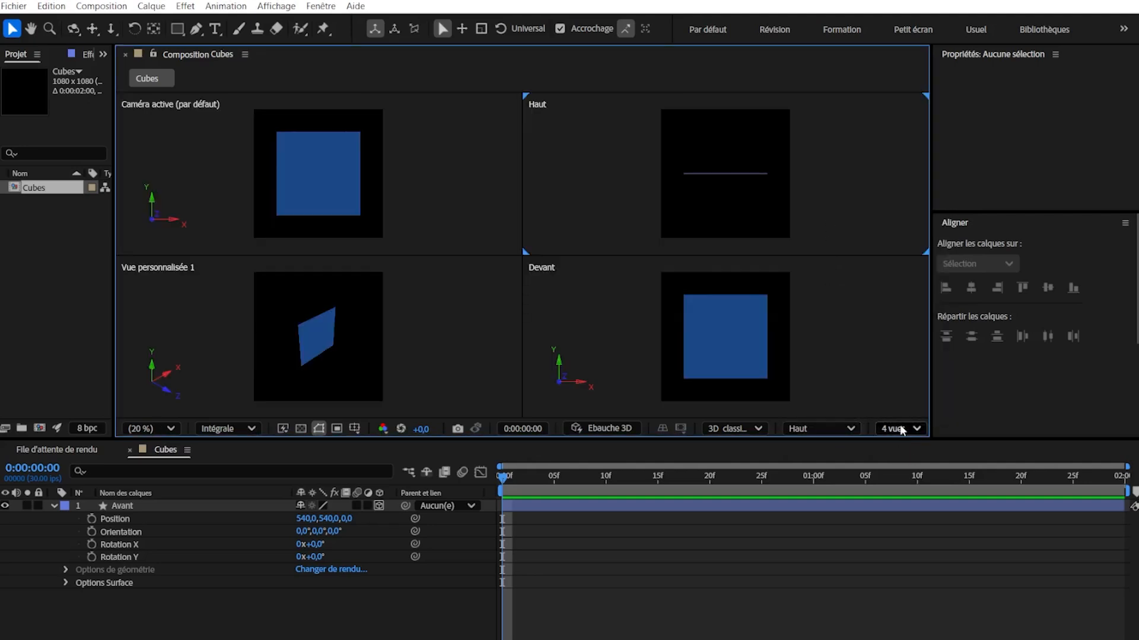
{"action": "left_click", "coordinate": [899, 427]}
{"action": "left_click", "coordinate": [895, 450]}
{"action": "left_click", "coordinate": [901, 471]}
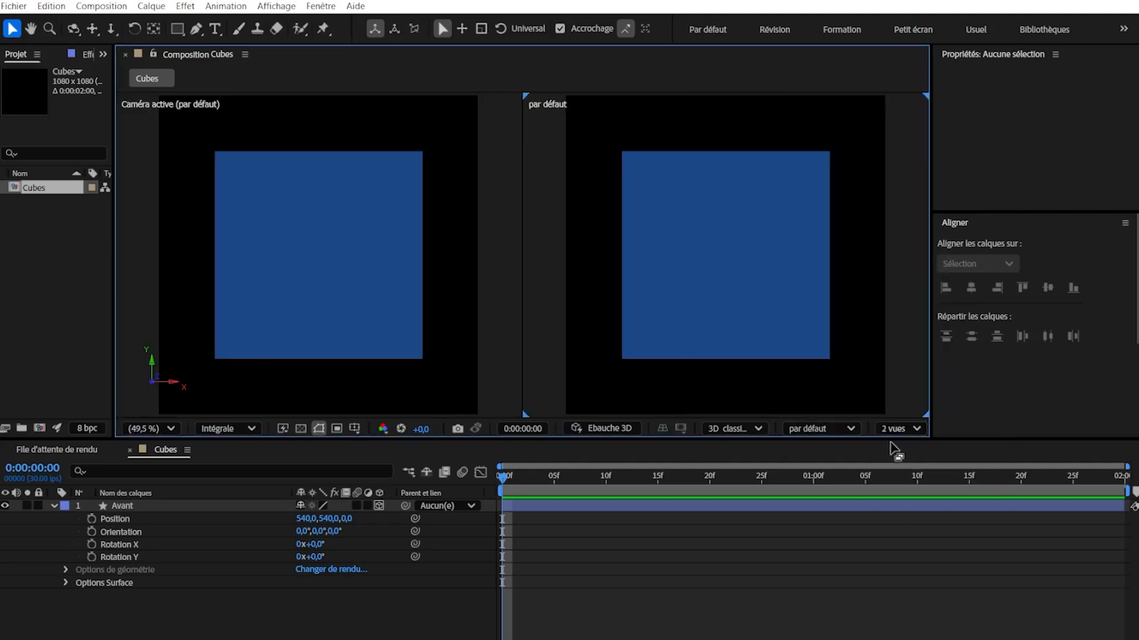
{"action": "left_click", "coordinate": [888, 430]}
{"action": "left_click", "coordinate": [904, 487]}
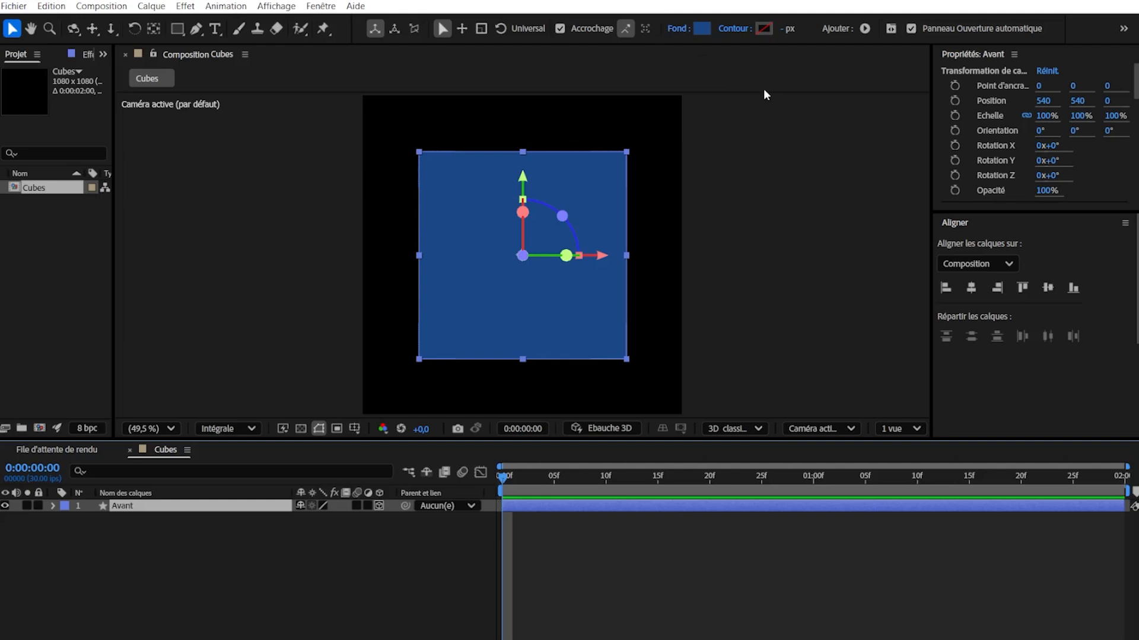
- Cycle the Avant square's fill type through gradient to no fill
{"action": "left_click", "coordinate": [704, 31], "text": "alt"}
{"action": "left_click", "coordinate": [704, 32], "text": "alt"}
{"action": "left_click", "coordinate": [702, 31], "text": "alt"}
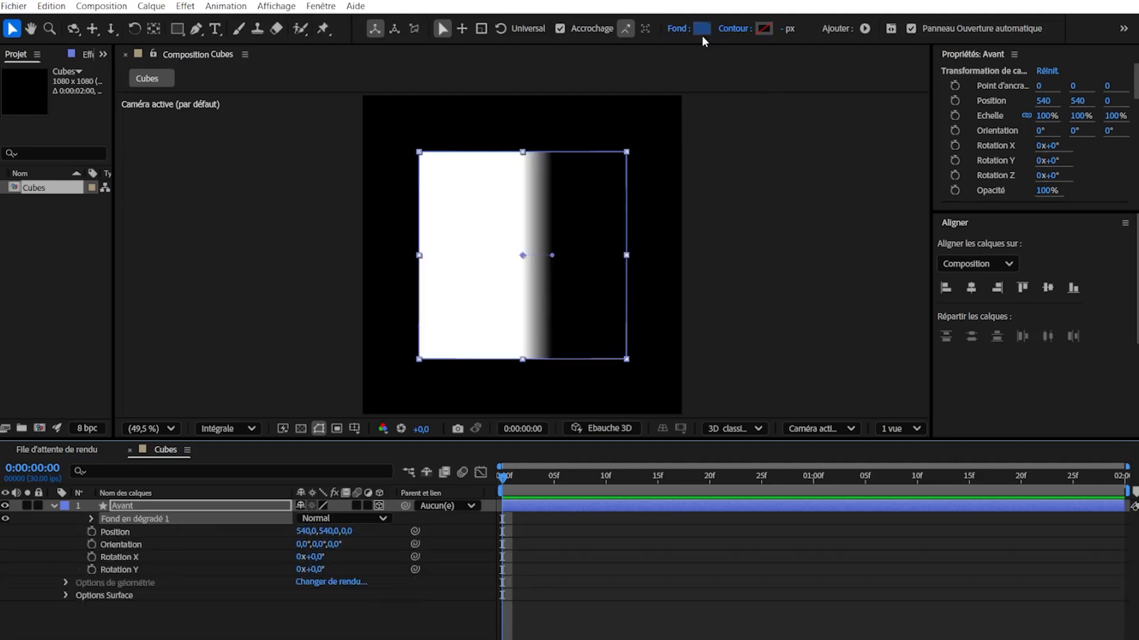
{"action": "left_click", "coordinate": [704, 33], "text": "alt"}
{"action": "left_click", "coordinate": [705, 34], "text": "alt"}
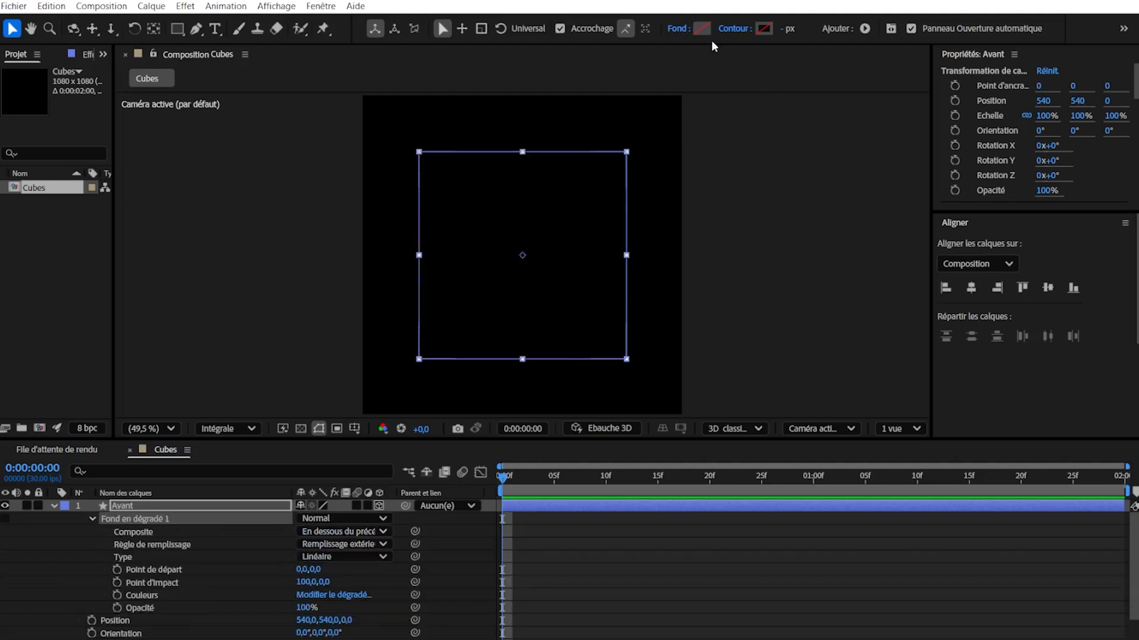
- Give the Avant square a white stroke 5 px wide and check it against the transparency grid
{"action": "left_click", "coordinate": [764, 31]}
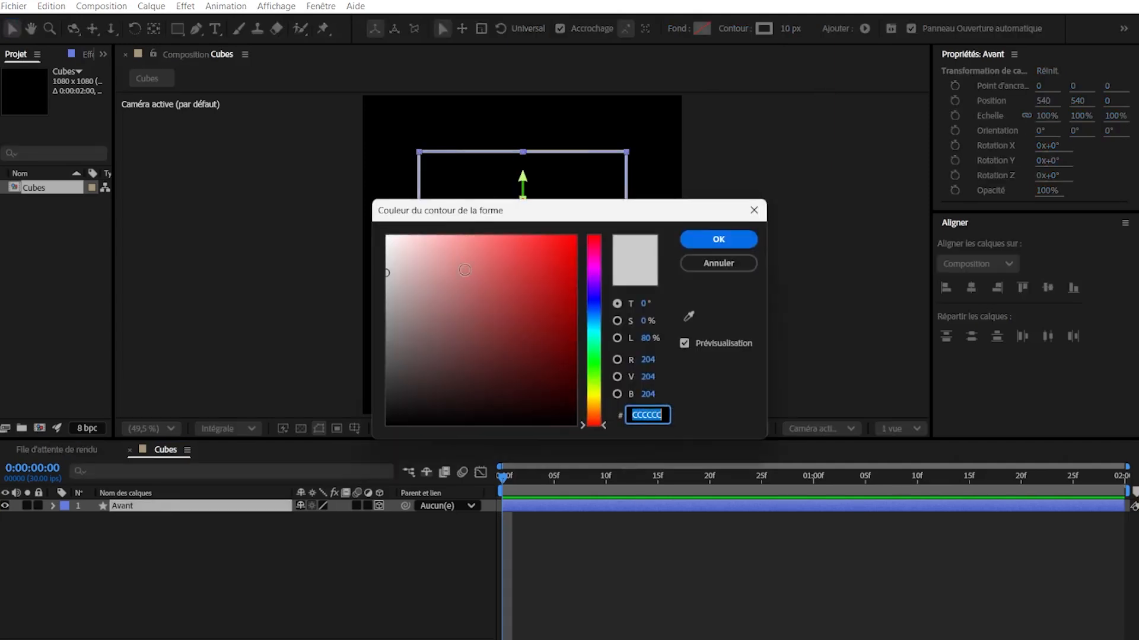
{"action": "left_click", "coordinate": [714, 239]}
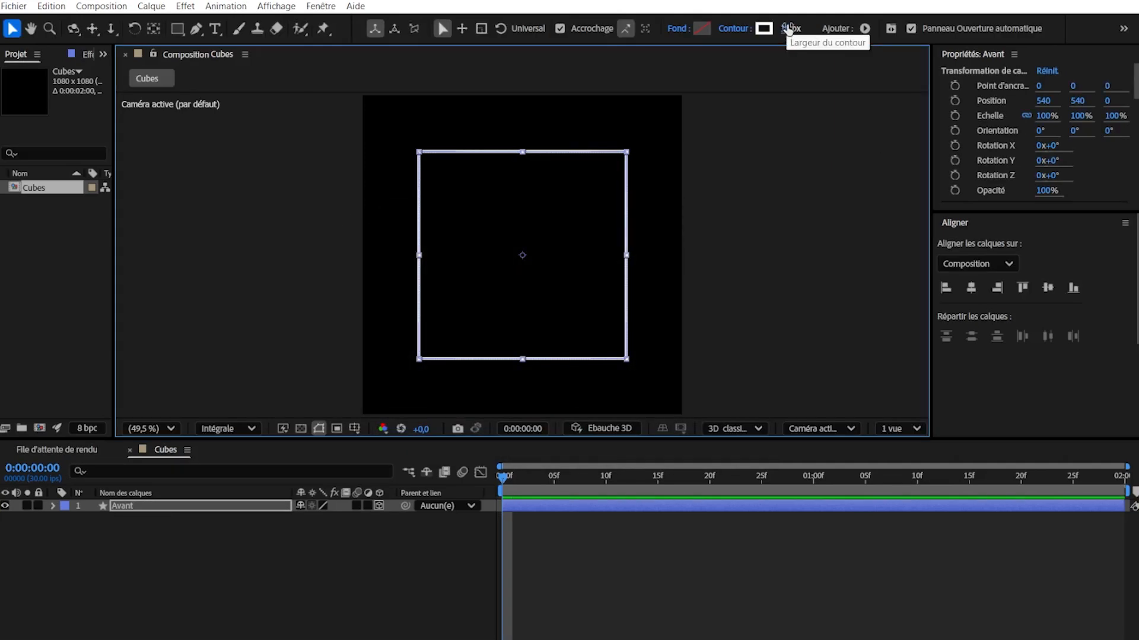
{"action": "left_click", "coordinate": [783, 31]}
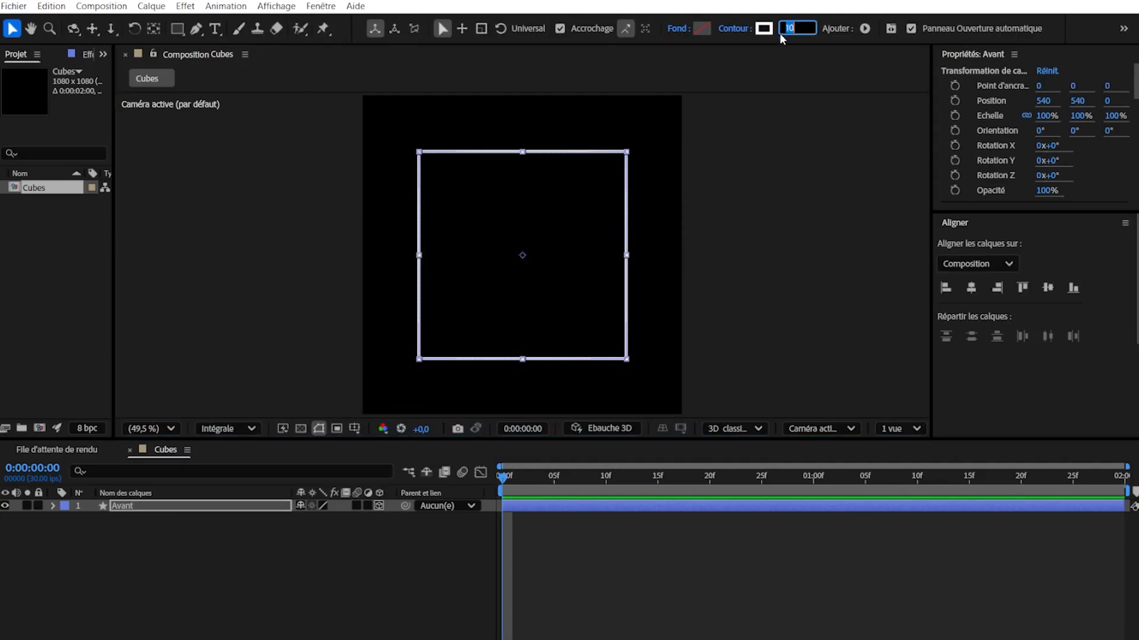
{"action": "type", "text": "5"}
{"action": "key", "text": "Return"}
{"action": "left_click", "coordinate": [792, 142]}
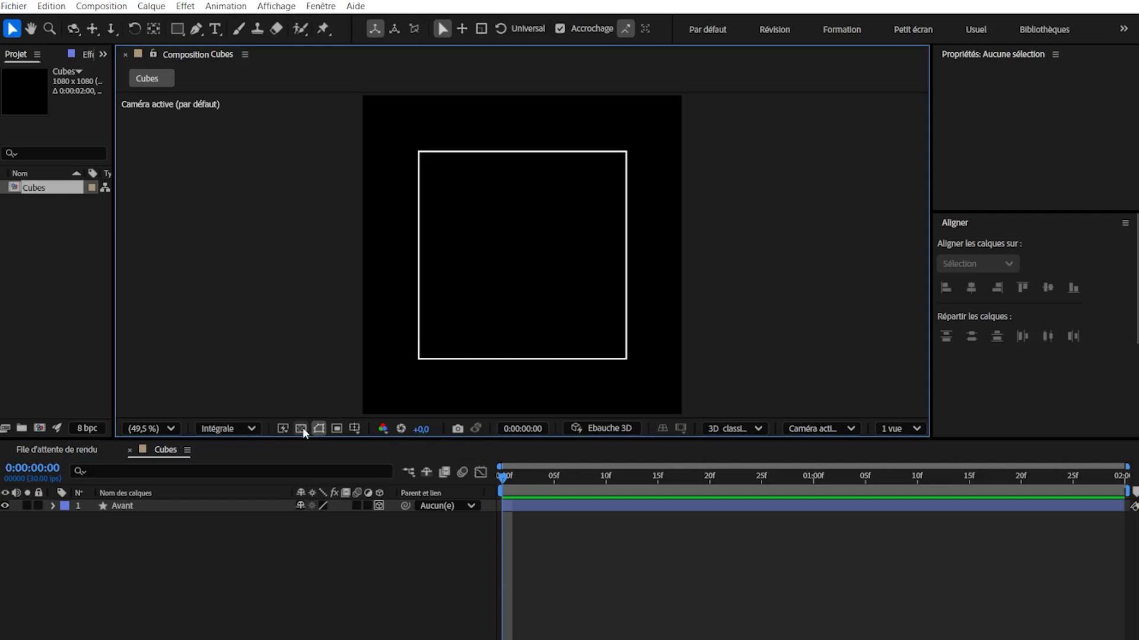
{"action": "left_click", "coordinate": [301, 428]}
{"action": "left_click", "coordinate": [301, 428]}
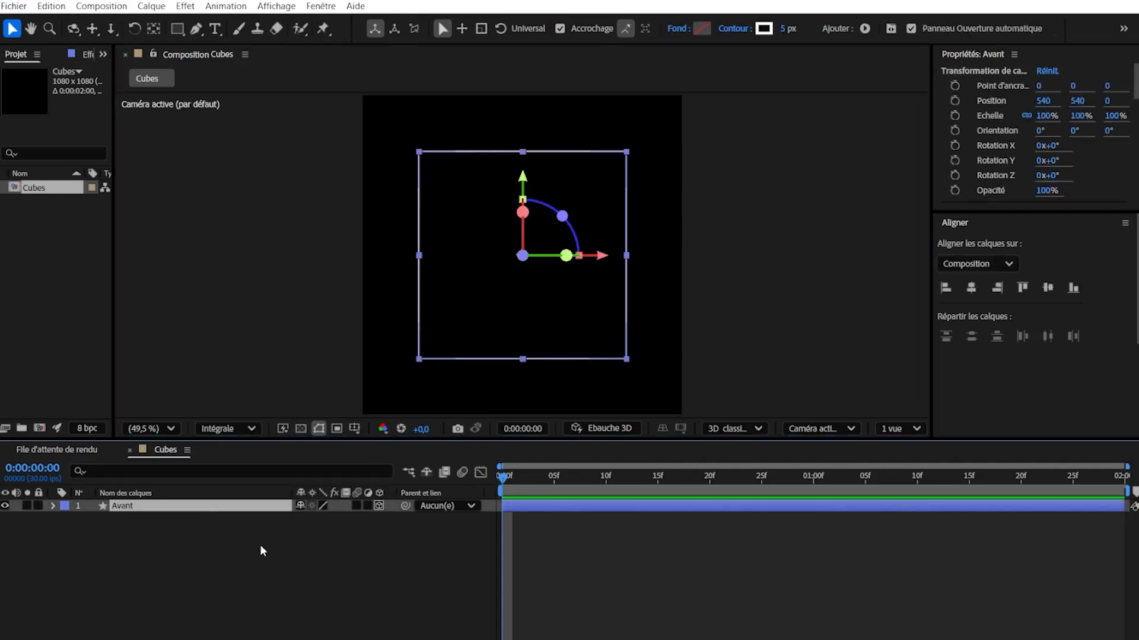
- Duplicate the Avant layer, rename the copy Haut and move its anchor point to the middle of the square's top edge
{"action": "key", "text": "ctrl+d"}
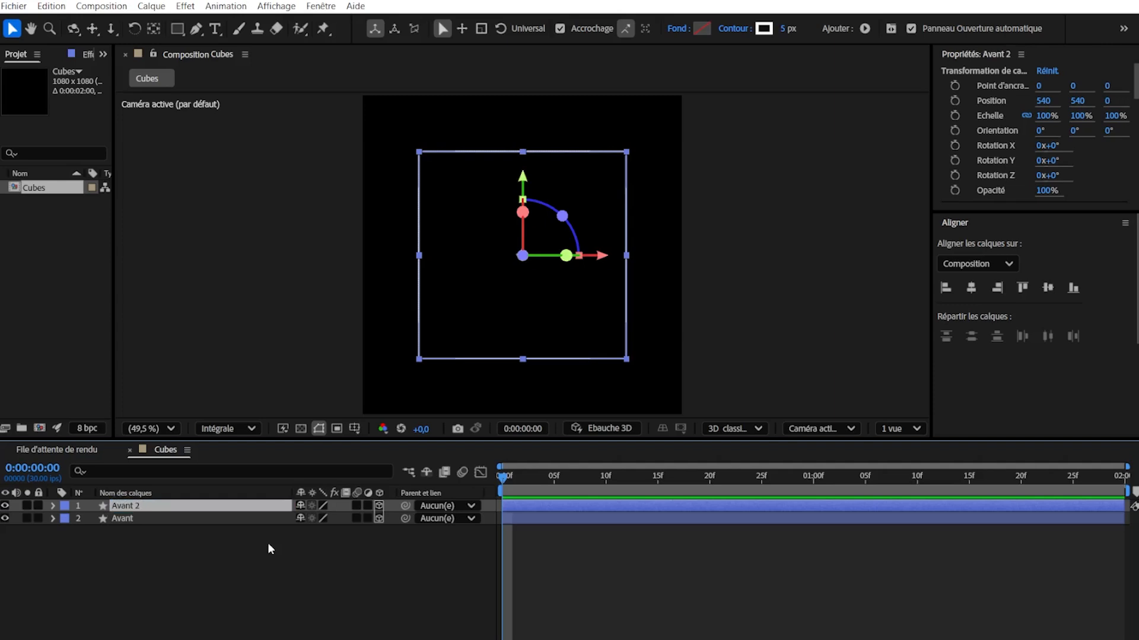
{"action": "key", "text": "Return"}
{"action": "type", "text": "Haut"}
{"action": "key", "text": "Return"}
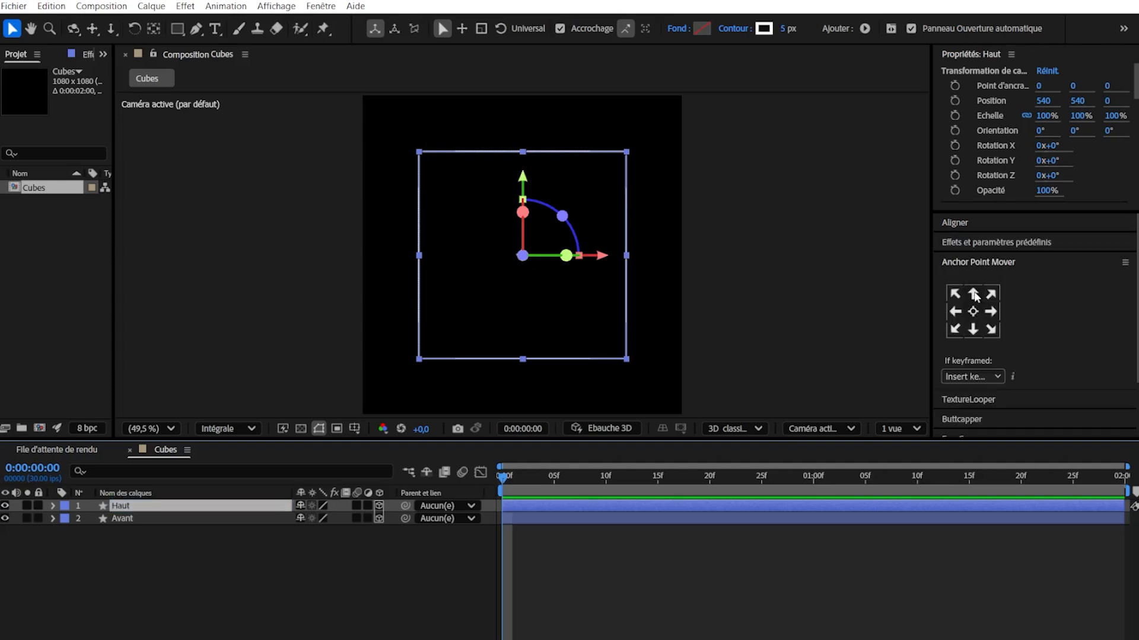
{"action": "left_click", "coordinate": [973, 294]}
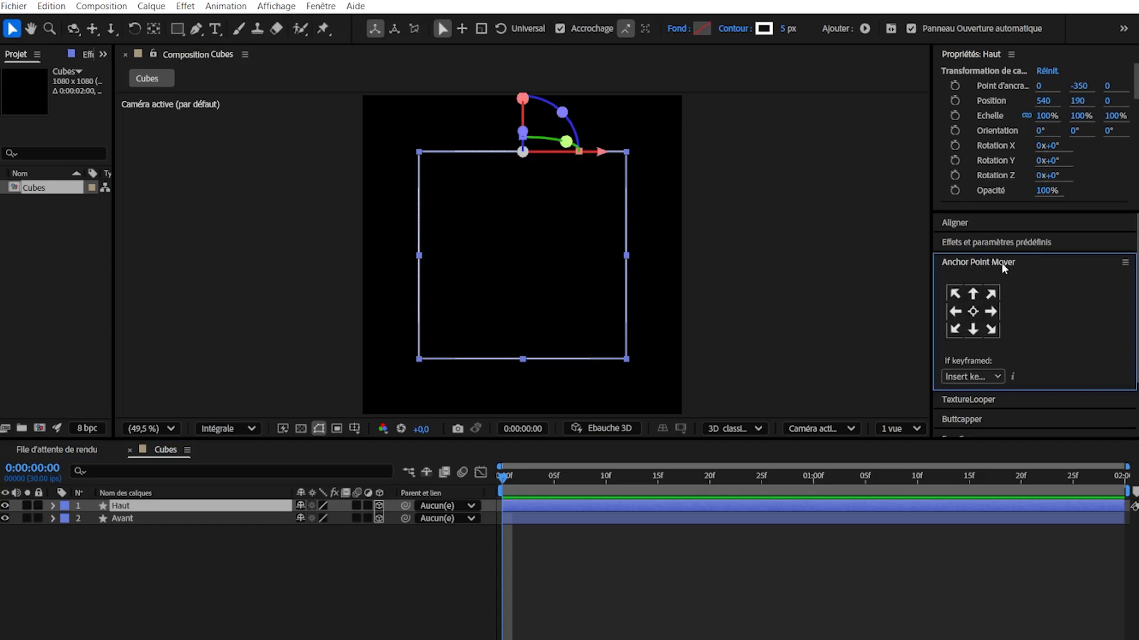
- Split the viewer into 2 vues with the second view set to Vue personnalisée 1, and compare the Haut and Avant layers' anchor points
{"action": "left_click", "coordinate": [907, 428]}
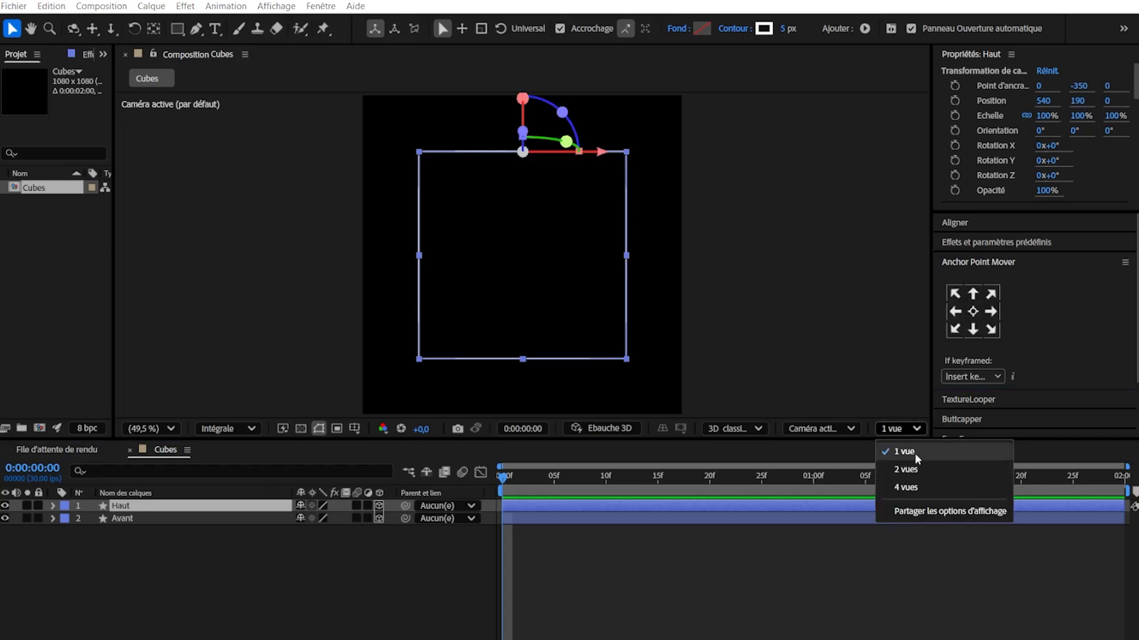
{"action": "left_click", "coordinate": [916, 471]}
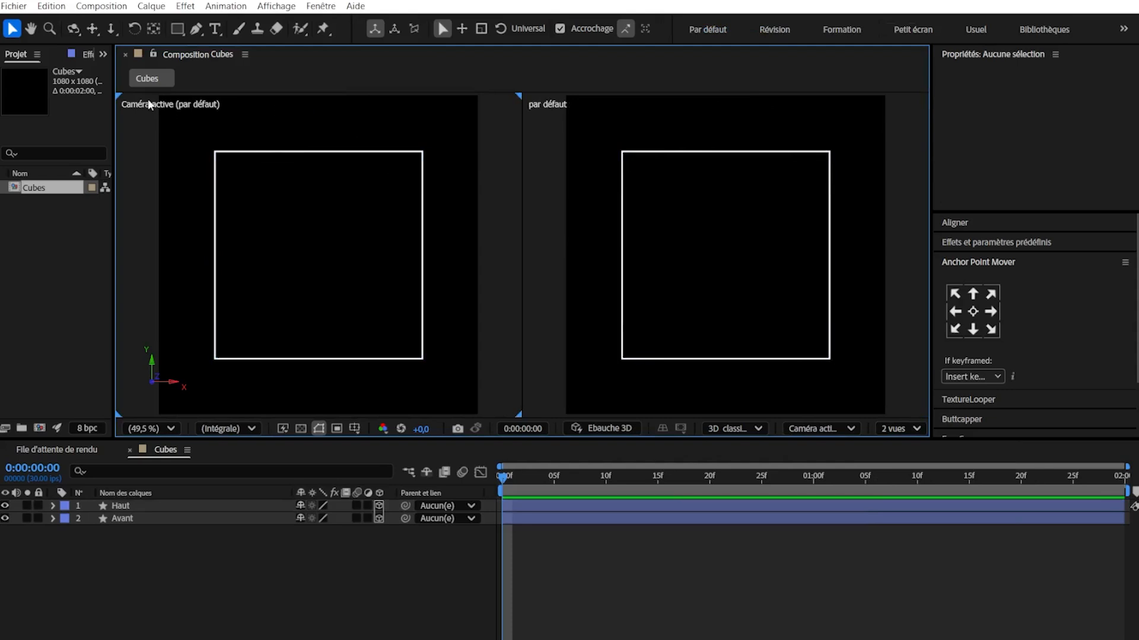
{"action": "left_click", "coordinate": [578, 156]}
{"action": "left_click", "coordinate": [810, 428]}
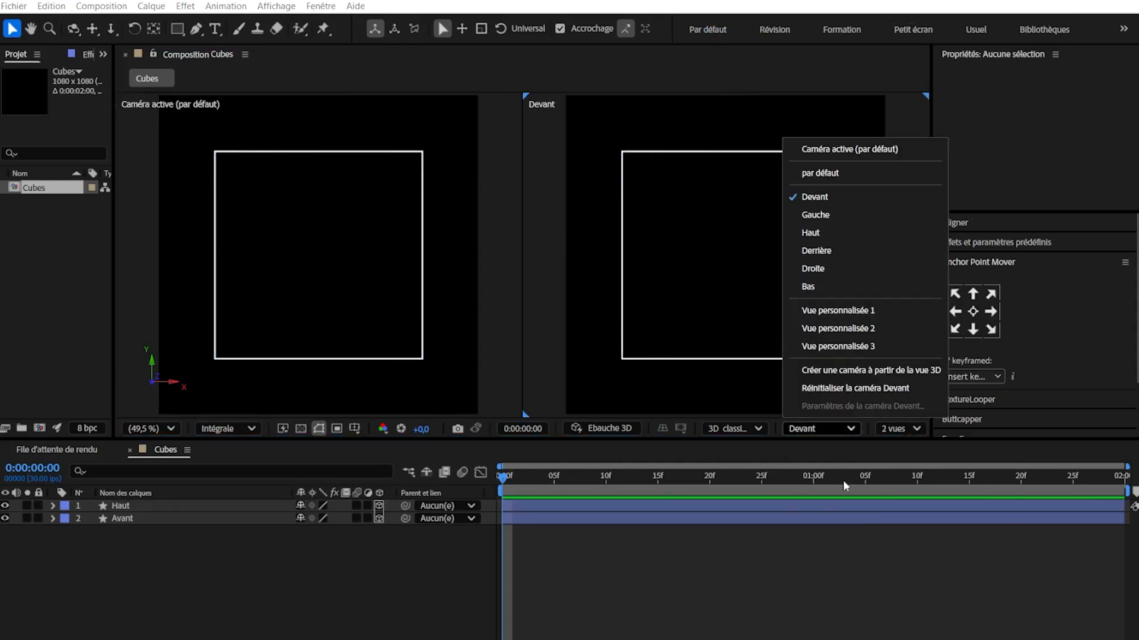
{"action": "left_click", "coordinate": [842, 316]}
{"action": "left_click", "coordinate": [133, 506]}
{"action": "left_click", "coordinate": [152, 519]}
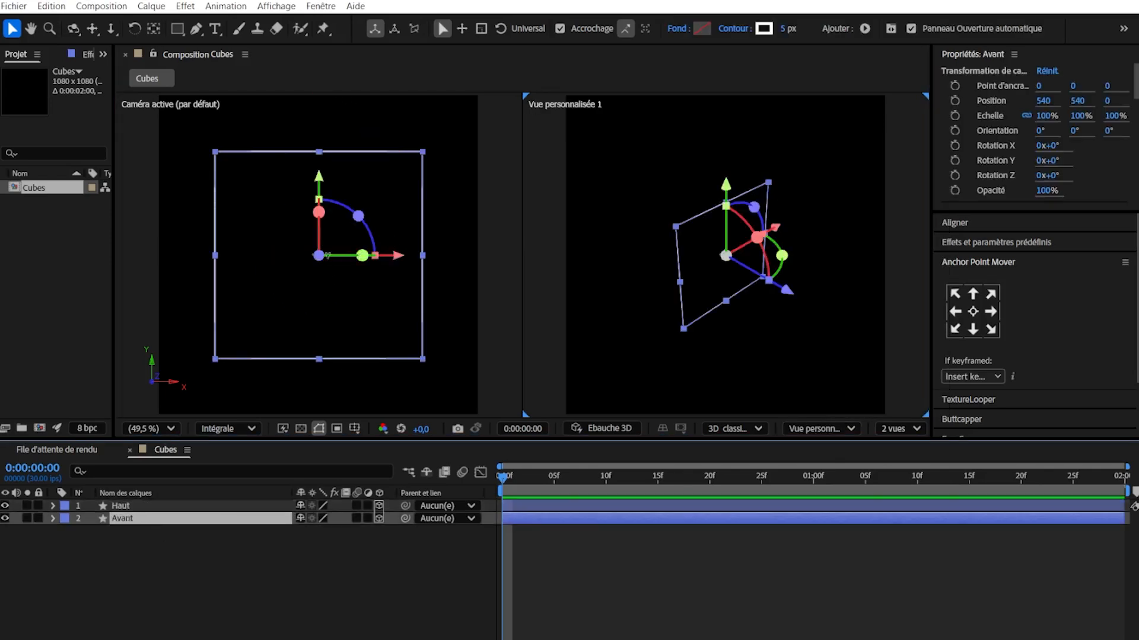
- Reveal the Haut layer's rotation properties and set its Rotation X to 90°
{"action": "left_click", "coordinate": [147, 507]}
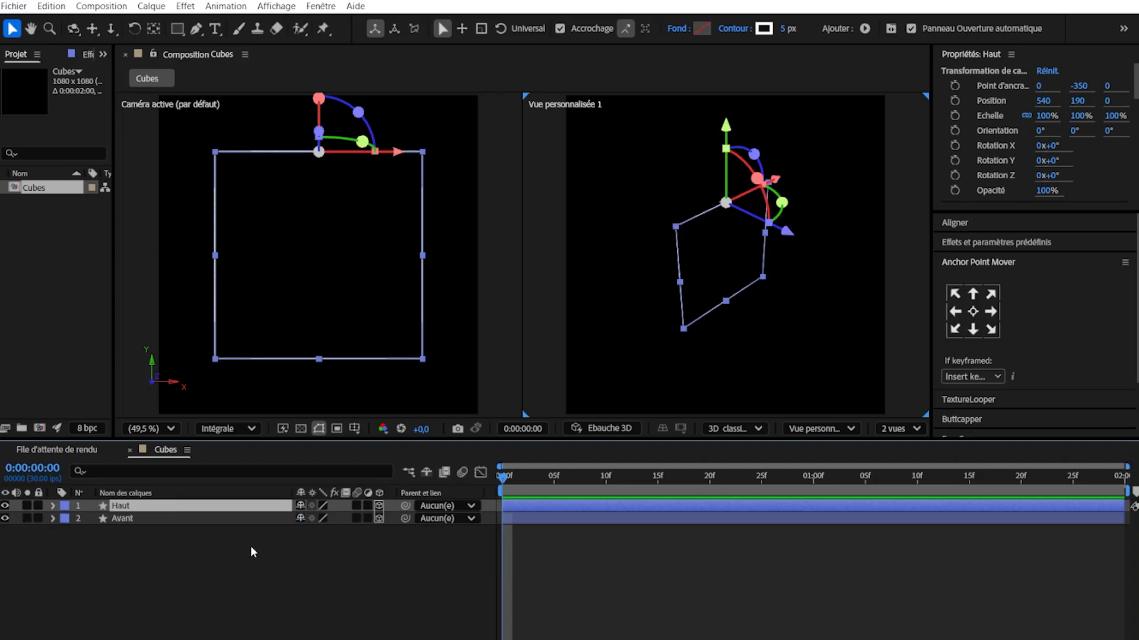
{"action": "key", "text": "r"}
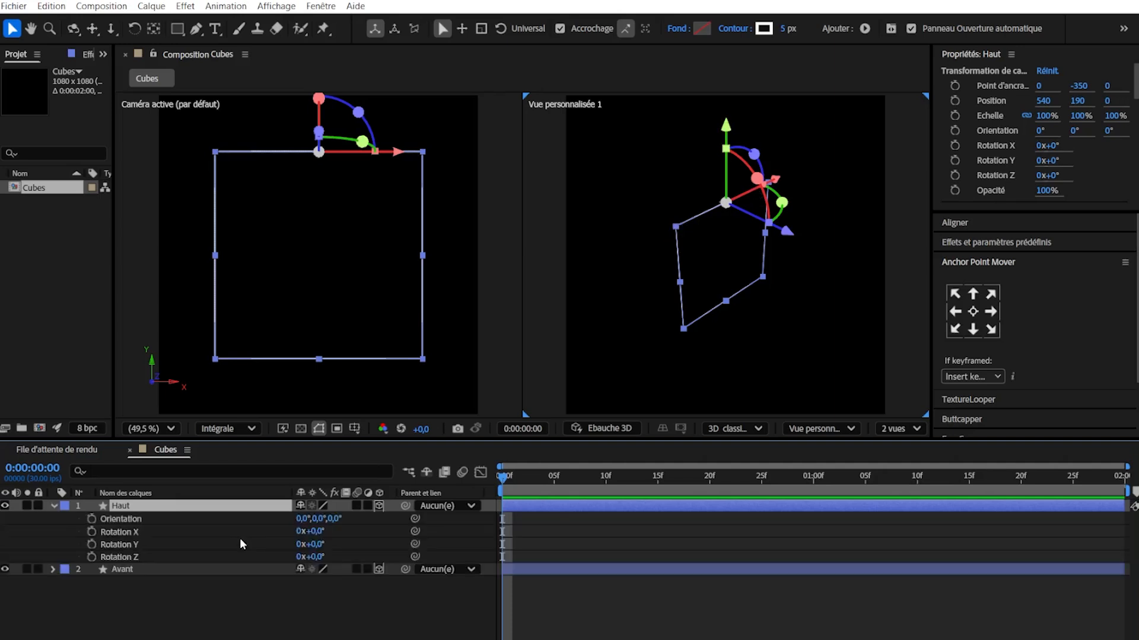
{"action": "left_click_drag", "start_coordinate": [313, 532], "coordinate": [375, 533]}
{"action": "left_click", "coordinate": [318, 532]}
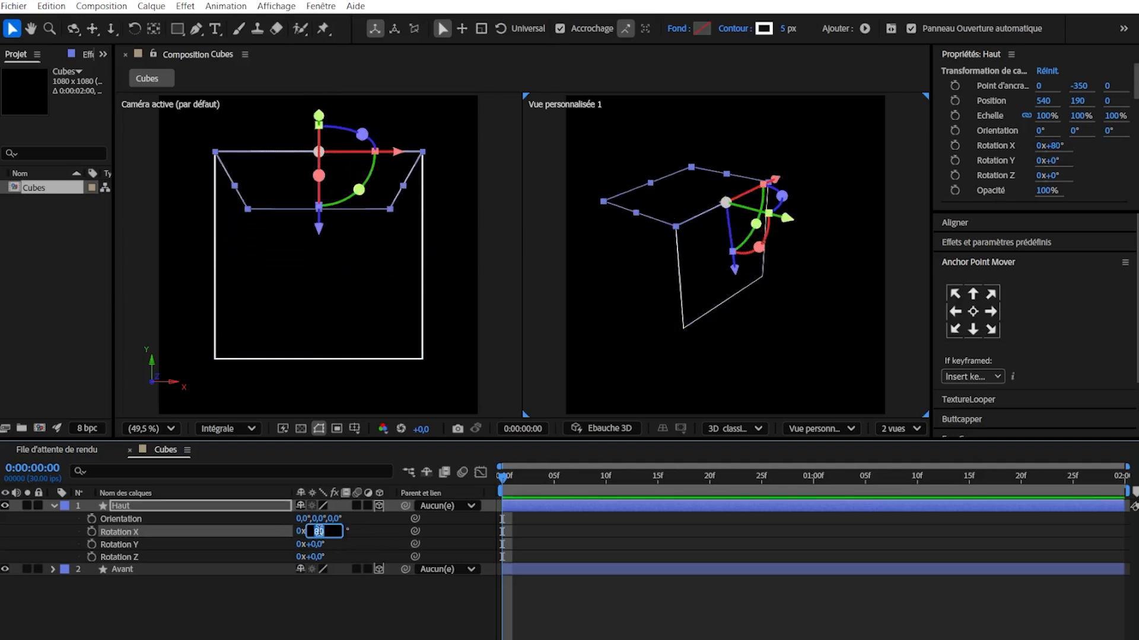
{"action": "type", "text": "90"}
{"action": "key", "text": "Return"}
{"action": "left_click", "coordinate": [679, 173]}
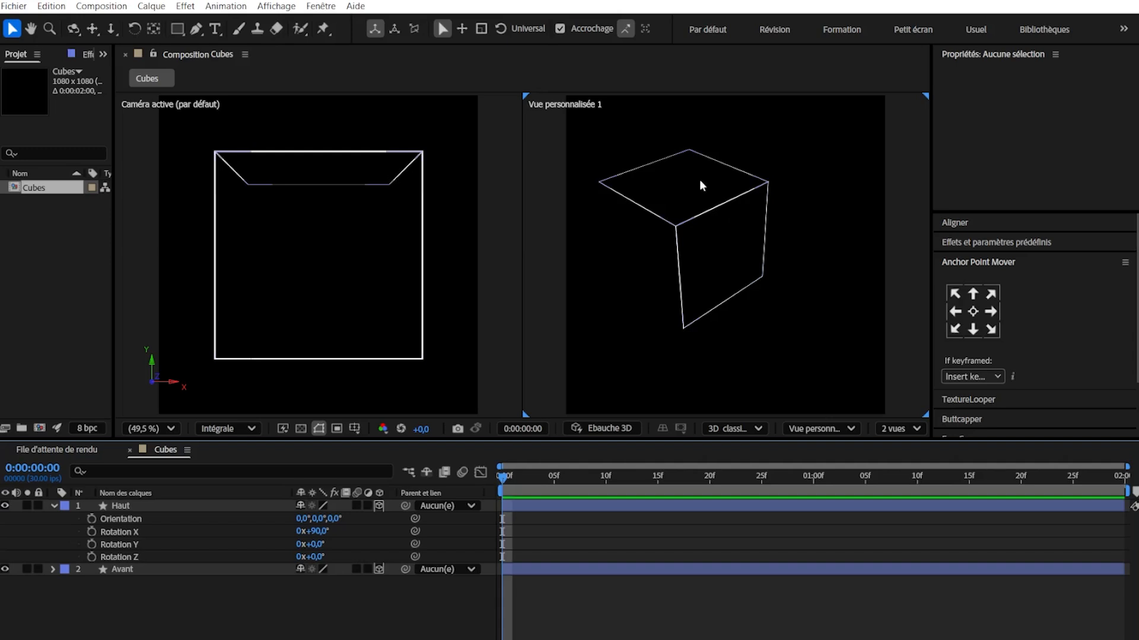
- Orbit Vue personnalisée 1 to inspect how the Haut and Avant faces meet
{"action": "left_click", "coordinate": [719, 247]}
{"action": "key", "text": "c"}
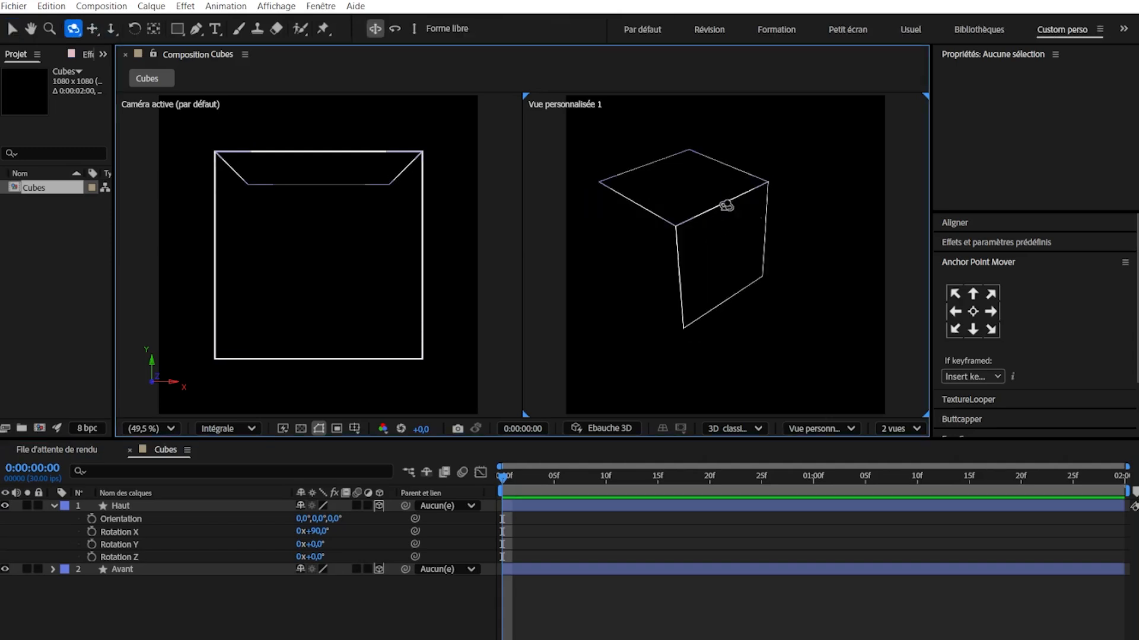
{"action": "left_click_drag", "start_coordinate": [742, 196], "coordinate": [705, 185]}
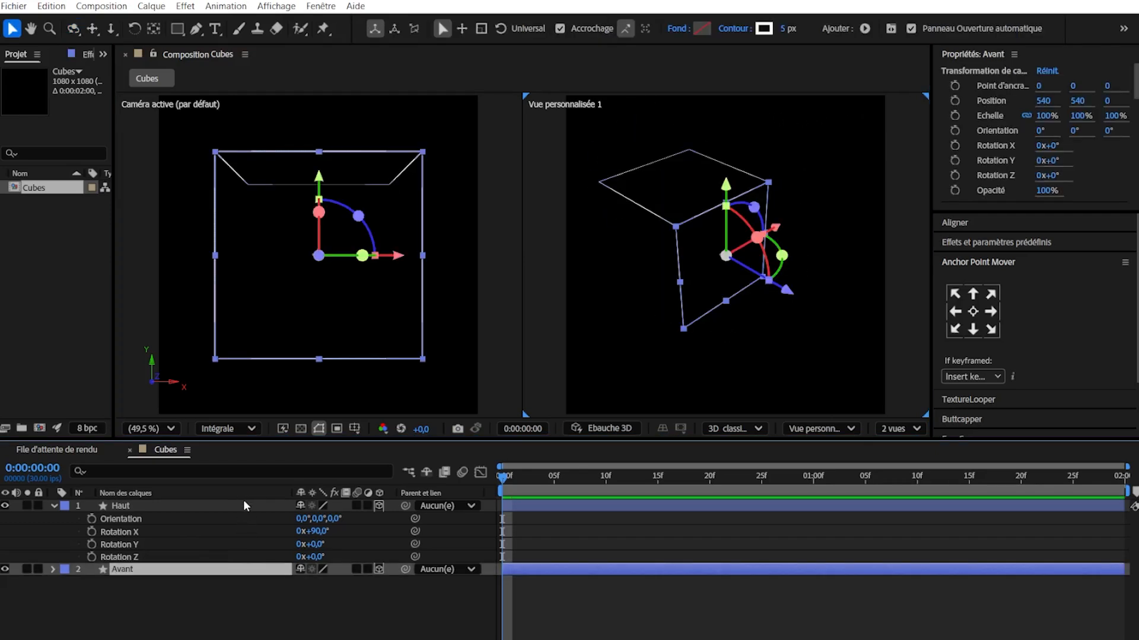
- Duplicate the Avant layer, rename the copy Bas and move its anchor point to the middle of the square's bottom edge
{"action": "left_click", "coordinate": [161, 594]}
{"action": "left_click", "coordinate": [187, 566]}
{"action": "key", "text": "ctrl+d"}
{"action": "key", "text": "Return"}
{"action": "type", "text": "Bas"}
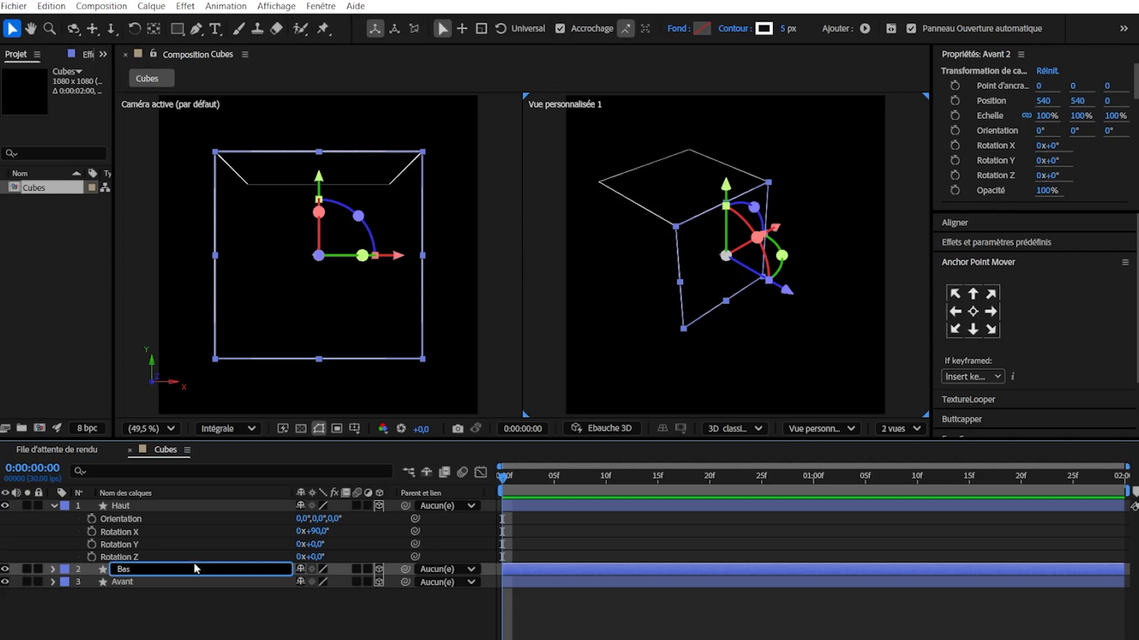
{"action": "key", "text": "Return"}
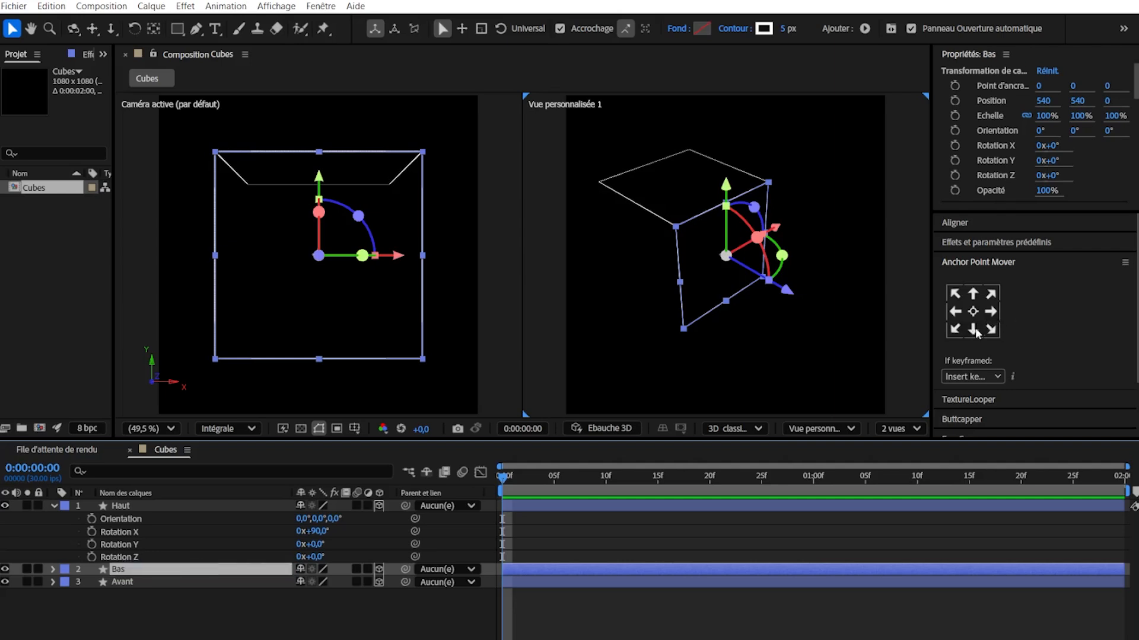
{"action": "left_click", "coordinate": [973, 329]}
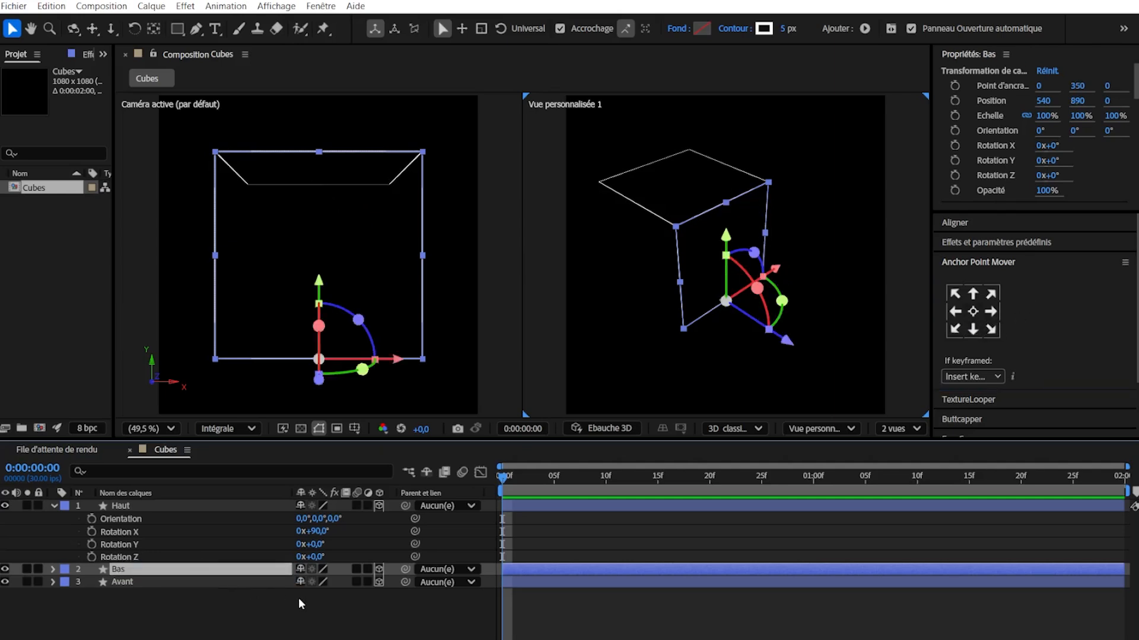
- Rotate the Bas layer negatively about X until it lies parallel to the Haut face, then orbit the custom view to check it
{"action": "key", "text": "r"}
{"action": "left_click_drag", "start_coordinate": [311, 595], "coordinate": [253, 596]}
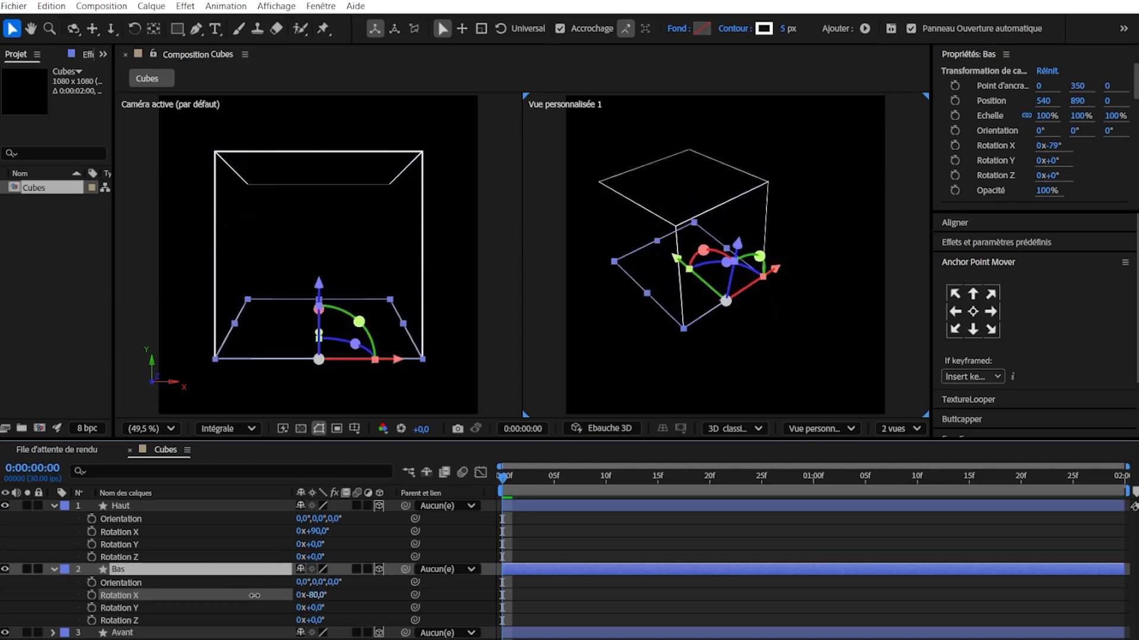
{"action": "left_click_drag", "start_coordinate": [637, 261], "coordinate": [909, 269]}
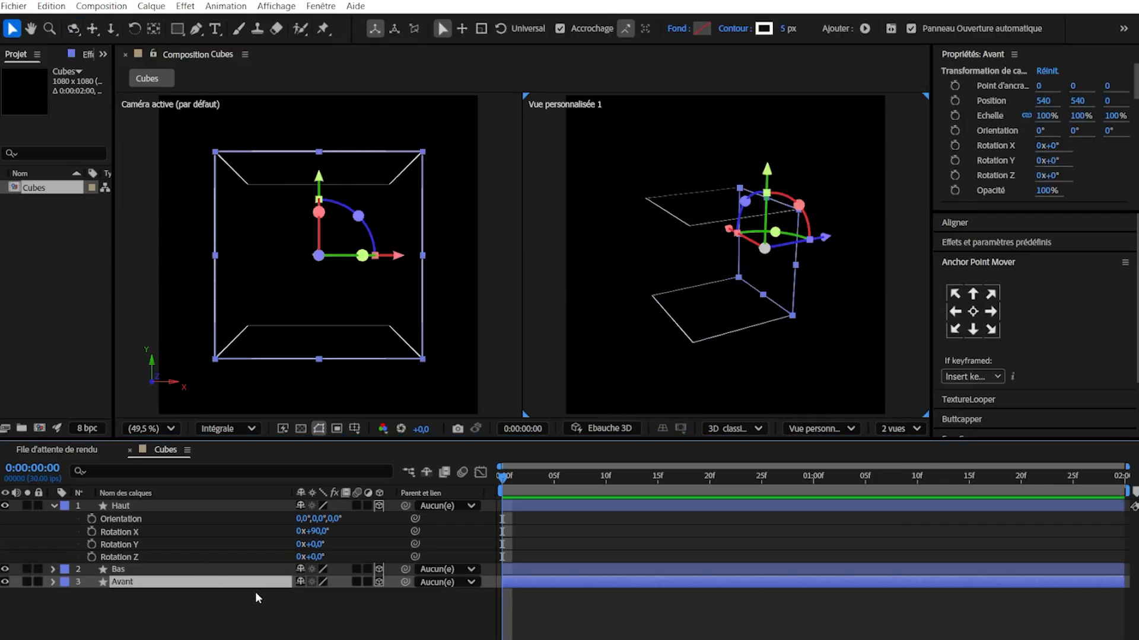
- Make a left face named Gauche from a copy of Avant, anchored on its left edge with Rotation Y at -90°
{"action": "key", "text": "ctrl+d"}
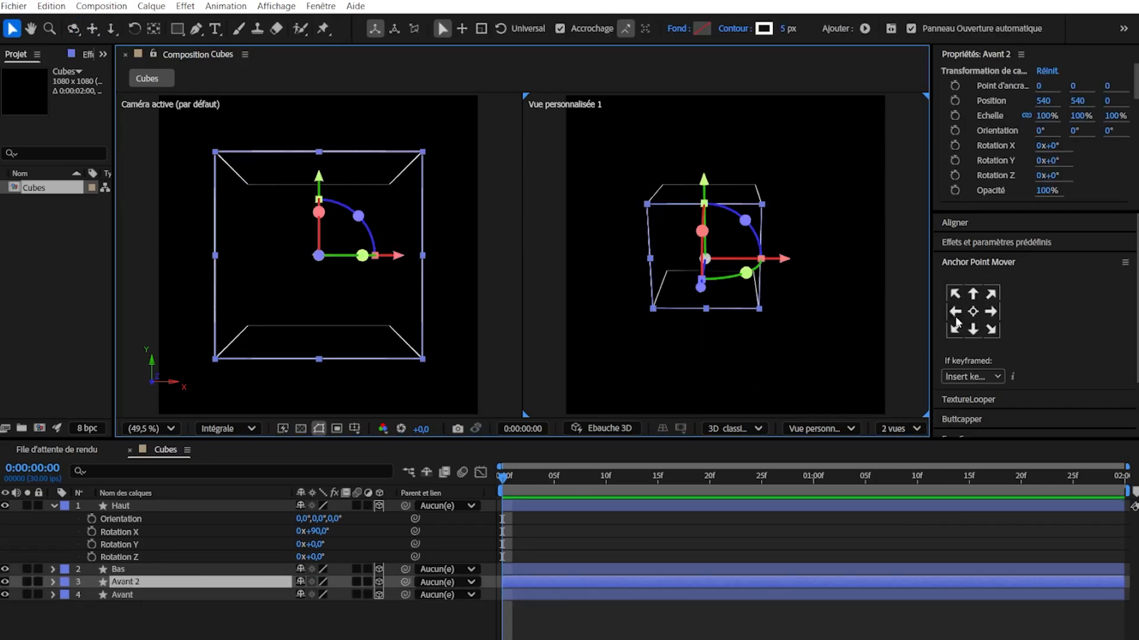
{"action": "left_click", "coordinate": [956, 318]}
{"action": "key", "text": "r"}
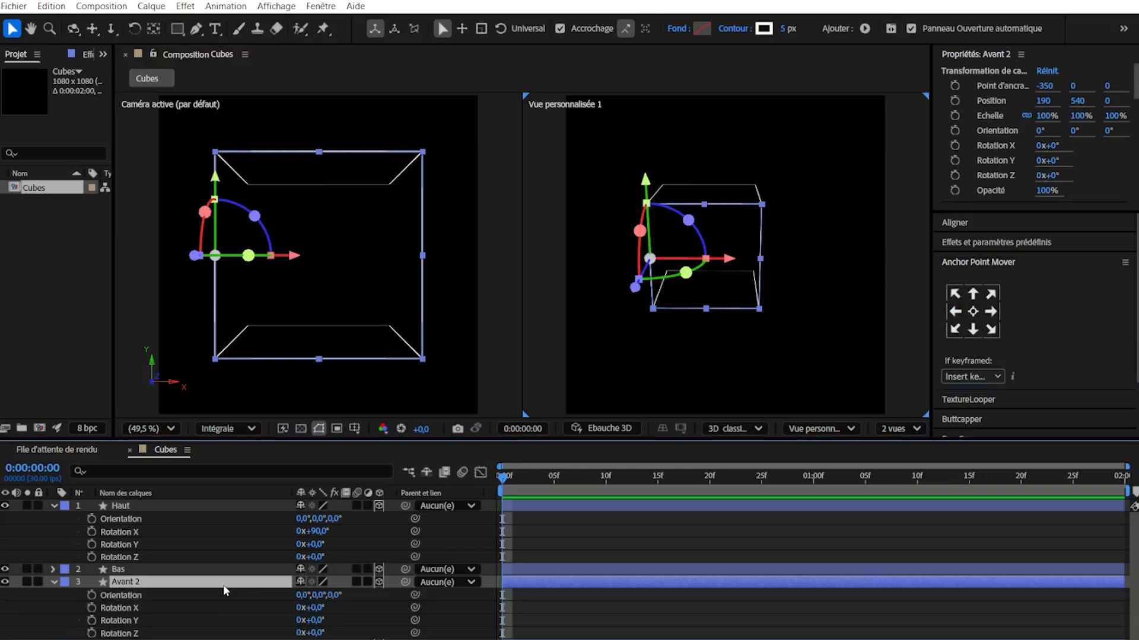
{"action": "left_click_drag", "start_coordinate": [316, 626], "coordinate": [252, 621]}
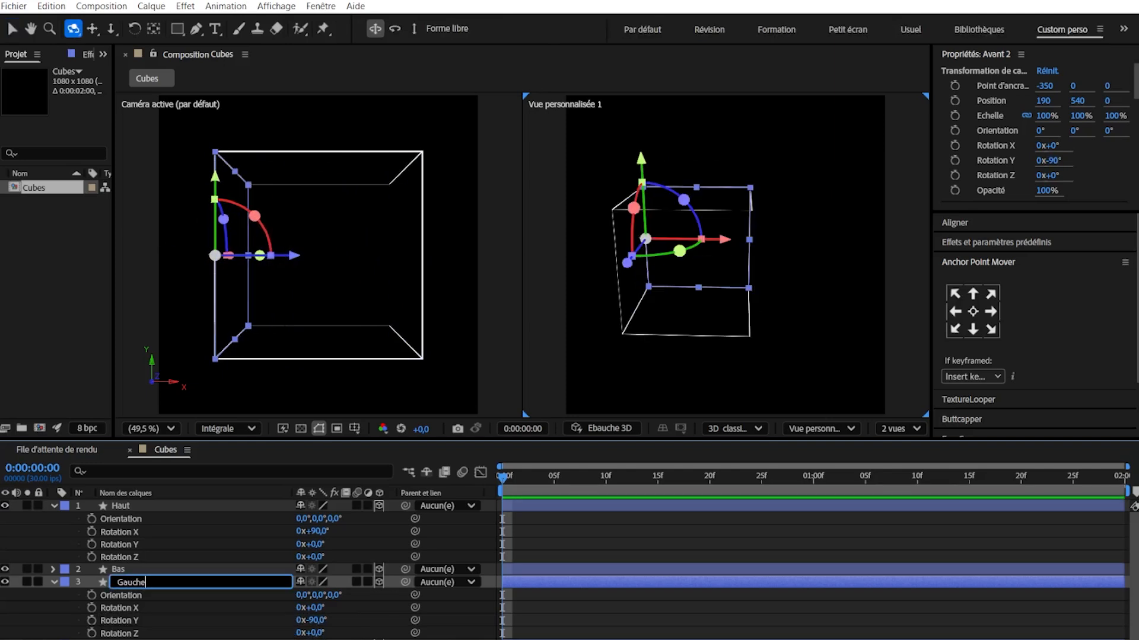
{"action": "key", "text": "Return"}
- Make a right face named Droite from a copy of Avant, anchored on its right edge and turned about Y to close that side
{"action": "left_click", "coordinate": [158, 547]}
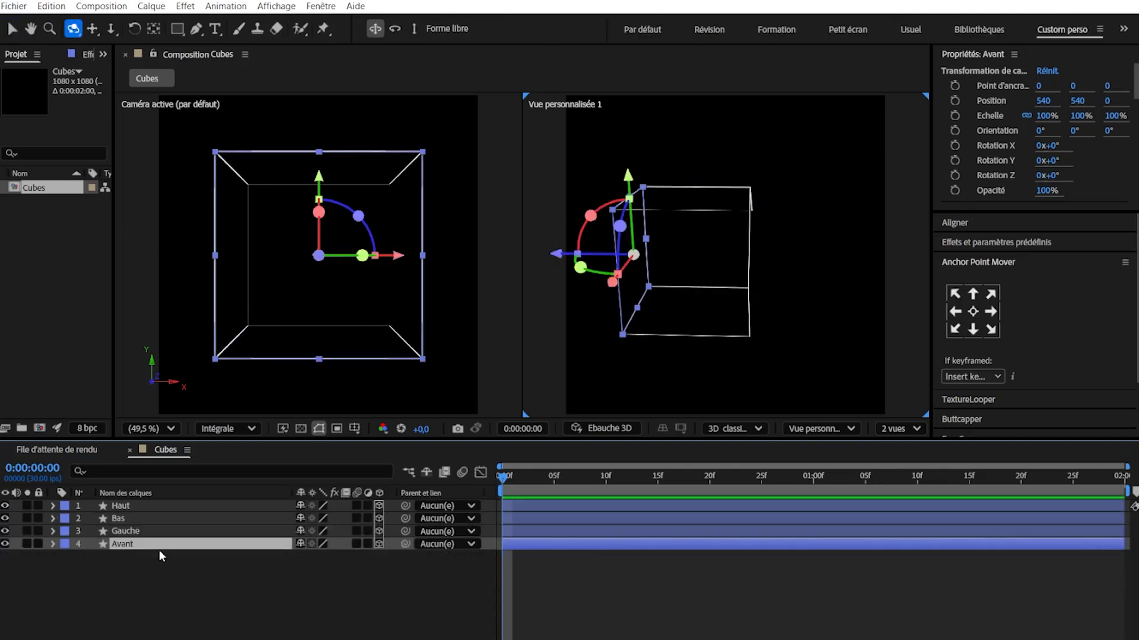
{"action": "key", "text": "ctrl+d"}
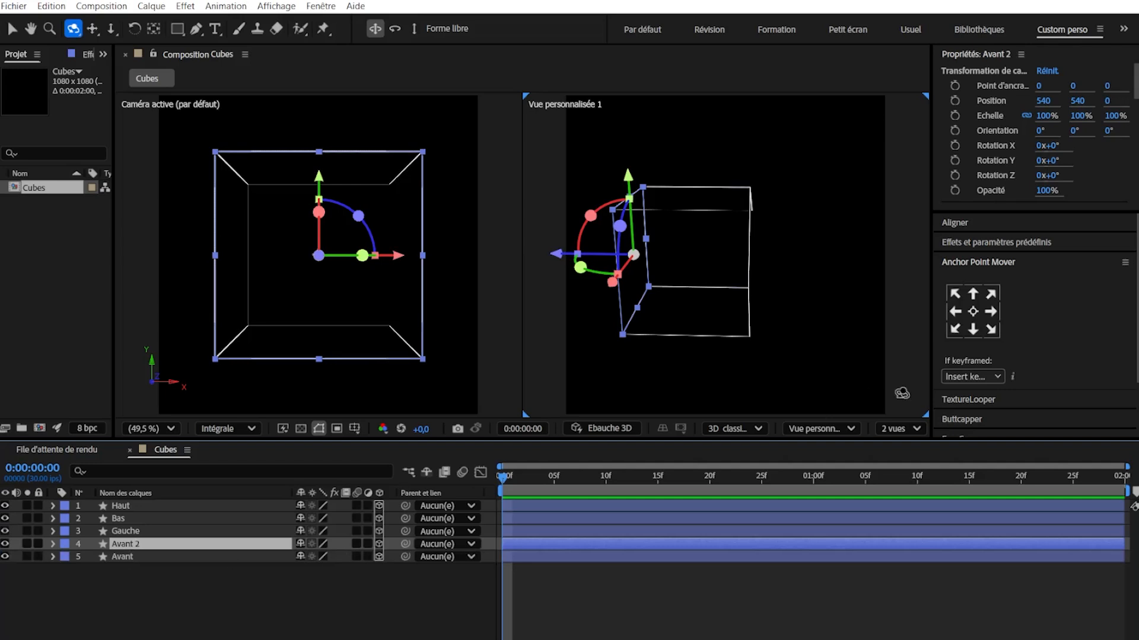
{"action": "left_click", "coordinate": [995, 311]}
{"action": "key", "text": "r"}
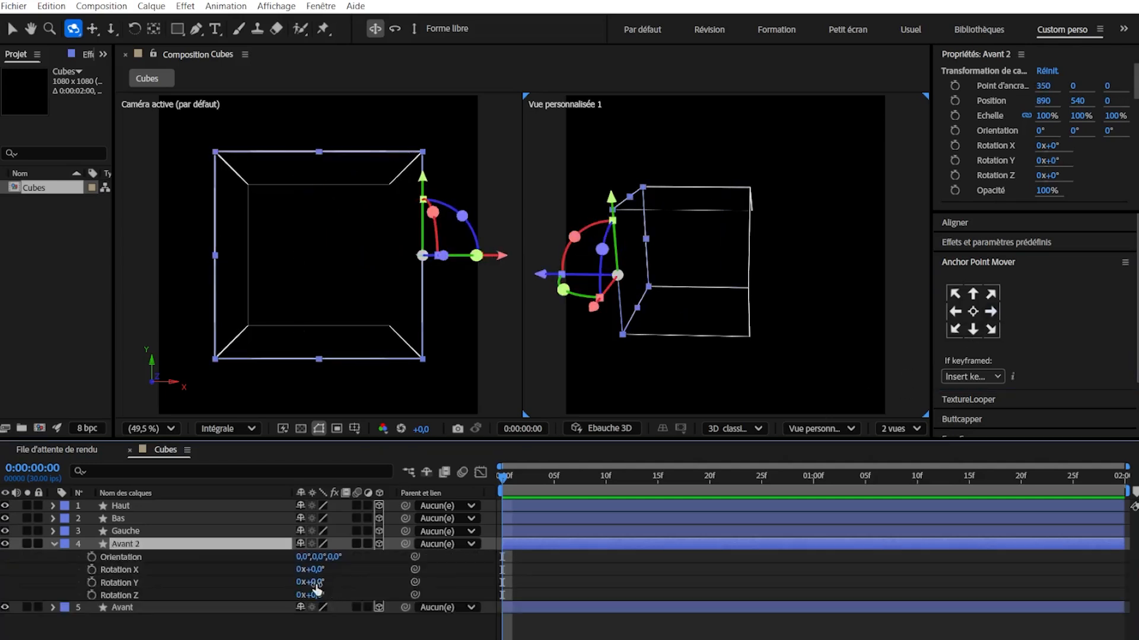
{"action": "left_click_drag", "start_coordinate": [317, 584], "coordinate": [388, 584]}
{"action": "key", "text": "Return"}
{"action": "type", "text": "Droite"}
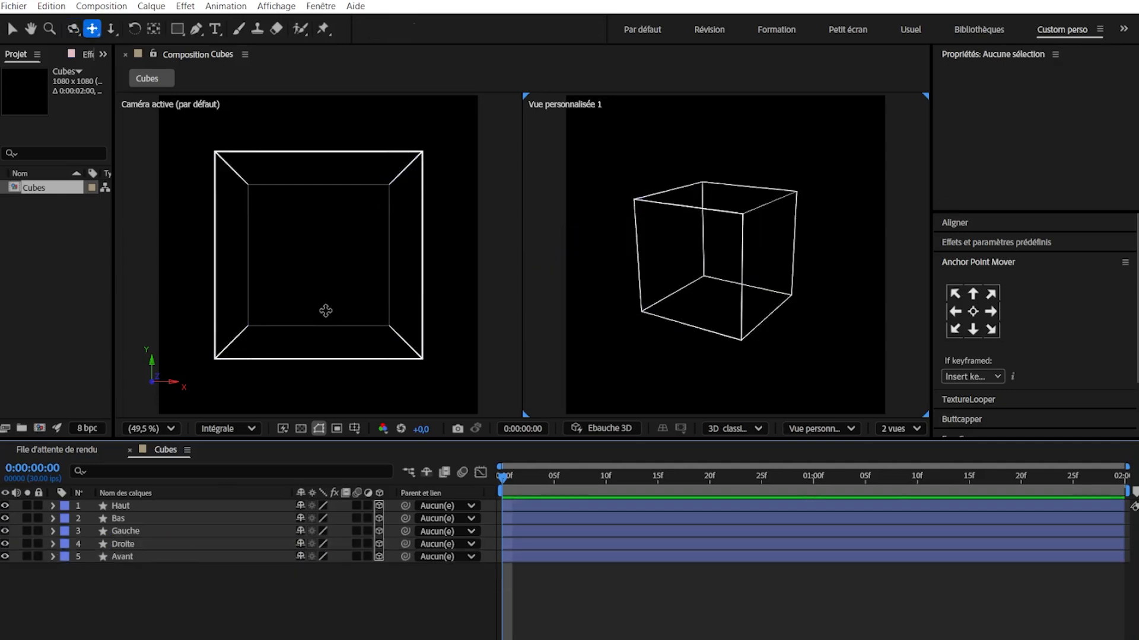
- Duplicate the Avant layer as Arrière and move the copy along Z to 700 to close the back of the cube
{"action": "left_click", "coordinate": [160, 558]}
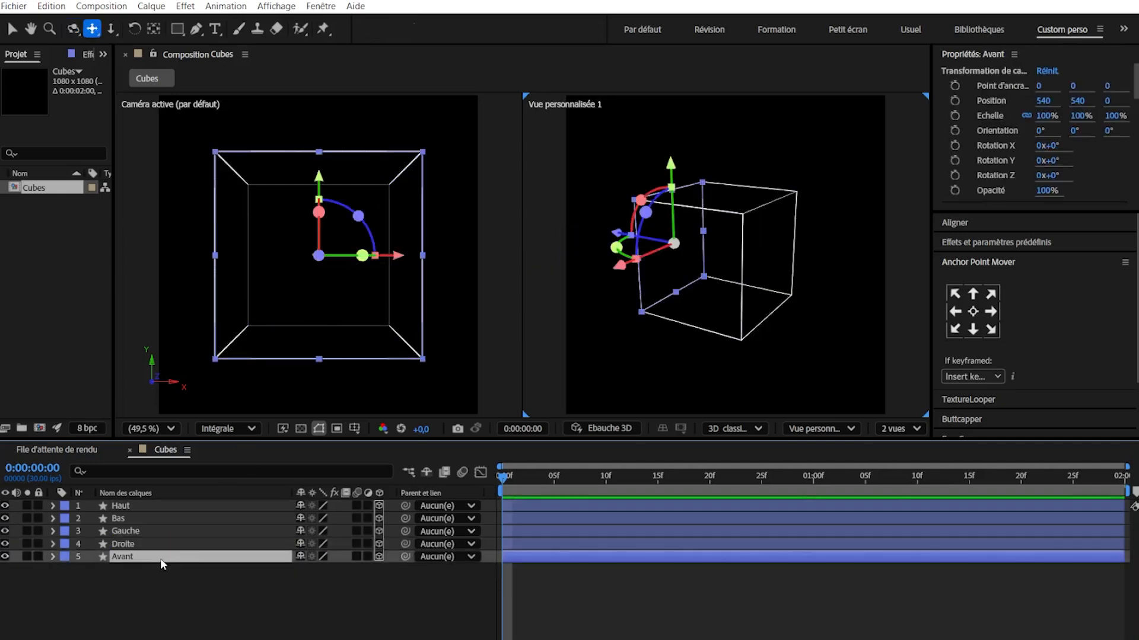
{"action": "key", "text": "ctrl+d"}
{"action": "key", "text": "Return"}
{"action": "type", "text": "Ar"}
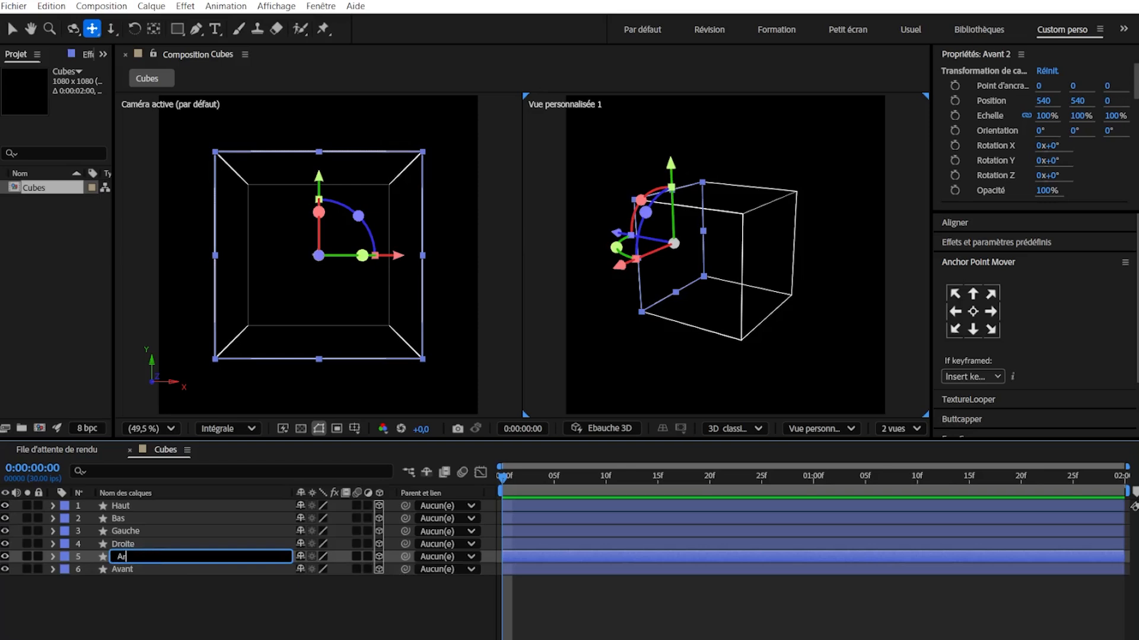
{"action": "type", "text": "rière"}
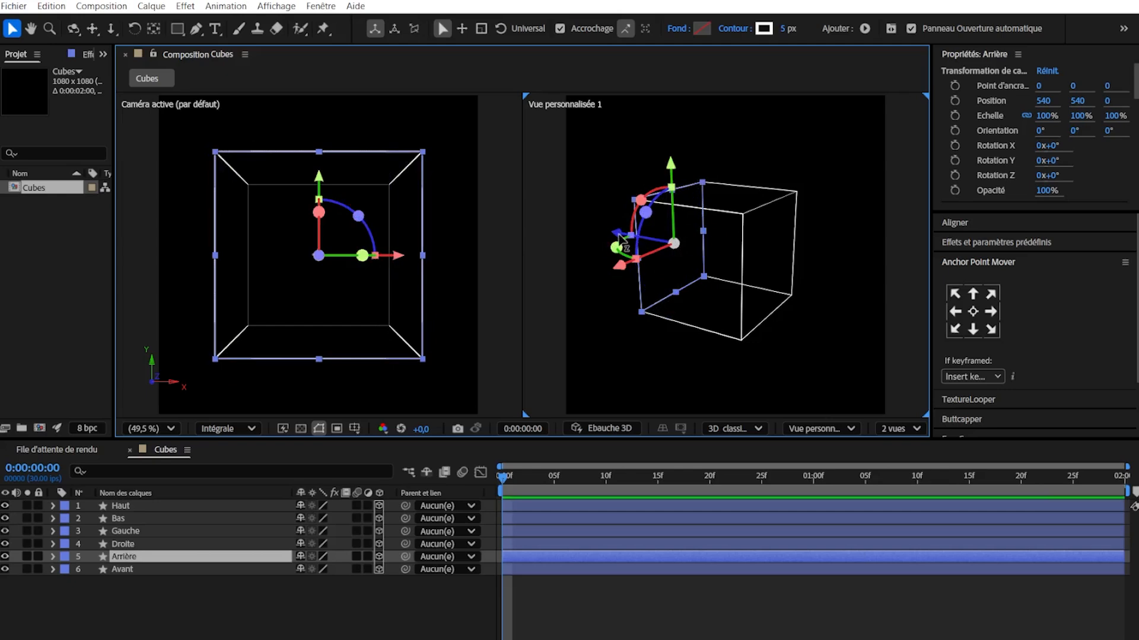
{"action": "left_click_drag", "start_coordinate": [620, 240], "coordinate": [689, 345]}
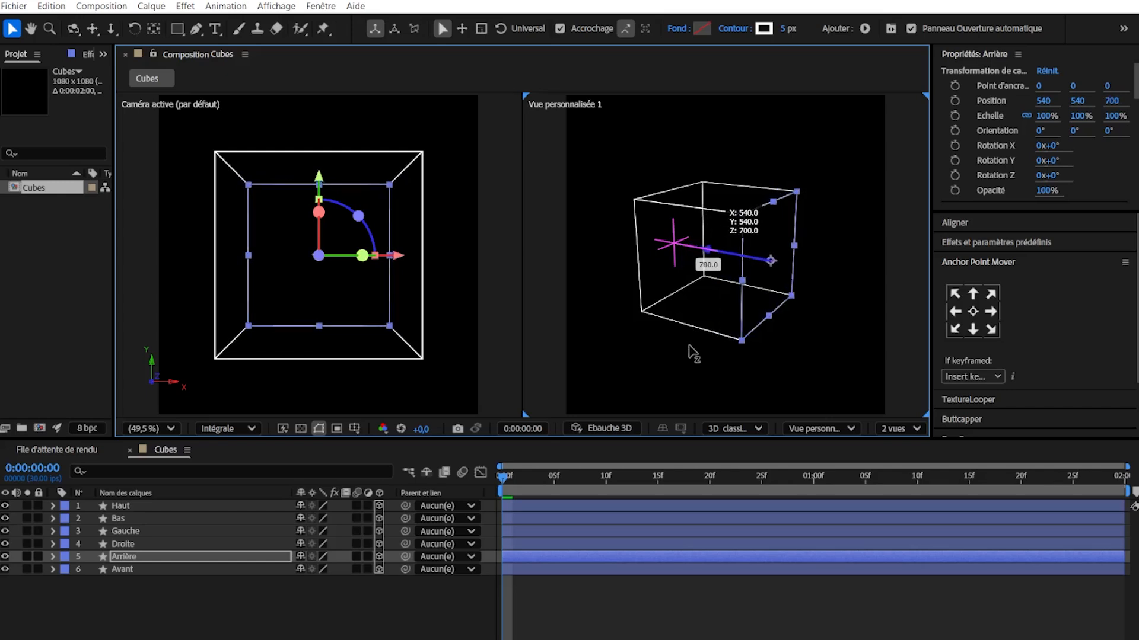
{"action": "left_click_drag", "start_coordinate": [757, 236], "coordinate": [666, 248]}
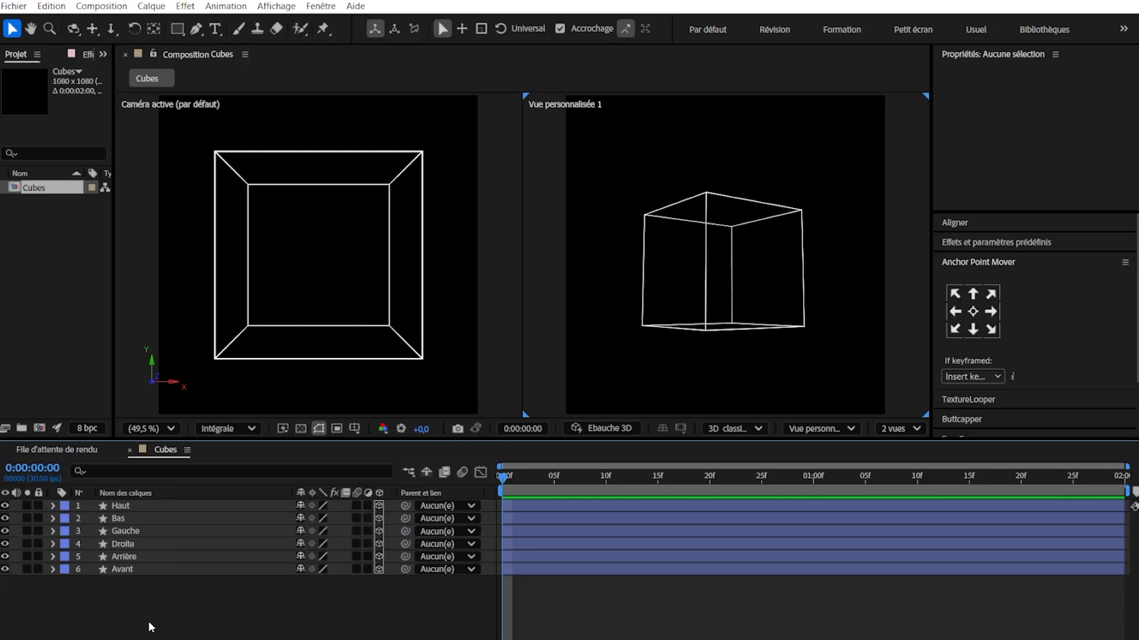
- Add a null object named Contrôle cube and make it a 3D layer
{"action": "key", "text": "ctrl+alt+shift+y"}
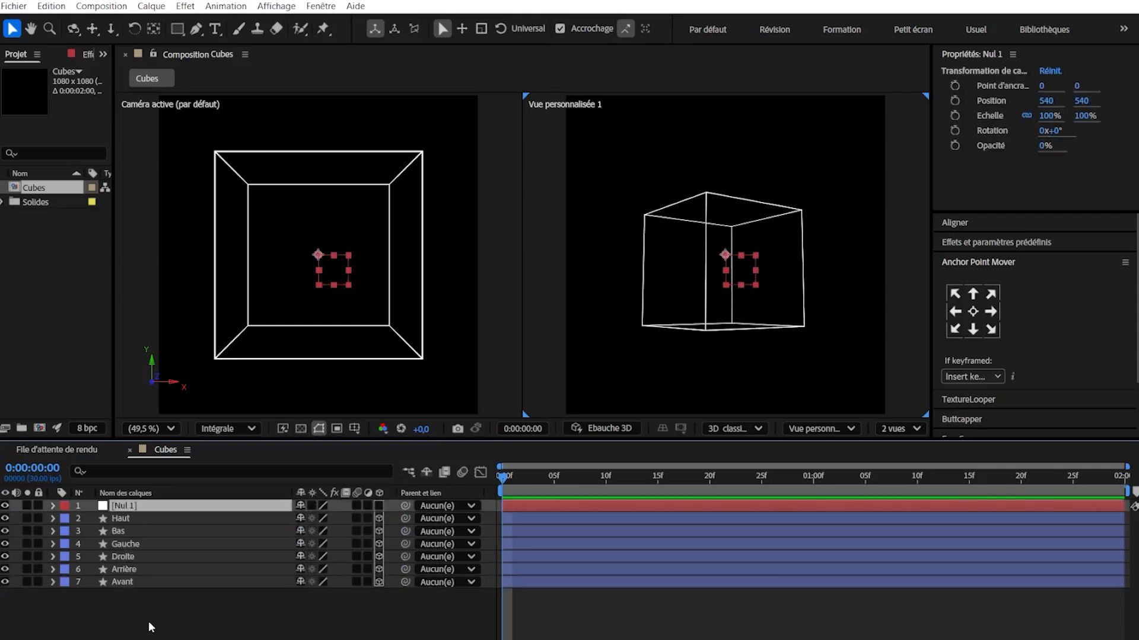
{"action": "key", "text": "ctrl+shift+y"}
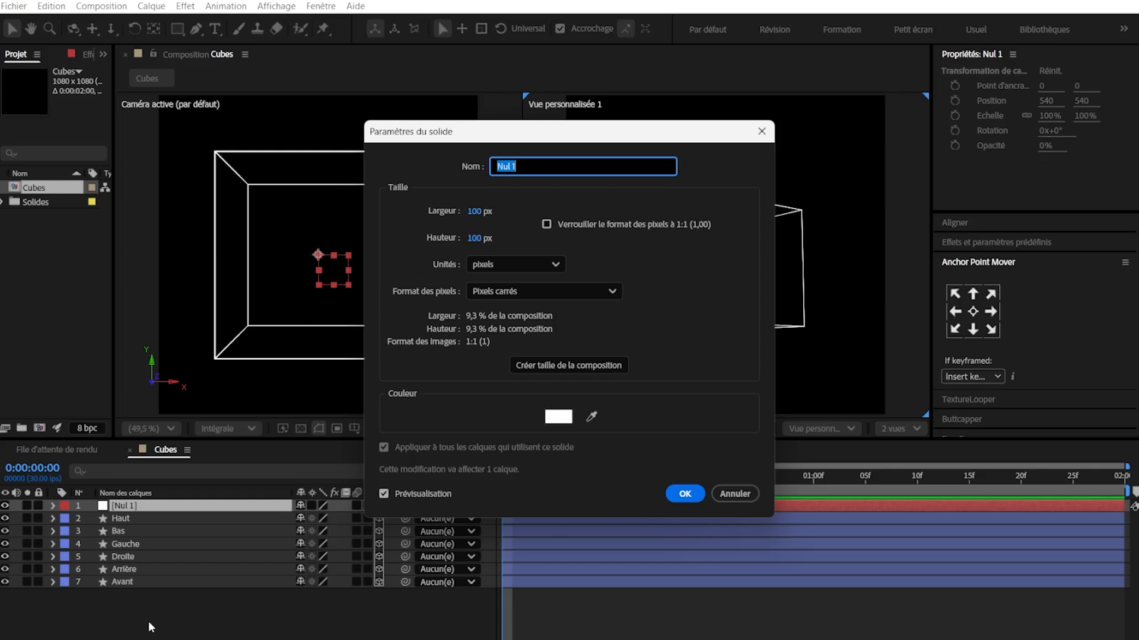
{"action": "type", "text": "Contrôle cube"}
{"action": "key", "text": "Return"}
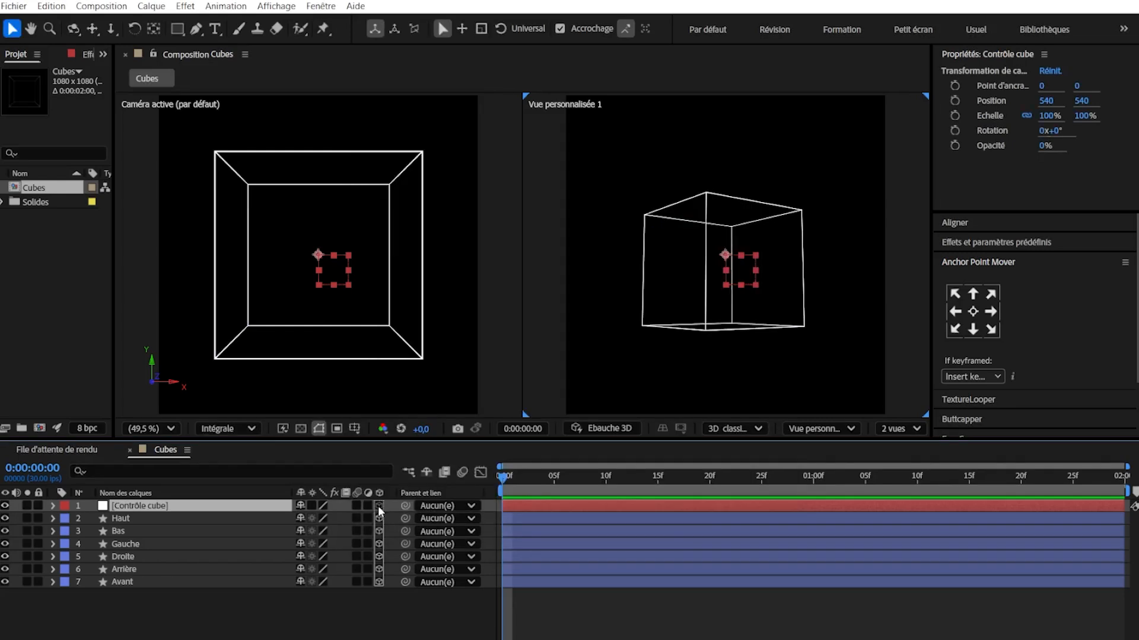
{"action": "left_click", "coordinate": [379, 505]}
- Move the Contrôle cube null along Z to 350 so it sits at the centre of the cube
{"action": "key", "text": "c"}
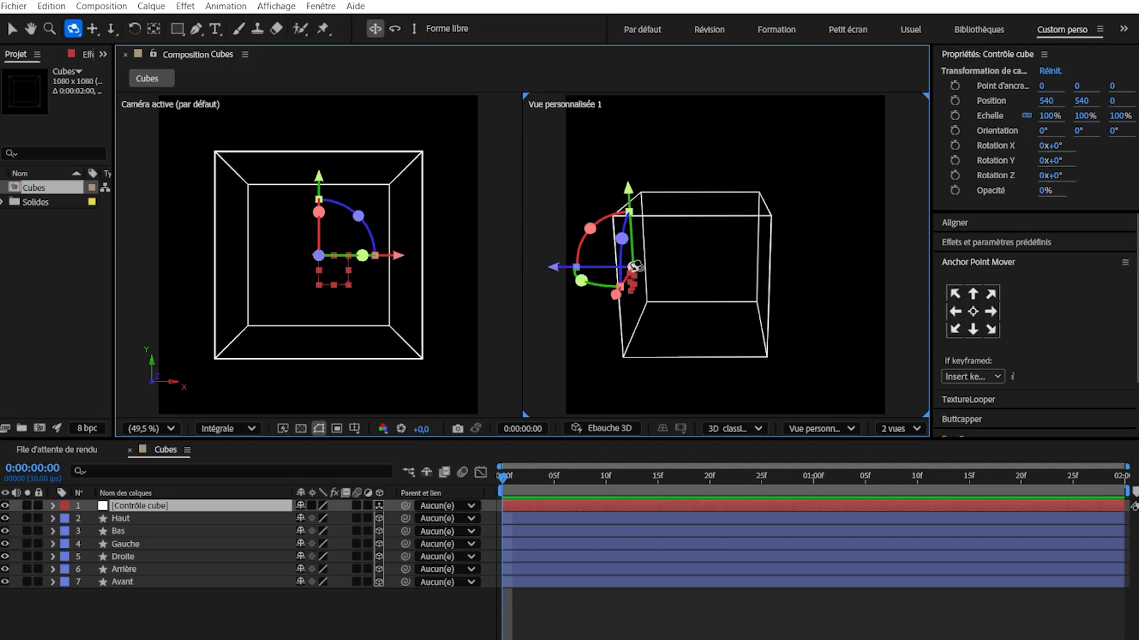
{"action": "key", "text": "v"}
{"action": "key", "text": "p"}
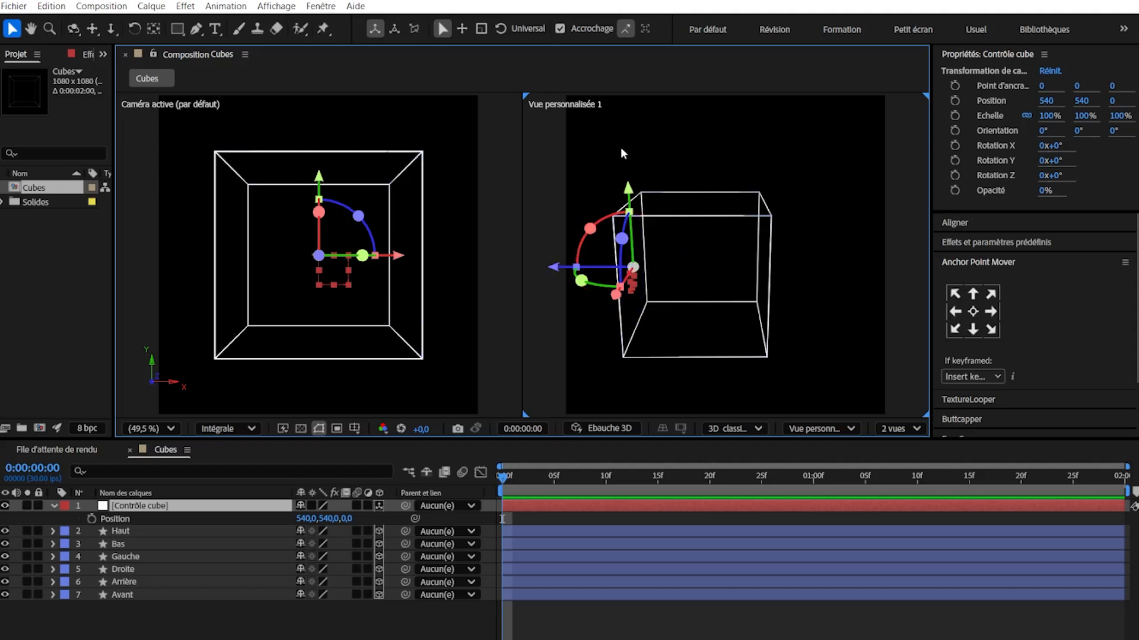
{"action": "left_click_drag", "start_coordinate": [557, 274], "coordinate": [623, 315]}
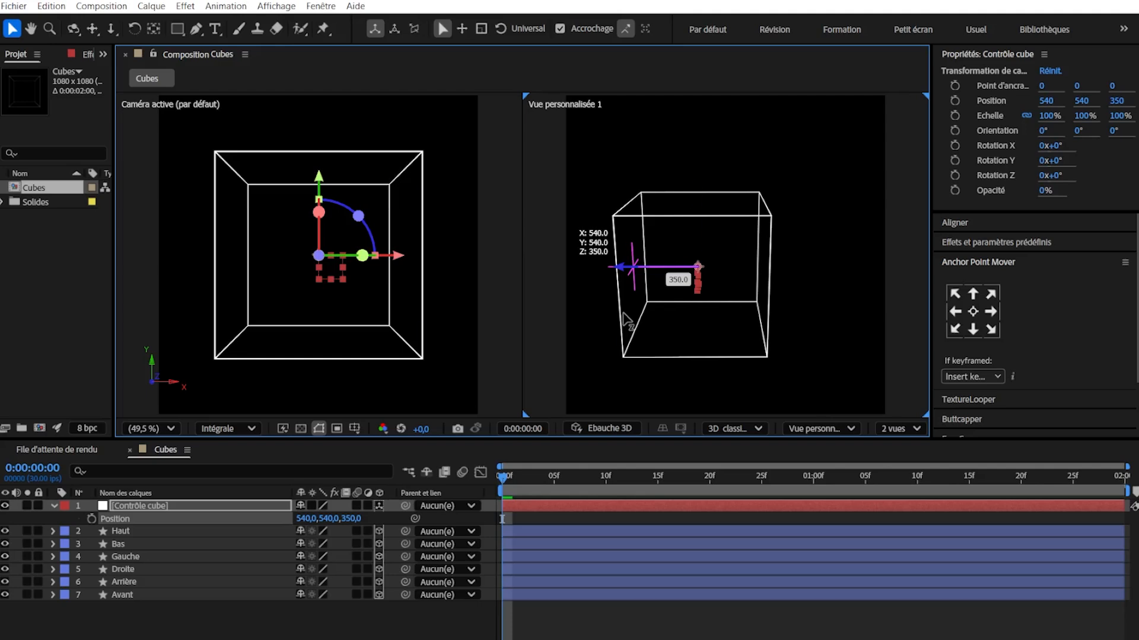
{"action": "left_click_drag", "start_coordinate": [624, 320], "coordinate": [625, 321]}
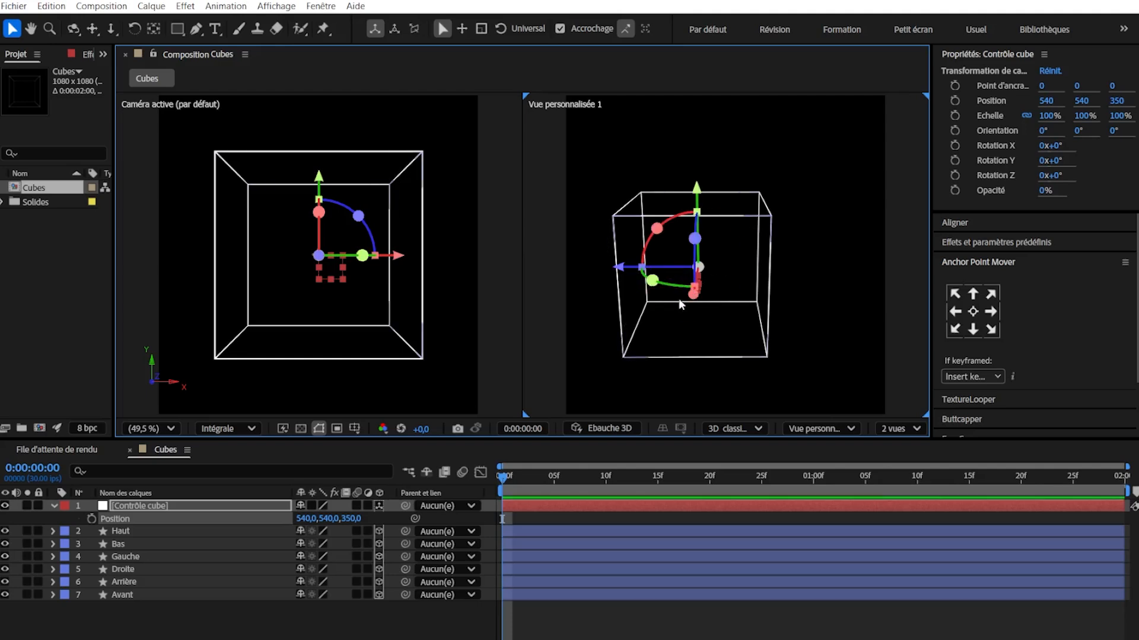
- Parent all six face layers, from Haut to Avant, to the Contrôle cube null
{"action": "left_click", "coordinate": [127, 603]}
{"action": "left_click_drag", "start_coordinate": [150, 617], "coordinate": [159, 523]}
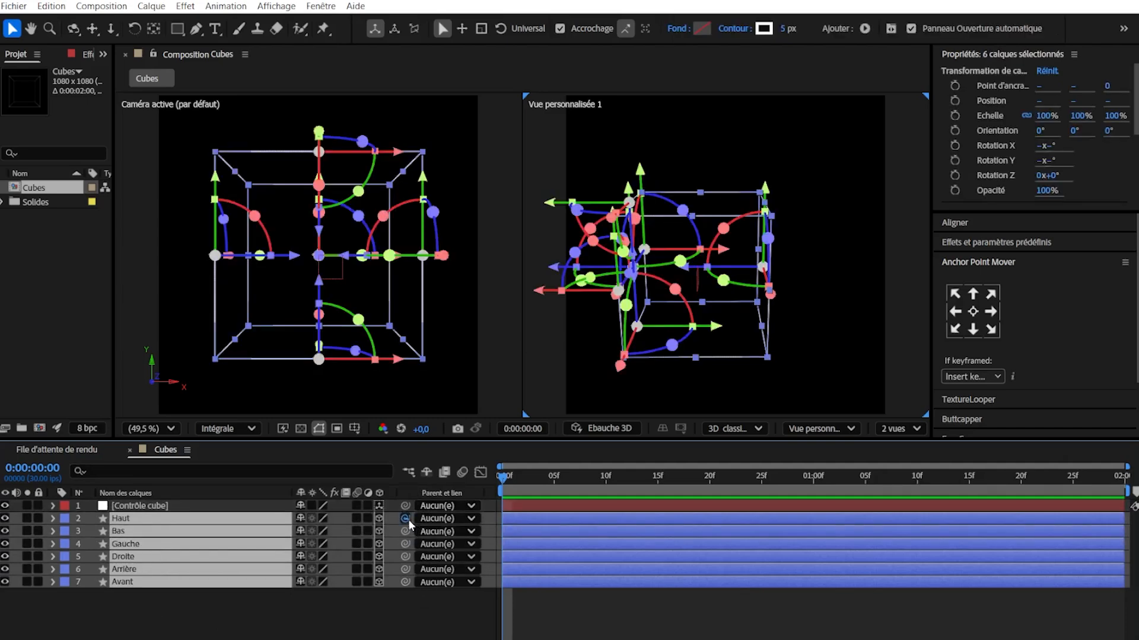
{"action": "left_click_drag", "start_coordinate": [405, 518], "coordinate": [175, 508]}
- Test-rotate the Contrôle cube null about X, Y and Z to check that the parented faces follow
{"action": "left_click", "coordinate": [332, 265]}
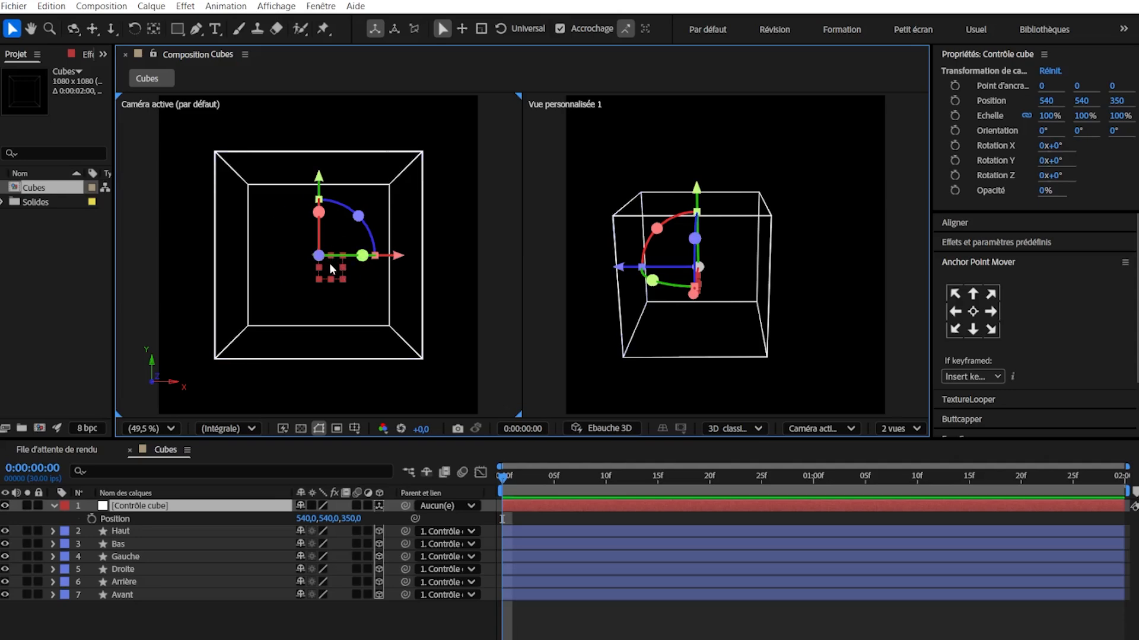
{"action": "left_click_drag", "start_coordinate": [364, 271], "coordinate": [290, 315]}
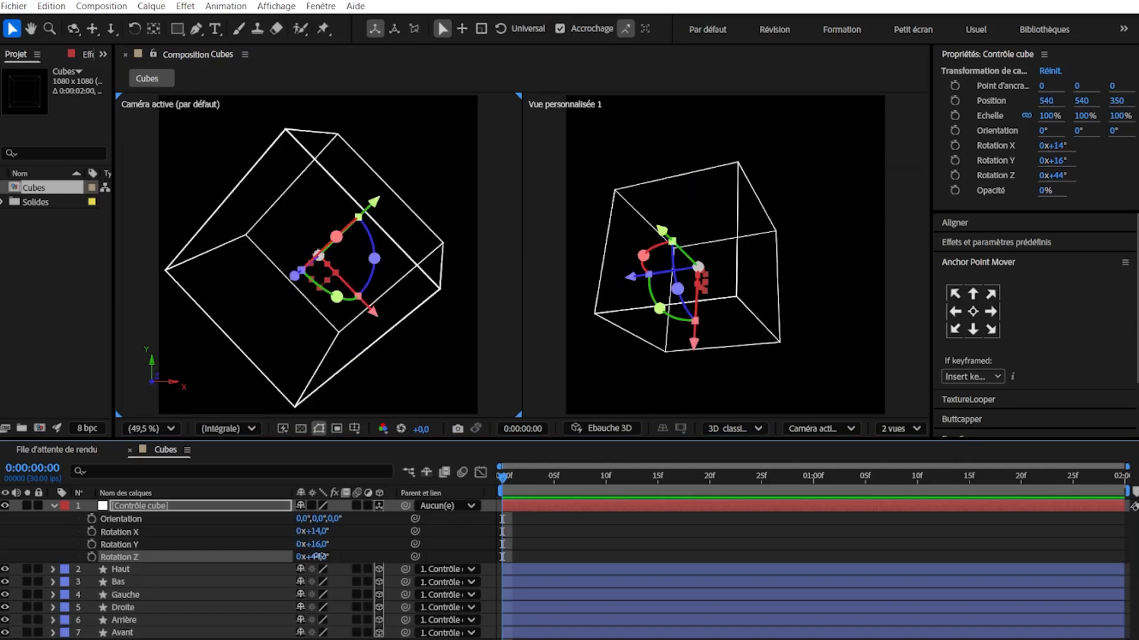
{"action": "left_click_drag", "start_coordinate": [314, 544], "coordinate": [352, 545]}
{"action": "left_click_drag", "start_coordinate": [321, 557], "coordinate": [346, 548]}
{"action": "left_click_drag", "start_coordinate": [321, 556], "coordinate": [362, 535]}
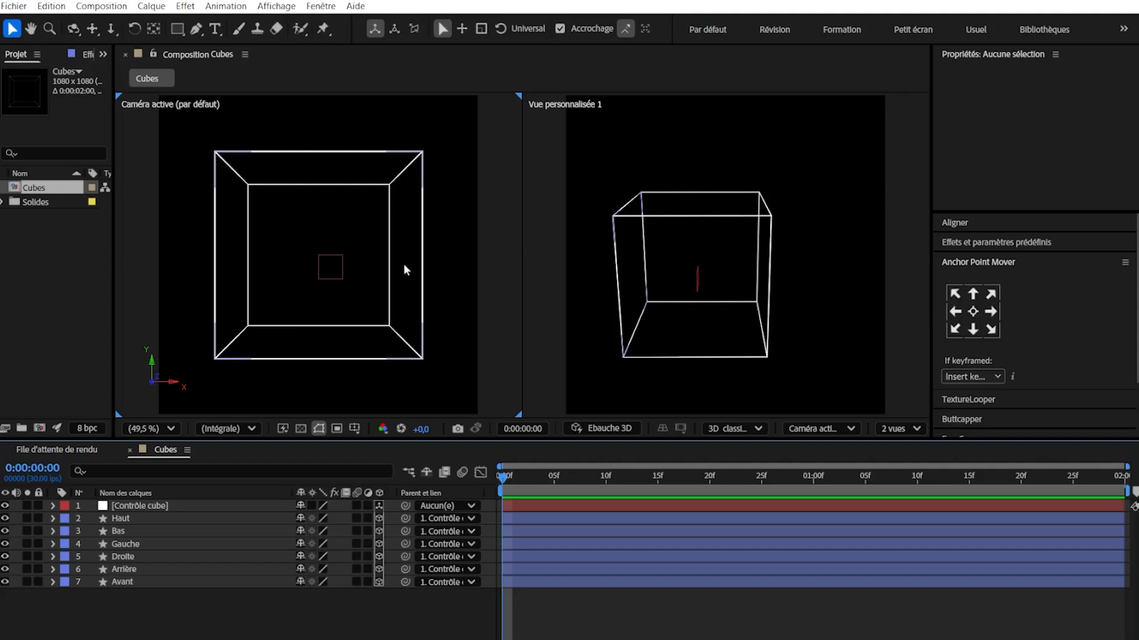
- Duplicate the Avant layer and place the copy at the top of the layer stack, above the null
{"action": "left_click", "coordinate": [238, 582]}
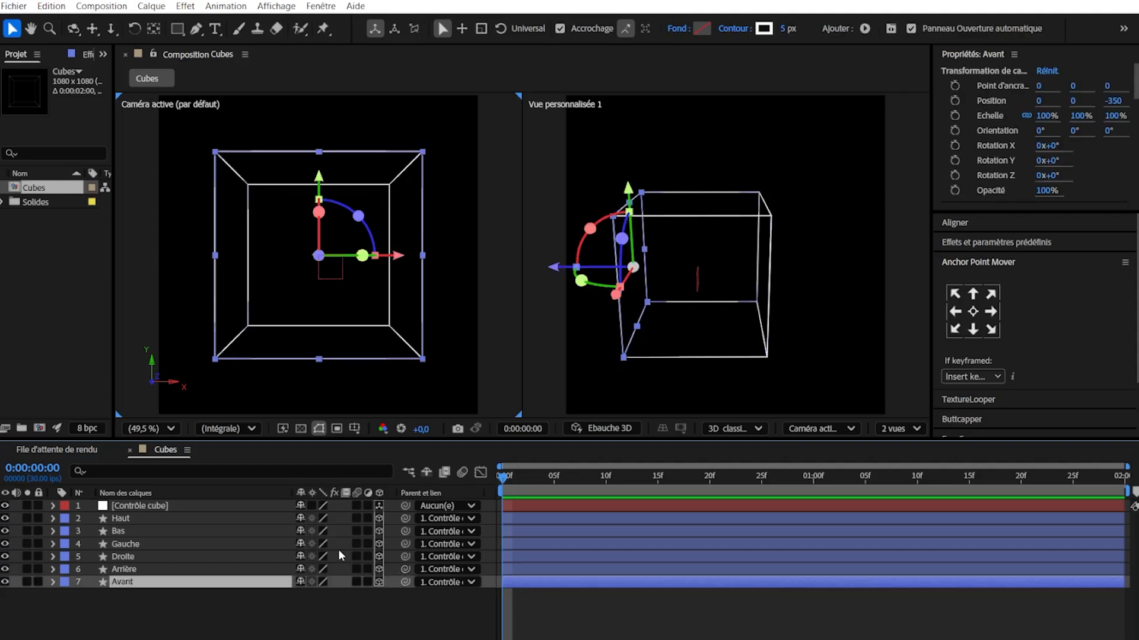
{"action": "key", "text": "ctrl+d"}
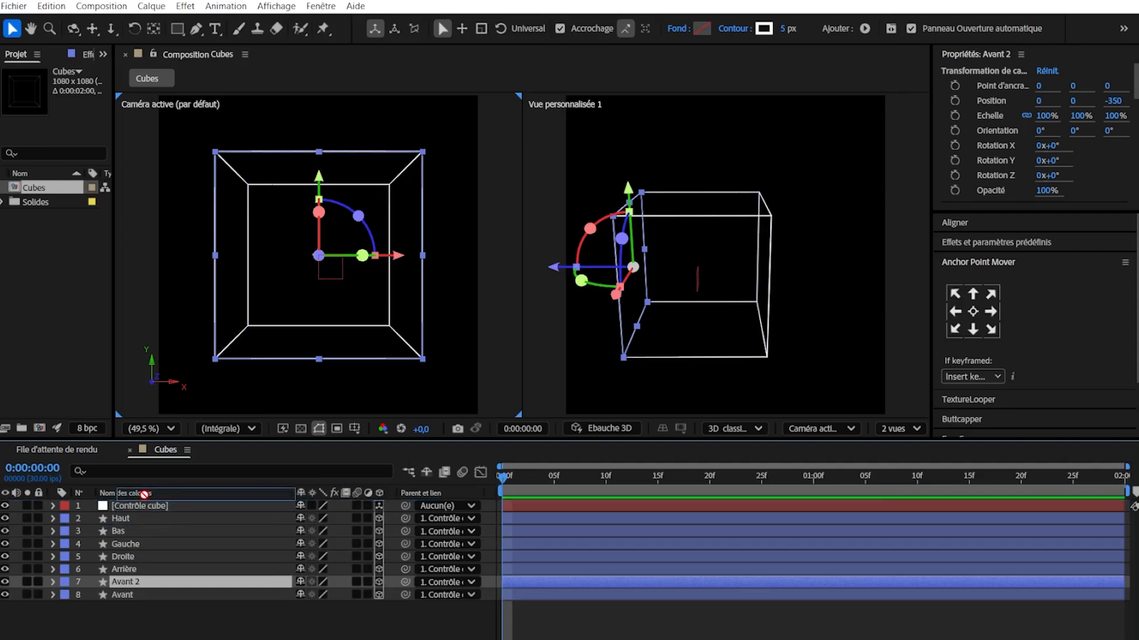
{"action": "left_click_drag", "start_coordinate": [144, 494], "coordinate": [144, 500]}
- Rename the control null as Contrôle grand cube and deselect it
{"action": "left_click", "coordinate": [144, 518]}
{"action": "key", "text": "ctrl+shift+y"}
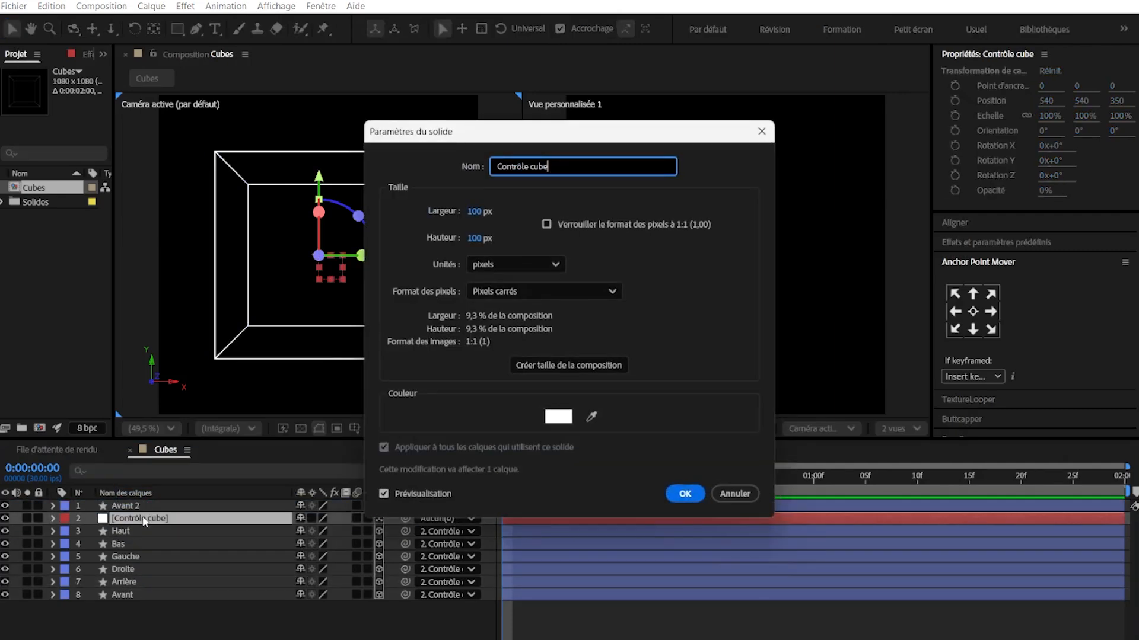
{"action": "type", "text": "grand"}
{"action": "key", "text": "Return"}
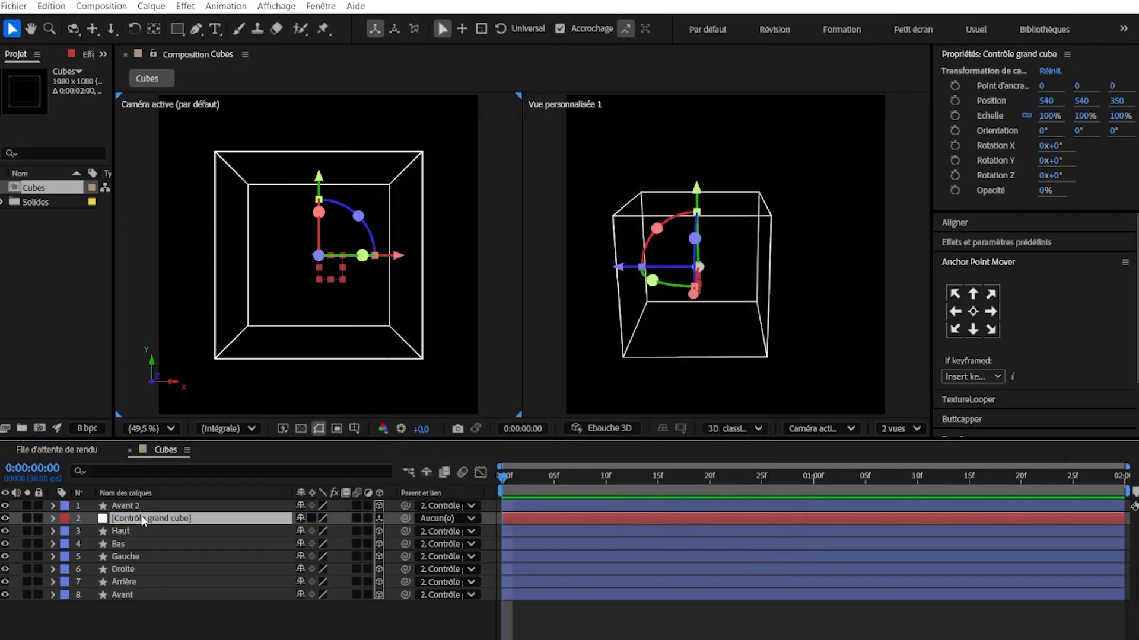
{"action": "key", "text": "F2"}
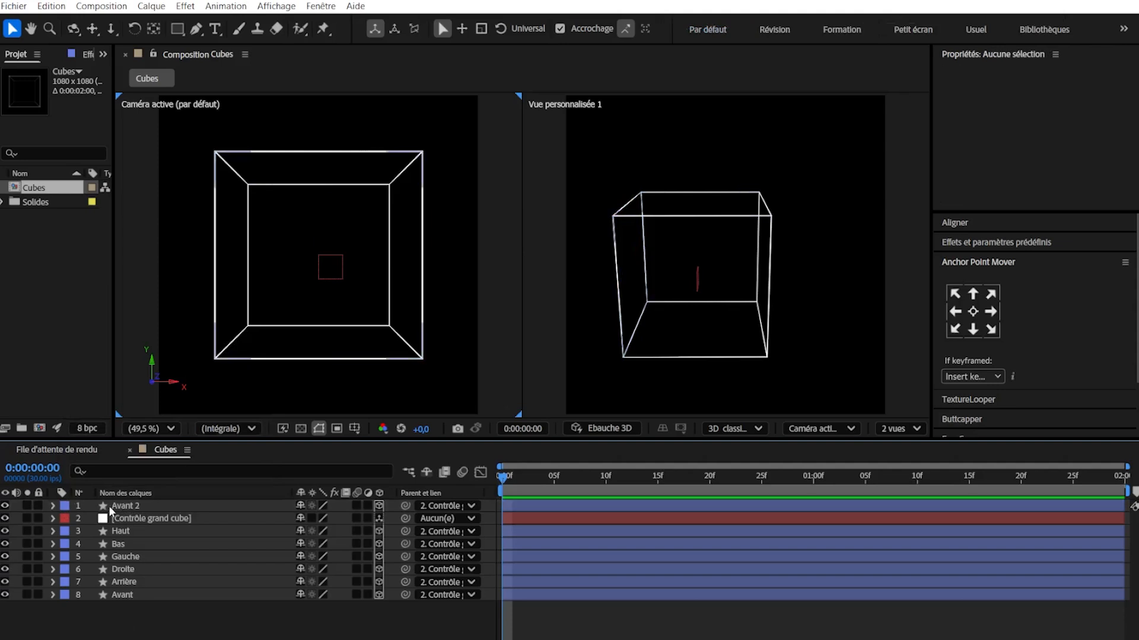
- Give the Avant 2 copy the Écume label colour and rename it Avant
{"action": "left_click", "coordinate": [64, 505]}
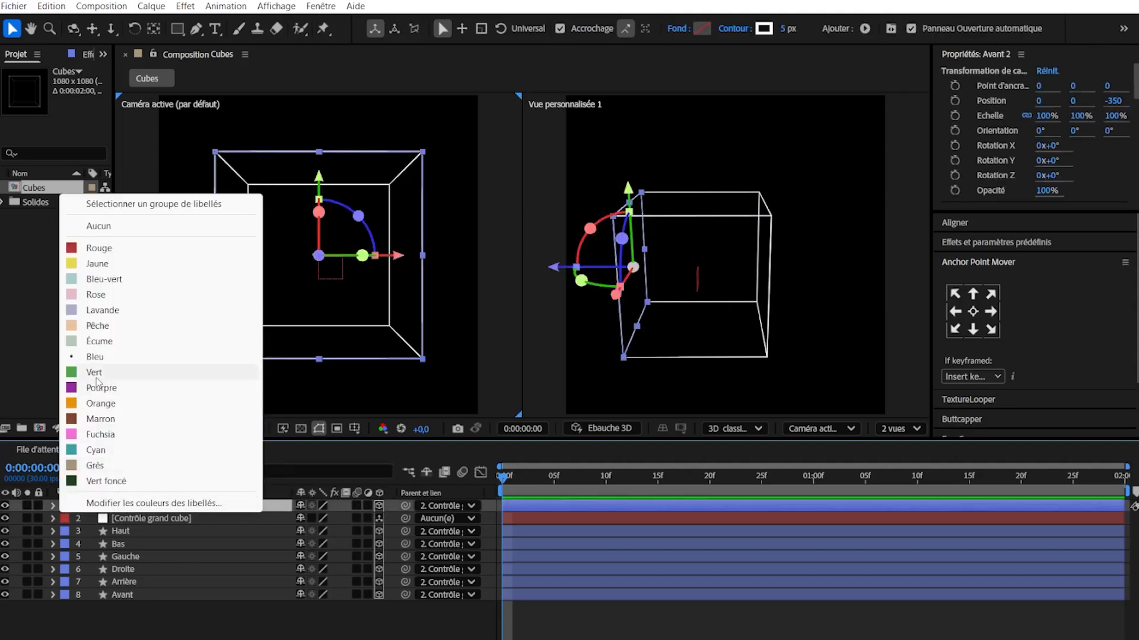
{"action": "left_click", "coordinate": [118, 371]}
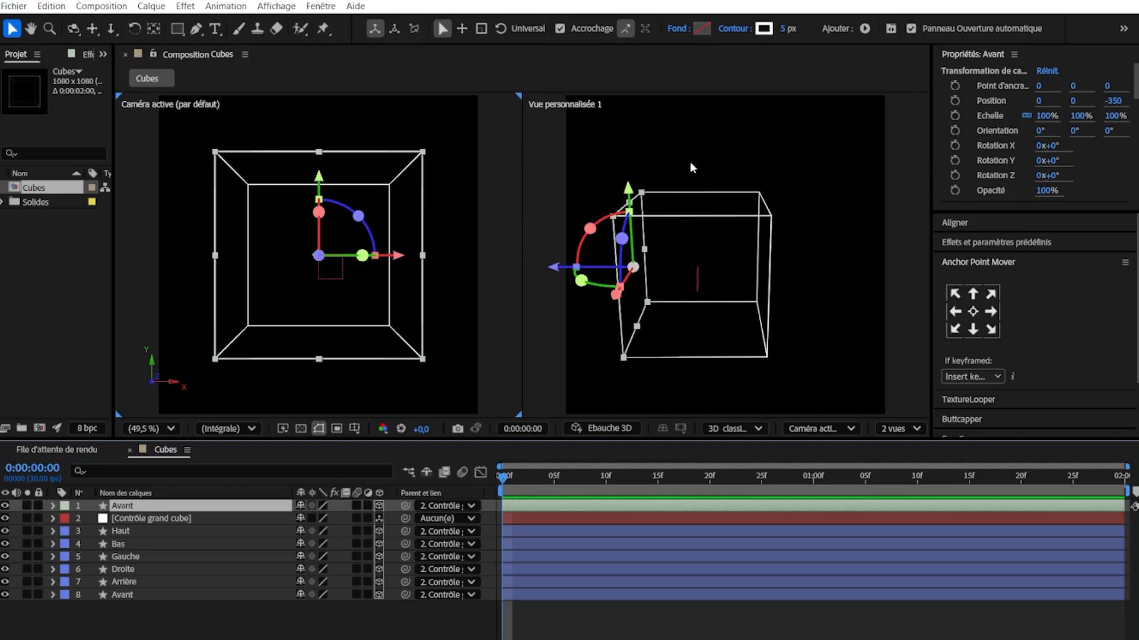
- Give the new Avant square a solid white fill and a black (000000) stroke
{"action": "left_click", "coordinate": [702, 28], "text": "alt"}
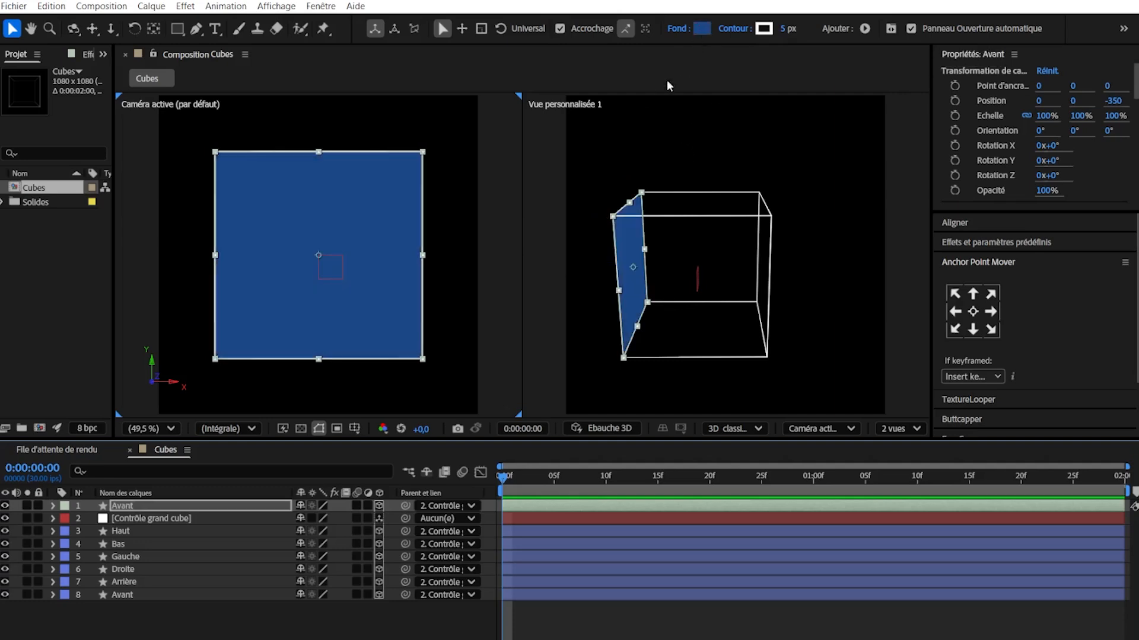
{"action": "left_click", "coordinate": [701, 29]}
{"action": "left_click", "coordinate": [143, 159]}
{"action": "left_click", "coordinate": [473, 162]}
{"action": "left_click", "coordinate": [763, 28]}
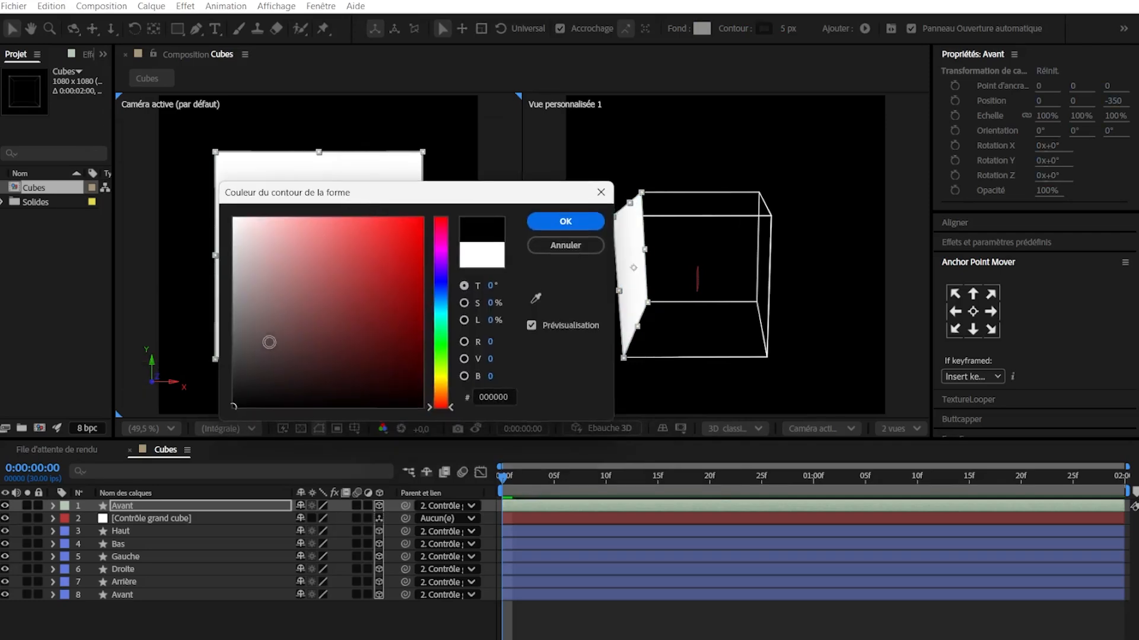
{"action": "left_click", "coordinate": [560, 224]}
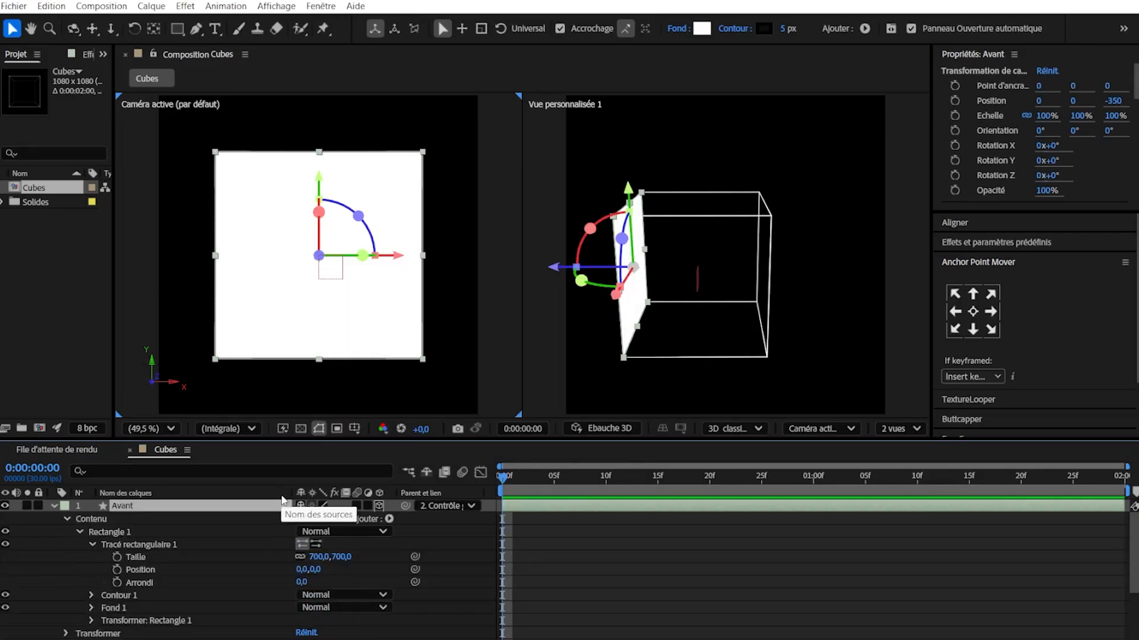
- Set the white Avant square's size to 400 and remove its link to the Contrôle grand cube null
{"action": "left_click", "coordinate": [318, 557]}
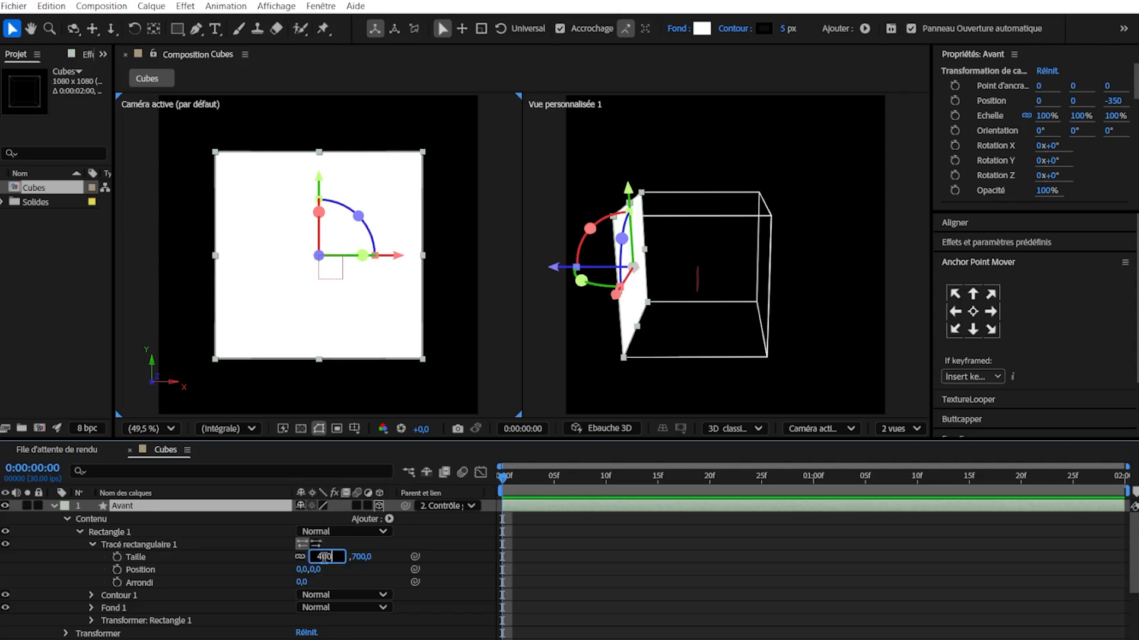
{"action": "key", "text": "Return"}
{"action": "key", "text": "p"}
{"action": "left_click", "coordinate": [155, 531]}
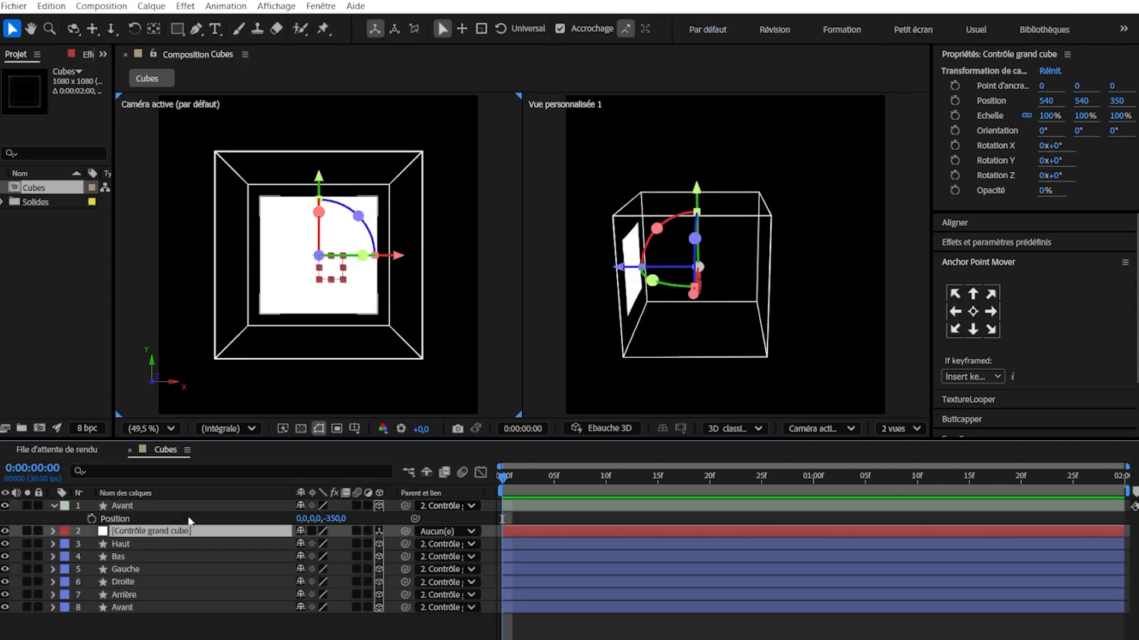
{"action": "left_click", "coordinate": [189, 506]}
{"action": "left_click", "coordinate": [192, 531]}
{"action": "left_click", "coordinate": [194, 509]}
{"action": "left_click", "coordinate": [445, 506]}
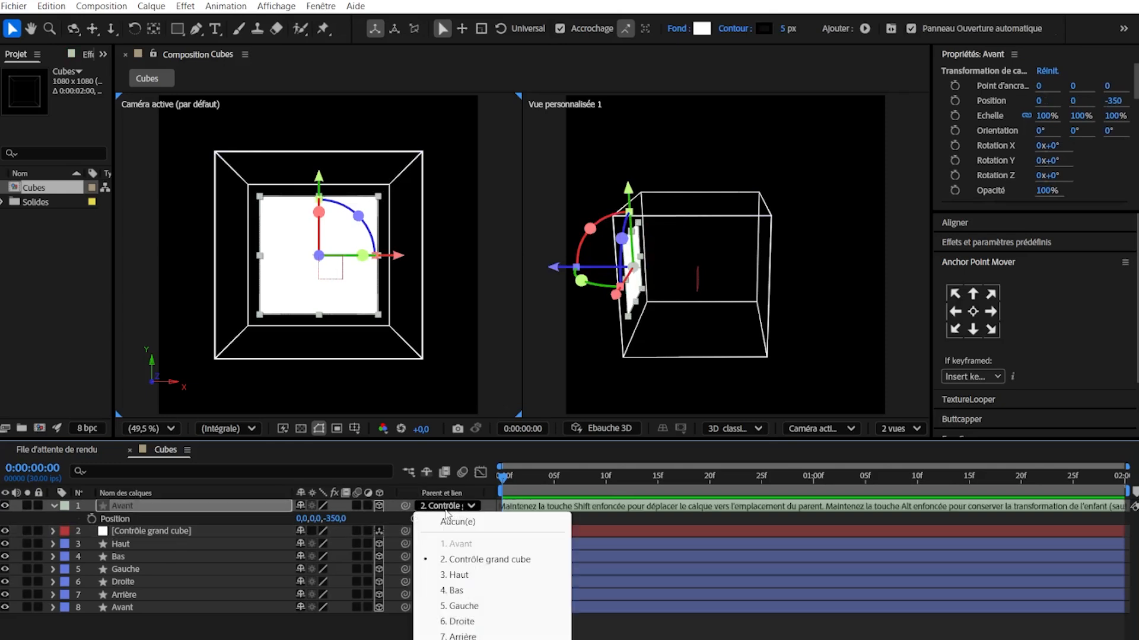
{"action": "left_click", "coordinate": [457, 521]}
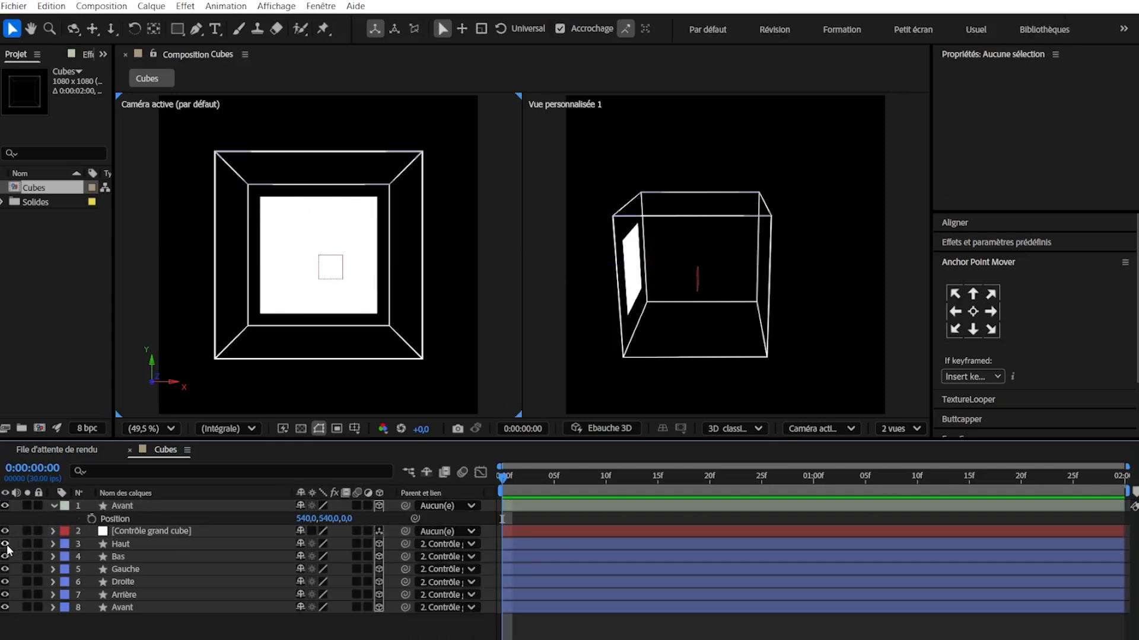
- Hide the large cube's six face layers and duplicate the white Avant square as a layer named Gauche
{"action": "left_click_drag", "start_coordinate": [6, 543], "coordinate": [6, 607]}
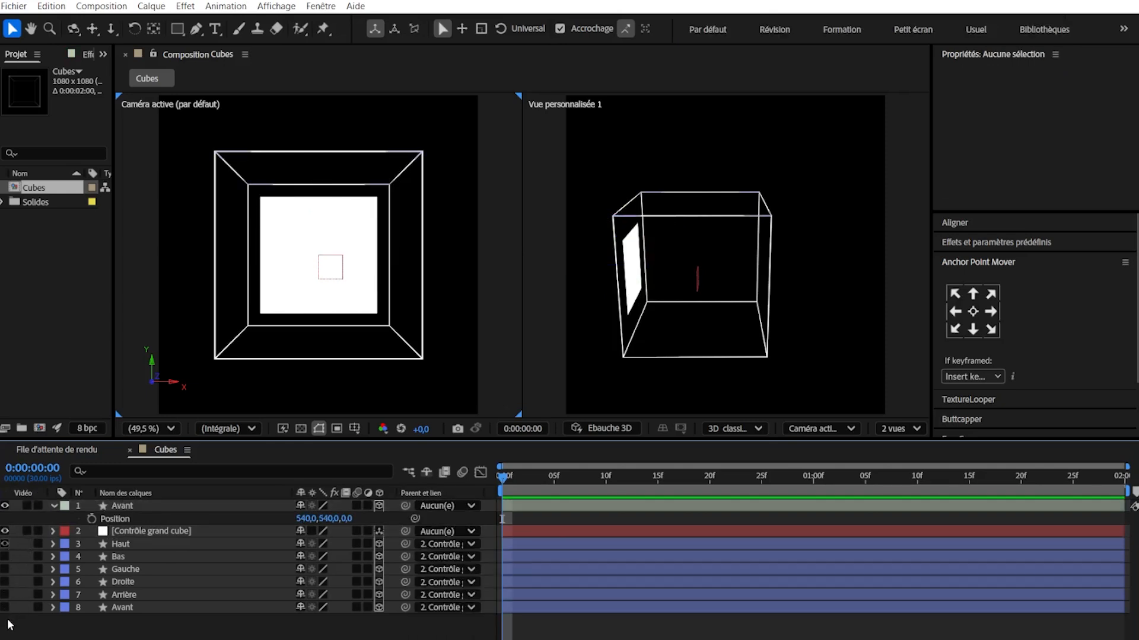
{"action": "left_click", "coordinate": [186, 509]}
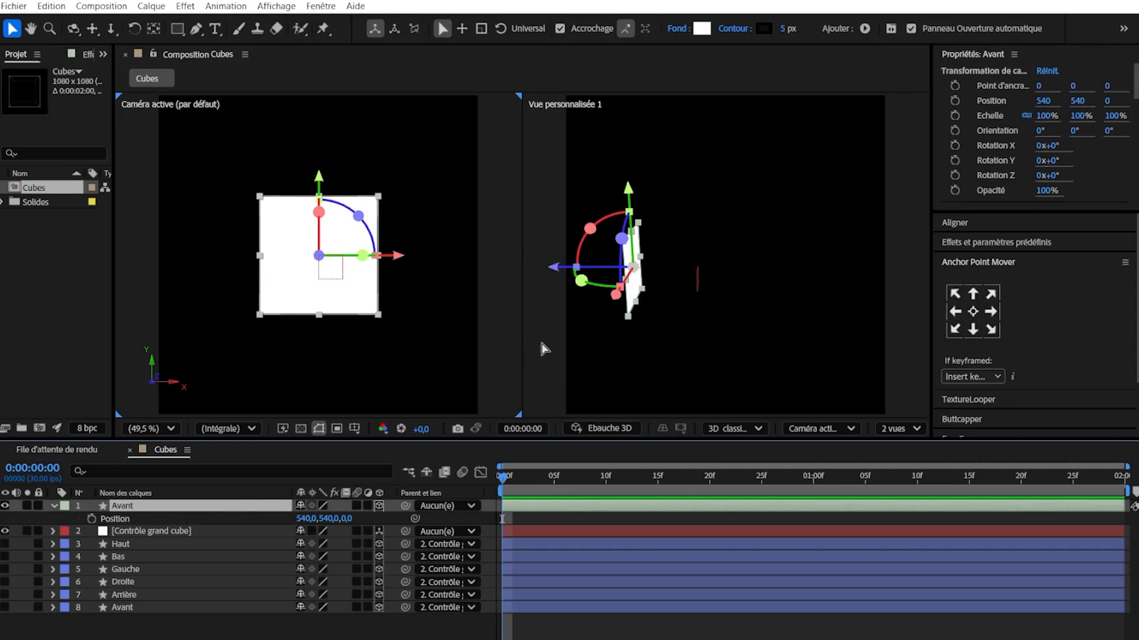
{"action": "key", "text": "ctrl+d"}
{"action": "key", "text": "Return"}
{"action": "type", "text": "Gauche"}
{"action": "key", "text": "Return"}
- Move the white Gauche square's anchor point to its left edge and set its Y rotation to -90°
{"action": "left_click", "coordinate": [955, 311]}
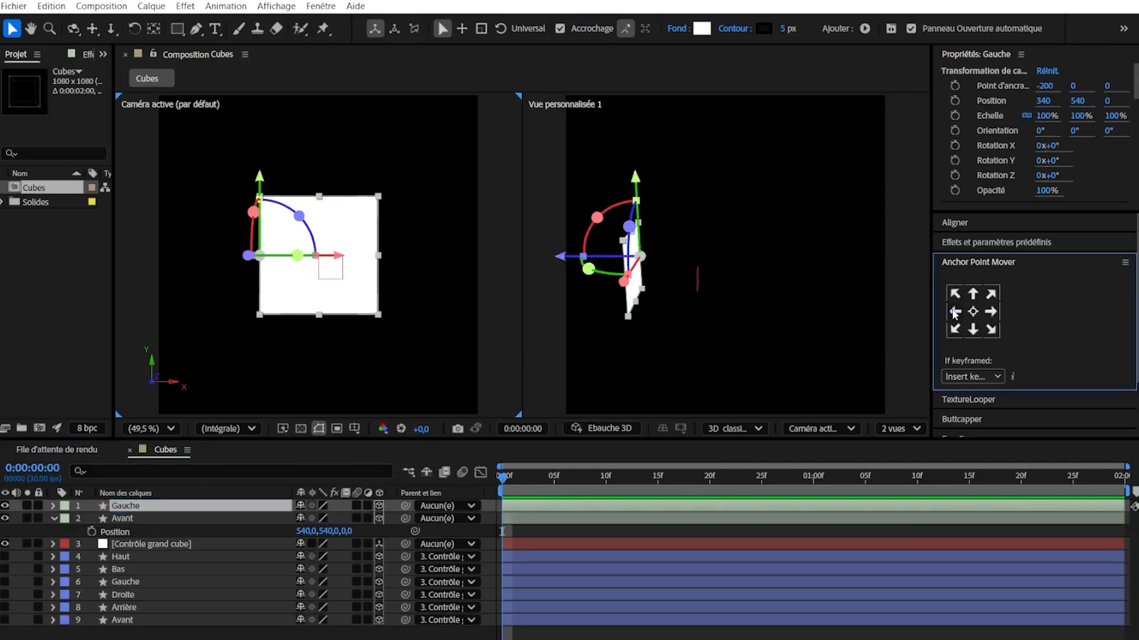
{"action": "key", "text": "r"}
{"action": "left_click_drag", "start_coordinate": [318, 545], "coordinate": [258, 544]}
{"action": "left_click", "coordinate": [319, 544]}
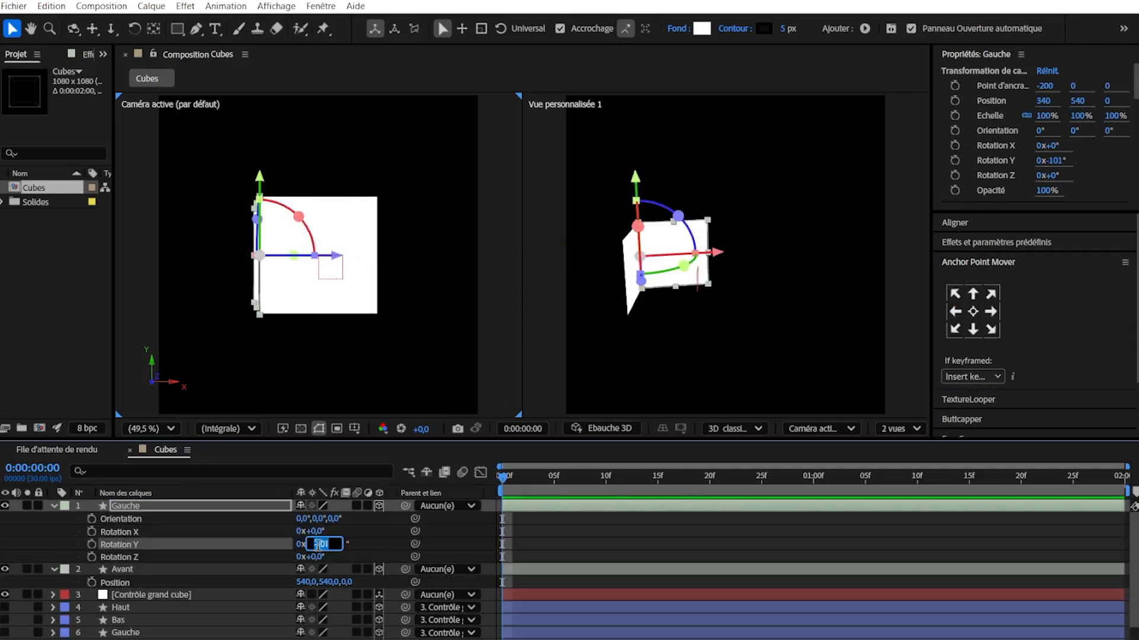
{"action": "type", "text": "-9"}
{"action": "type", "text": "0"}
{"action": "key", "text": "Return"}
- Duplicate the white Avant square as a layer named Droite and show its rotation properties
{"action": "left_click", "coordinate": [201, 568]}
{"action": "key", "text": "ctrl+d"}
{"action": "key", "text": "Return"}
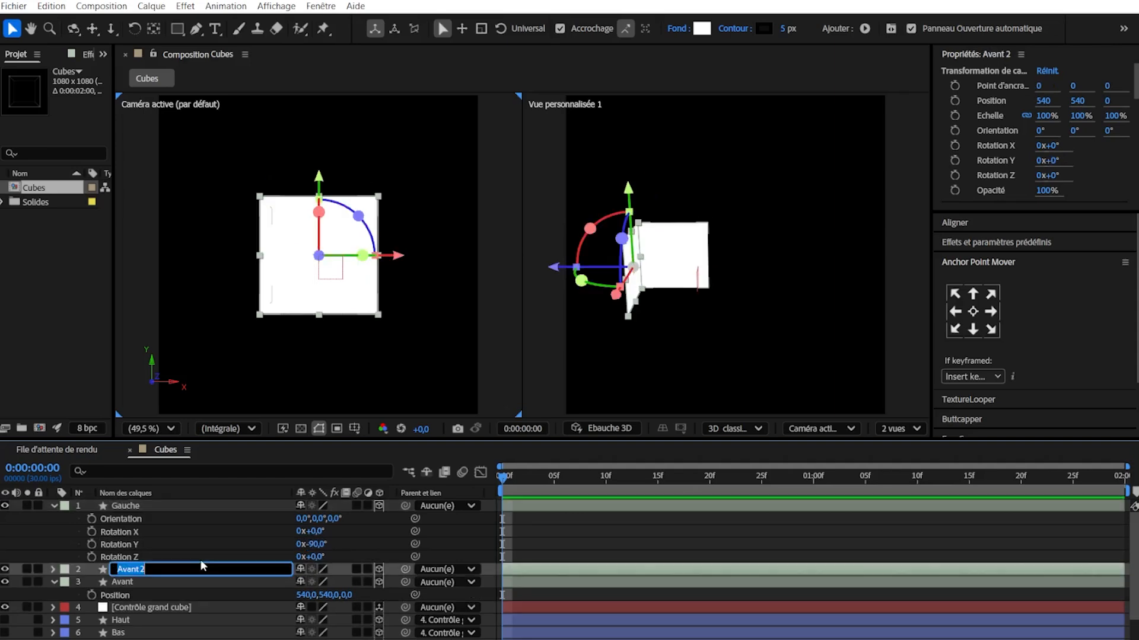
{"action": "type", "text": "Droite"}
{"action": "key", "text": "Return"}
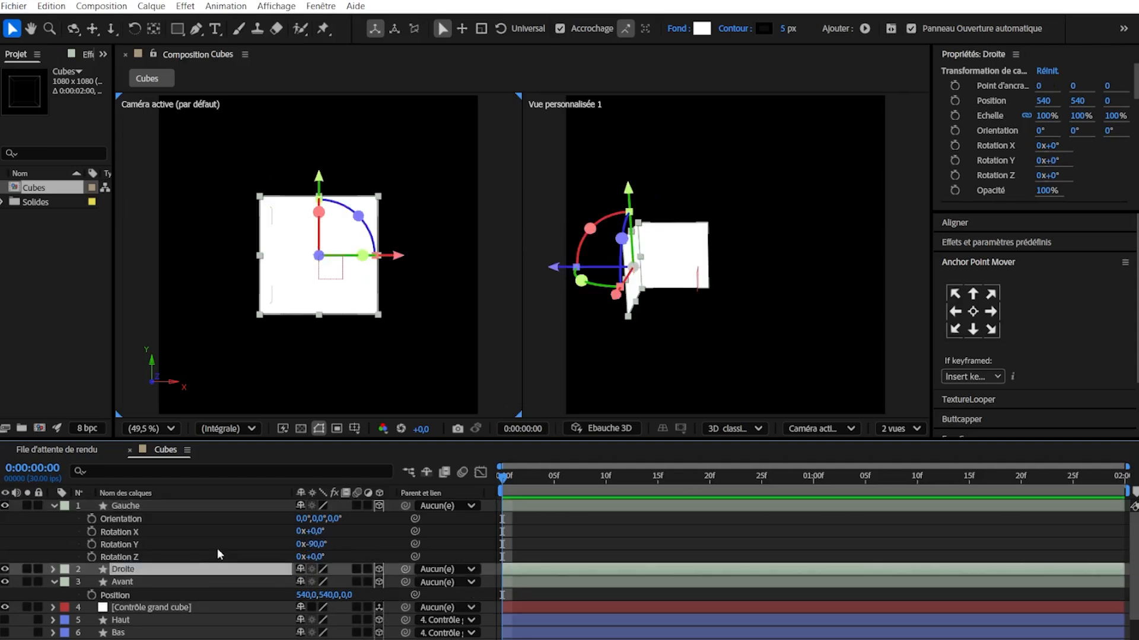
{"action": "key", "text": "r"}
{"action": "key", "text": "Return"}
{"action": "key", "text": "Return"}
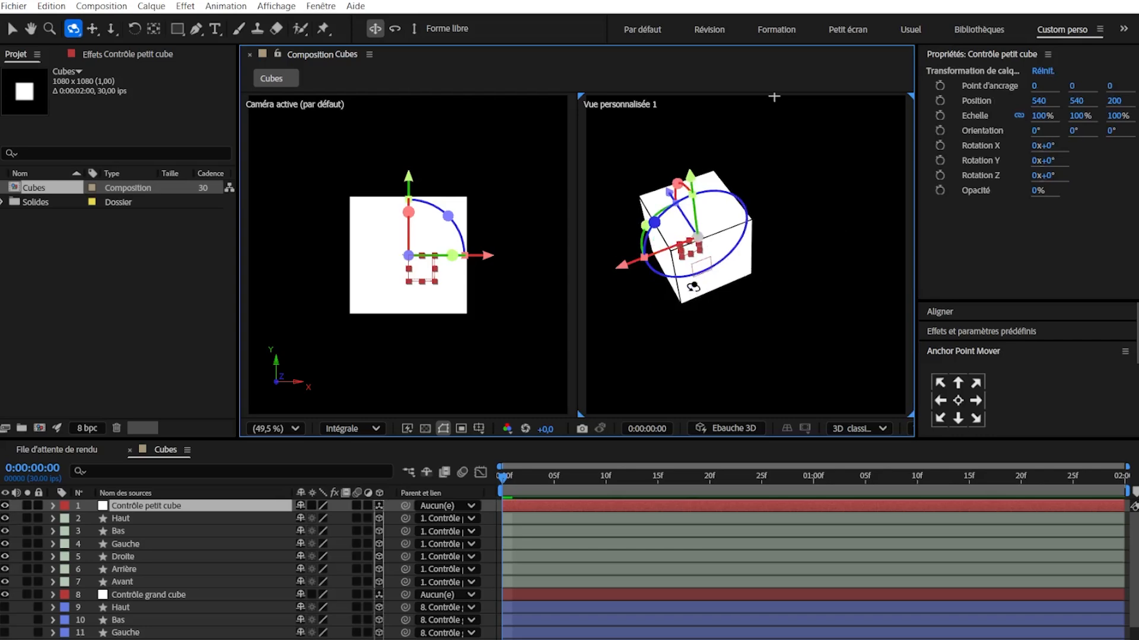
- Set the Z position of the Contrôle petit cube null to 350
{"action": "left_click_drag", "start_coordinate": [692, 286], "coordinate": [617, 275]}
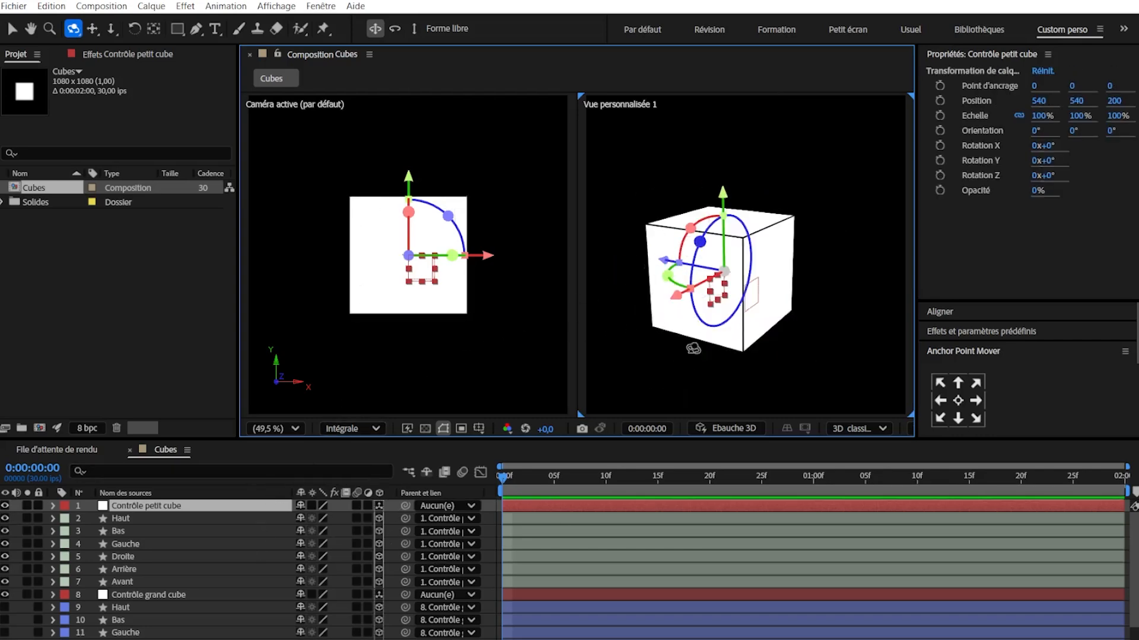
{"action": "left_click_drag", "start_coordinate": [692, 349], "coordinate": [681, 347]}
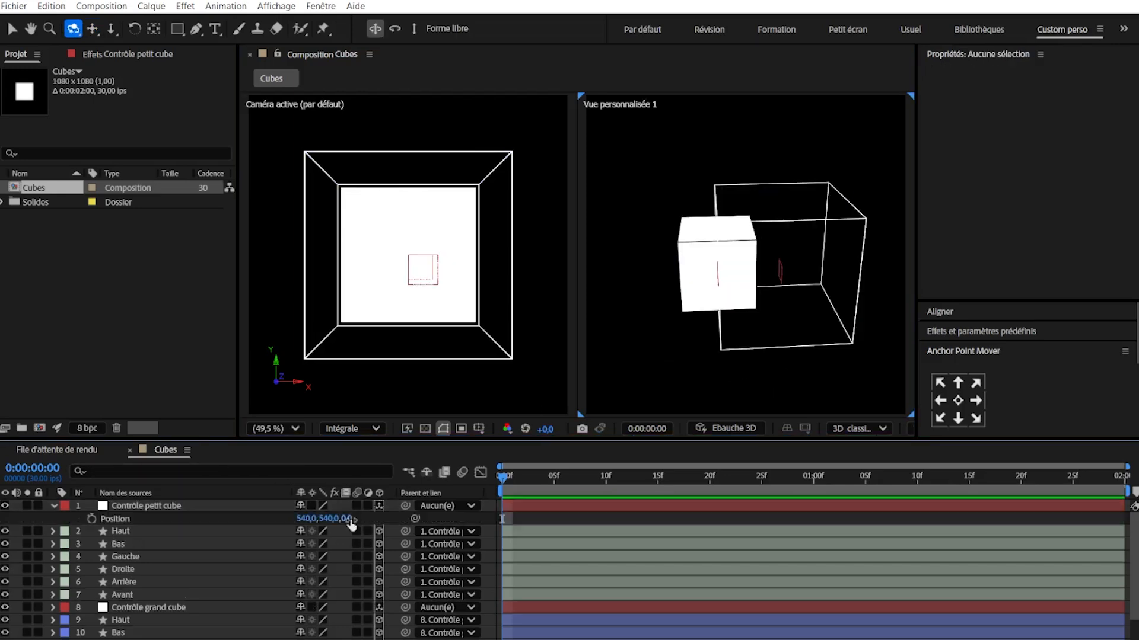
{"action": "key", "text": "p"}
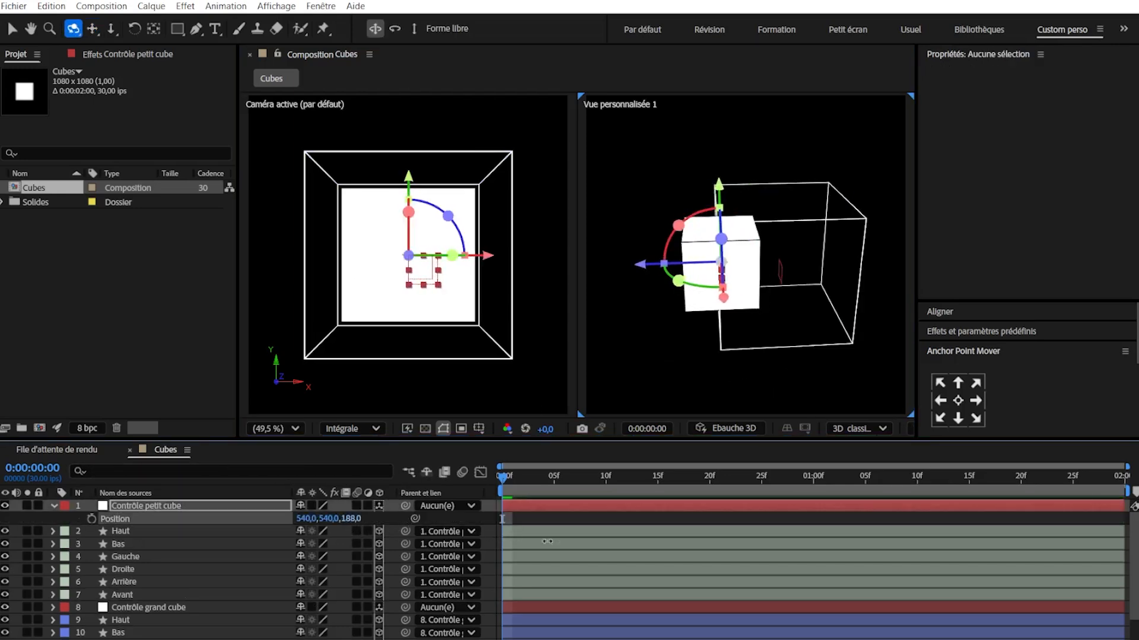
{"action": "left_click_drag", "start_coordinate": [547, 541], "coordinate": [627, 529]}
{"action": "left_click", "coordinate": [400, 520]}
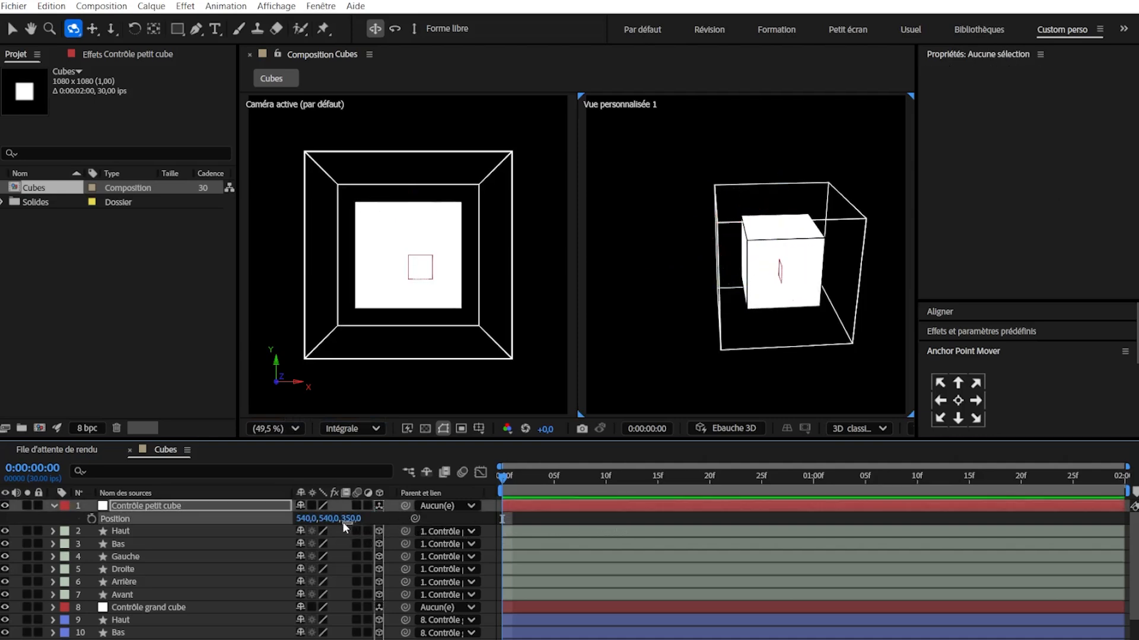
{"action": "mouse_move", "coordinate": [342, 522]}
{"action": "left_mouse_down"}
{"action": "mouse_move", "coordinate": [311, 512]}
{"action": "mouse_move", "coordinate": [360, 529]}
{"action": "left_mouse_up"}
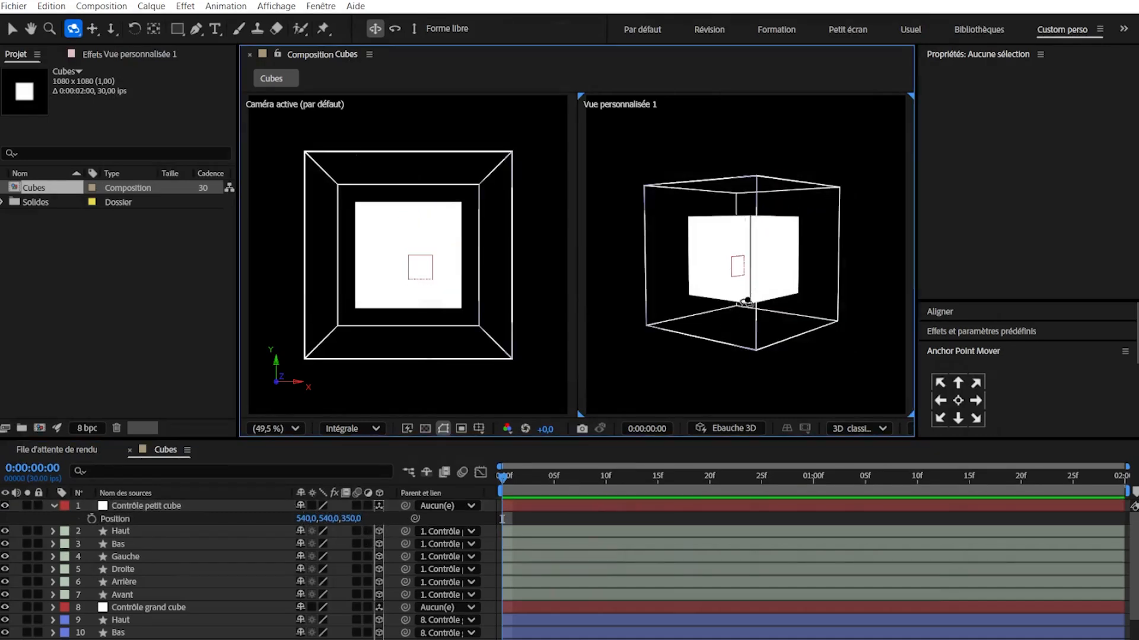
{"action": "mouse_move", "coordinate": [745, 301]}
{"action": "left_mouse_down"}
{"action": "mouse_move", "coordinate": [704, 323]}
{"action": "mouse_move", "coordinate": [753, 321]}
{"action": "left_mouse_up"}
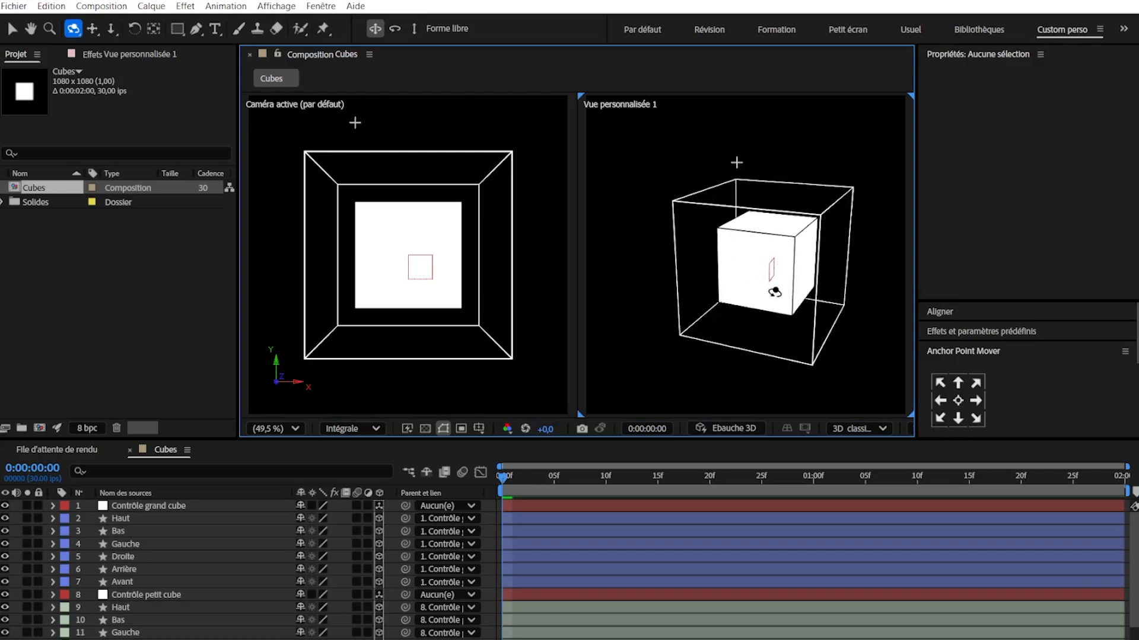
{"action": "left_click_drag", "start_coordinate": [755, 304], "coordinate": [795, 185]}
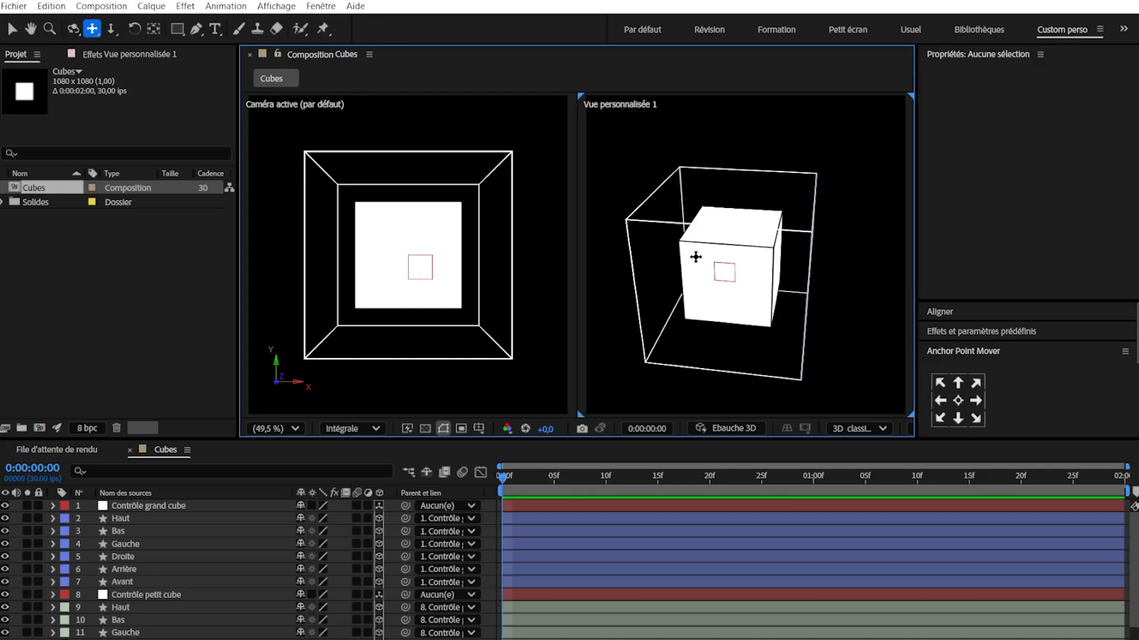
- Import the Robert_Delaunay_-_autoportrait.jpg image into the project and create a composition from it
{"action": "left_click_drag", "start_coordinate": [189, 285], "coordinate": [121, 308]}
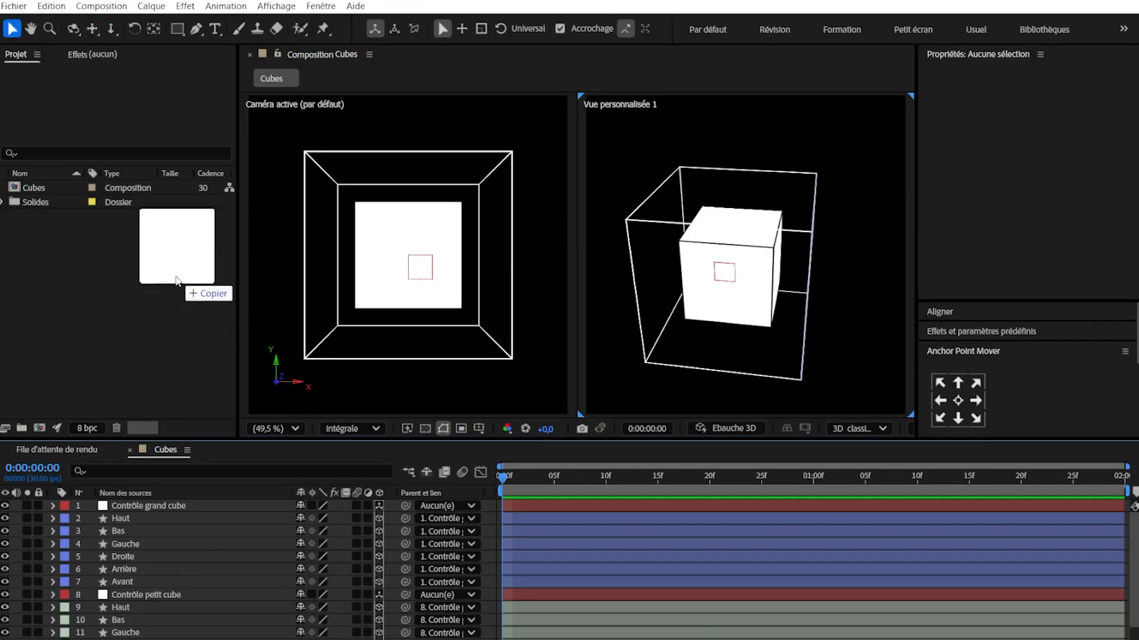
{"action": "left_click_drag", "start_coordinate": [46, 207], "coordinate": [39, 428]}
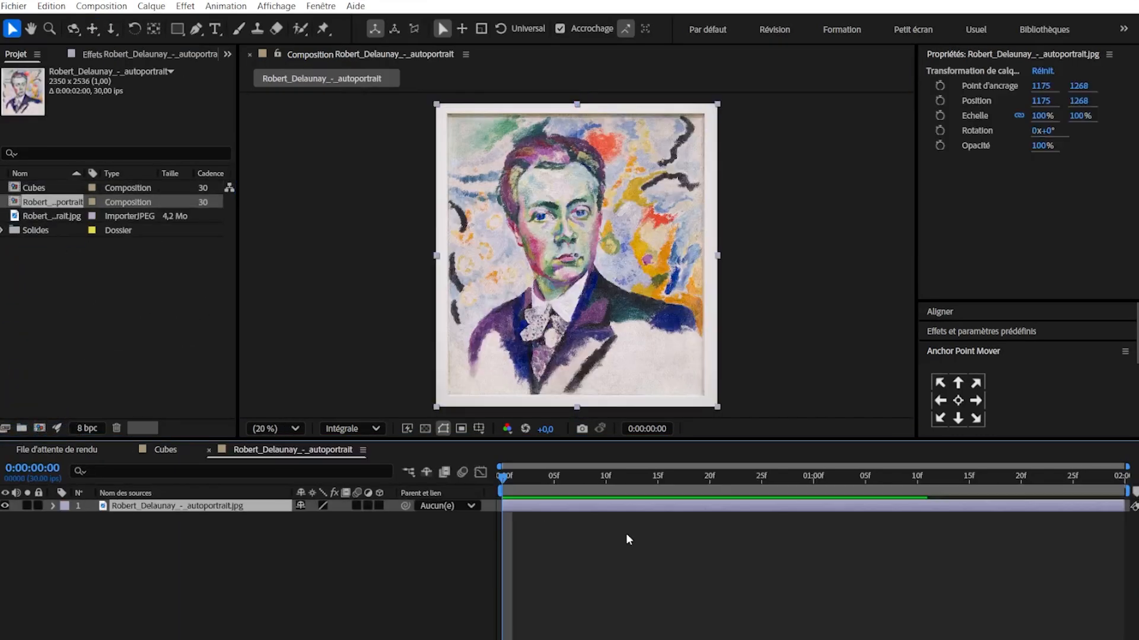
- Set the portrait composition's width and height to 1000 px
{"action": "key", "text": "ctrl+k"}
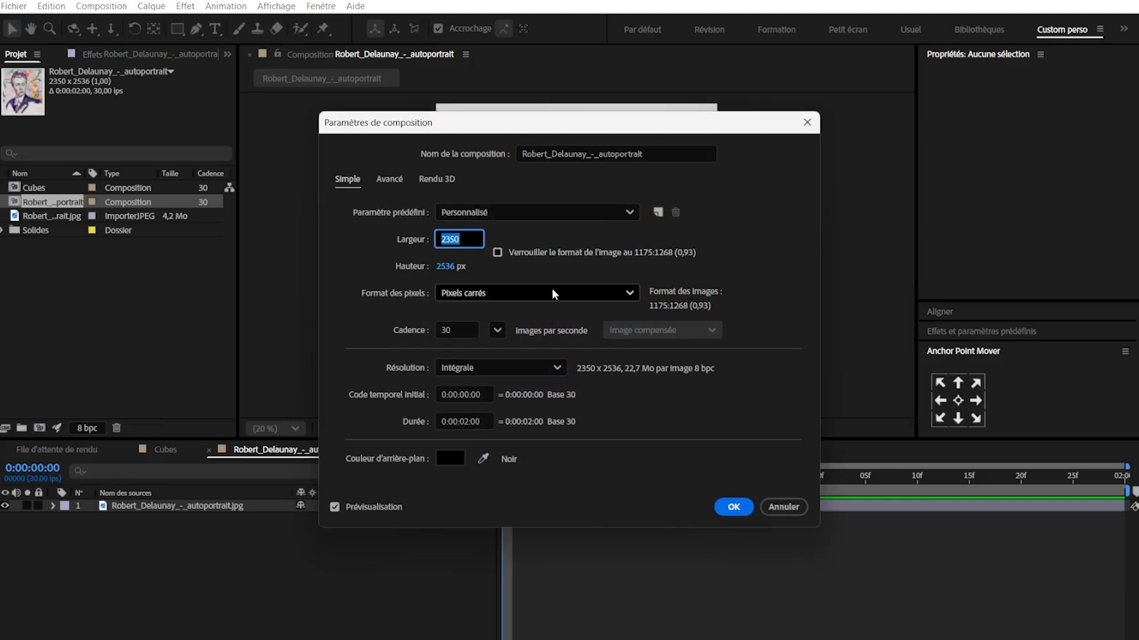
{"action": "type", "text": "1000"}
{"action": "key", "text": "Tab"}
{"action": "type", "text": "10000"}
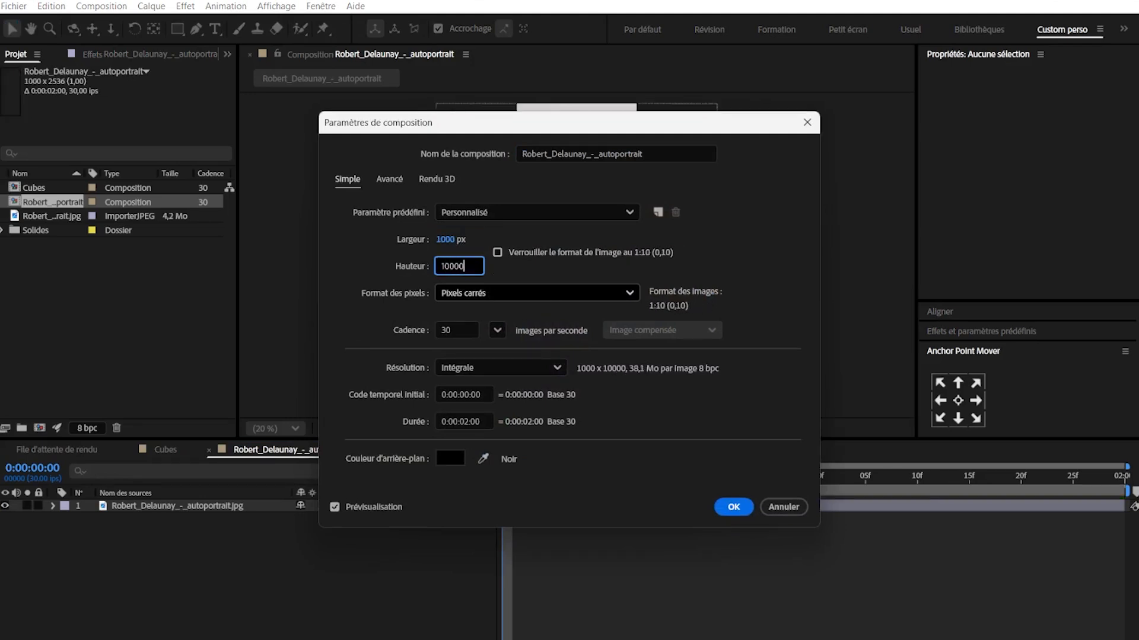
- Add the Démo image composition above all layers in Cubes, make it a 3D layer and rename it Avant
{"action": "left_click_drag", "start_coordinate": [46, 202], "coordinate": [279, 483]}
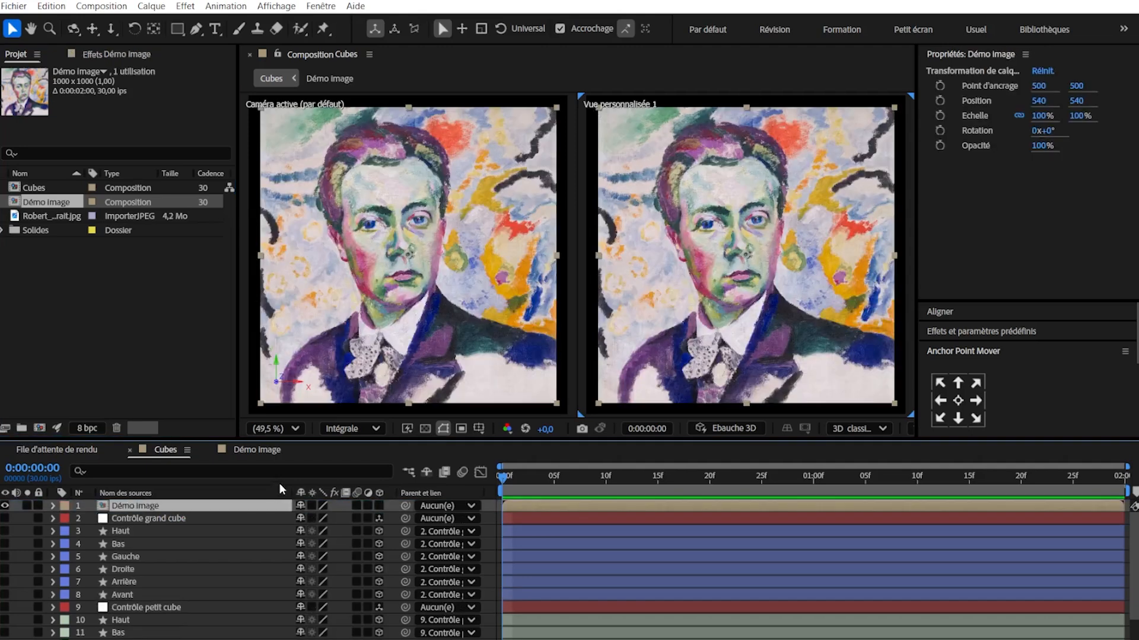
{"action": "left_click", "coordinate": [379, 506]}
{"action": "key", "text": "Return"}
{"action": "type", "text": "Avant"}
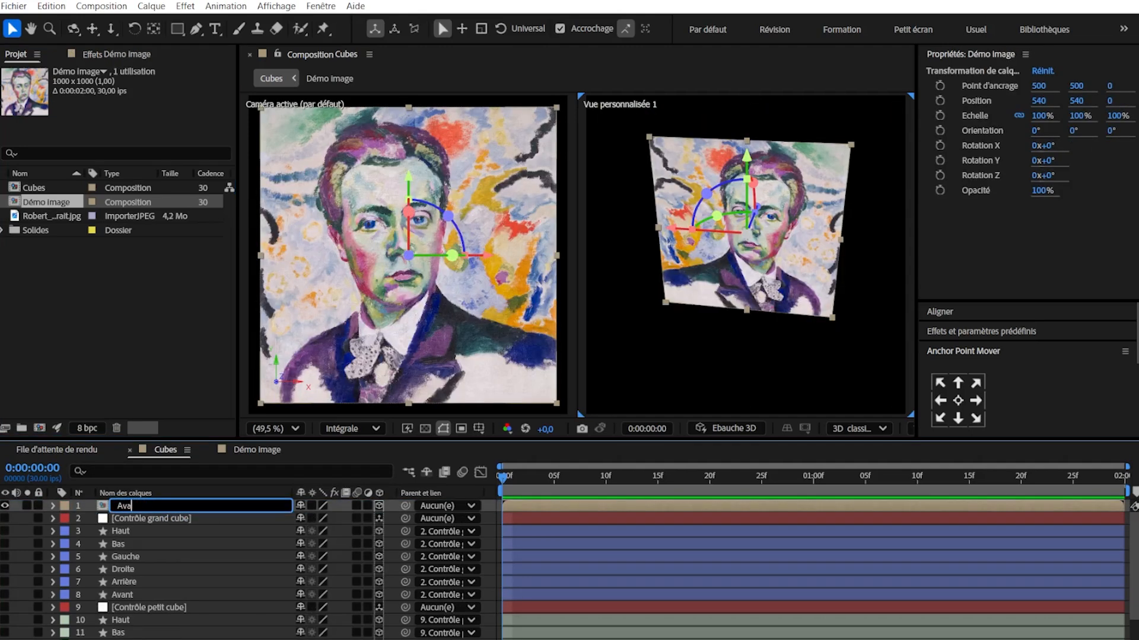
{"action": "key", "text": "Return"}
- Duplicate the Avant image layer as Gauche and move the copy's anchor point to its left edge
{"action": "key", "text": "ctrl+d"}
{"action": "key", "text": "Return"}
{"action": "type", "text": "Gauche"}
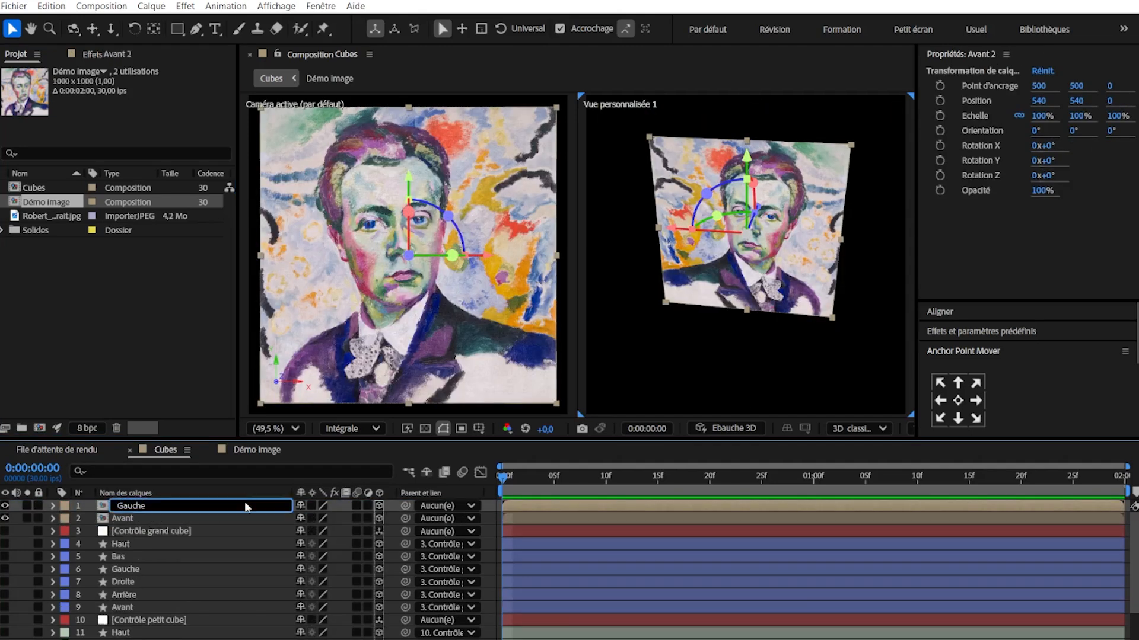
{"action": "key", "text": "Return"}
{"action": "left_click", "coordinate": [940, 400]}
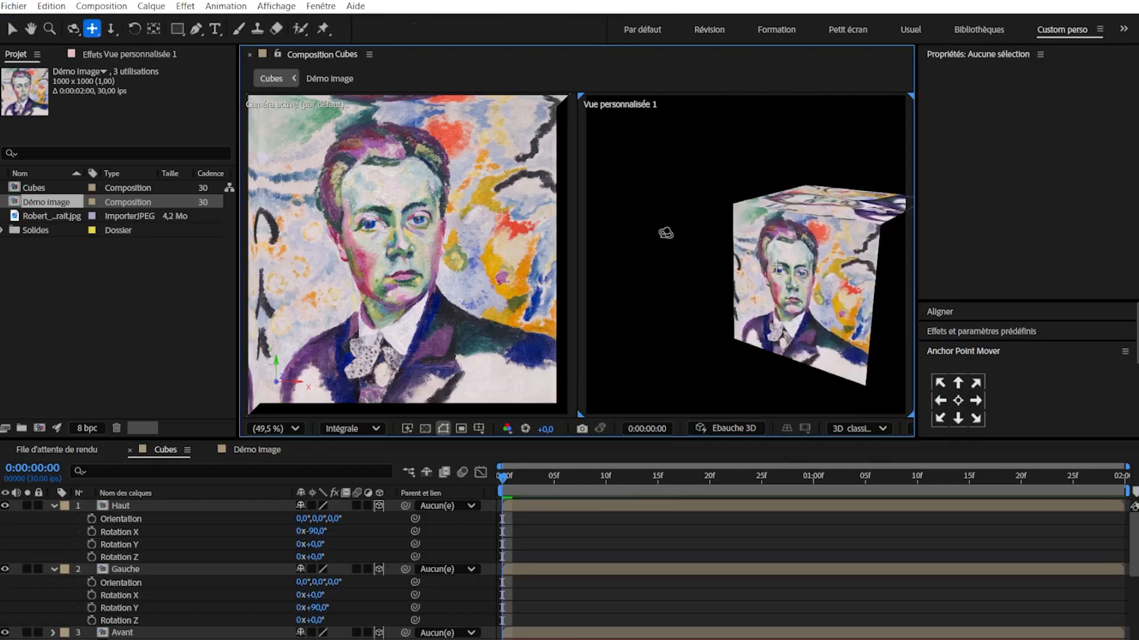
- Examine the image-covered faces in the custom view and browse the blending modes and layer options for Haut
{"action": "left_click_drag", "start_coordinate": [664, 231], "coordinate": [707, 261]}
{"action": "key", "text": "2"}
{"action": "key", "text": "1"}
{"action": "key", "text": "2"}
{"action": "left_click", "coordinate": [303, 505]}
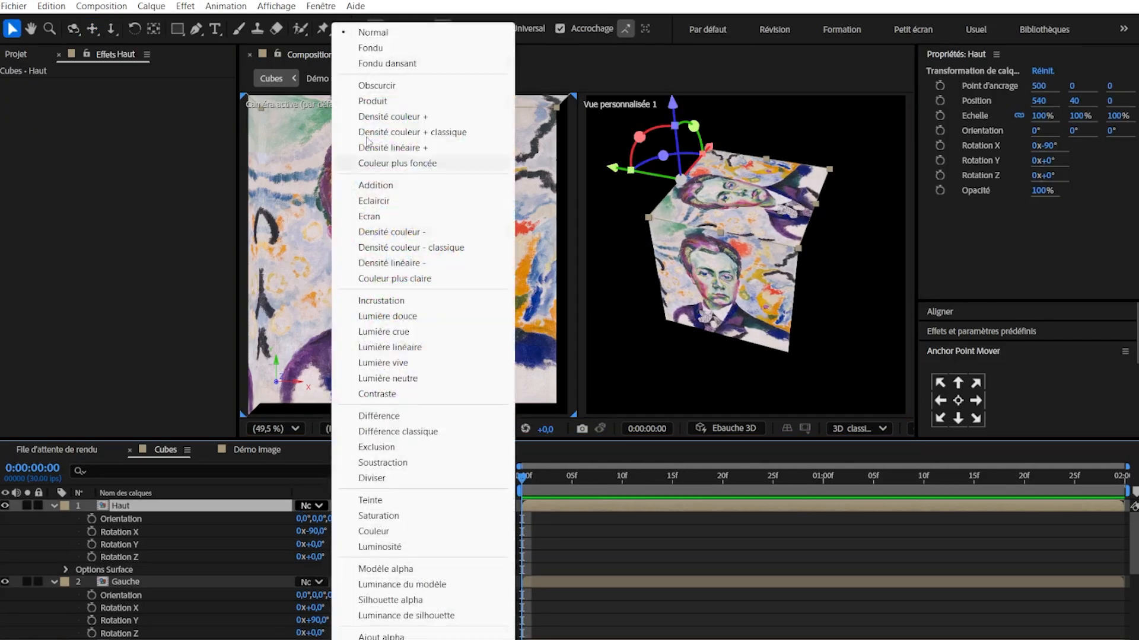
{"action": "left_click", "coordinate": [306, 505]}
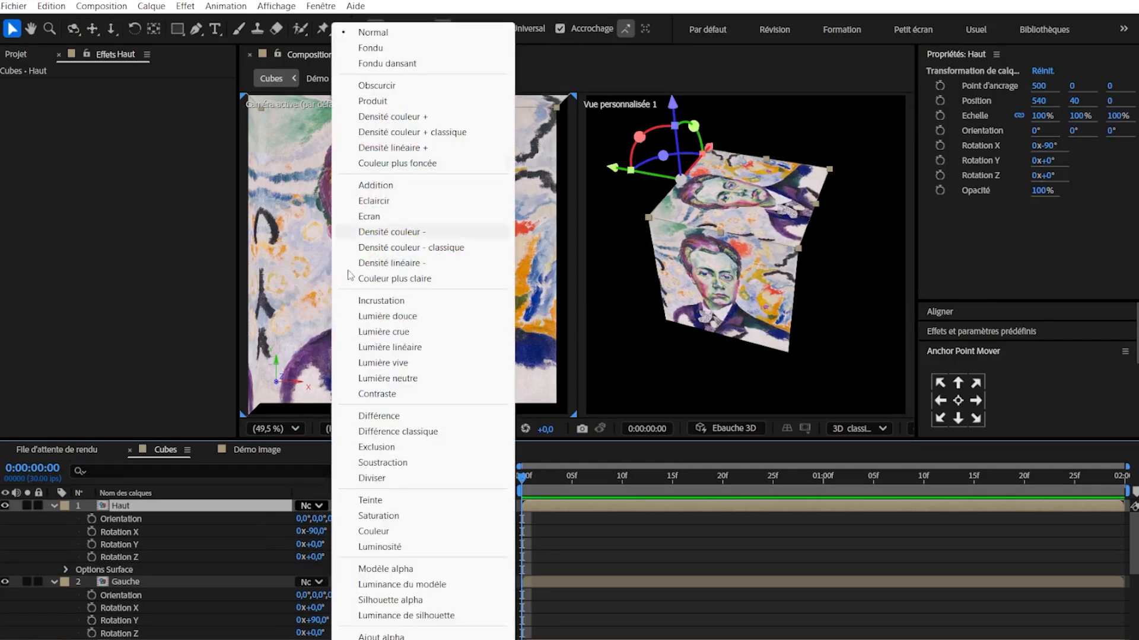
{"action": "right_click", "coordinate": [195, 506]}
{"action": "left_click", "coordinate": [186, 511]}
{"action": "right_click", "coordinate": [222, 506]}
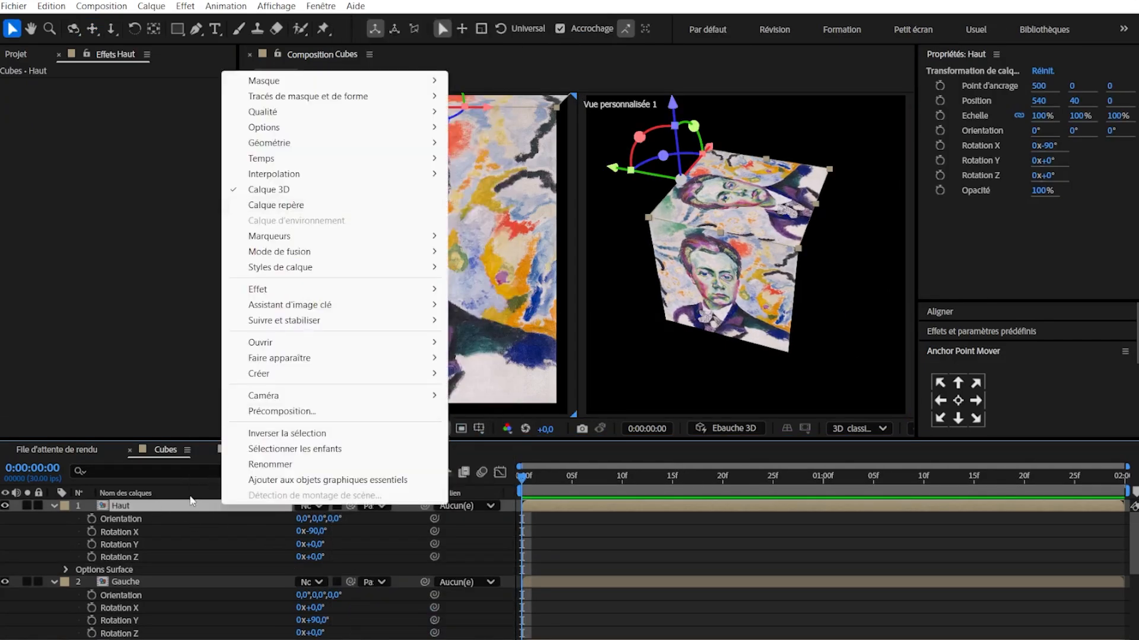
{"action": "left_click", "coordinate": [184, 510]}
- Try a Turbulences amount of about 389 on the Haut image layer, undo it and delete the effect
{"action": "left_click_drag", "start_coordinate": [139, 109], "coordinate": [142, 159]}
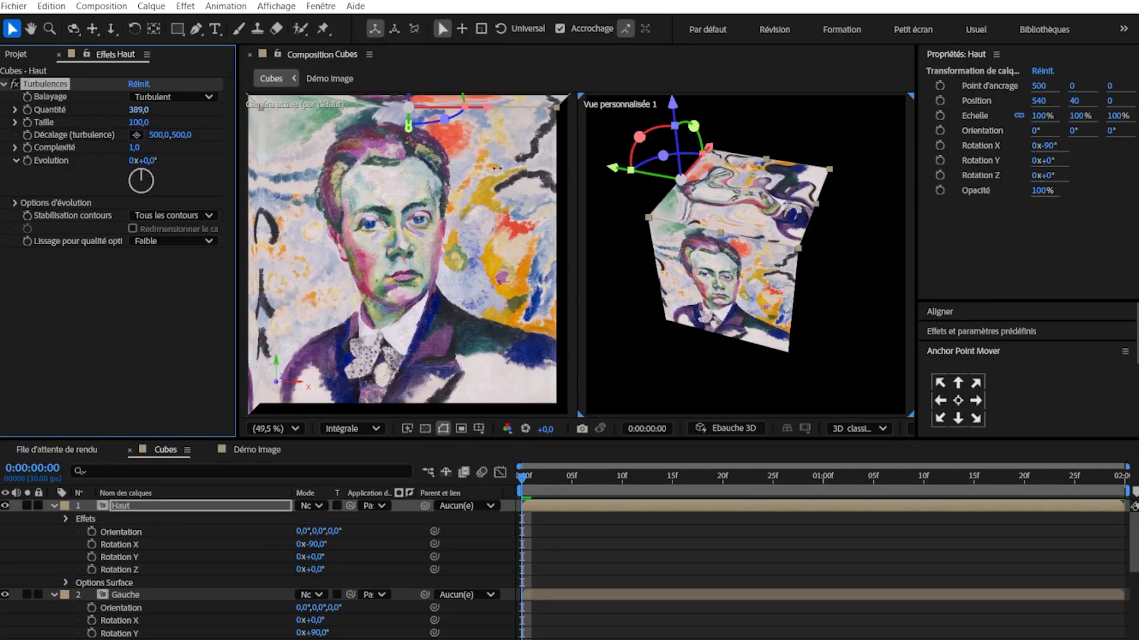
{"action": "key", "text": "ctrl+z"}
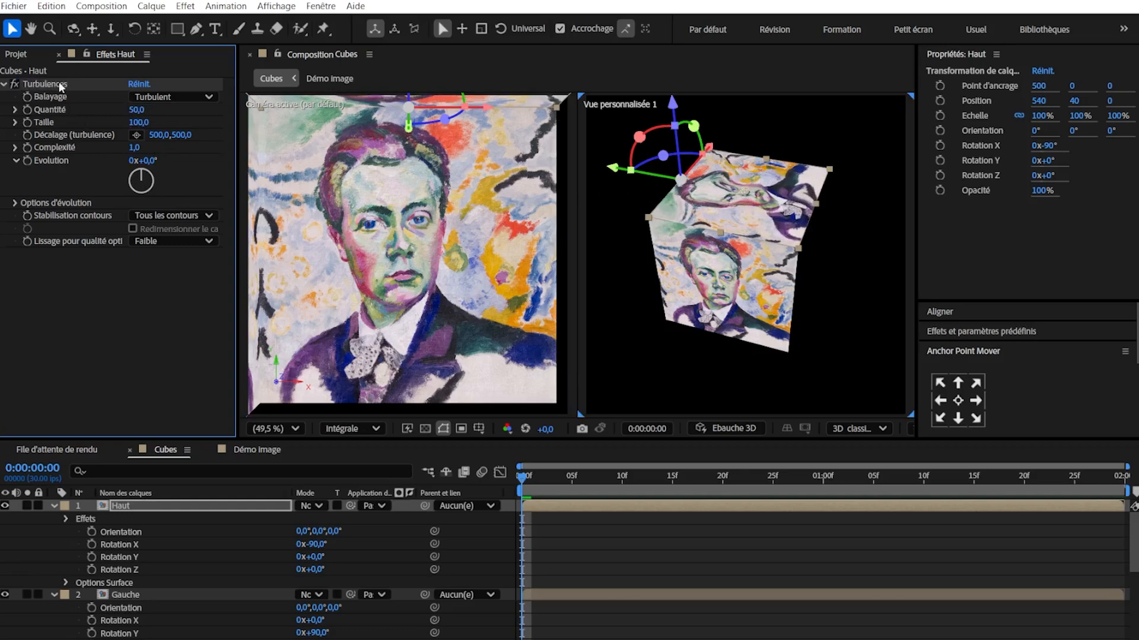
{"action": "left_click", "coordinate": [79, 88]}
{"action": "key", "text": "Delete"}
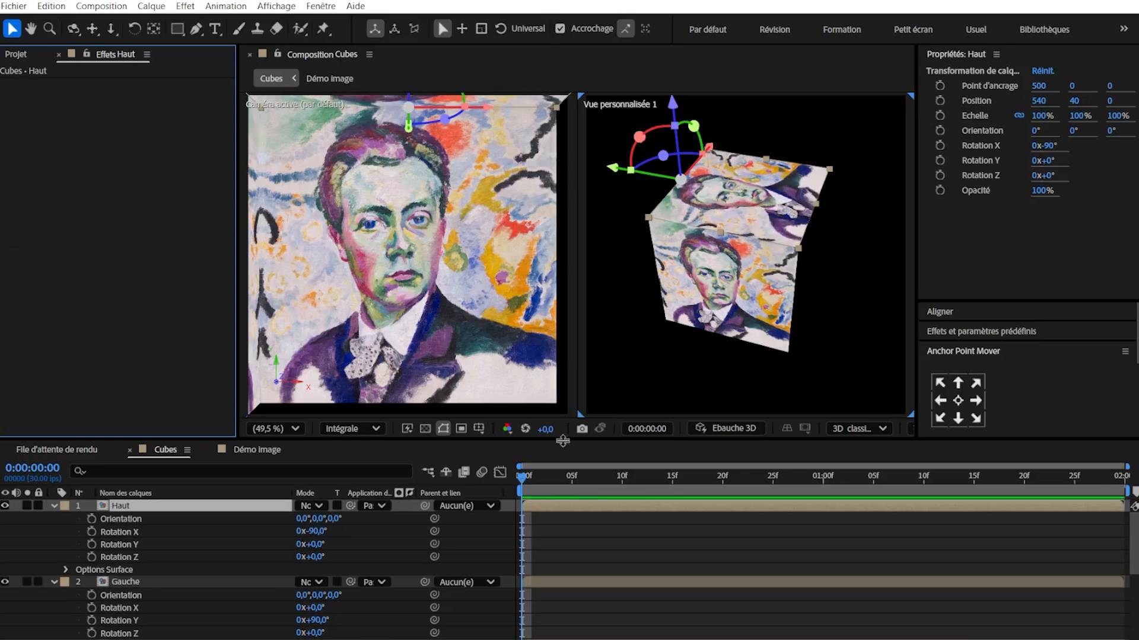
{"action": "left_click", "coordinate": [614, 532]}
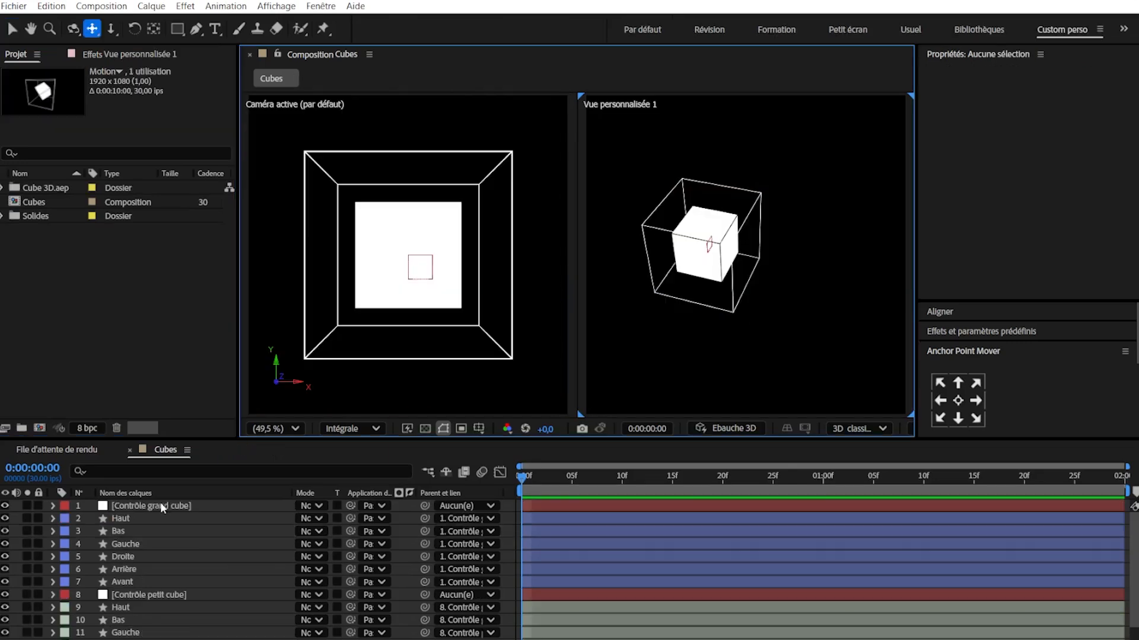
- Keyframe Rotation X and Rotation Y of Contrôle grand cube at 0 s and advance the time to 0:00:01:00
{"action": "left_click", "coordinate": [104, 507]}
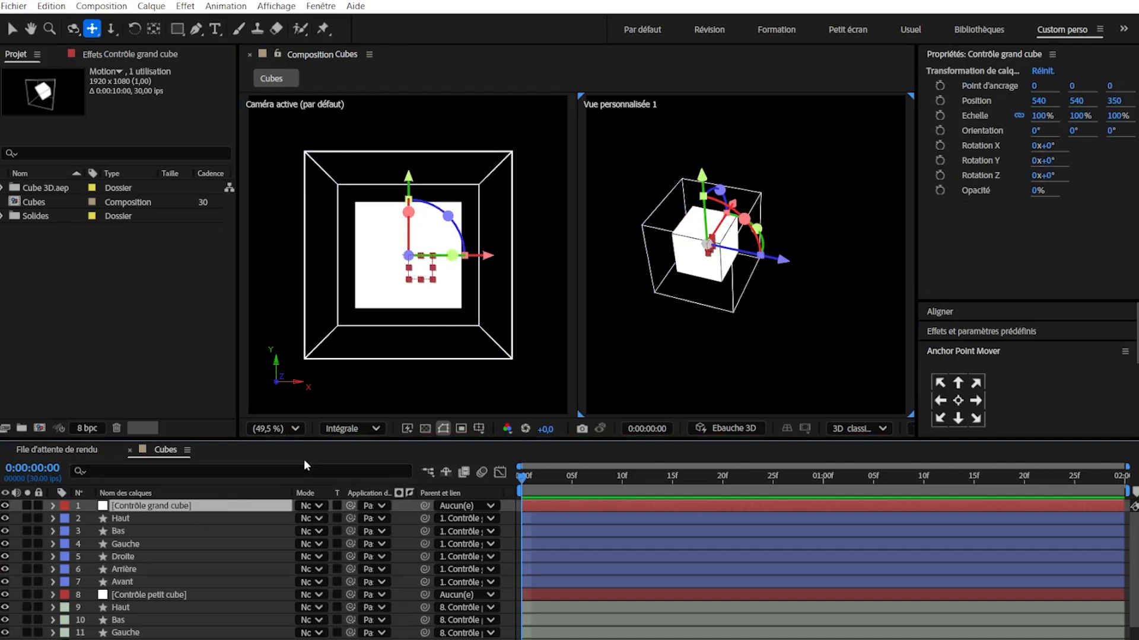
{"action": "key", "text": "r"}
{"action": "left_click", "coordinate": [243, 533]}
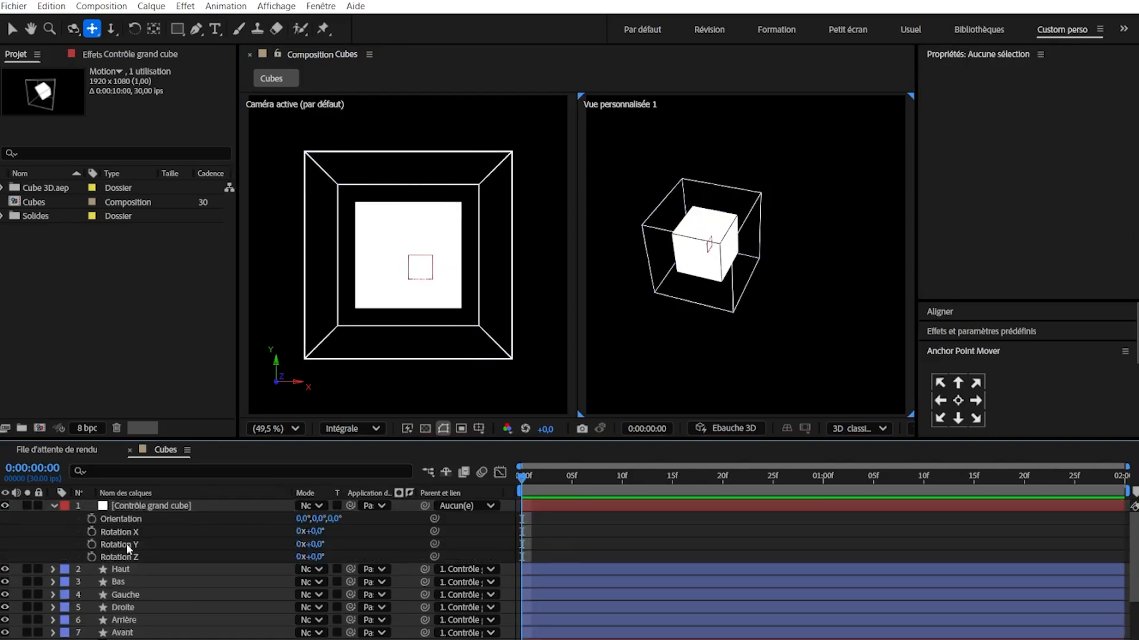
{"action": "left_click", "coordinate": [90, 532]}
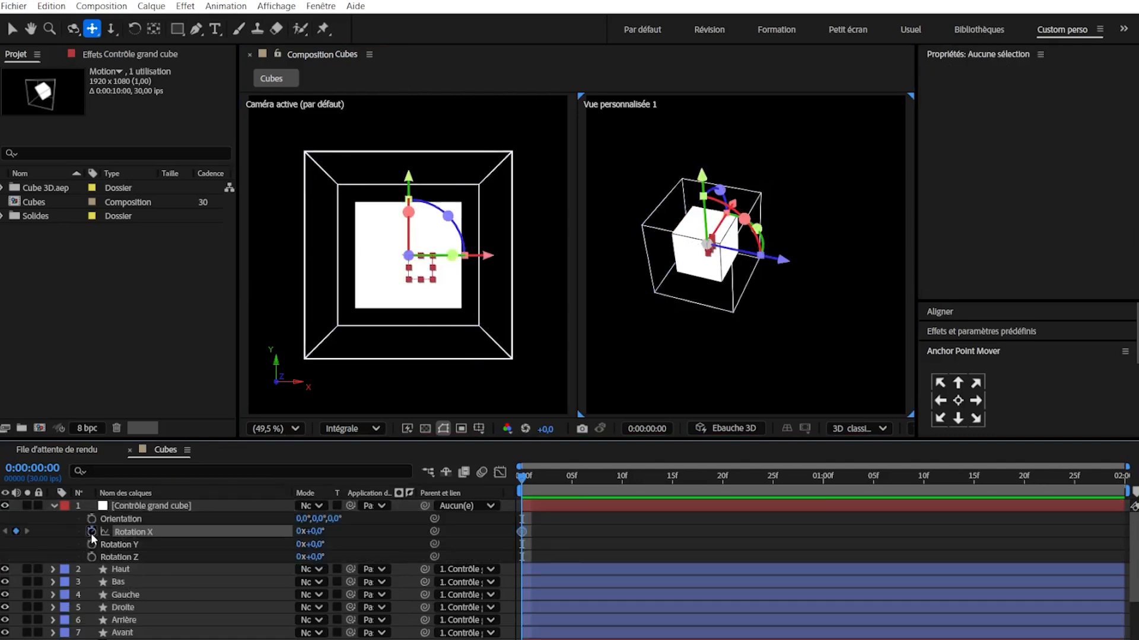
{"action": "left_click", "coordinate": [91, 543]}
{"action": "key", "text": "shift+Page_Down"}
{"action": "key", "text": "shift+Page_Down"}
{"action": "key", "text": "shift+Page_Down"}
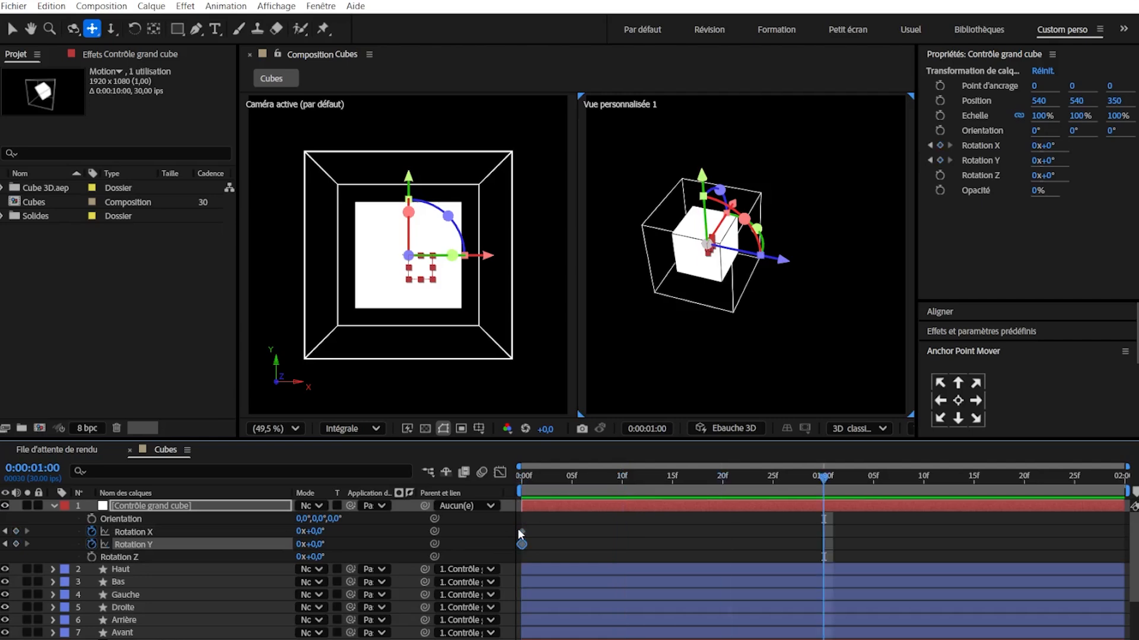
- Set Rotation X and Rotation Y of Contrôle grand cube to 90° at the 1-second mark
{"action": "left_click", "coordinate": [315, 532]}
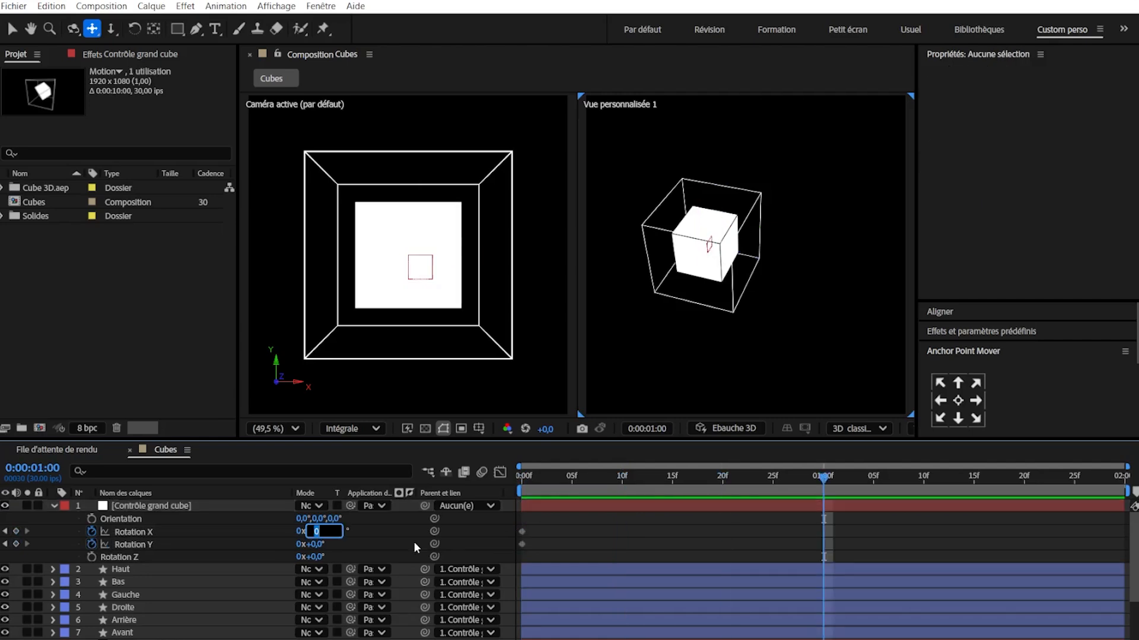
{"action": "type", "text": "90"}
{"action": "key", "text": "Tab"}
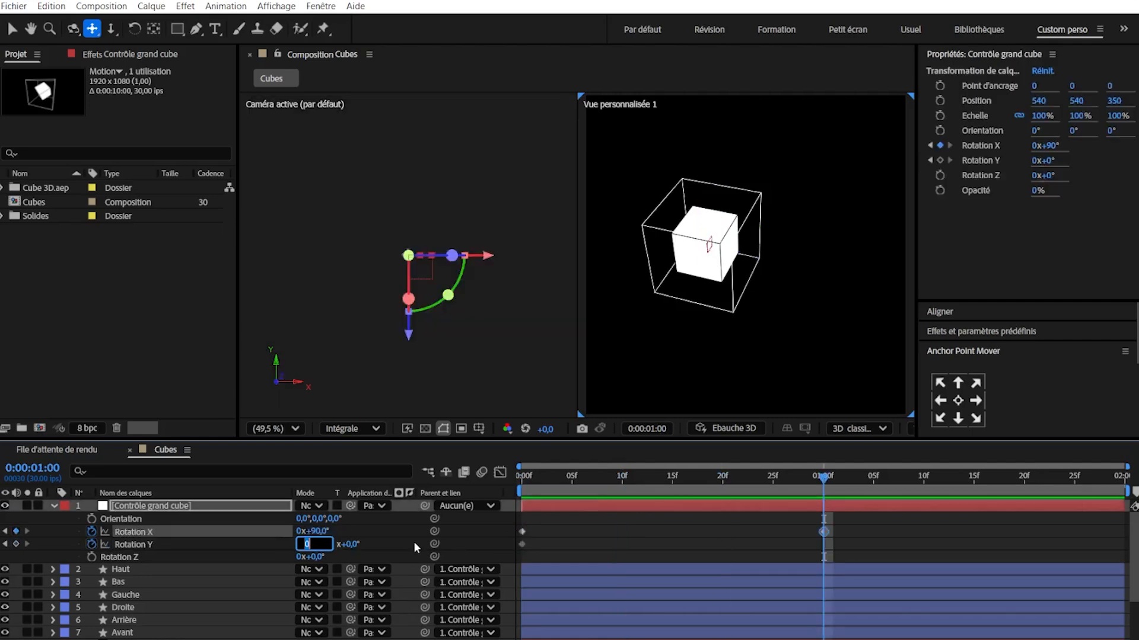
{"action": "type", "text": "90"}
{"action": "key", "text": "Return"}
- Try each large-cube rotation axis alone by deleting the other axis's keyframes, restore both, and preview the combined turn
{"action": "left_click_drag", "start_coordinate": [522, 477], "coordinate": [519, 515]}
{"action": "left_click_drag", "start_coordinate": [833, 556], "coordinate": [516, 541]}
{"action": "key", "text": "Delete"}
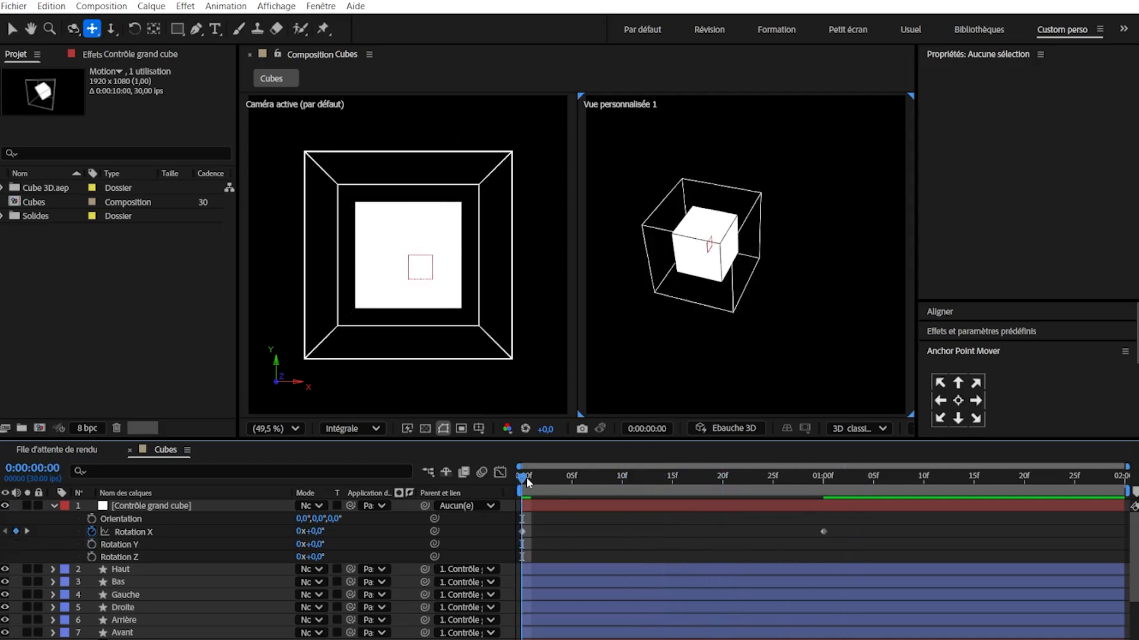
{"action": "left_click_drag", "start_coordinate": [527, 482], "coordinate": [817, 518]}
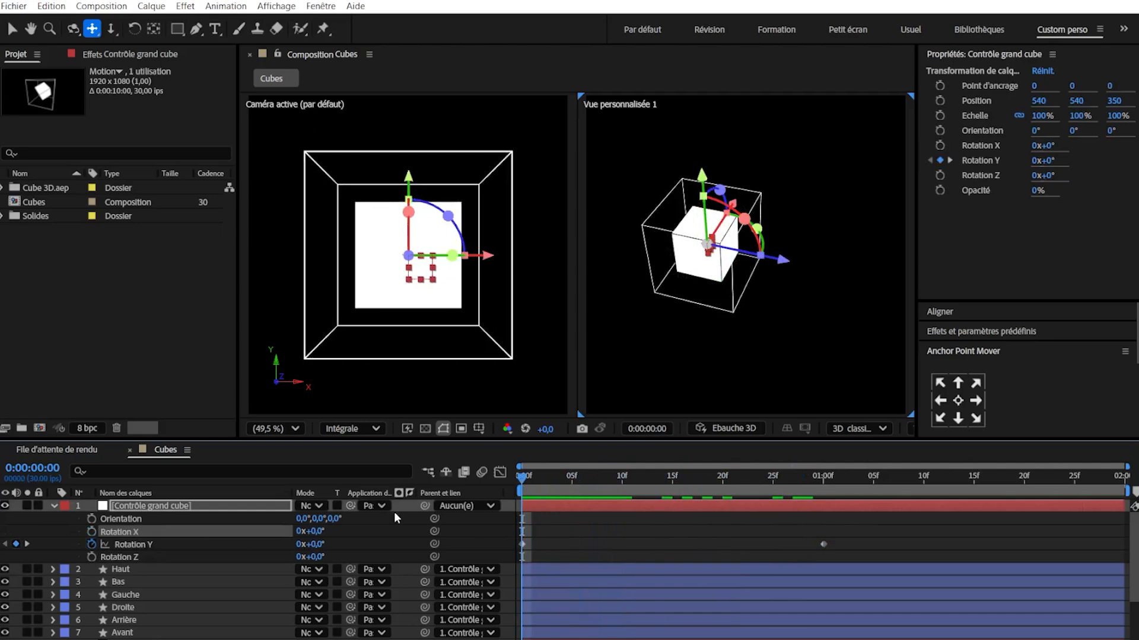
{"action": "key", "text": "space"}
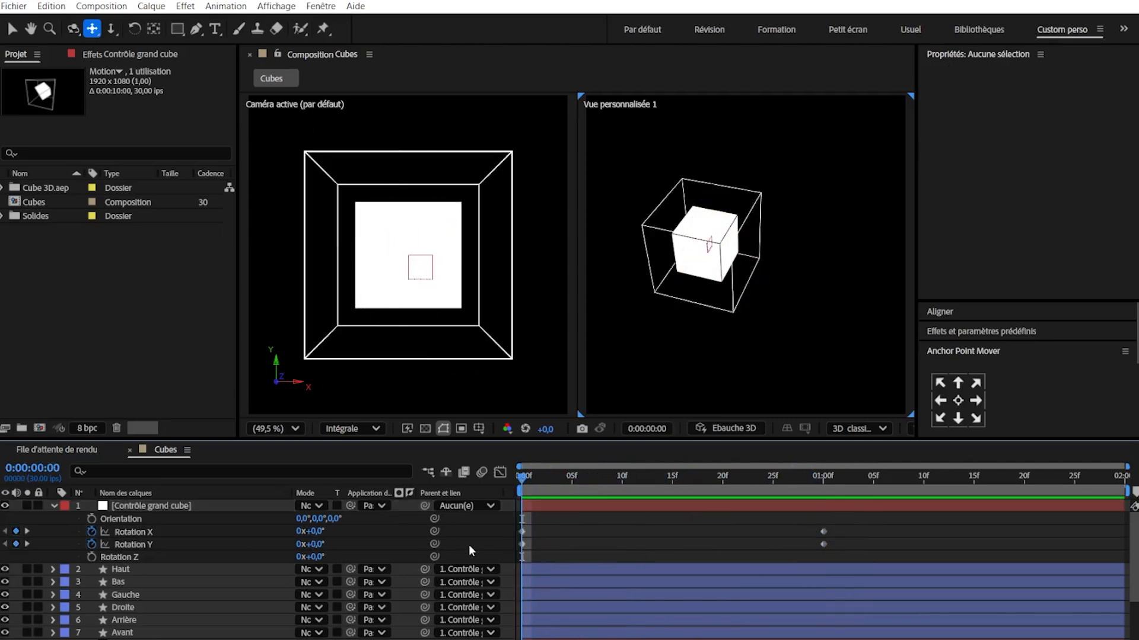
{"action": "key", "text": "space"}
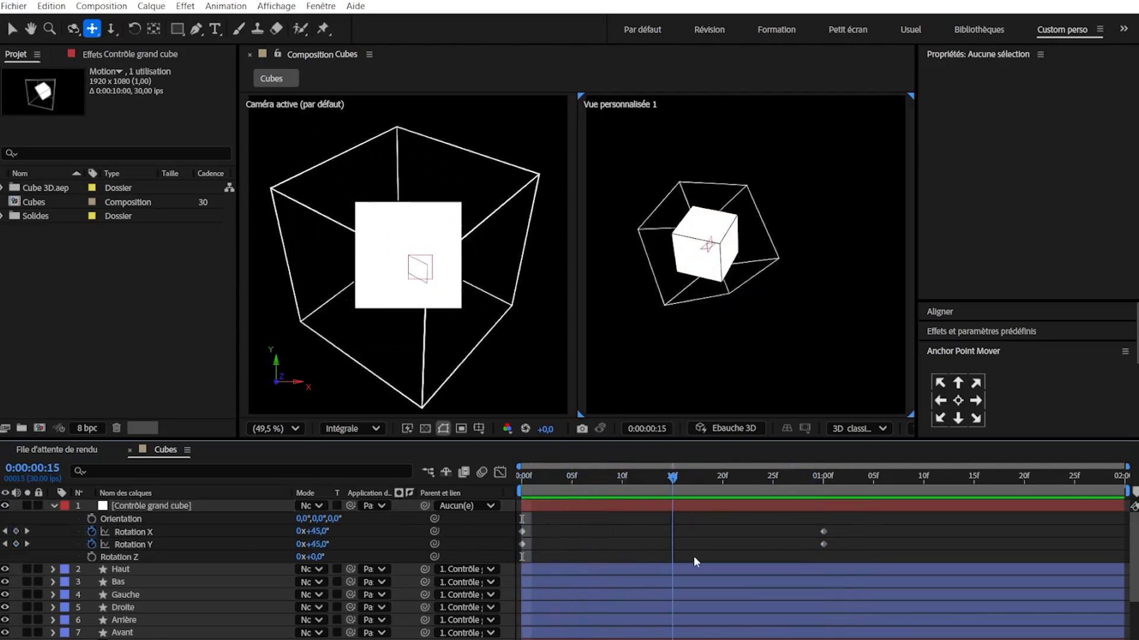
{"action": "left_click_drag", "start_coordinate": [522, 478], "coordinate": [567, 557]}
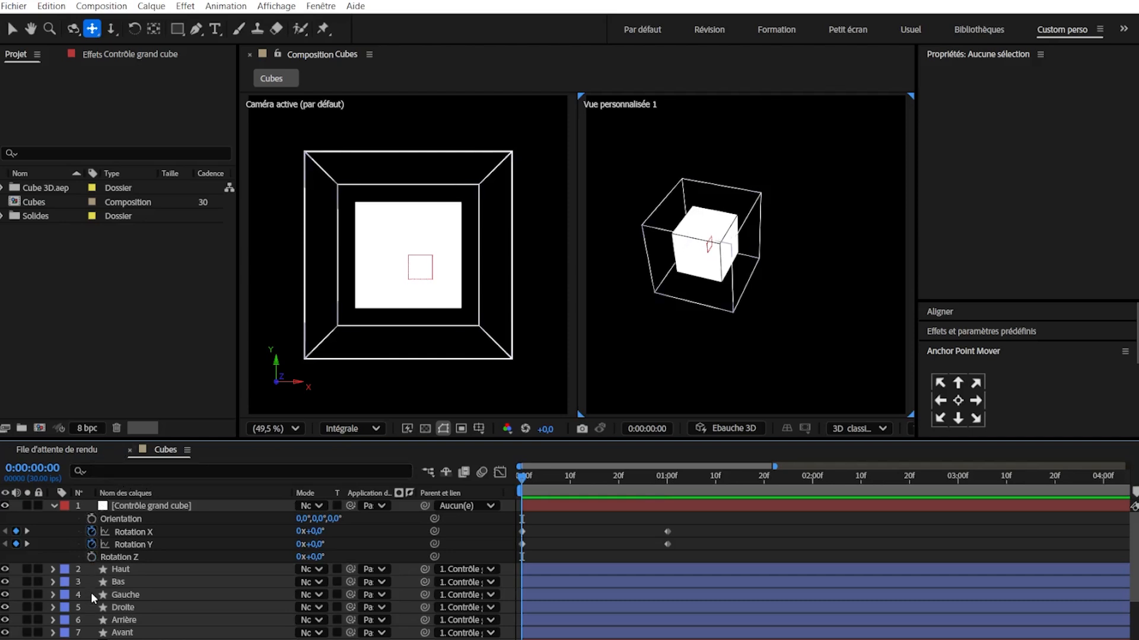
- Add the expression loopOut() to Rotation X of Contrôle grand cube
{"action": "left_click", "coordinate": [92, 532], "text": "alt"}
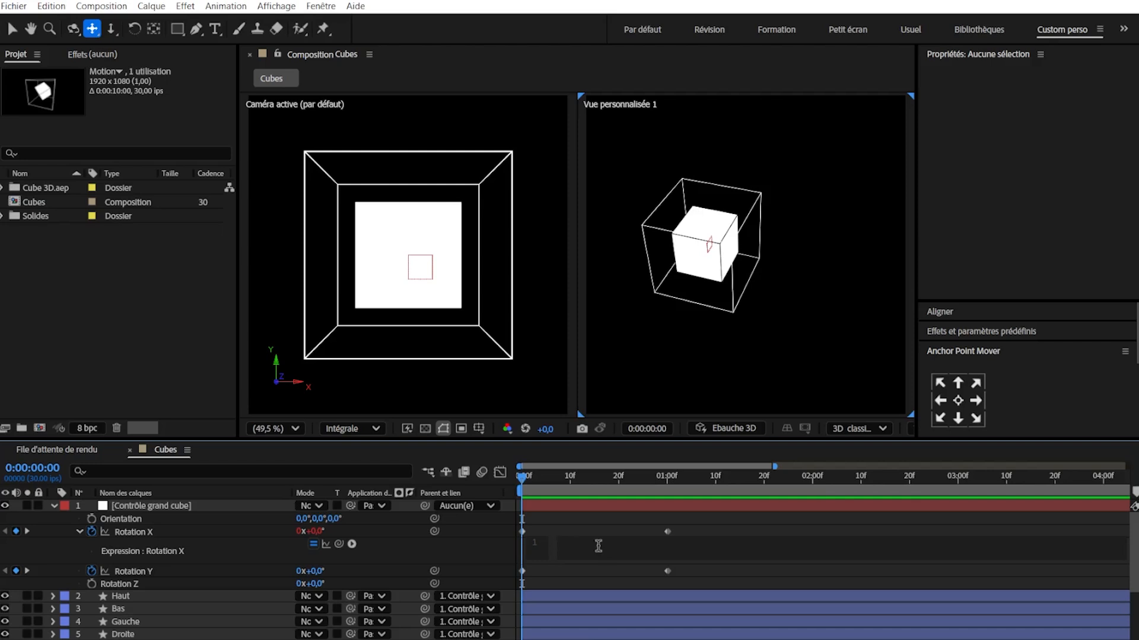
{"action": "type", "text": "loopO"}
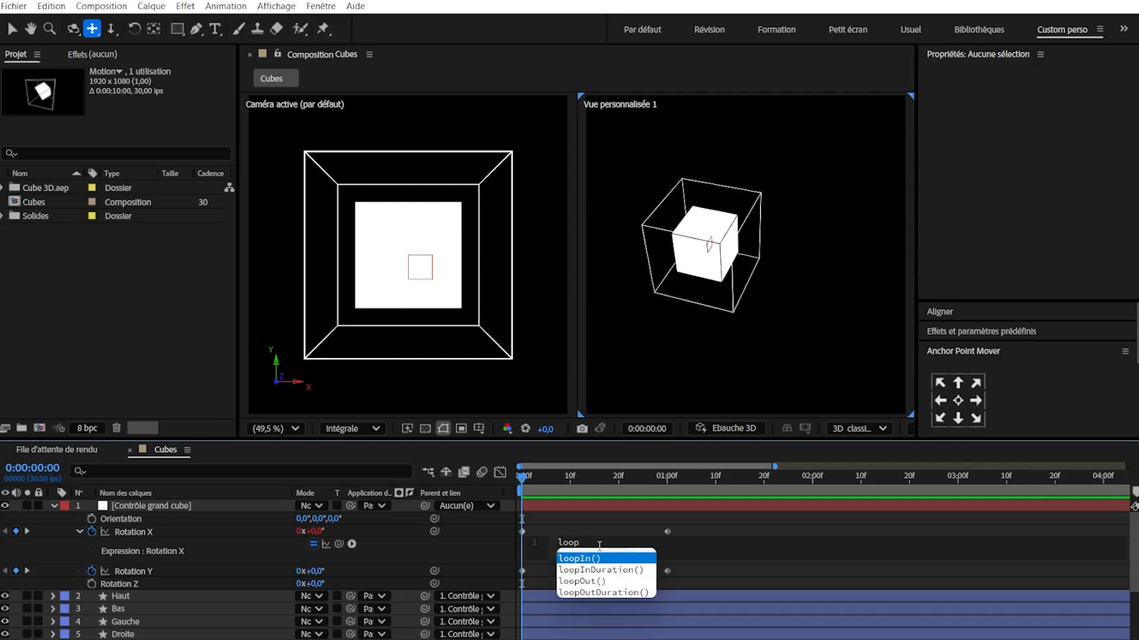
{"action": "type", "text": "O"}
{"action": "key", "text": "Return"}
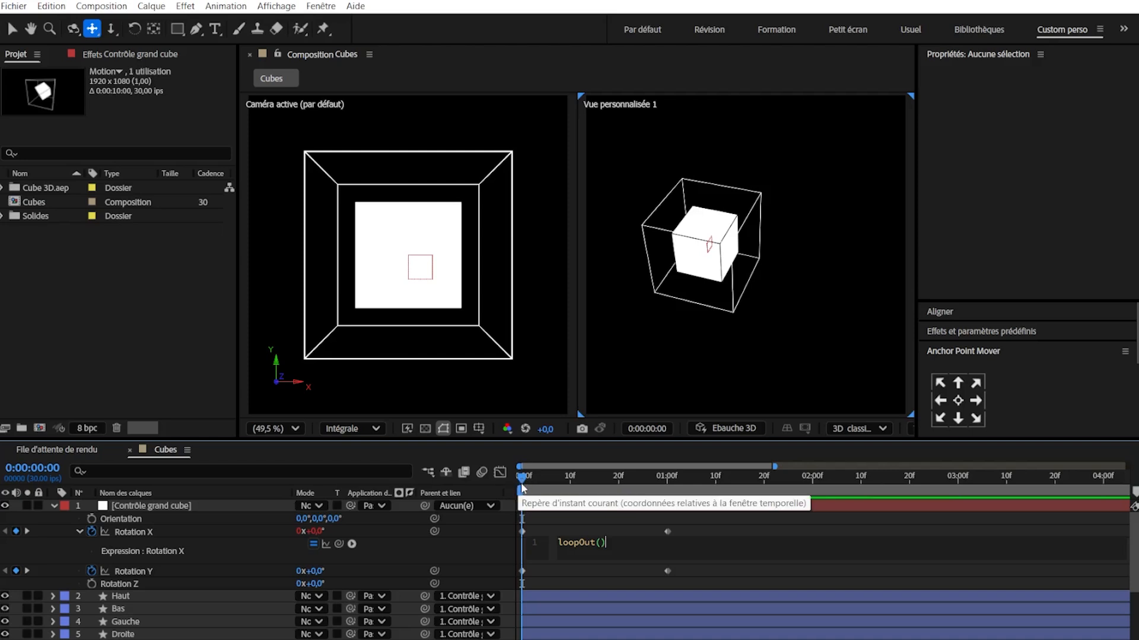
{"action": "left_click", "coordinate": [481, 551]}
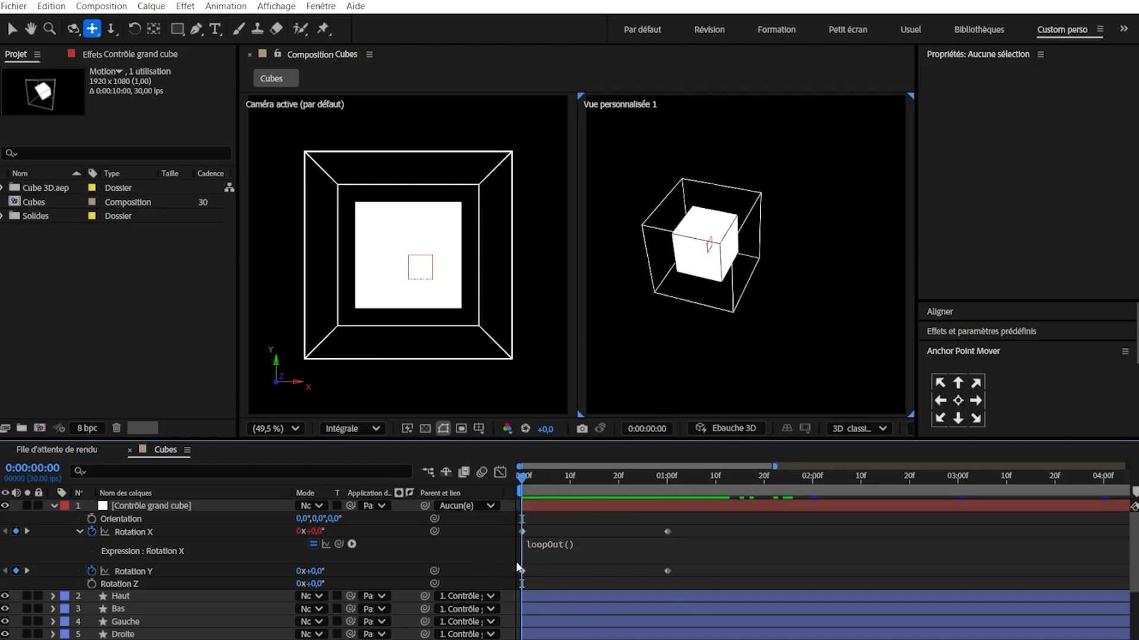
- Play the looped Rotation X animation and step one frame across the 1-second keyframe to examine where the loop restarts
{"action": "key", "text": "space"}
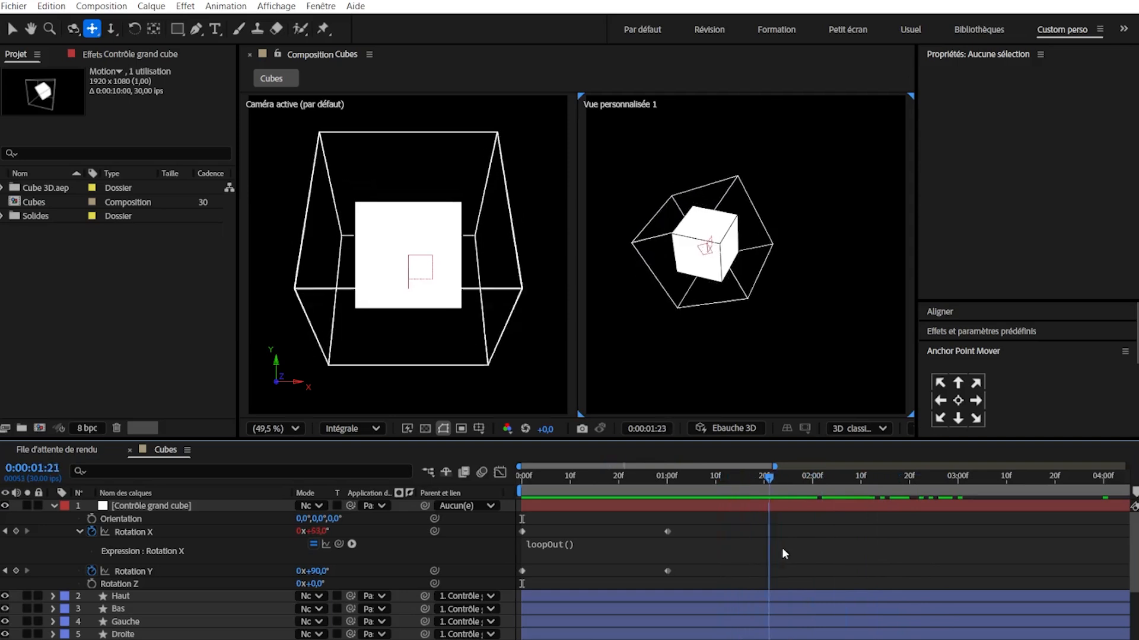
{"action": "key", "text": "space"}
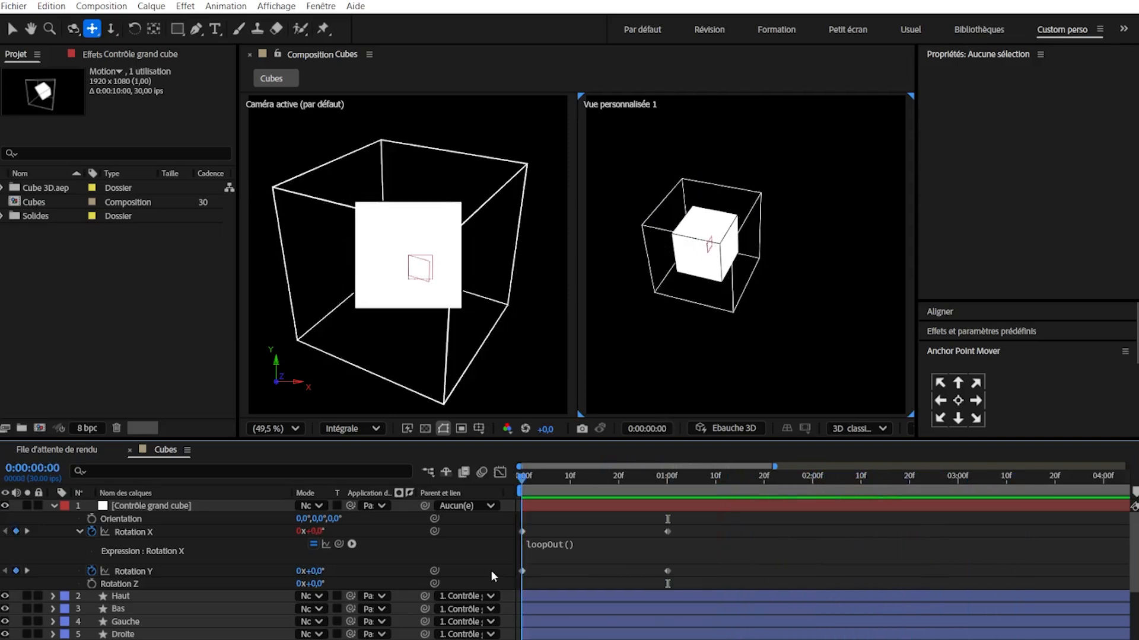
{"action": "key", "text": "space"}
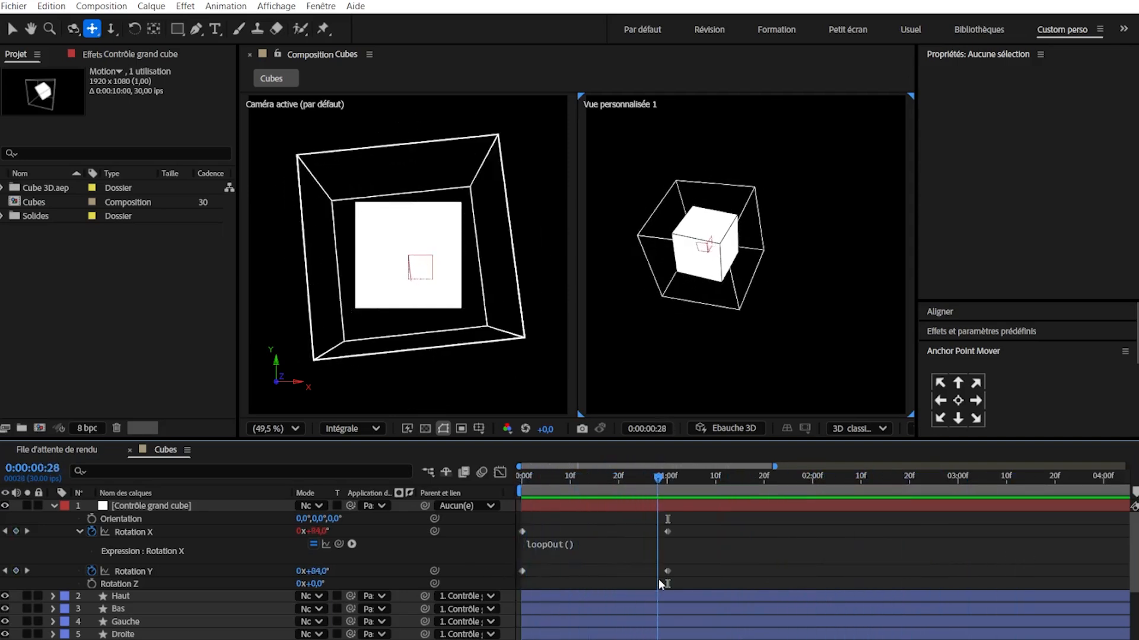
{"action": "key", "text": "space"}
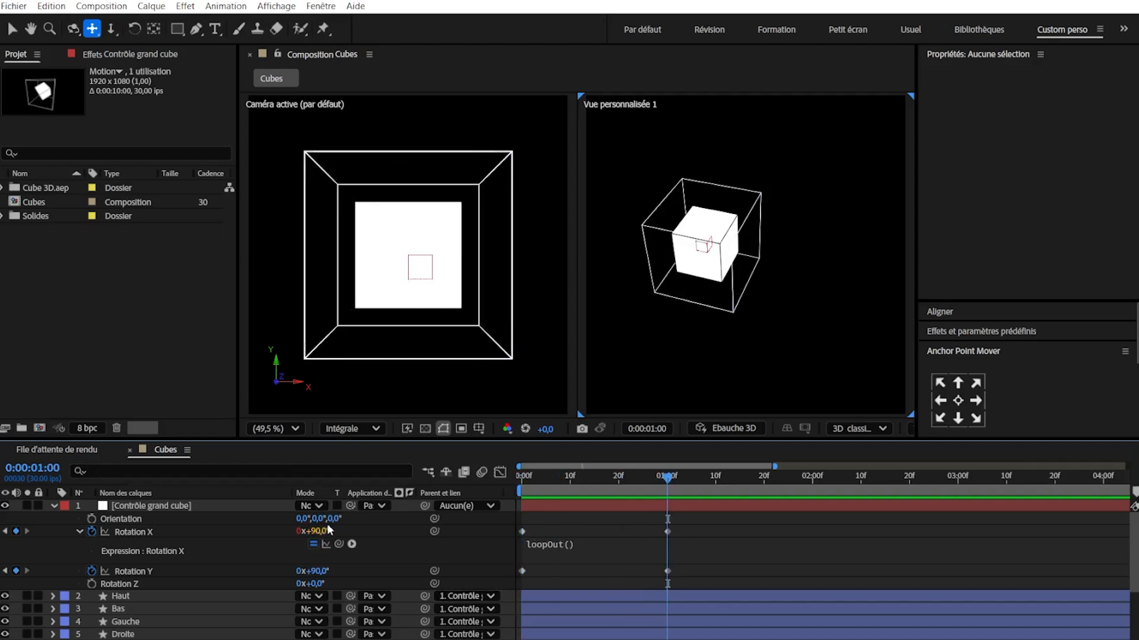
{"action": "key", "text": "Page_Down"}
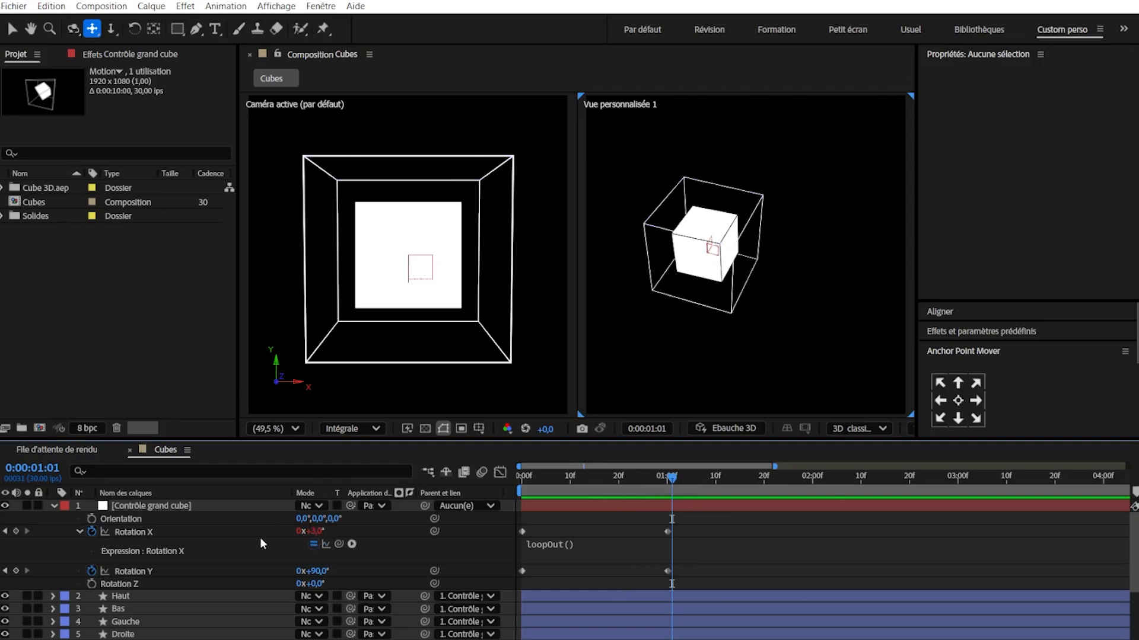
{"action": "key", "text": "Page_Up"}
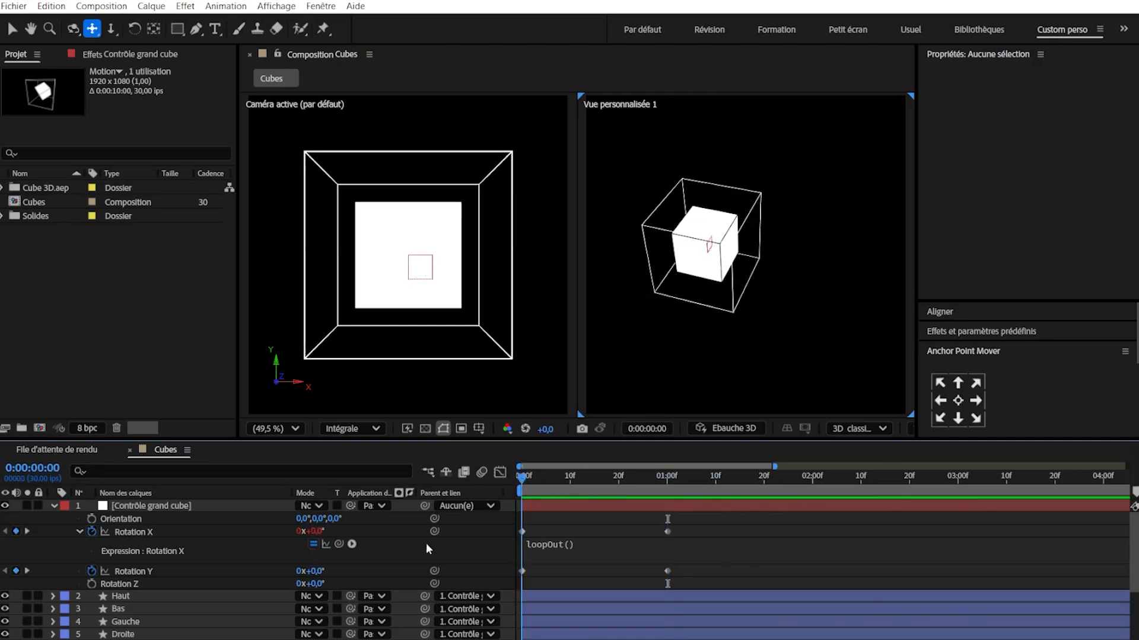
{"action": "key", "text": "space"}
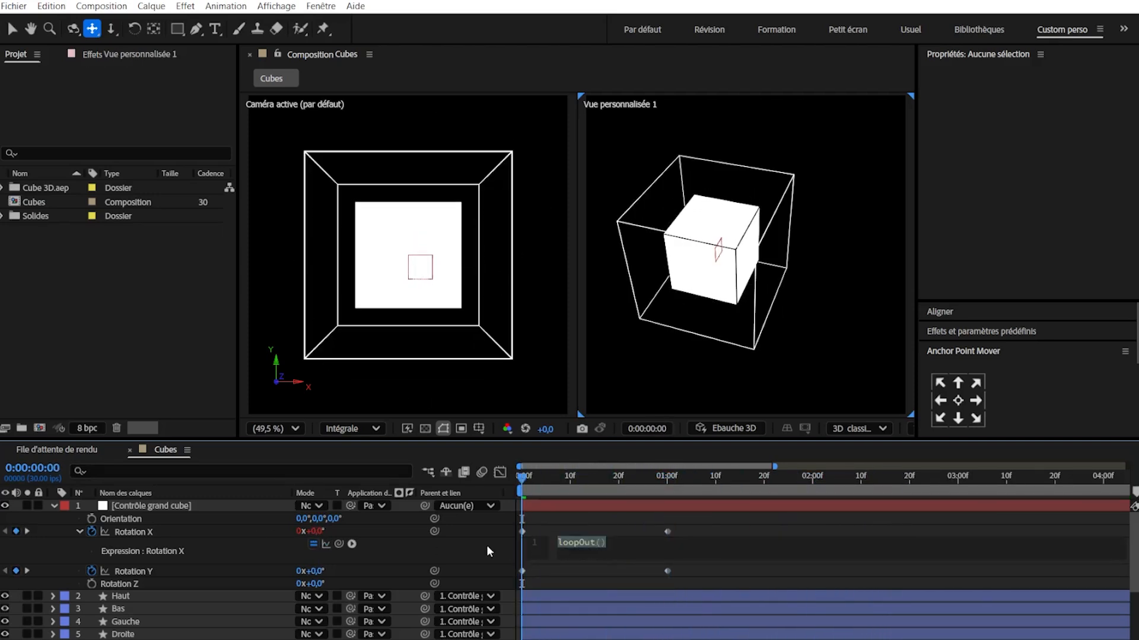
- Copy the loopOut() expression from Rotation X and add it to Rotation Y of Contrôle grand cube
{"action": "left_click", "coordinate": [486, 545]}
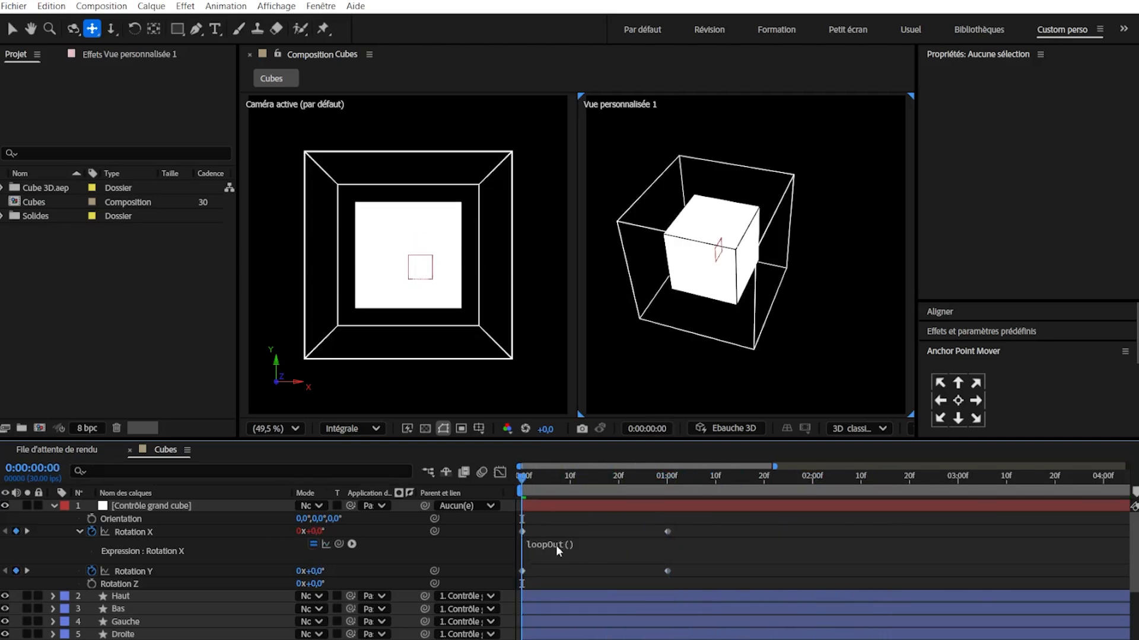
{"action": "left_click", "coordinate": [557, 547]}
{"action": "left_click", "coordinate": [478, 551]}
{"action": "left_click", "coordinate": [91, 571], "text": "alt"}
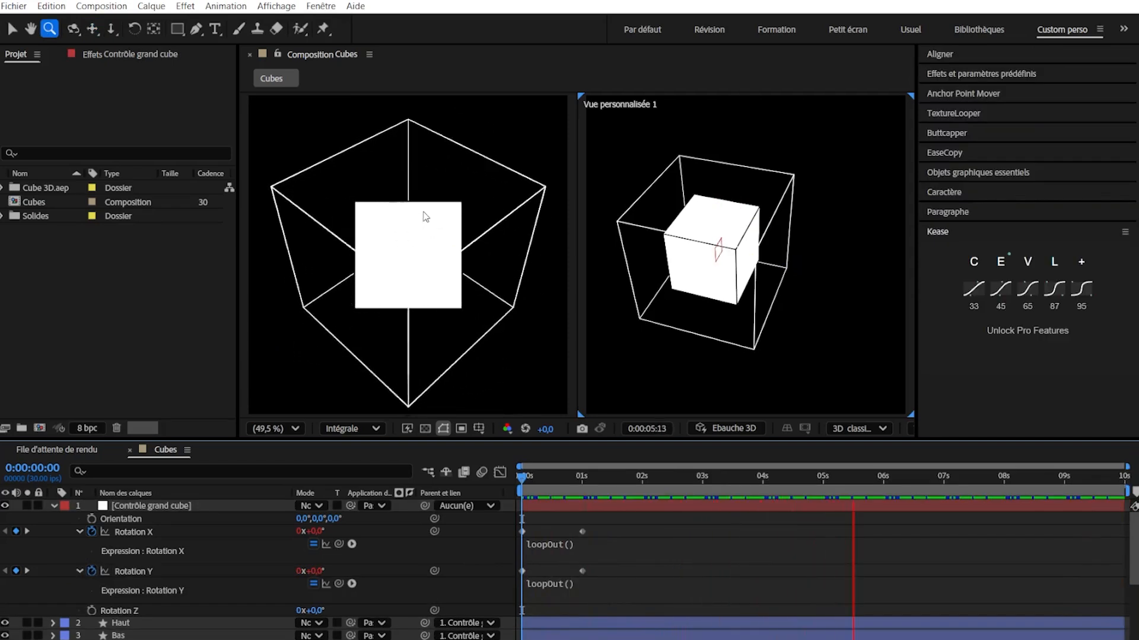
- Change the Rotation X and Rotation Y expressions to loopOut("offset") and preview the large cube's rotation
{"action": "left_click", "coordinate": [663, 559]}
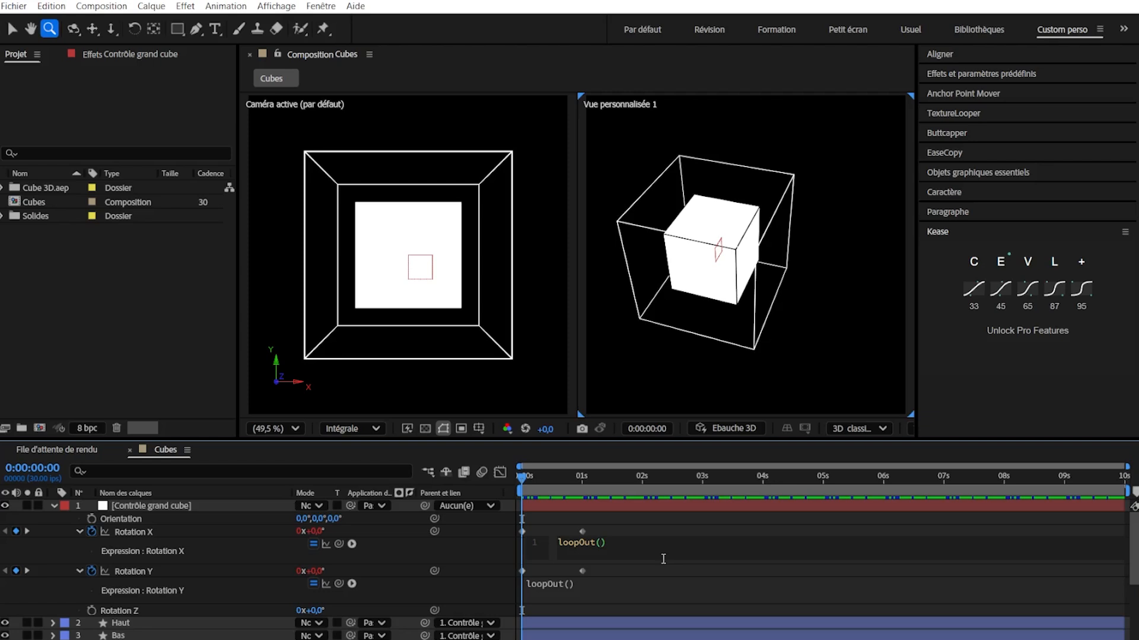
{"action": "type", "text": "\""}
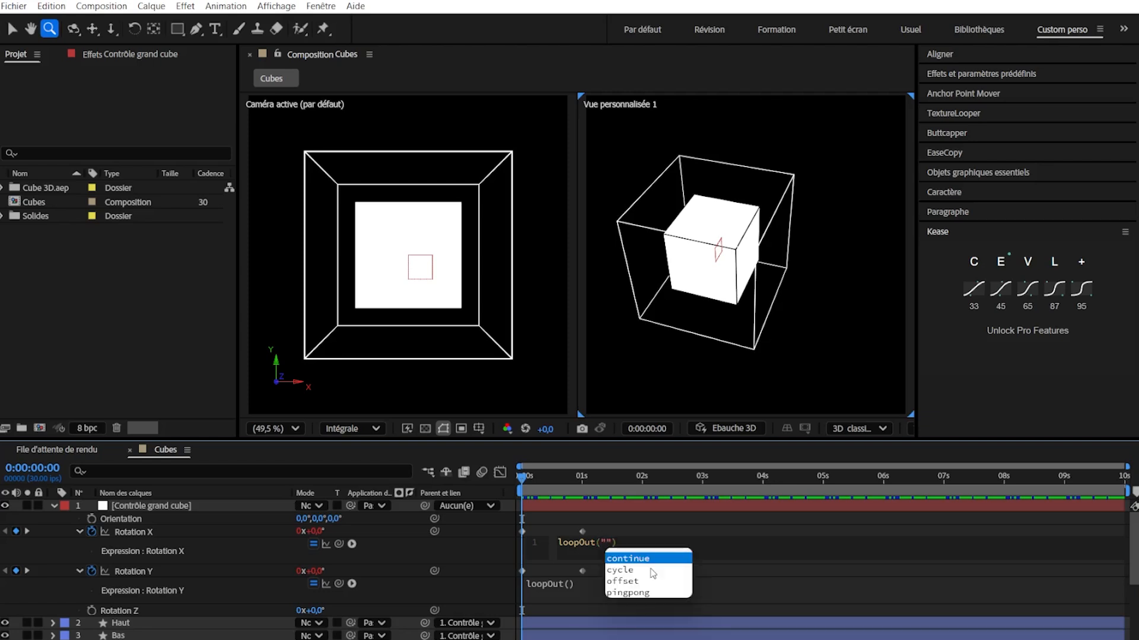
{"action": "type", "text": "offset"}
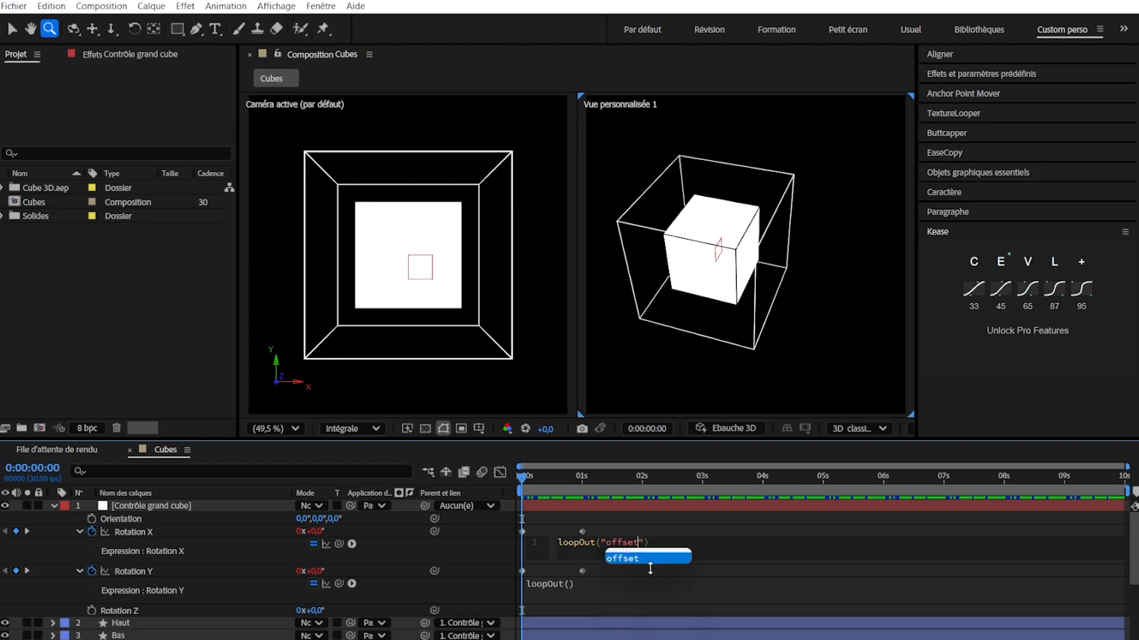
{"action": "key", "text": "KP_Enter"}
{"action": "left_click", "coordinate": [612, 585]}
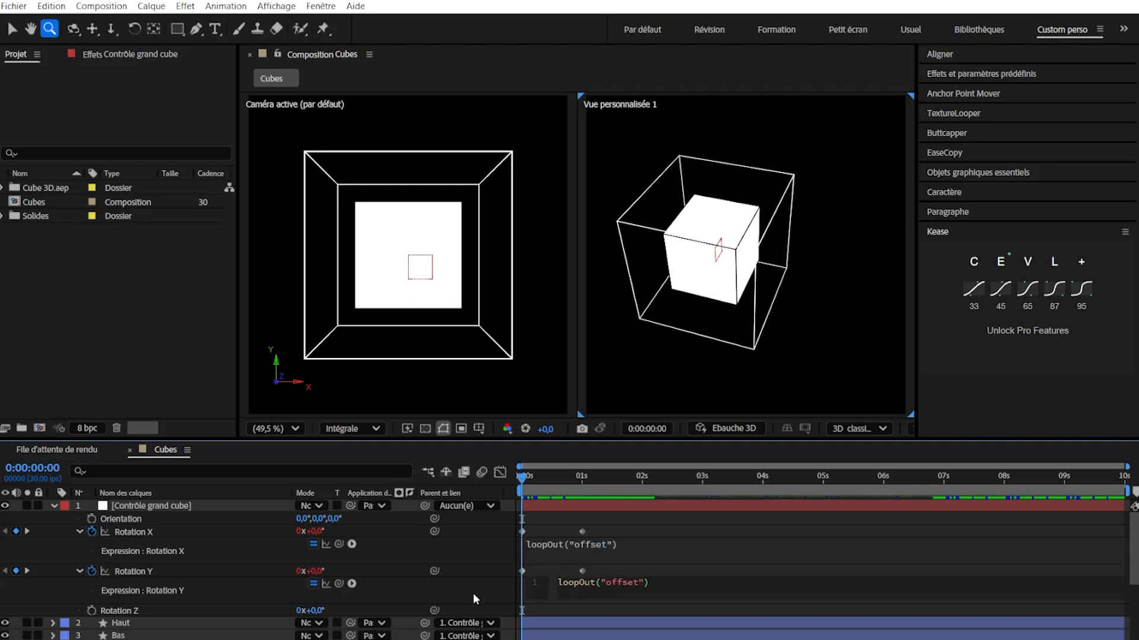
{"action": "key", "text": "KP_Enter"}
{"action": "key", "text": "space"}
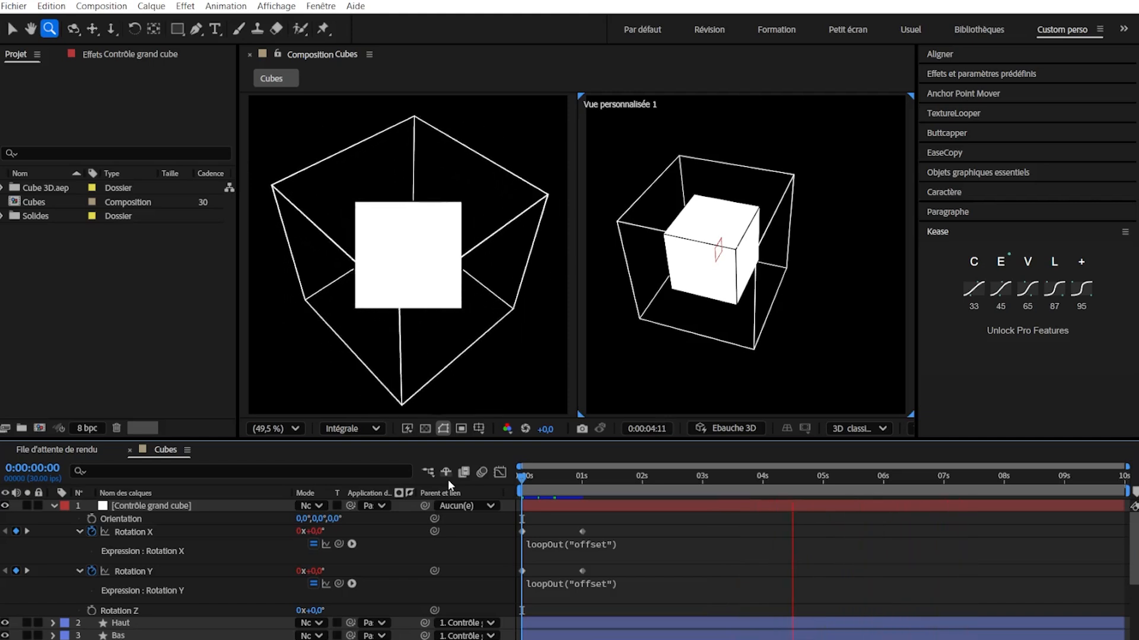
- Apply easing to all Rotation X and Rotation Y keyframes of Contrôle grand cube and show their speed graph from 0 s
{"action": "key", "text": "v"}
{"action": "left_click", "coordinate": [656, 504]}
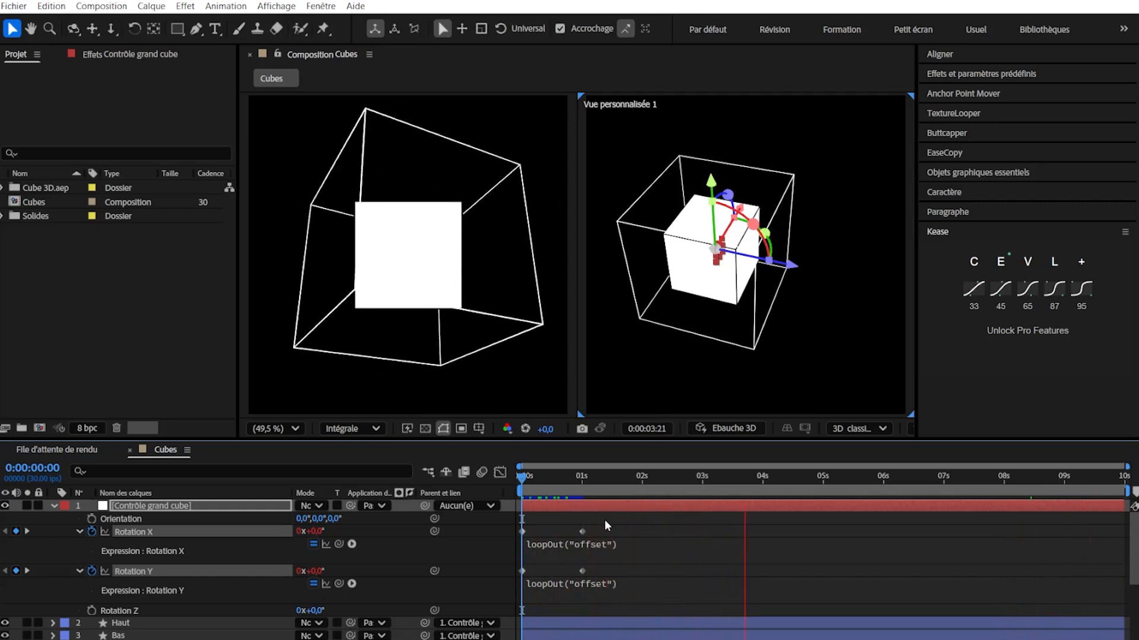
{"action": "left_click_drag", "start_coordinate": [627, 525], "coordinate": [495, 575]}
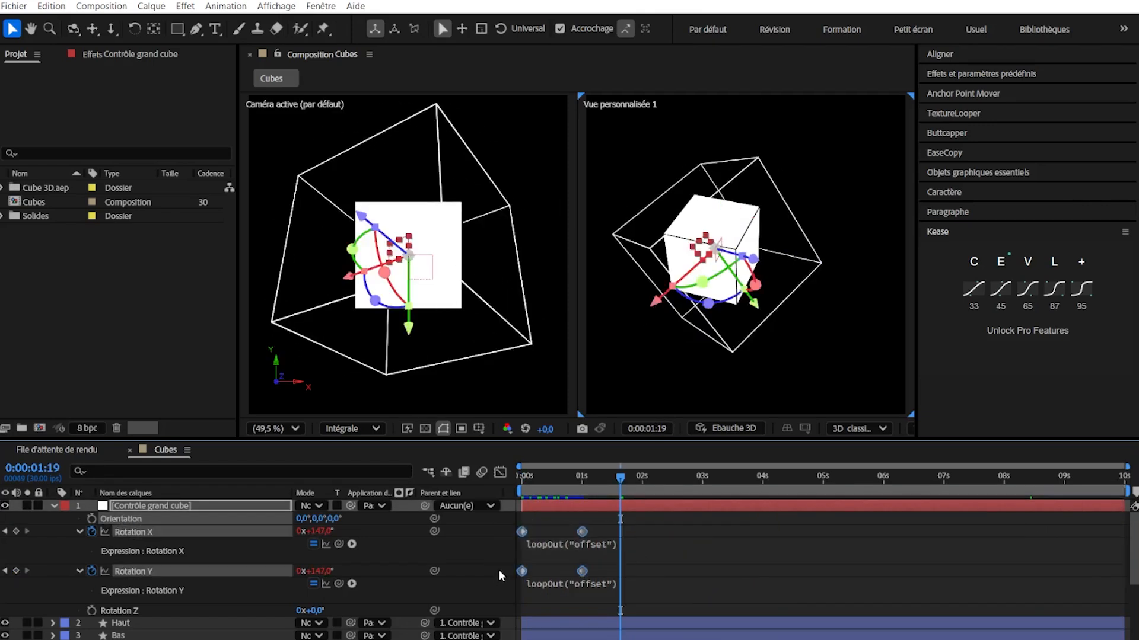
{"action": "left_click", "coordinate": [500, 473]}
{"action": "key", "text": "Home"}
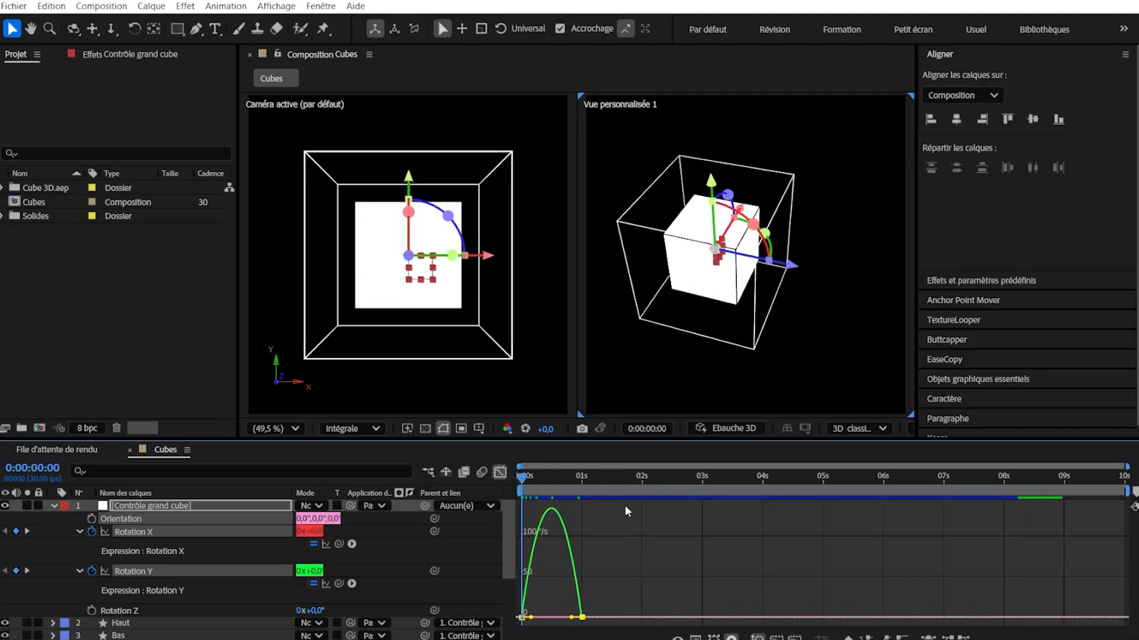
- Lengthen the ease handles at both ends of the rotation speed curve into a sharp central peak and preview the animation
{"action": "left_click", "coordinate": [539, 608]}
{"action": "mouse_move", "coordinate": [536, 605]}
{"action": "left_mouse_down"}
{"action": "mouse_move", "coordinate": [519, 629]}
{"action": "mouse_move", "coordinate": [551, 621]}
{"action": "left_mouse_up"}
{"action": "left_click", "coordinate": [599, 611]}
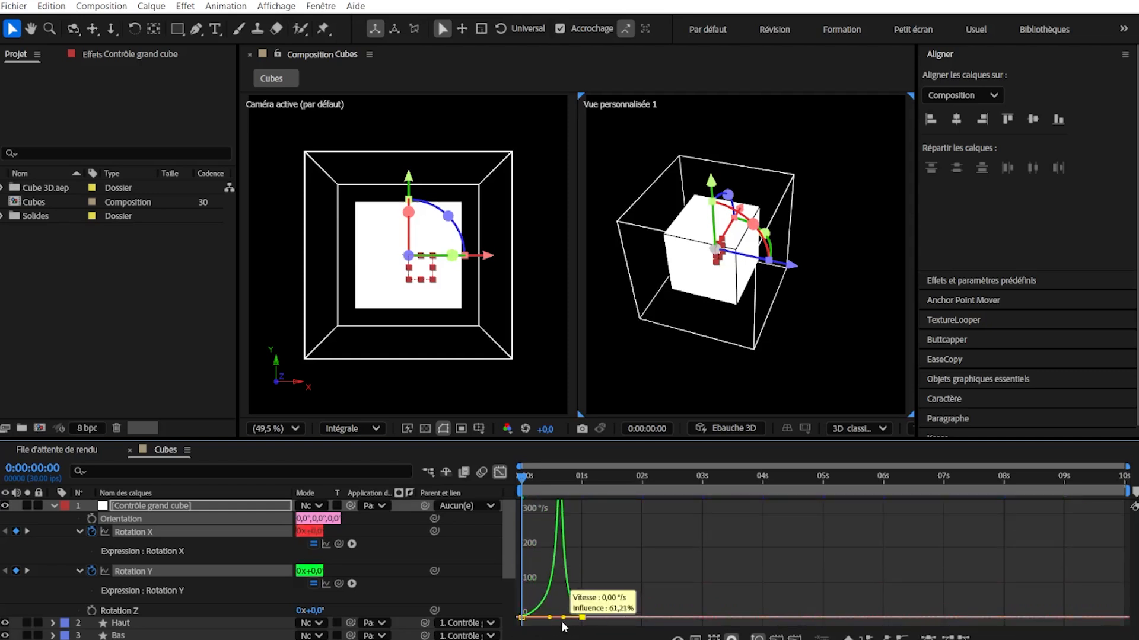
{"action": "key", "text": "space"}
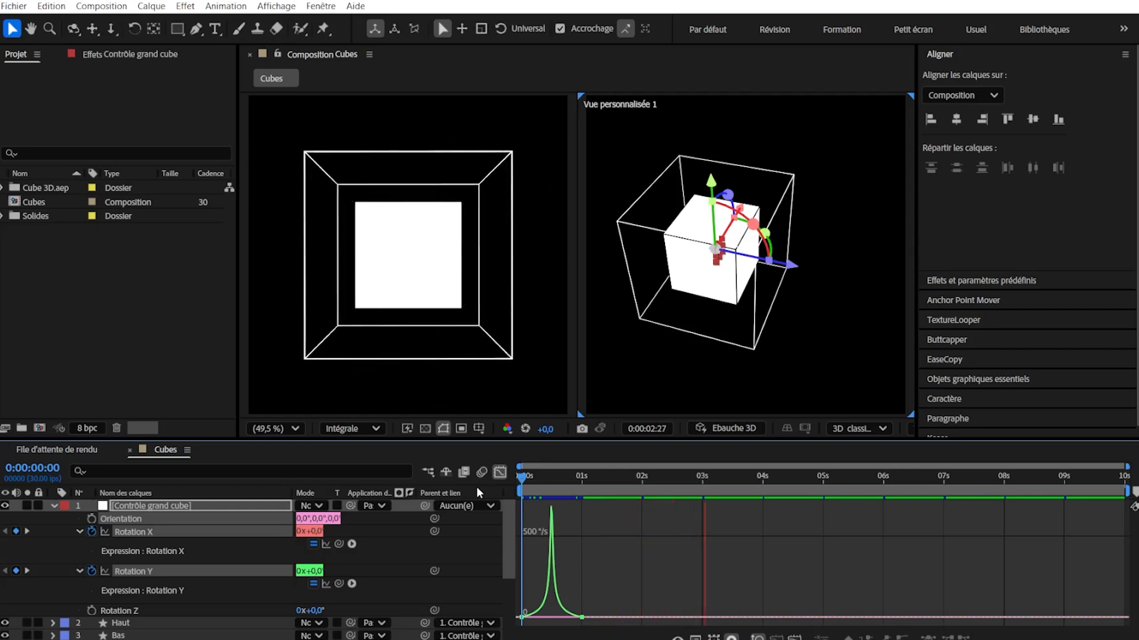
{"action": "key", "text": "space"}
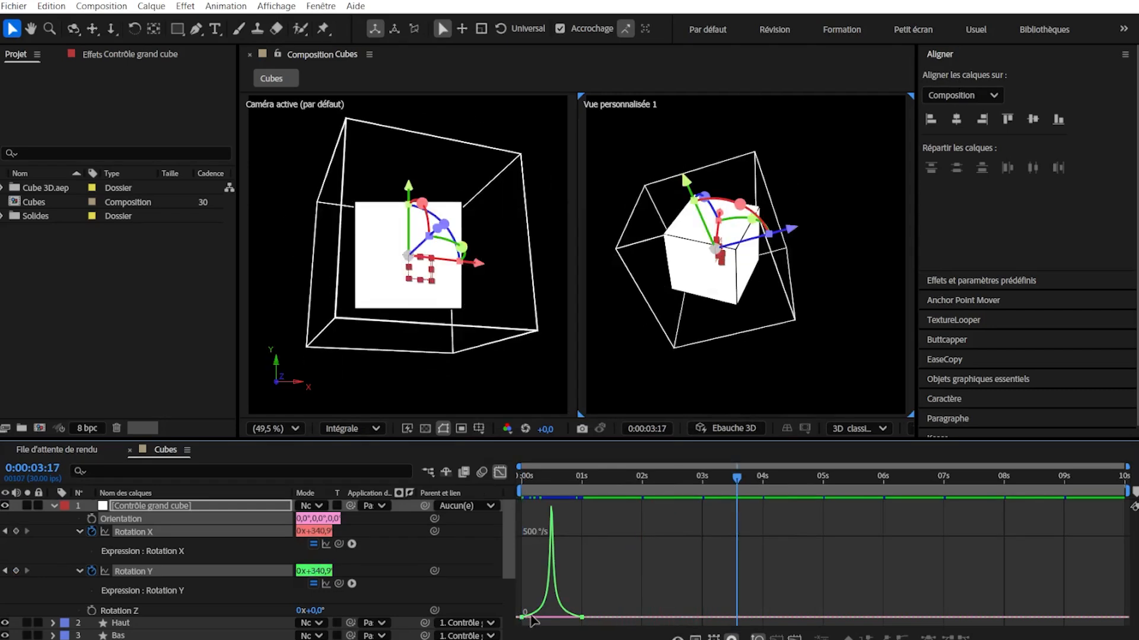
- Set the outgoing speed of the two selected Rotation Y keyframes of Contrôle grand cube to 30 degrés/s
{"action": "right_click", "coordinate": [521, 618]}
{"action": "left_click", "coordinate": [599, 594]}
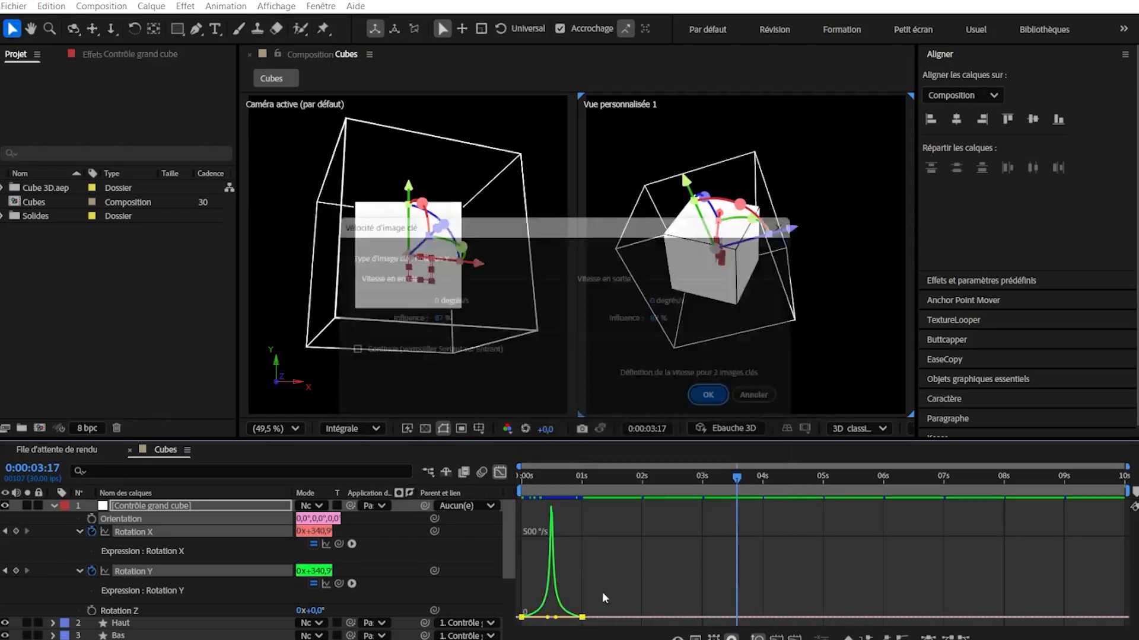
{"action": "type", "text": "30"}
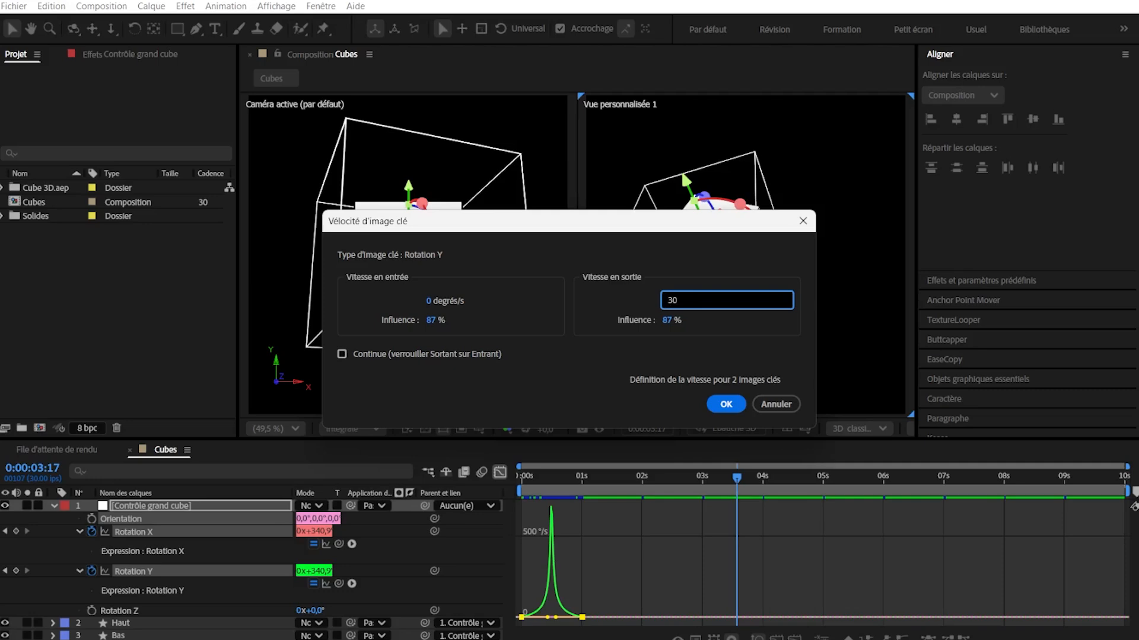
{"action": "left_click", "coordinate": [619, 335]}
{"action": "left_click", "coordinate": [726, 403]}
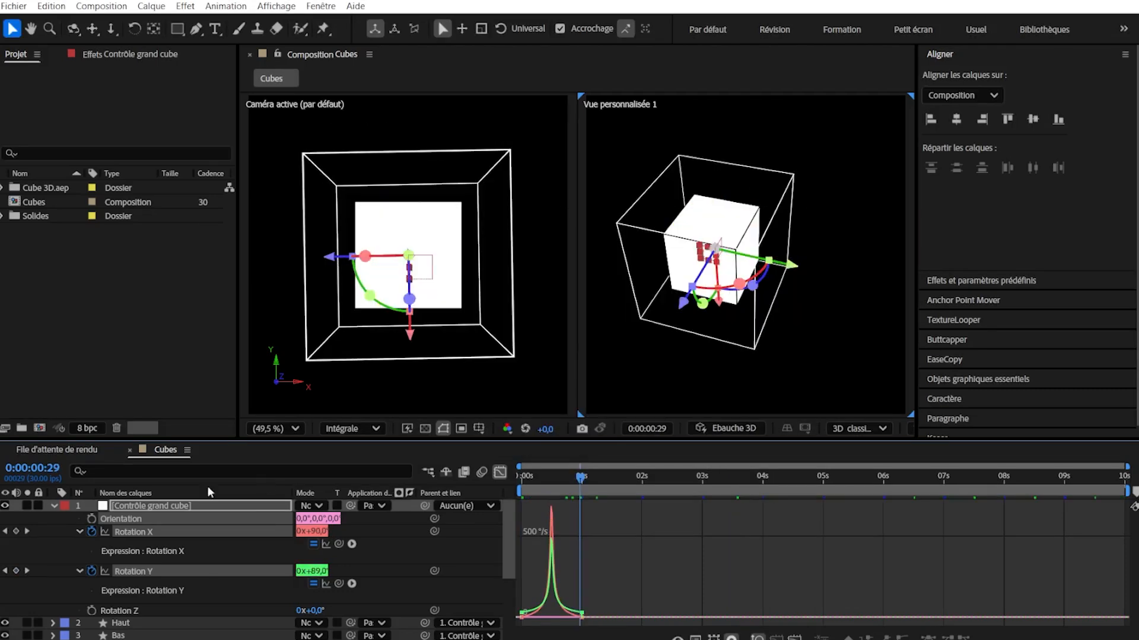
- Set the outgoing speed of the first Rotation X keyframe of Contrôle grand cube to 30 degrés/s
{"action": "right_click", "coordinate": [523, 618]}
{"action": "left_click", "coordinate": [569, 610]}
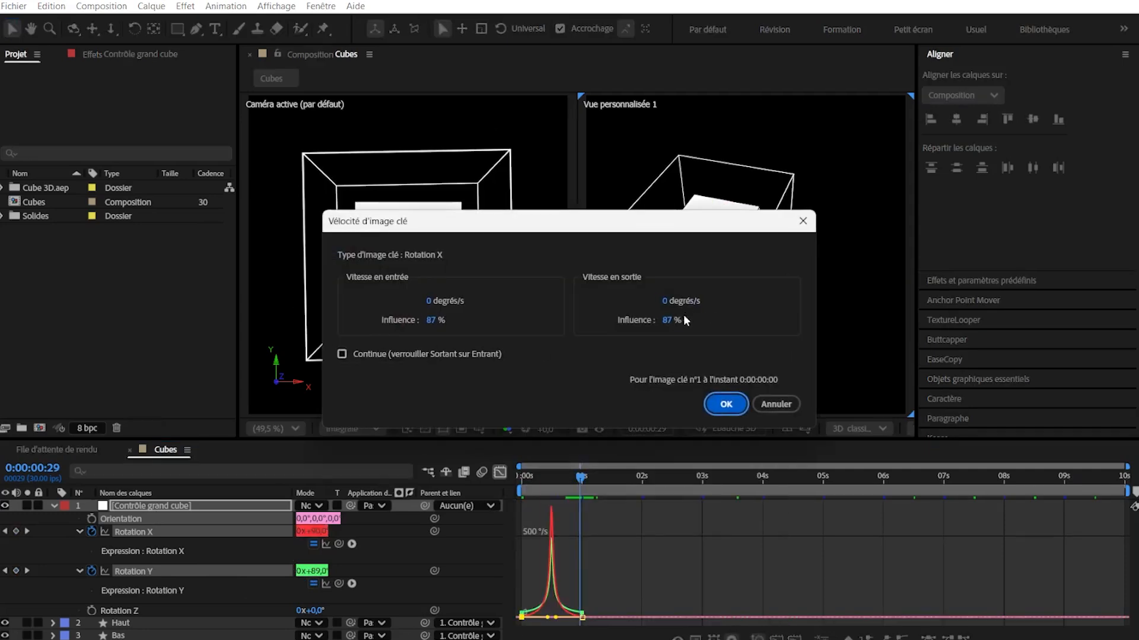
{"action": "left_click", "coordinate": [667, 304]}
{"action": "type", "text": "30"}
{"action": "key", "text": "Return"}
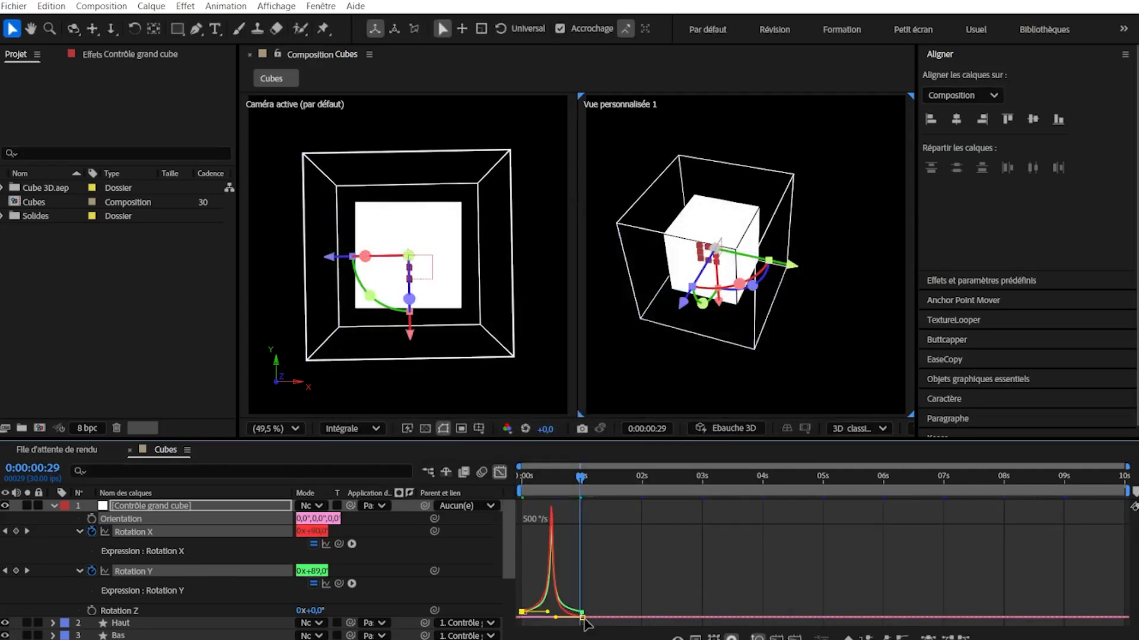
- Open the incoming speed of the last Rotation X keyframe for editing, and preview the large cube's rotation from 0 s
{"action": "right_click", "coordinate": [581, 616]}
{"action": "left_click", "coordinate": [617, 594]}
{"action": "left_click", "coordinate": [432, 300]}
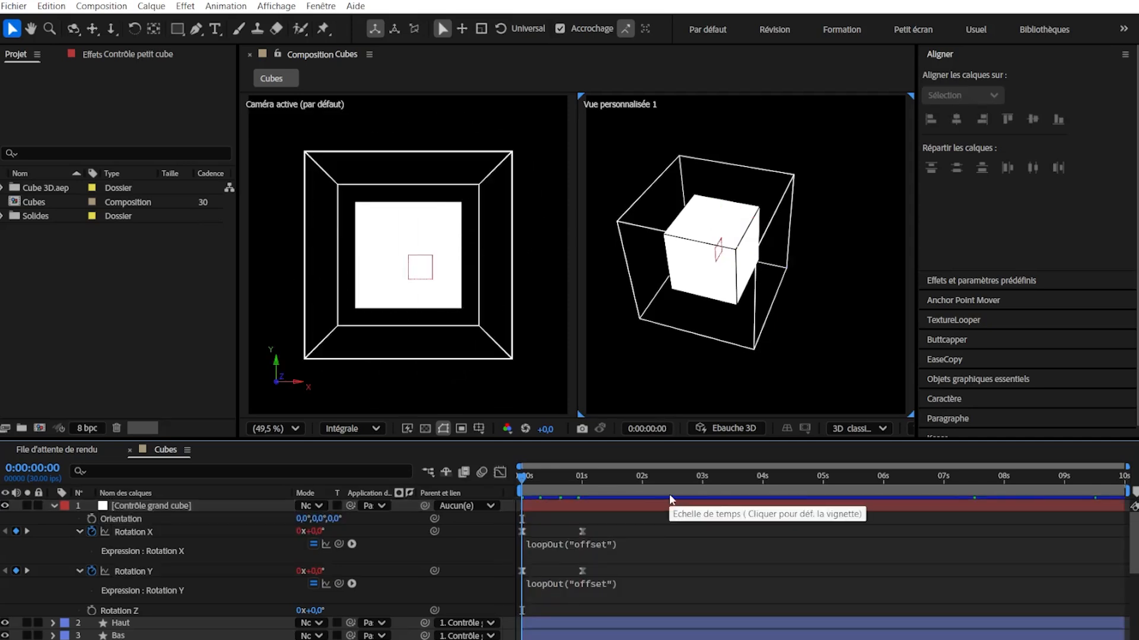
{"action": "key", "text": "space"}
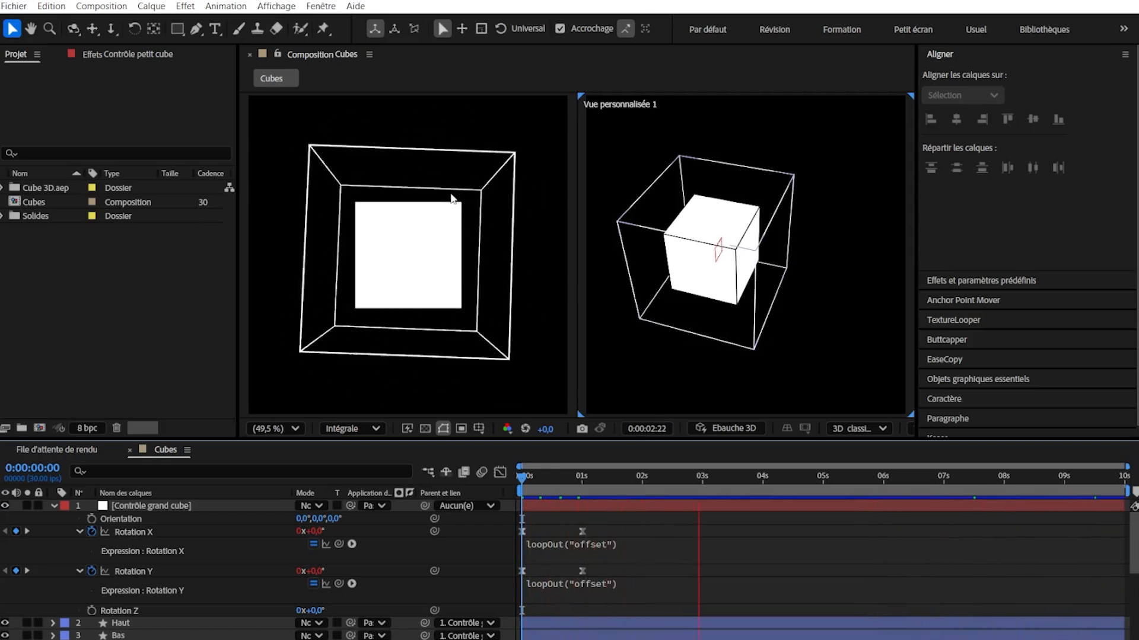
{"action": "key", "text": "space"}
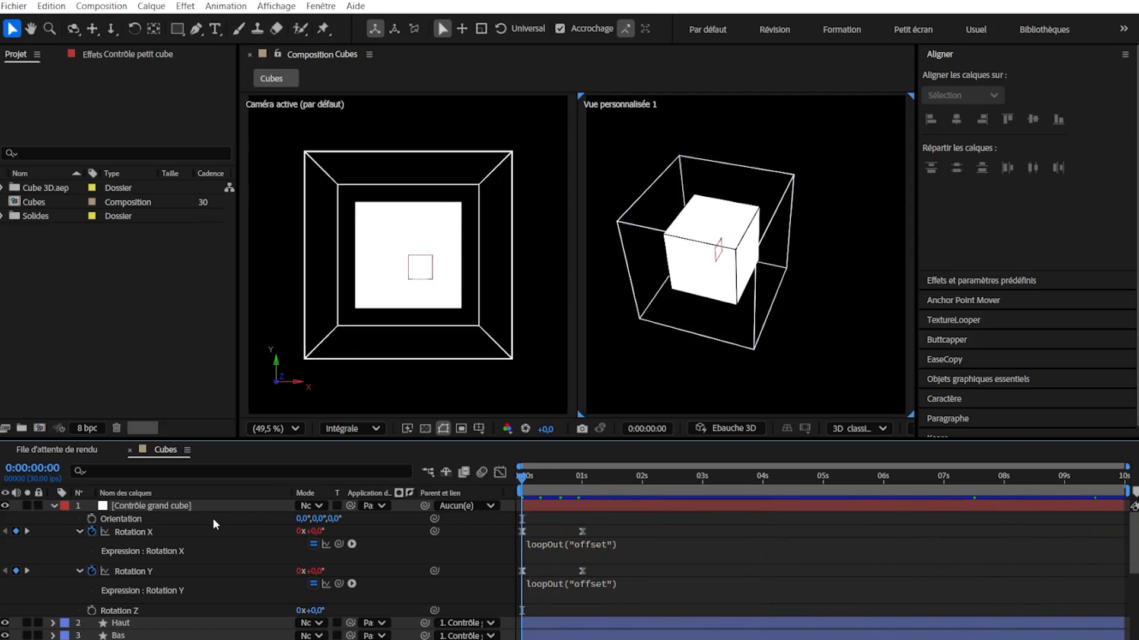
- Copy the Rotation X and Rotation Y animation of Contrôle grand cube to Contrôle petit cube and shift its keyframes 15 frames earlier
{"action": "left_click", "coordinate": [163, 532]}
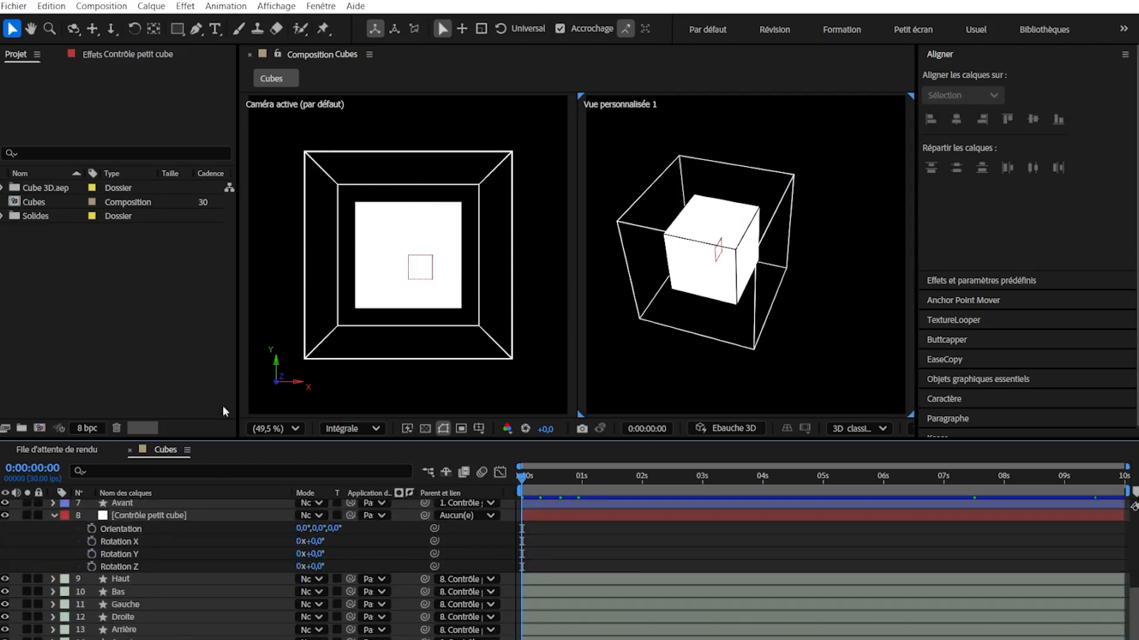
{"action": "left_click", "coordinate": [155, 518]}
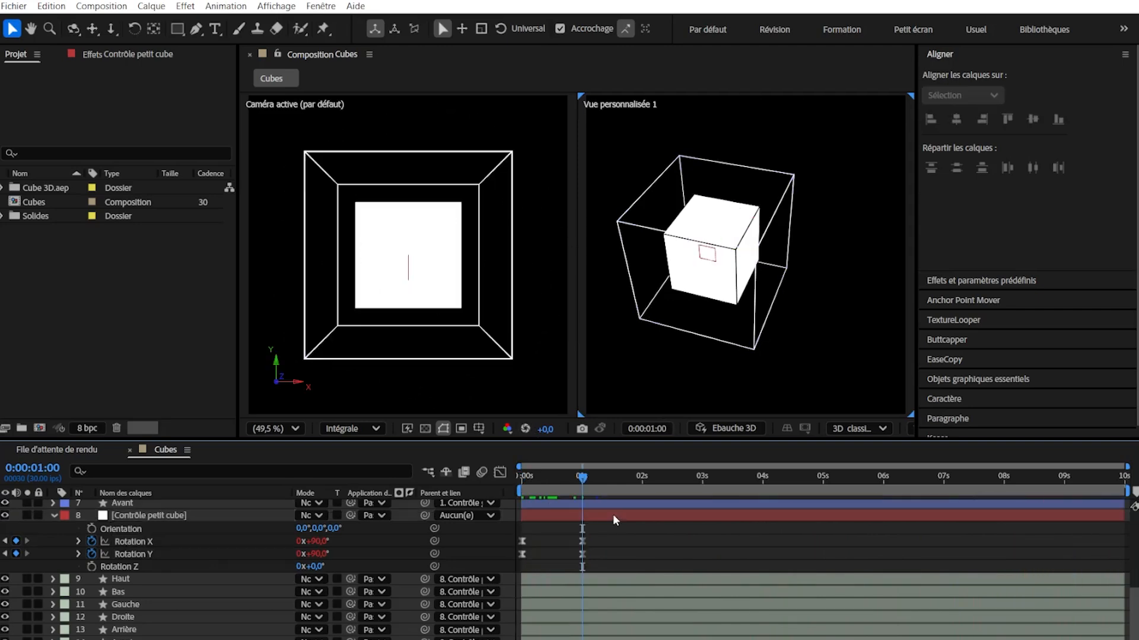
{"action": "left_click_drag", "start_coordinate": [577, 540], "coordinate": [552, 546]}
{"action": "left_click", "coordinate": [582, 542]}
{"action": "left_click_drag", "start_coordinate": [621, 526], "coordinate": [500, 573]}
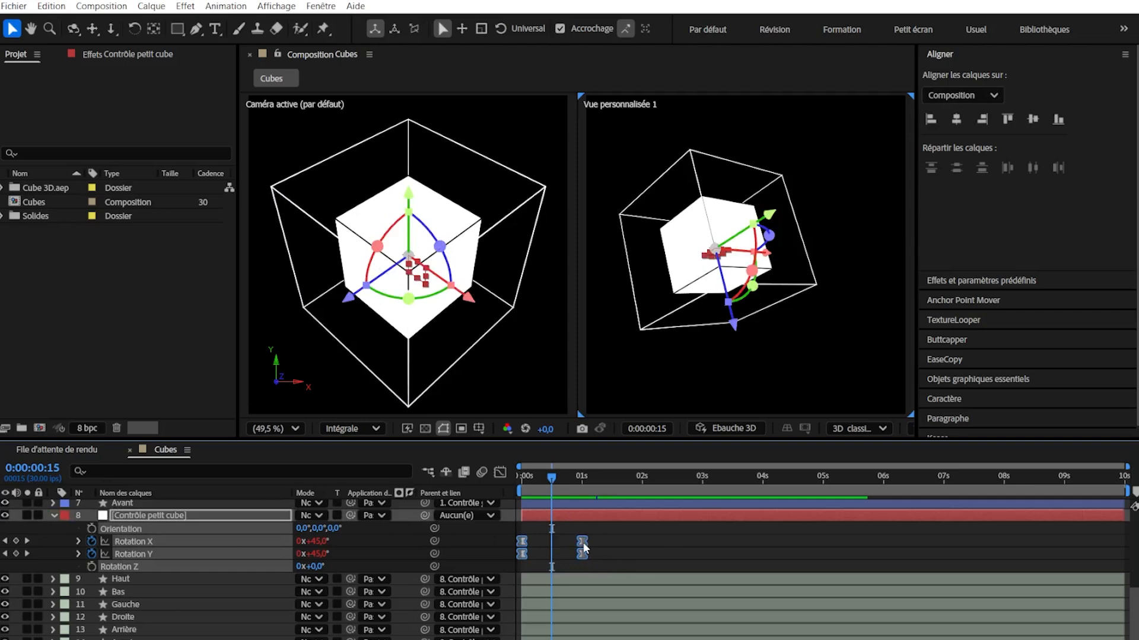
{"action": "left_click_drag", "start_coordinate": [582, 542], "coordinate": [556, 551]}
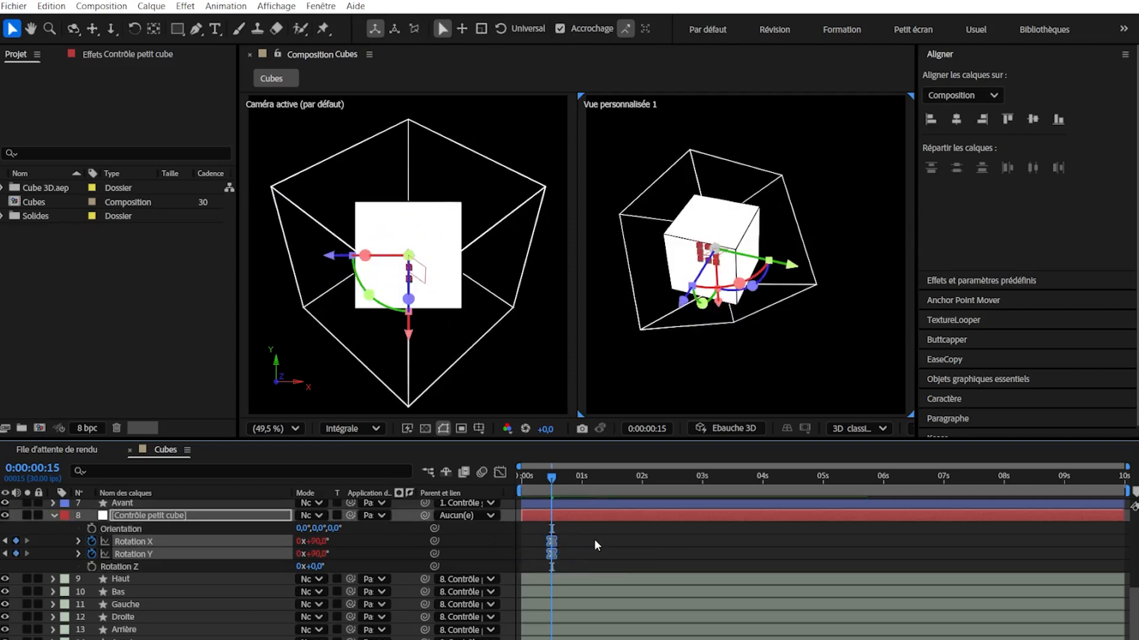
- Preview both cubes rotating with the half-second offset between them
{"action": "left_click", "coordinate": [652, 542]}
{"action": "key", "text": "space"}
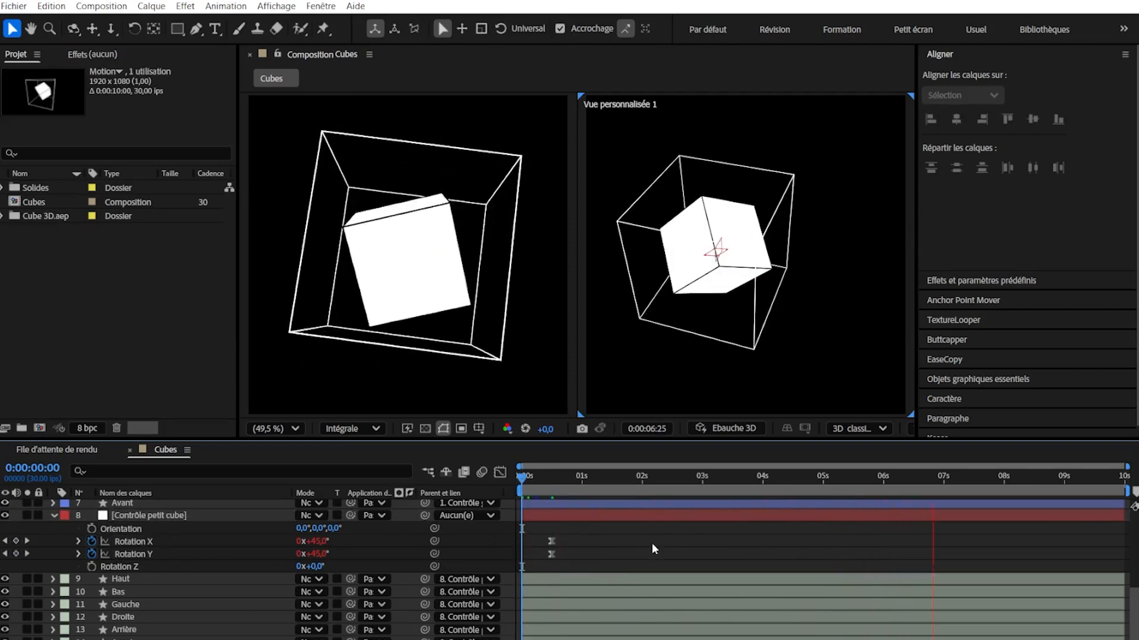
{"action": "key", "text": "space"}
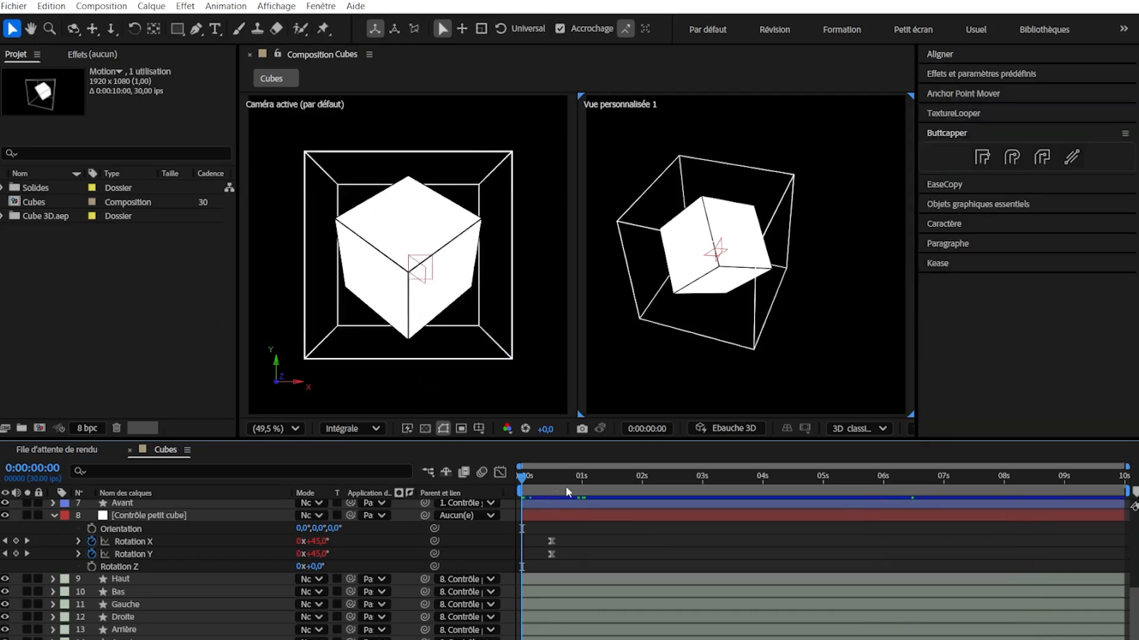
{"action": "key", "text": "space"}
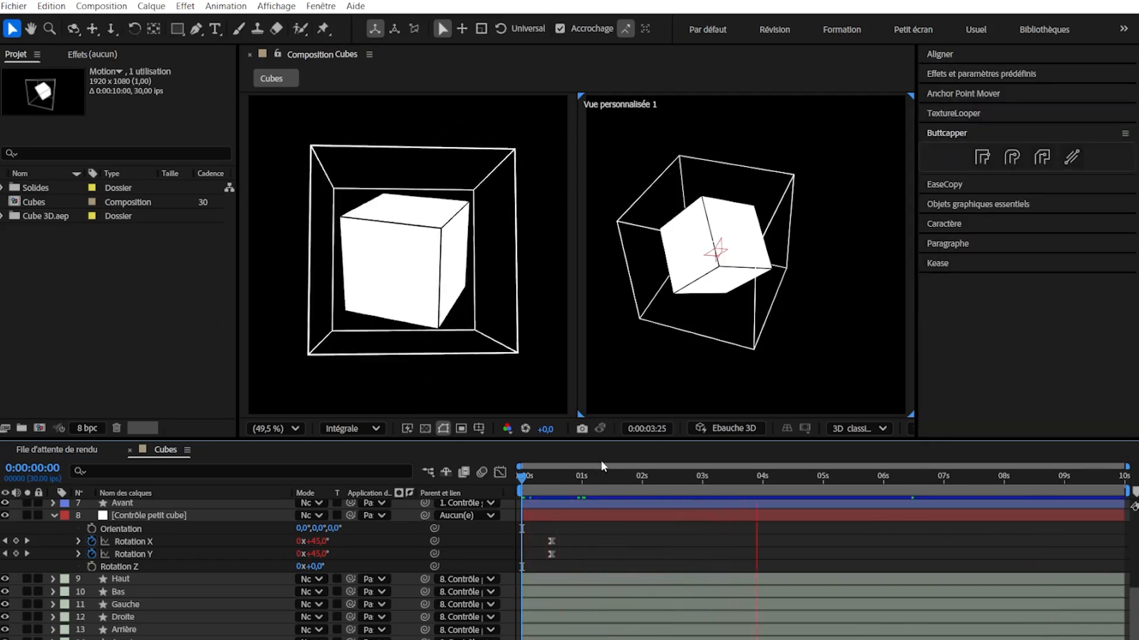
{"action": "key", "text": "space"}
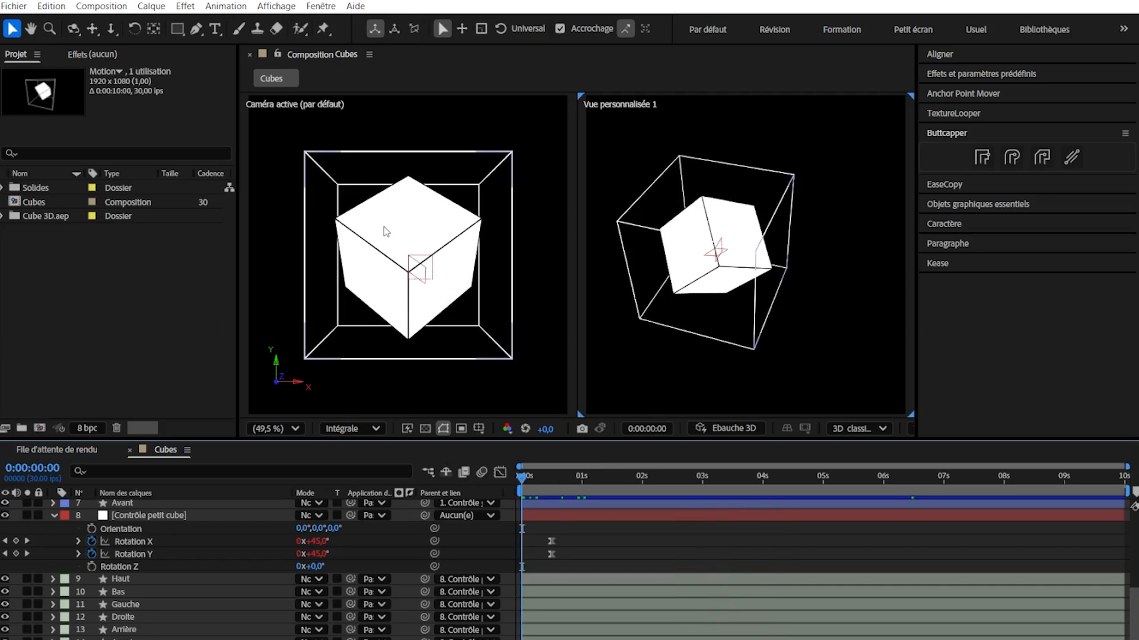
- Switch the composition viewer to a single view (1 vue) and adjust the viewer's width
{"action": "left_click_drag", "start_coordinate": [916, 238], "coordinate": [1043, 238]}
{"action": "left_click", "coordinate": [1019, 428]}
{"action": "left_click", "coordinate": [1030, 452]}
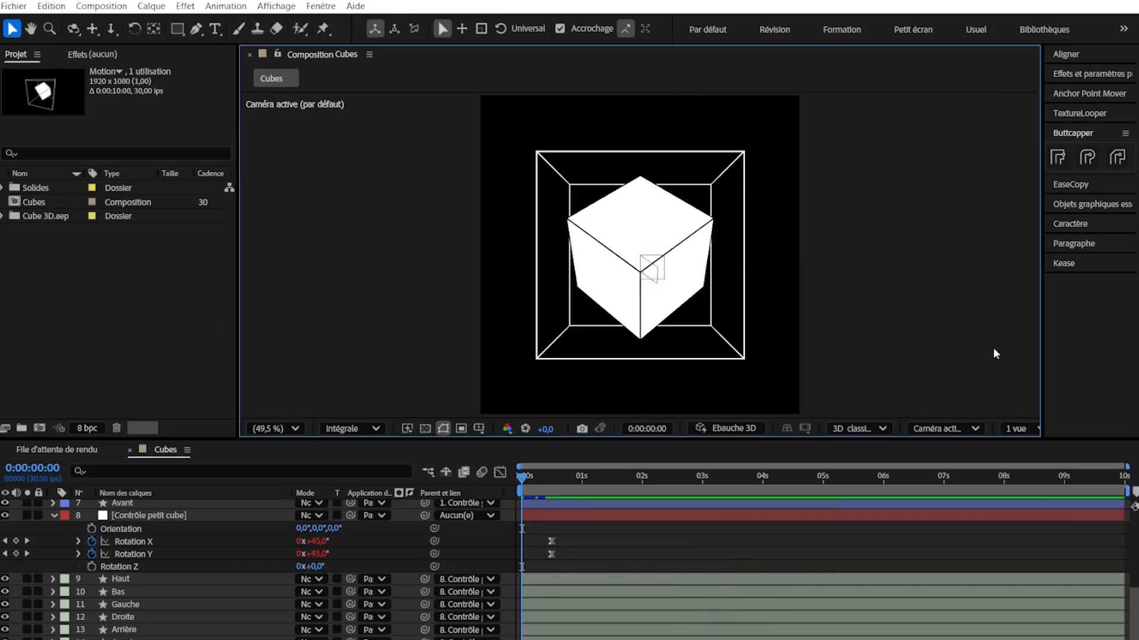
{"action": "left_click_drag", "start_coordinate": [1043, 339], "coordinate": [864, 331]}
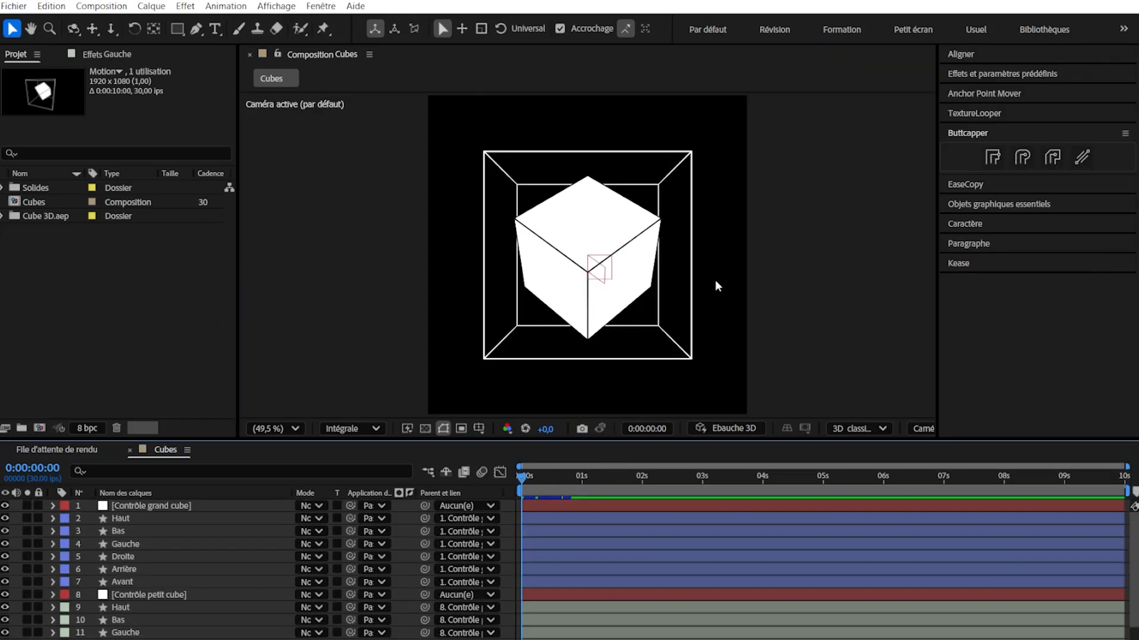
- Try moving around the cubes in the default camera view with the camera tools, and return to the original view
{"action": "key", "text": "y"}
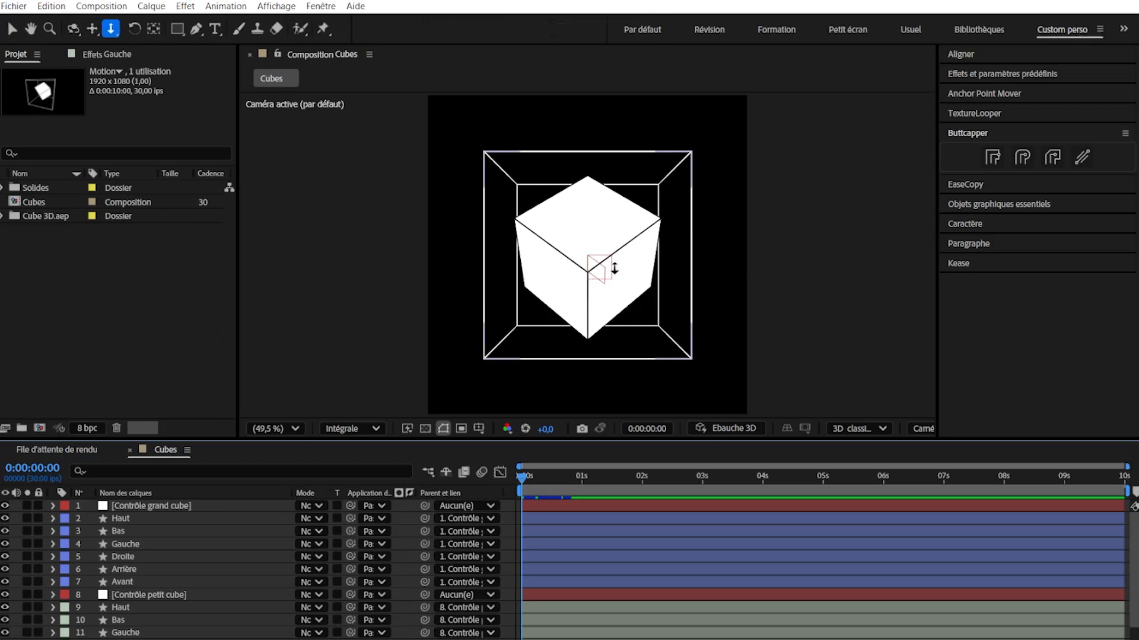
{"action": "left_click_drag", "start_coordinate": [675, 300], "coordinate": [630, 290]}
{"action": "key", "text": "c"}
{"action": "key", "text": "ctrl+alt+shift+backslash"}
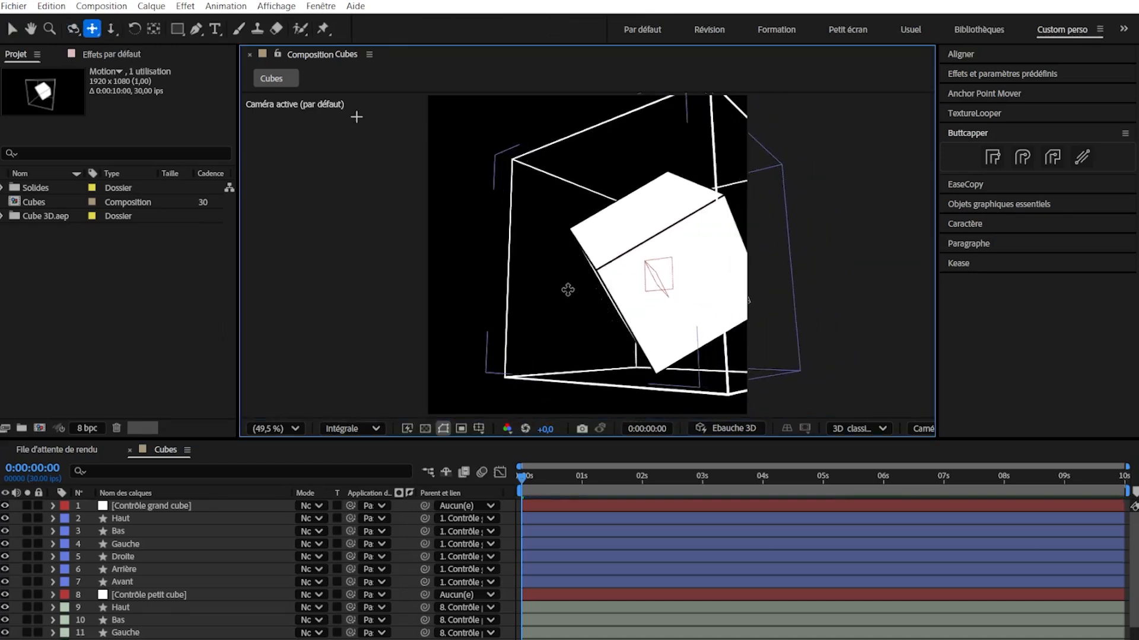
{"action": "key", "text": "v"}
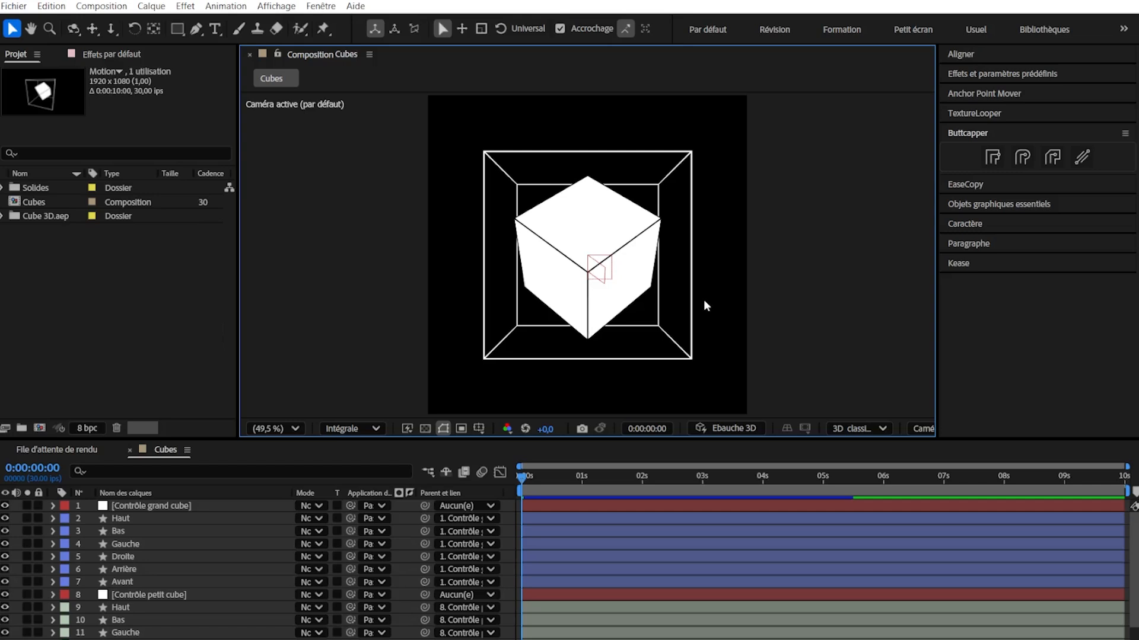
- Preview the cube animation and reveal the keyframed properties of the layers
{"action": "key", "text": "space"}
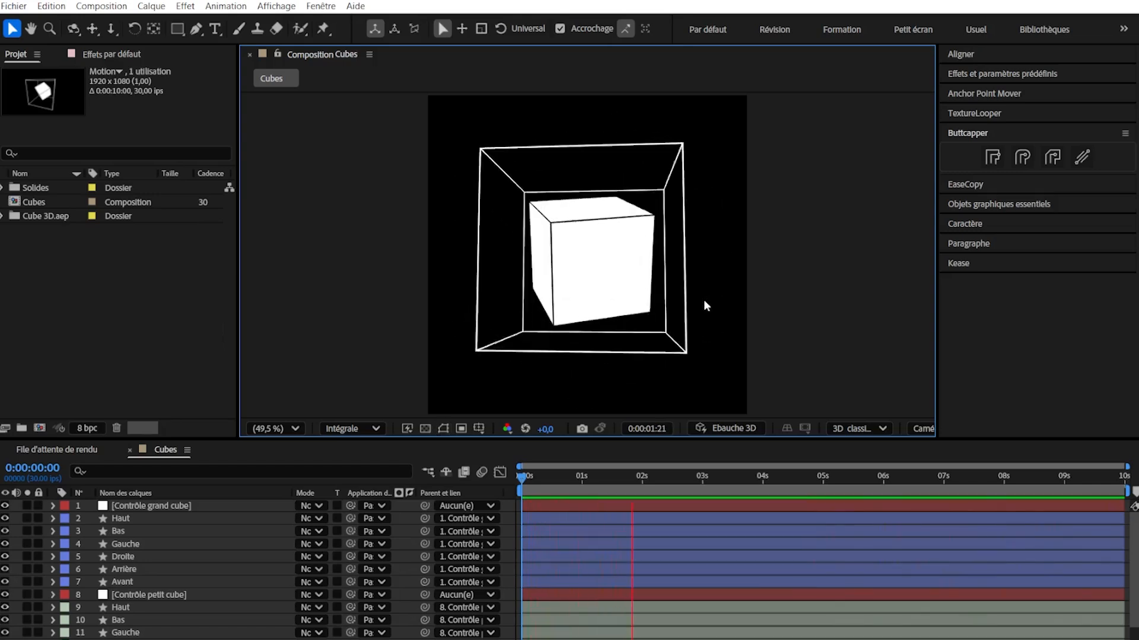
{"action": "key", "text": "space"}
{"action": "key", "text": "u"}
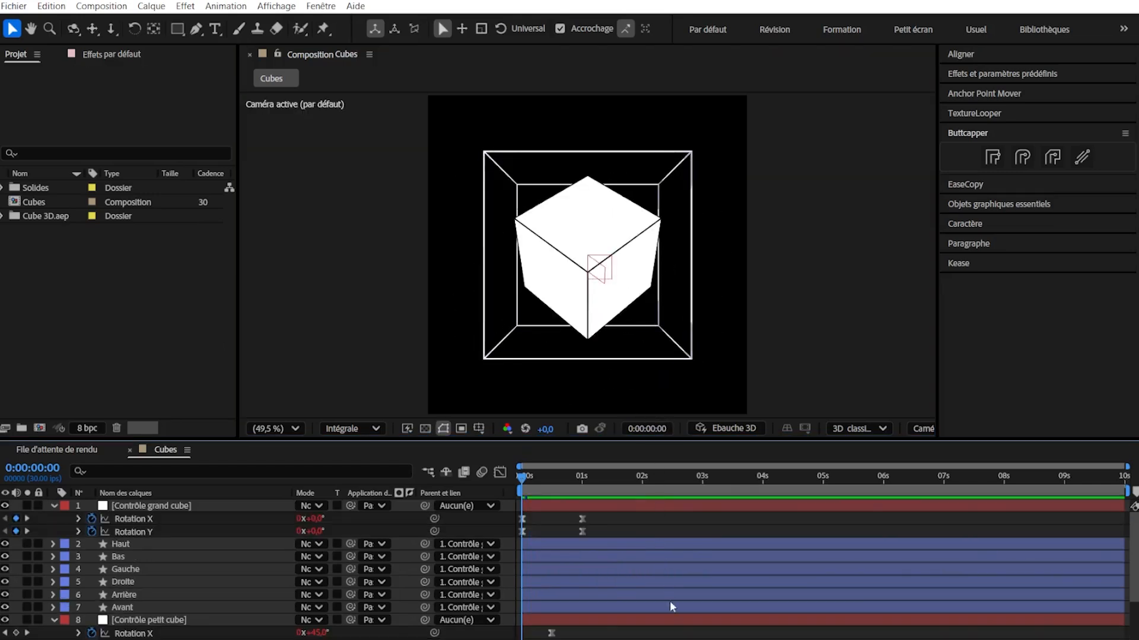
- Add a one-node camera (Caméra à un nœud) named Caméra to the Cubes composition
{"action": "right_click", "coordinate": [656, 521]}
{"action": "mouse_move", "coordinate": [888, 352]}
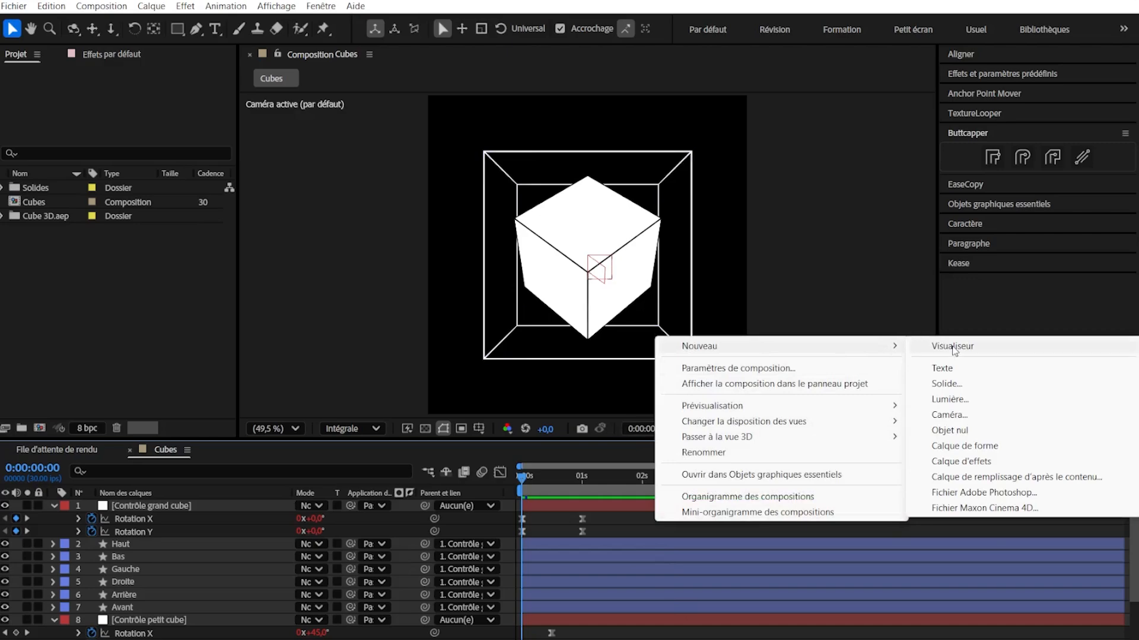
{"action": "left_click", "coordinate": [948, 415]}
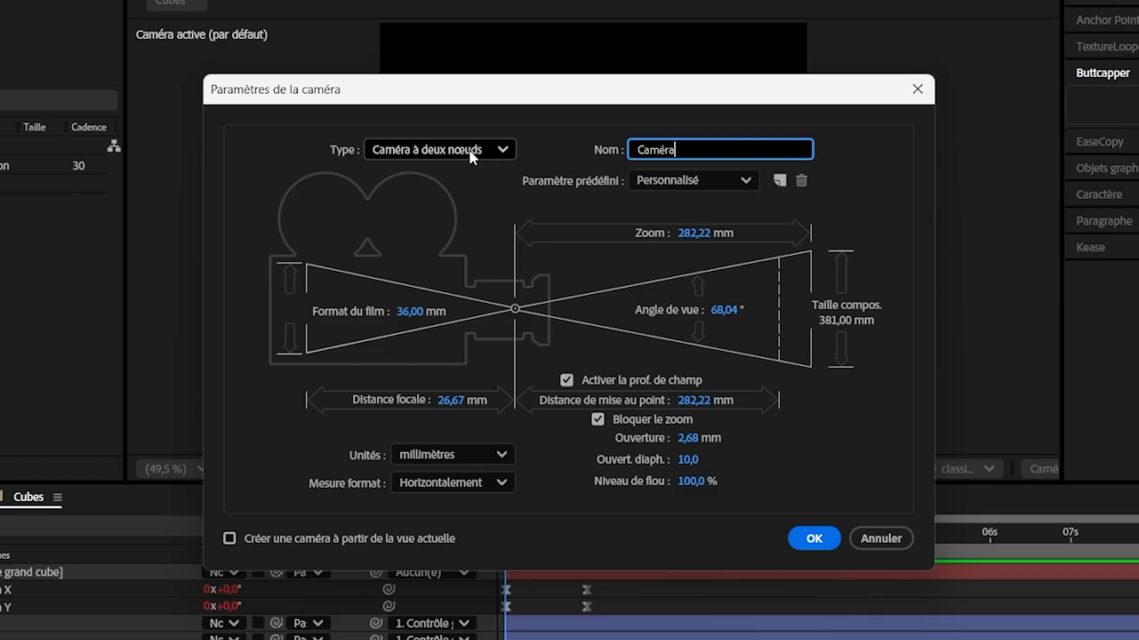
{"action": "left_click", "coordinate": [468, 147]}
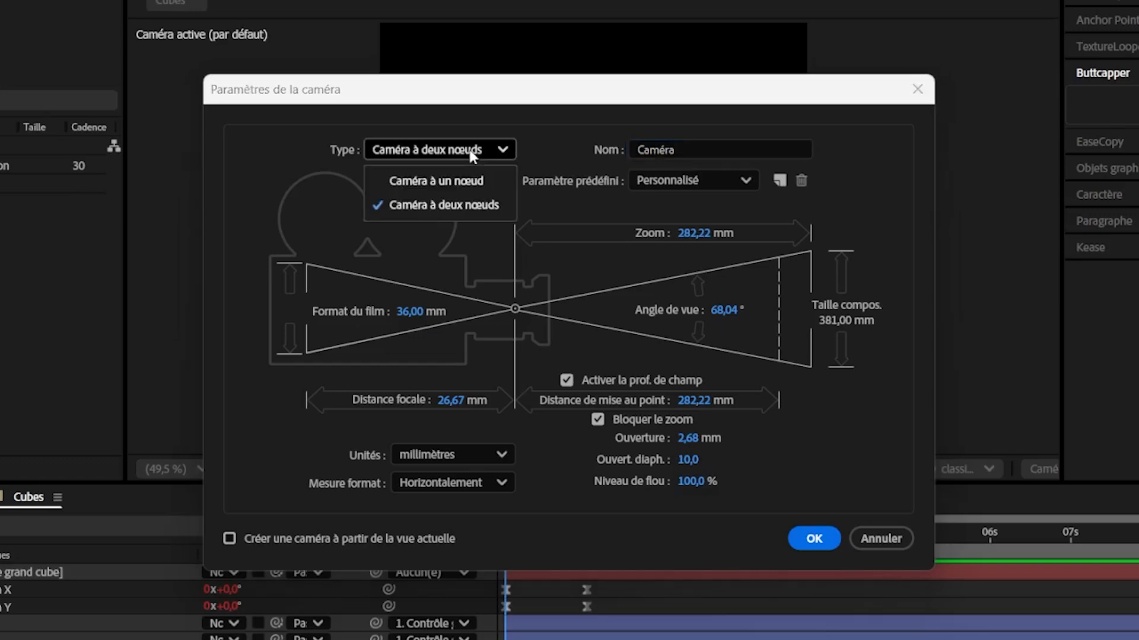
{"action": "left_click", "coordinate": [471, 181]}
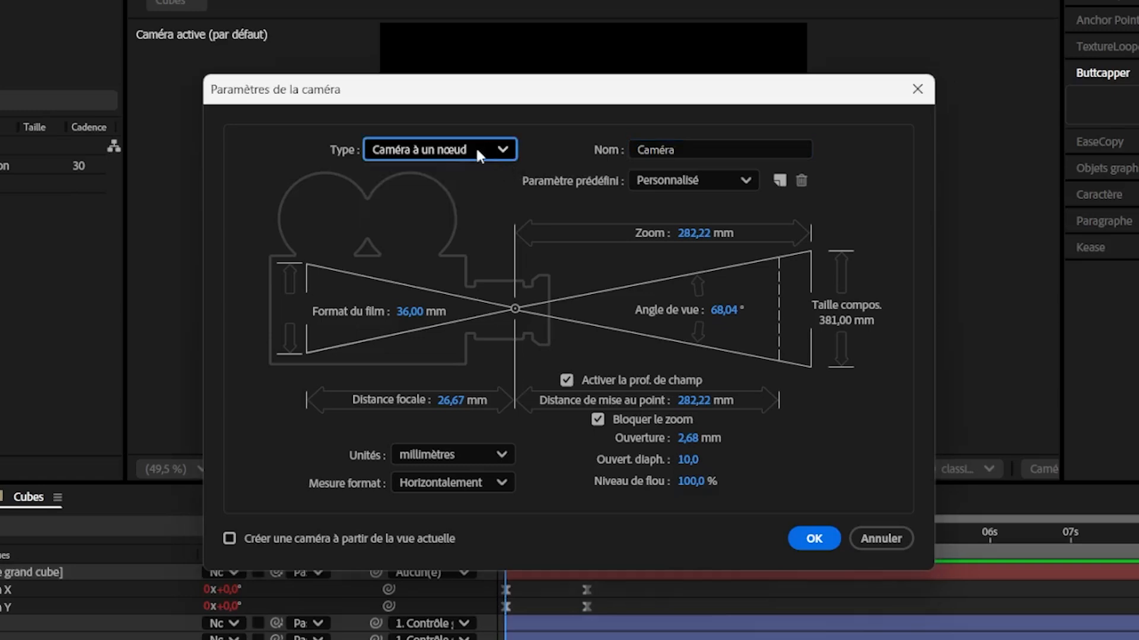
{"action": "left_click", "coordinate": [475, 146]}
{"action": "left_click", "coordinate": [471, 179]}
{"action": "key", "text": "Return"}
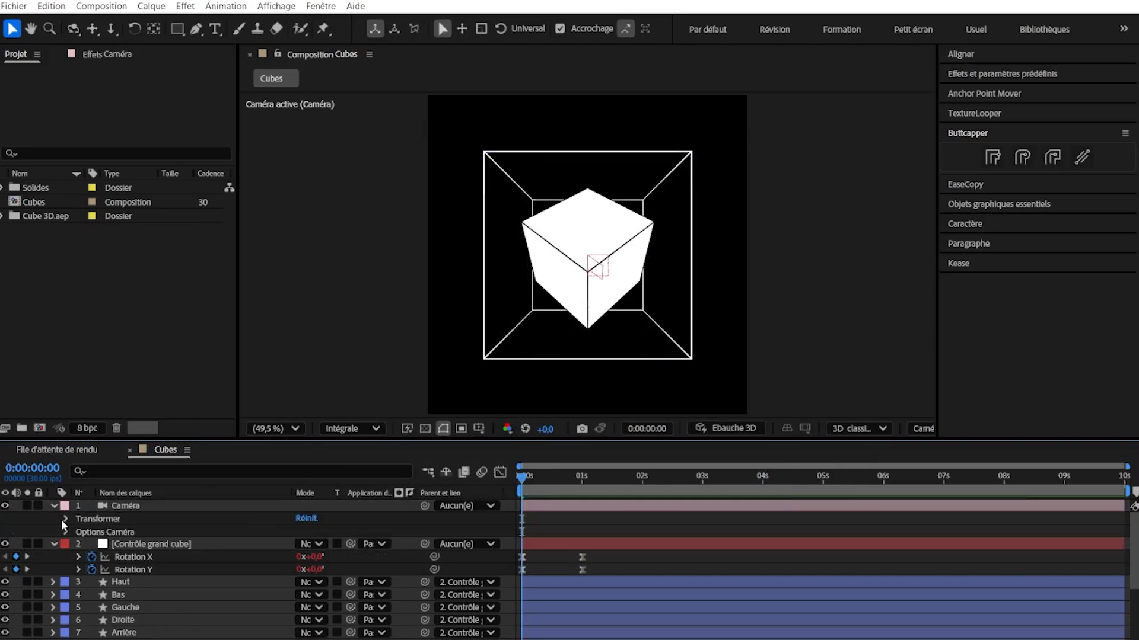
- Set the camera's X position to 649 and display the scene in two views
{"action": "left_click", "coordinate": [64, 519]}
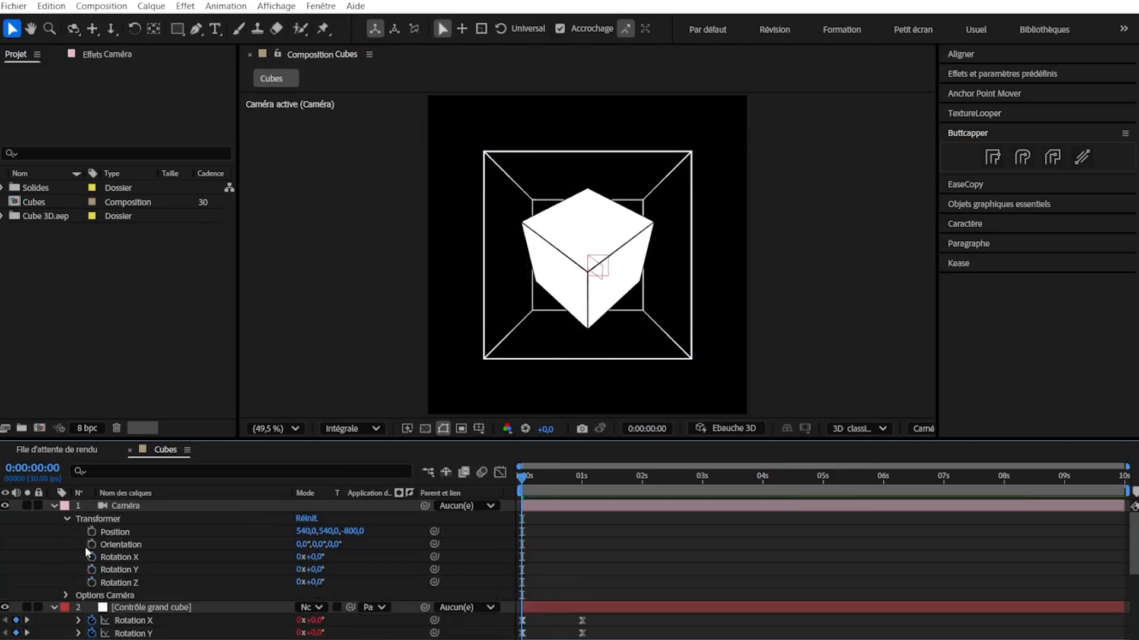
{"action": "left_click", "coordinate": [250, 533]}
{"action": "left_click_drag", "start_coordinate": [328, 532], "coordinate": [681, 537]}
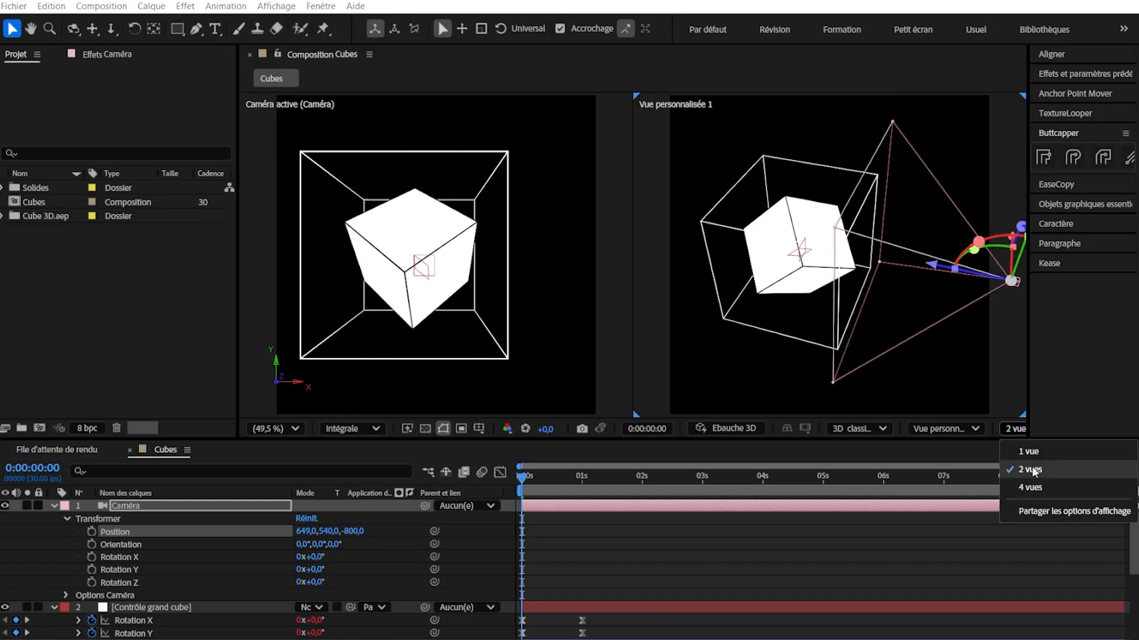
{"action": "left_click", "coordinate": [855, 562]}
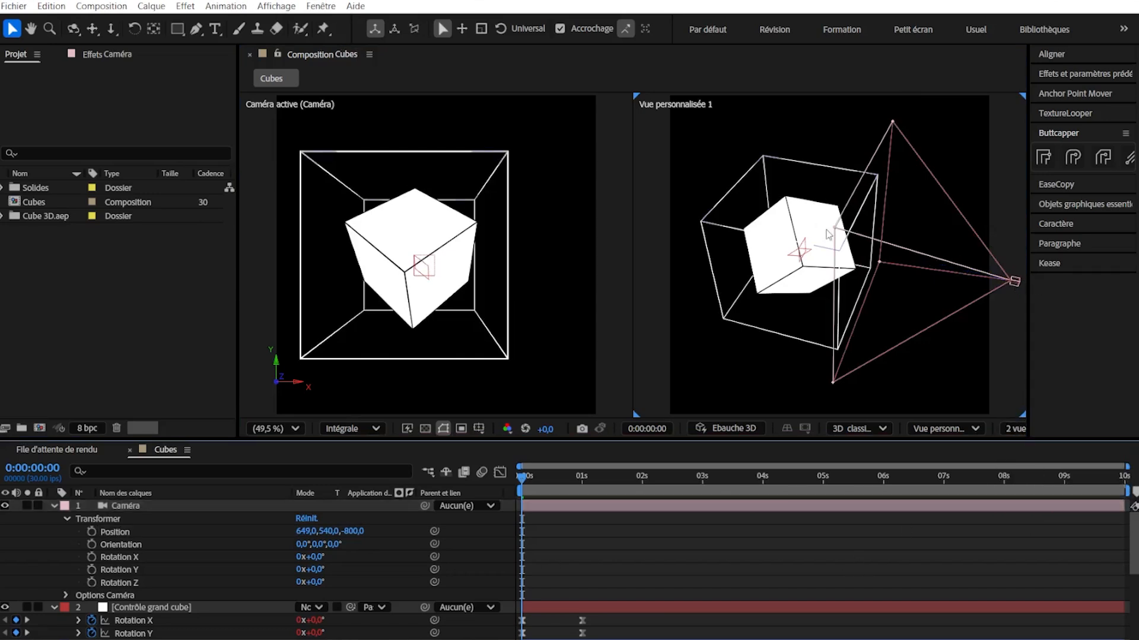
{"action": "left_click_drag", "start_coordinate": [313, 531], "coordinate": [790, 446]}
{"action": "key", "text": "ctrl+z"}
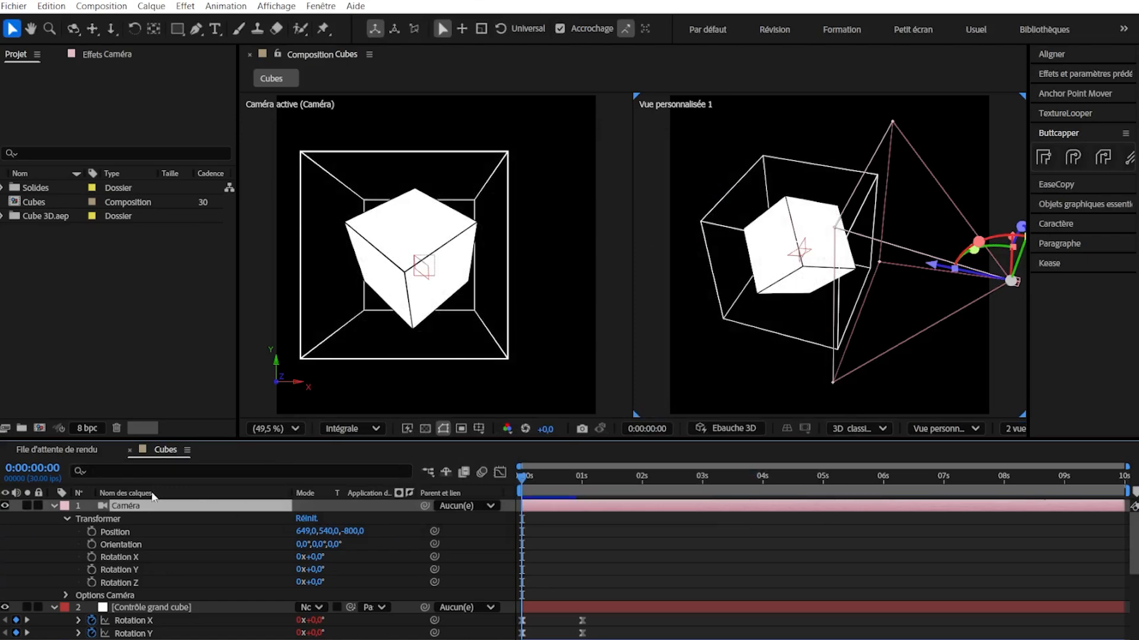
- Change the type of the existing camera to Caméra à deux nœuds in its settings
{"action": "double_click", "coordinate": [149, 508]}
{"action": "left_click", "coordinate": [501, 190]}
{"action": "left_click", "coordinate": [499, 230]}
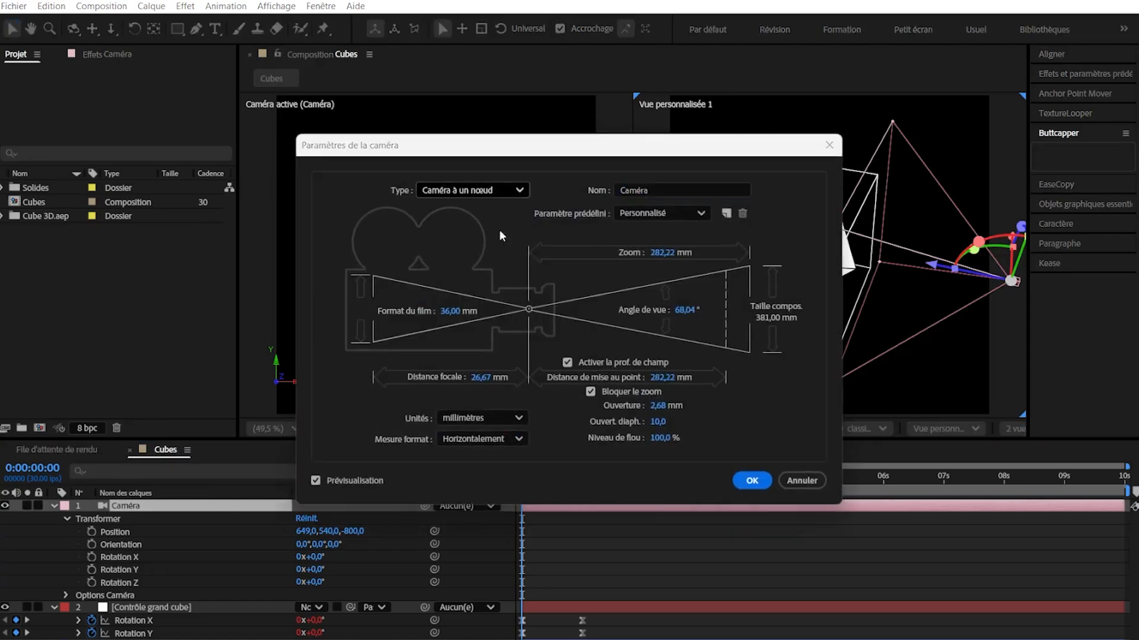
{"action": "key", "text": "Return"}
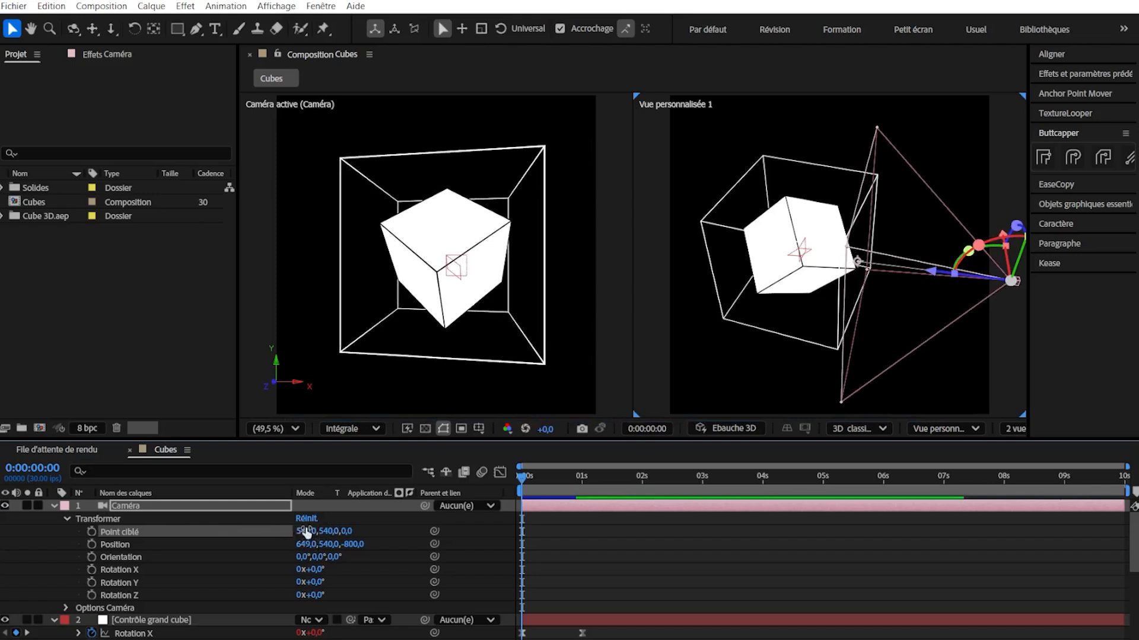
- Move the camera's Point ciblé to 596, 534, 0
{"action": "left_click_drag", "start_coordinate": [306, 533], "coordinate": [258, 510]}
{"action": "left_click_drag", "start_coordinate": [319, 533], "coordinate": [390, 544]}
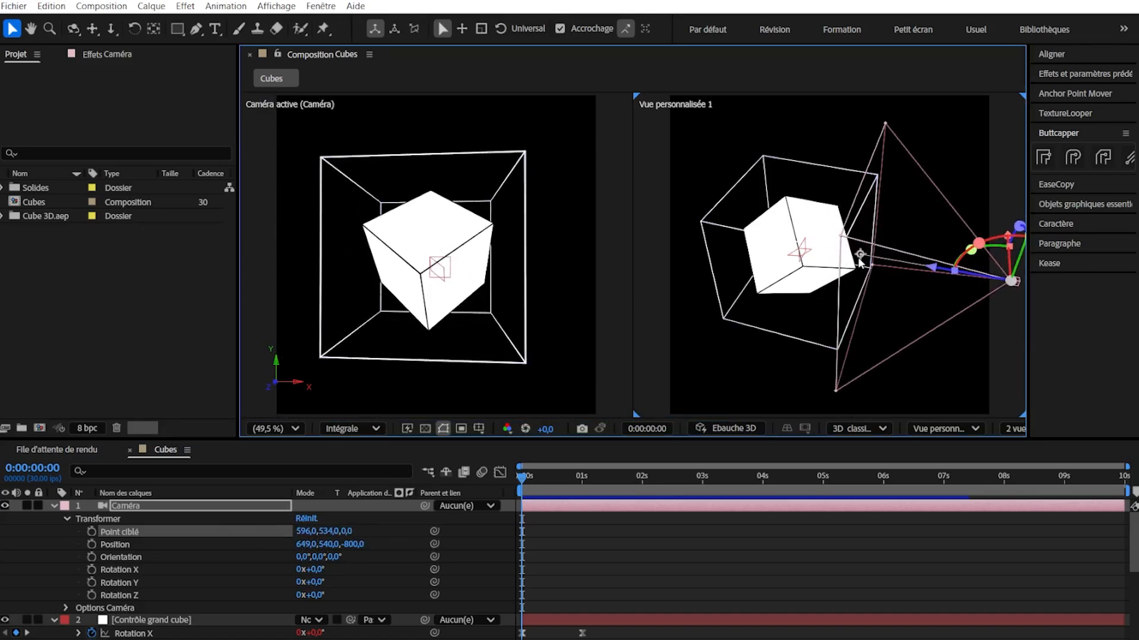
- Try moving the camera's target in the custom view, undo it, and adjust the camera's Position instead
{"action": "left_click_drag", "start_coordinate": [861, 253], "coordinate": [840, 236]}
{"action": "key", "text": "ctrl+z"}
{"action": "left_click_drag", "start_coordinate": [303, 544], "coordinate": [324, 523]}
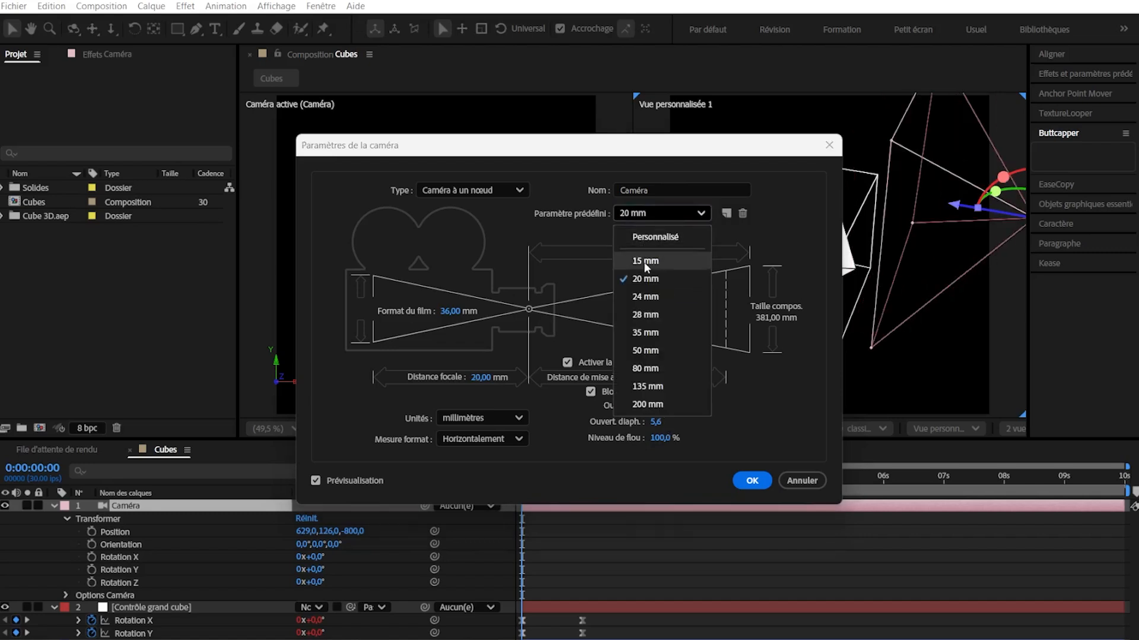
- Try the 15, 28, 24, 35 and 80 mm lens presets in the camera settings to compare their framing
{"action": "left_click", "coordinate": [645, 261]}
{"action": "left_click", "coordinate": [654, 217]}
{"action": "left_click", "coordinate": [646, 314]}
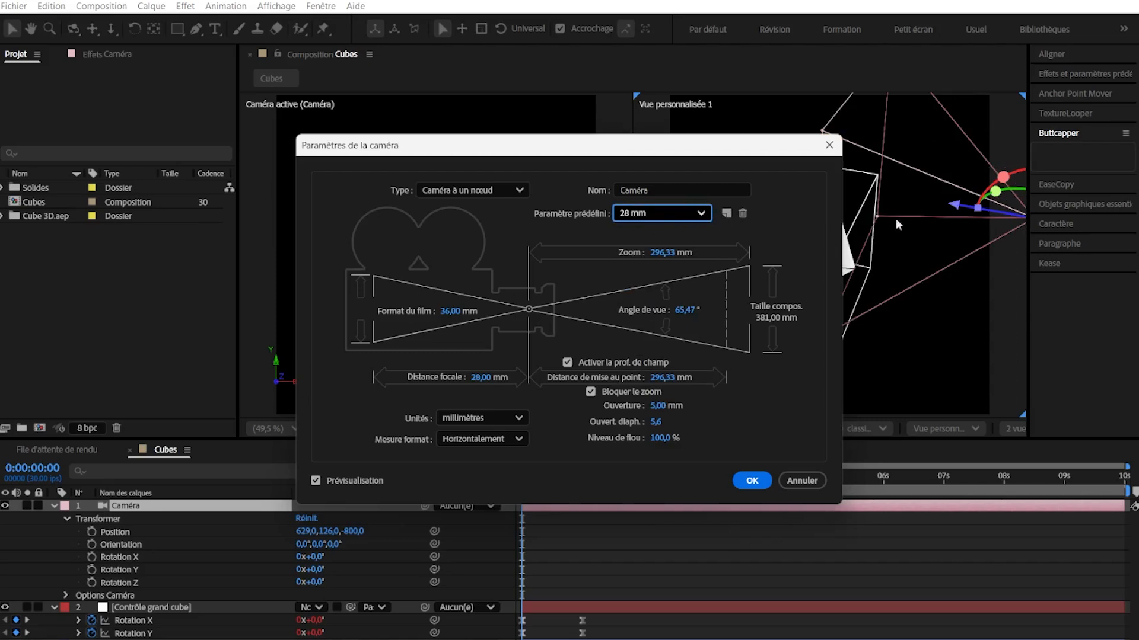
{"action": "left_click", "coordinate": [681, 213]}
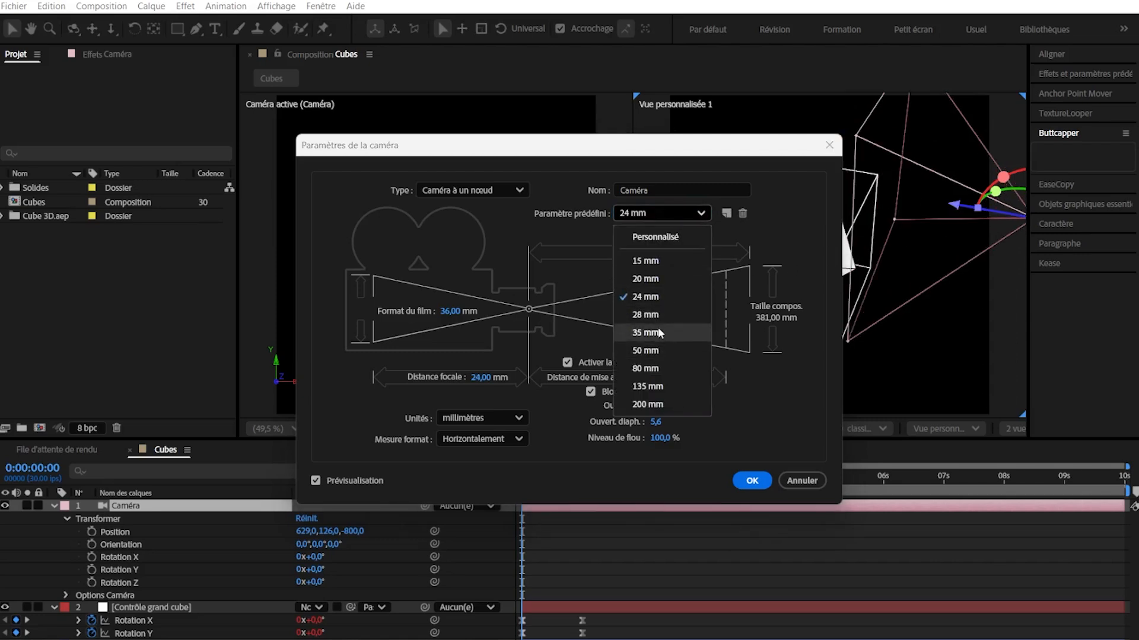
{"action": "left_click", "coordinate": [657, 332]}
{"action": "left_click", "coordinate": [653, 213]}
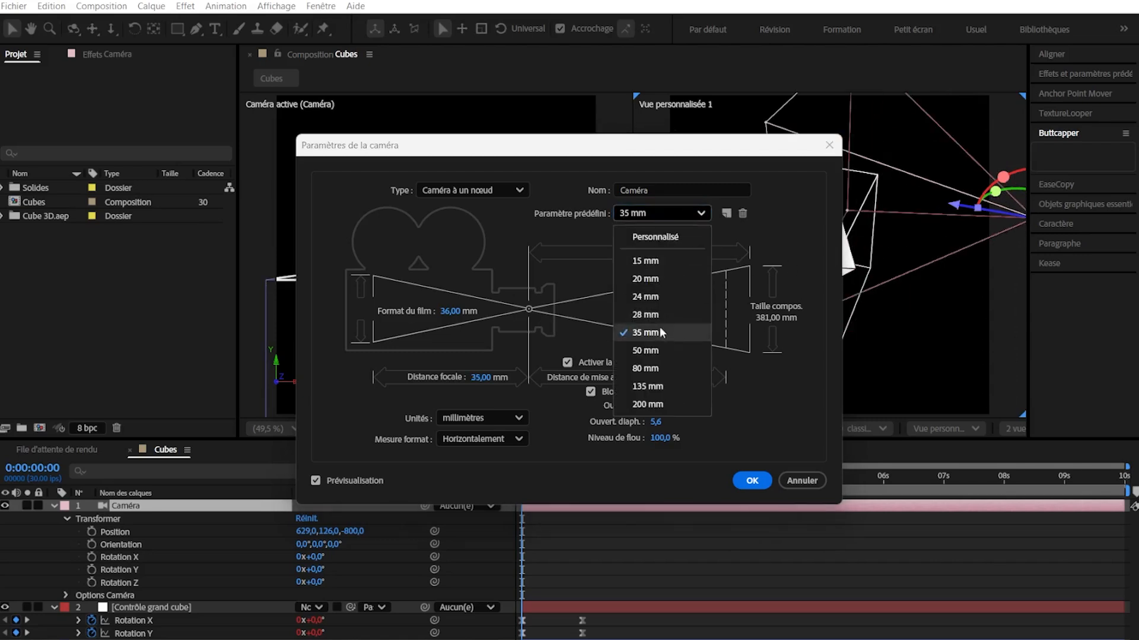
{"action": "left_click", "coordinate": [652, 385]}
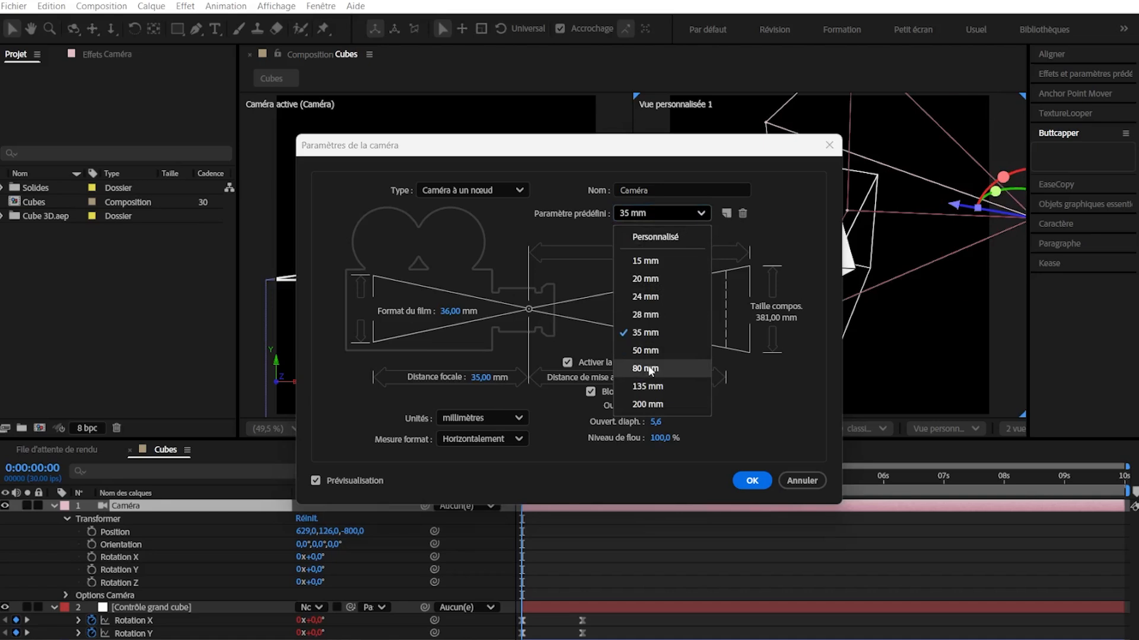
{"action": "left_click", "coordinate": [651, 370]}
{"action": "left_click", "coordinate": [653, 214]}
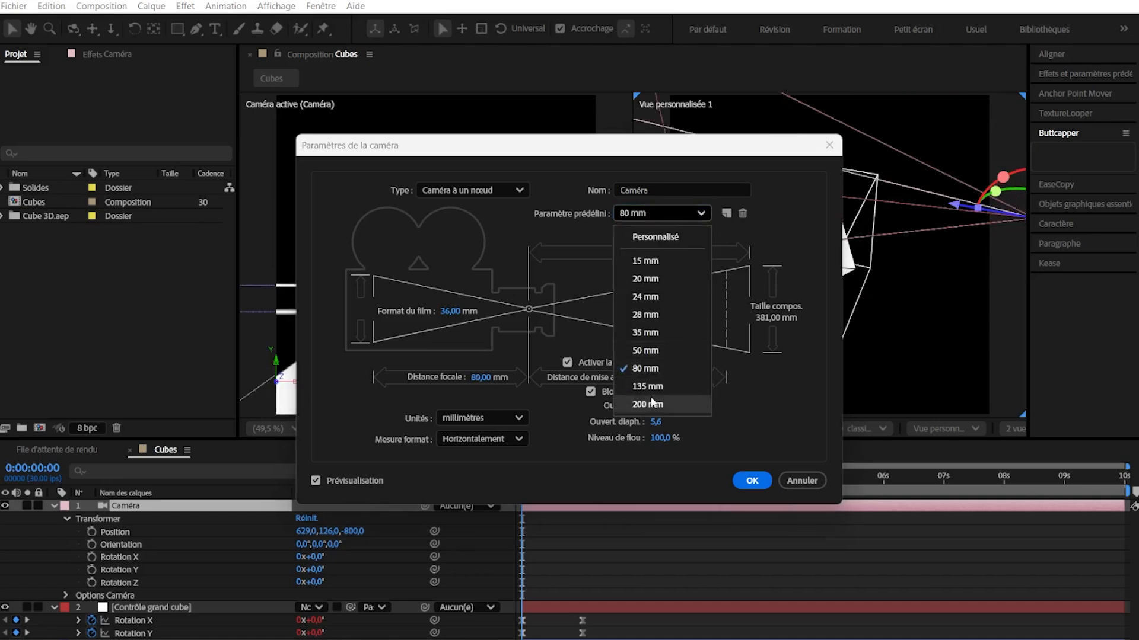
- Compare the 15 mm and 200 mm lens presets in the custom view, finishing with the camera set to 15 mm
{"action": "left_click", "coordinate": [642, 260]}
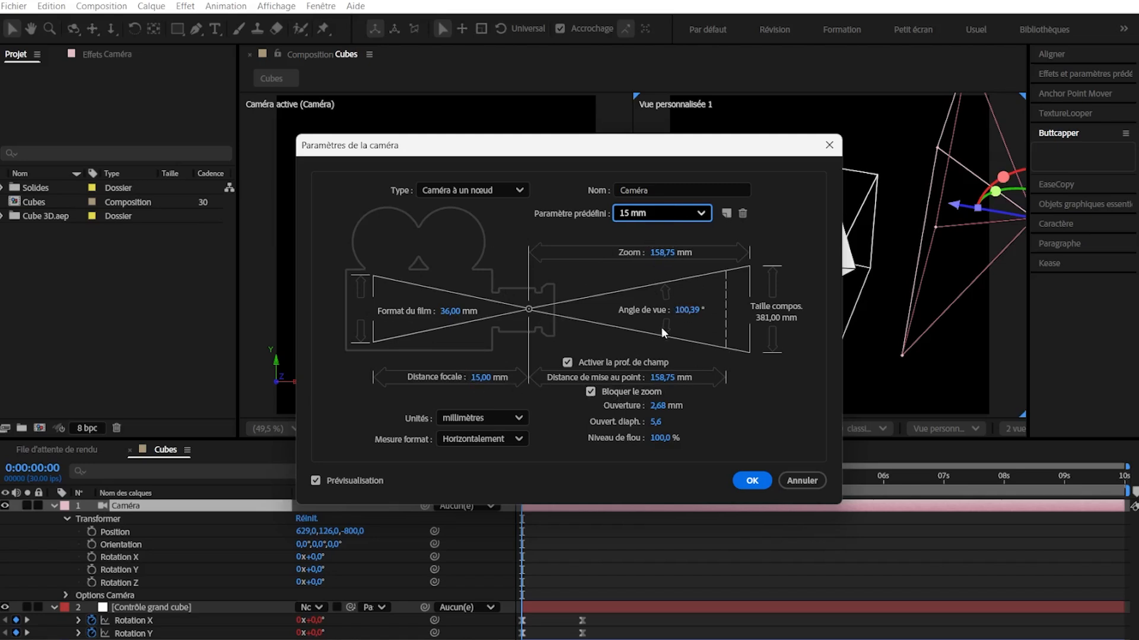
{"action": "left_click", "coordinate": [665, 213]}
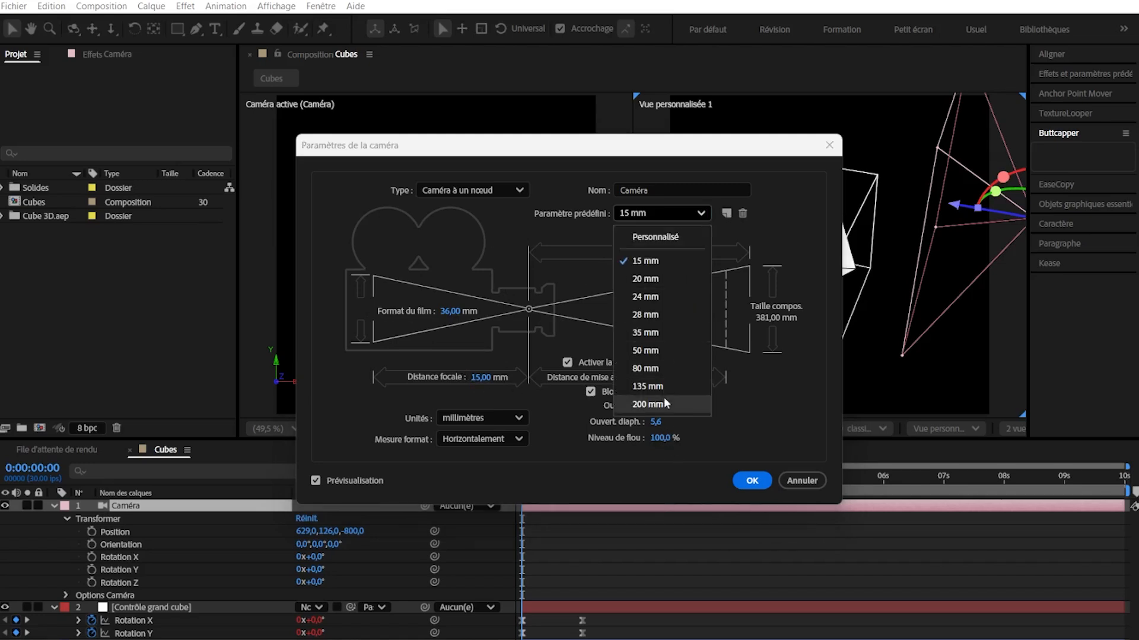
{"action": "left_click", "coordinate": [648, 266]}
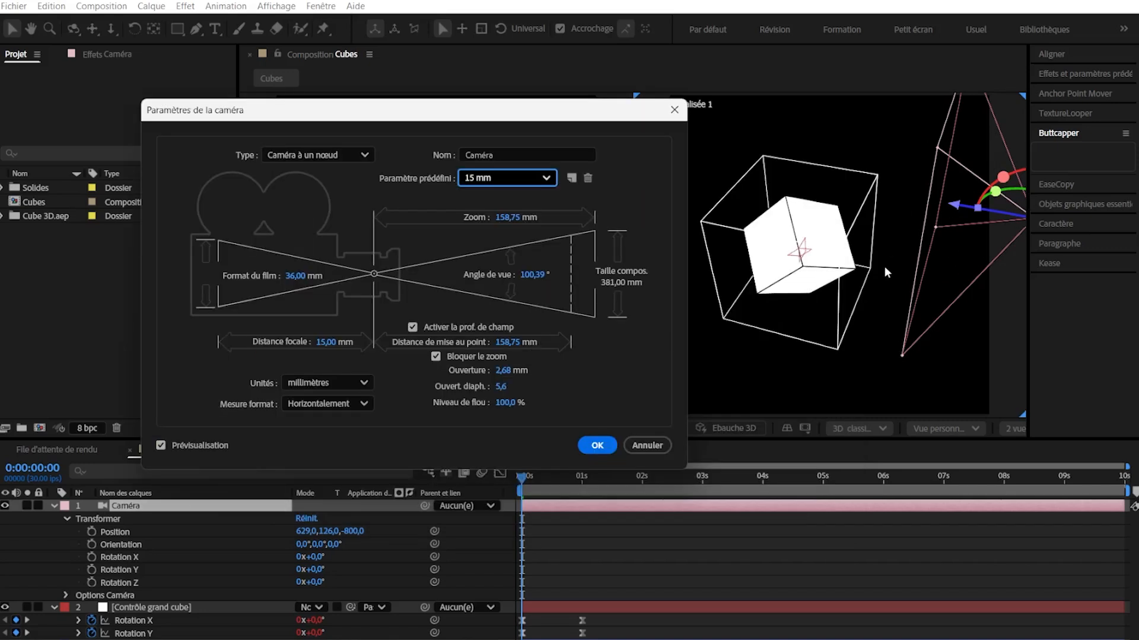
{"action": "left_click", "coordinate": [507, 178]}
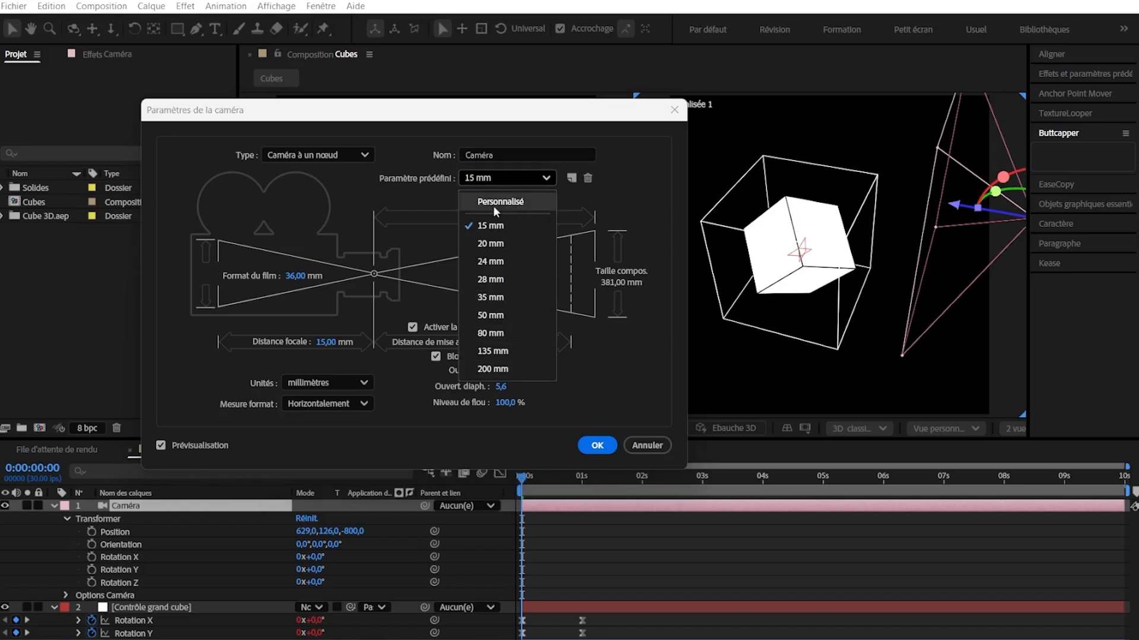
{"action": "left_click", "coordinate": [492, 369]}
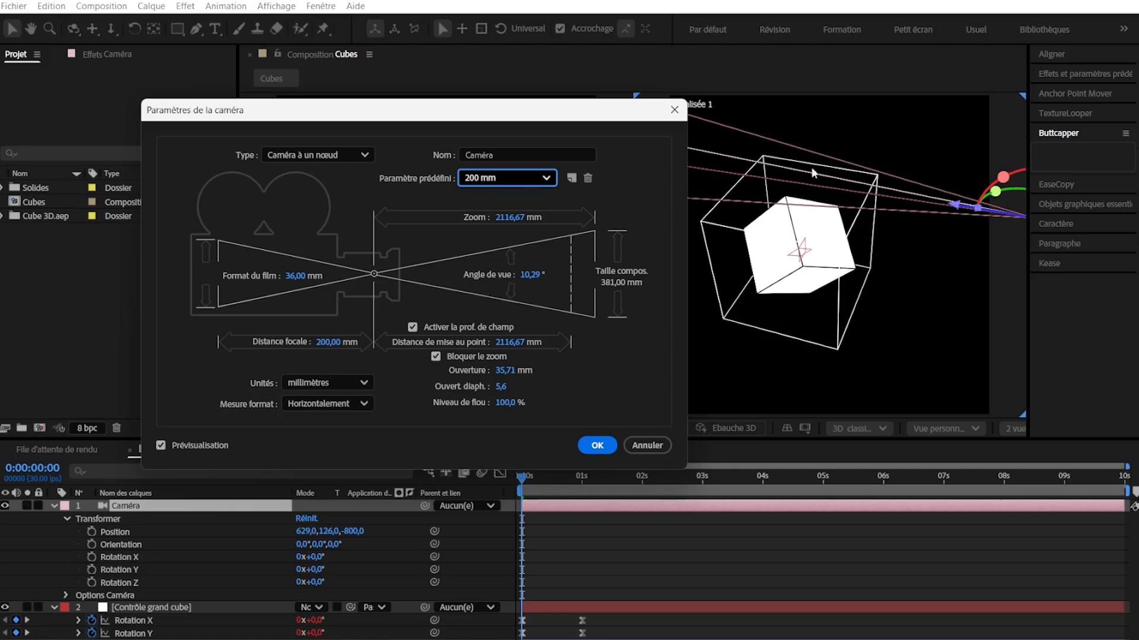
{"action": "left_click_drag", "start_coordinate": [446, 111], "coordinate": [346, 108]}
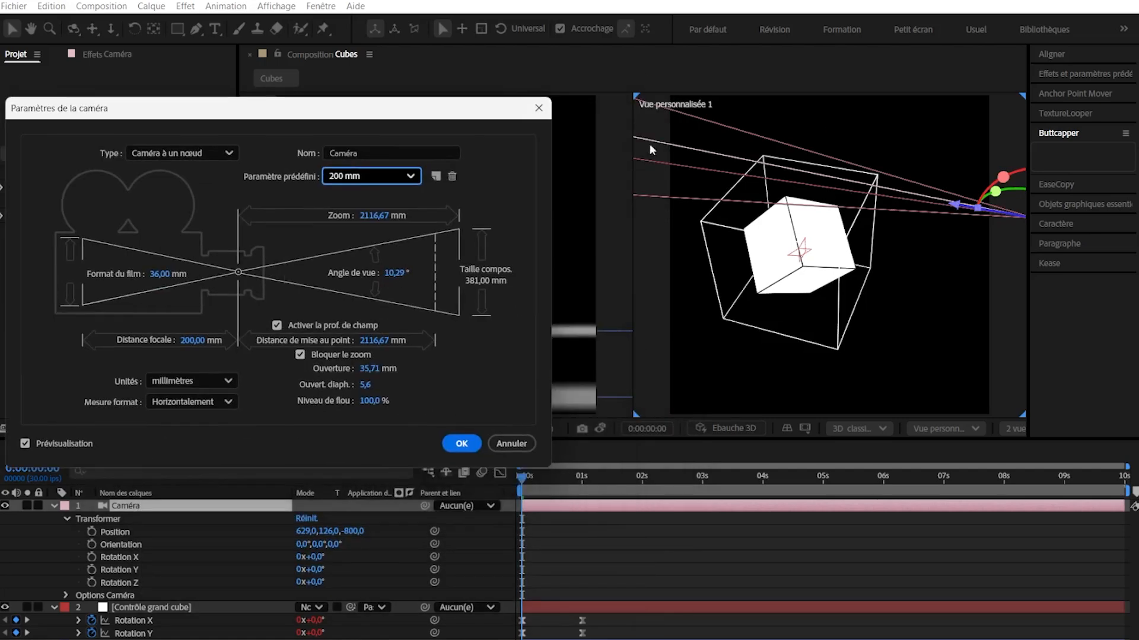
{"action": "left_click_drag", "start_coordinate": [380, 215], "coordinate": [659, 241]}
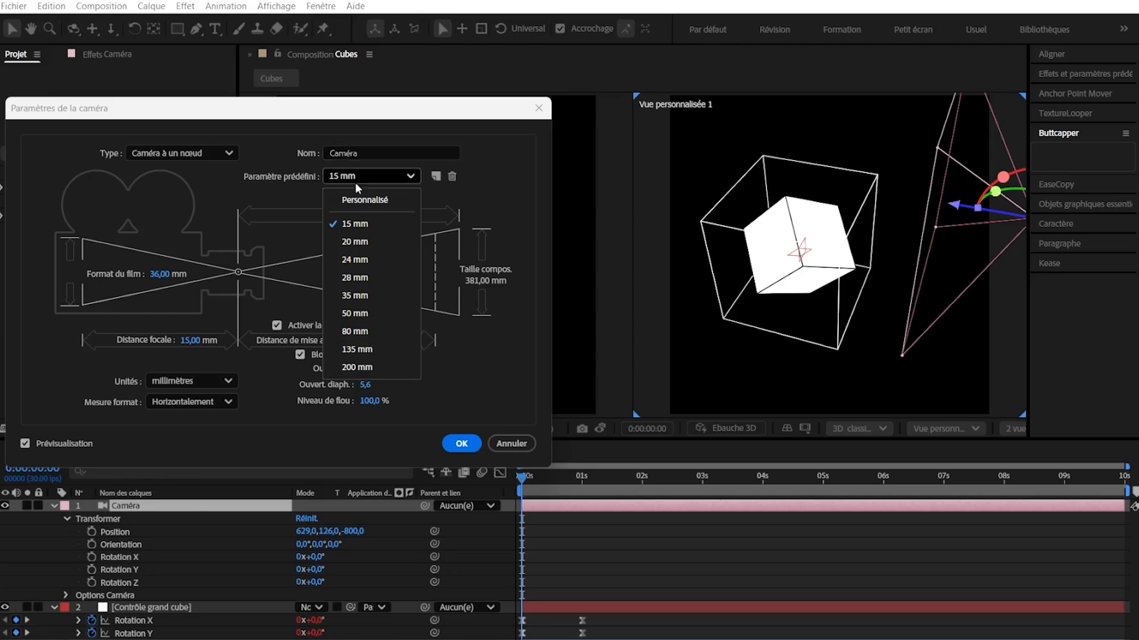
{"action": "left_click", "coordinate": [357, 369]}
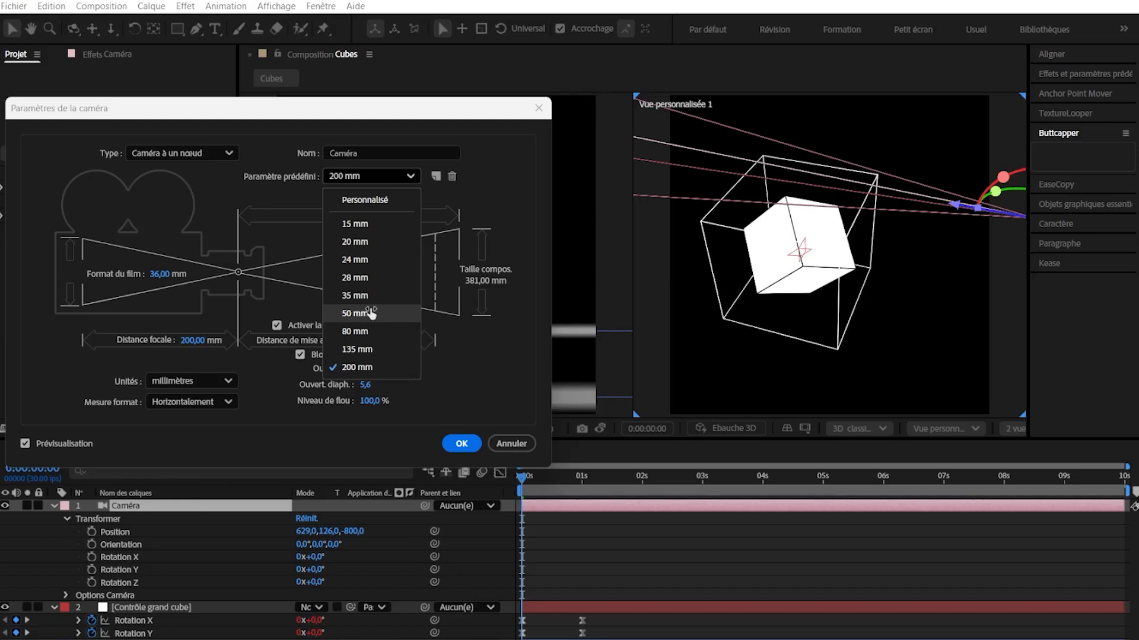
{"action": "left_click", "coordinate": [380, 225]}
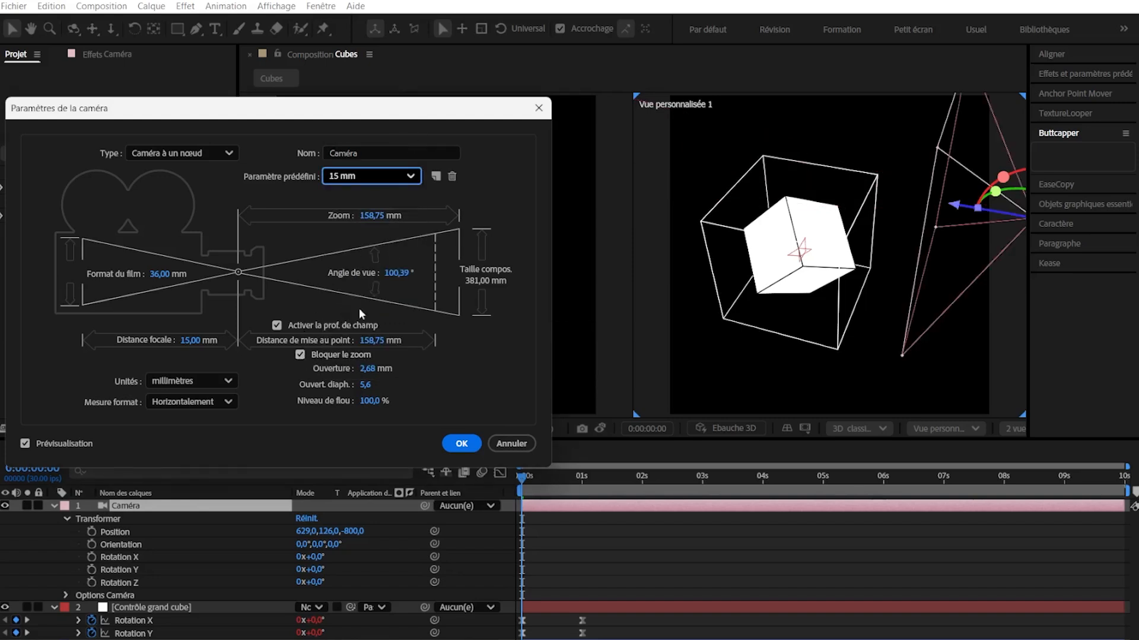
- Toggle the camera's depth of field off and on, try its focus distance, and apply the settings with depth of field active
{"action": "left_click", "coordinate": [277, 326]}
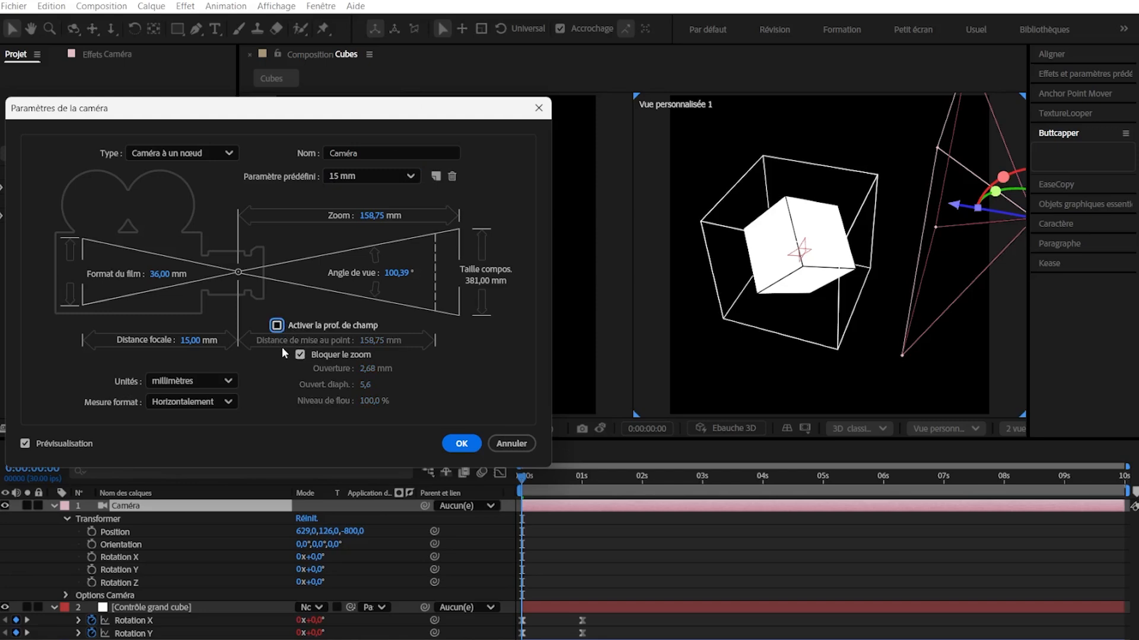
{"action": "left_click", "coordinate": [277, 326]}
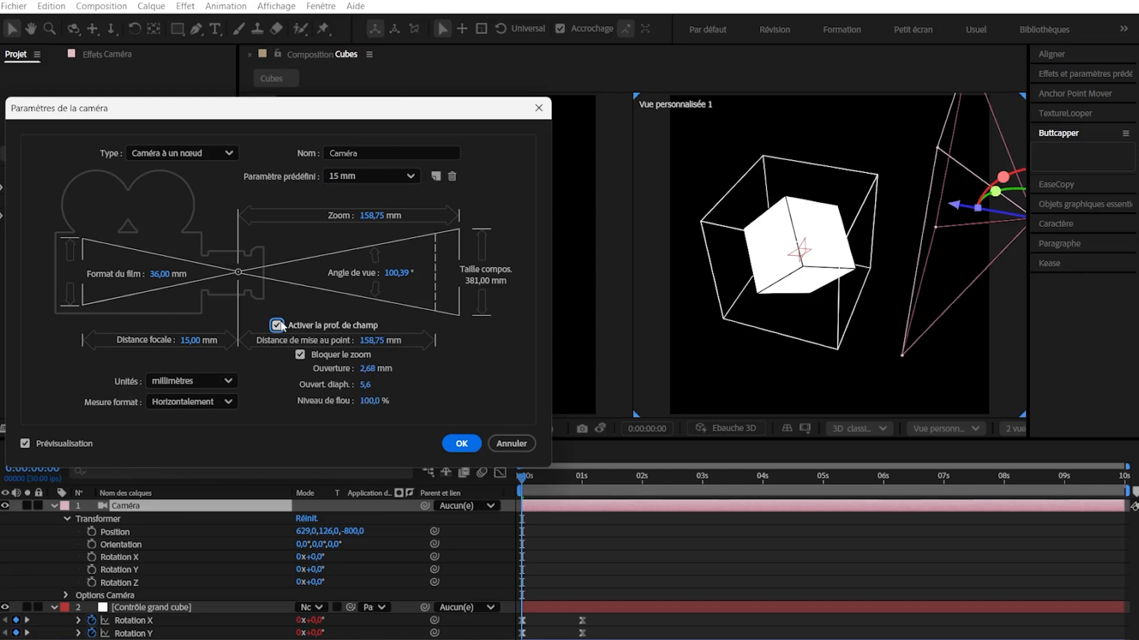
{"action": "left_click", "coordinate": [276, 326]}
{"action": "left_click", "coordinate": [277, 325]}
{"action": "left_click_drag", "start_coordinate": [381, 341], "coordinate": [486, 355]}
{"action": "key", "text": "Return"}
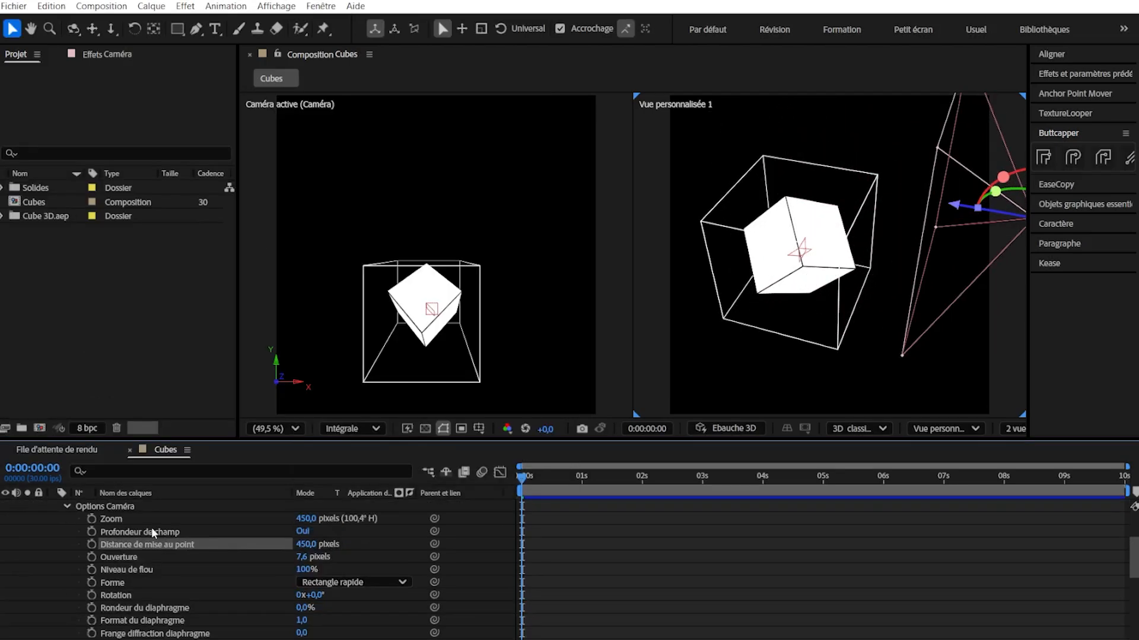
- Set Profondeur de champ to Non in the camera's options and look through the remaining camera properties
{"action": "left_click", "coordinate": [67, 506]}
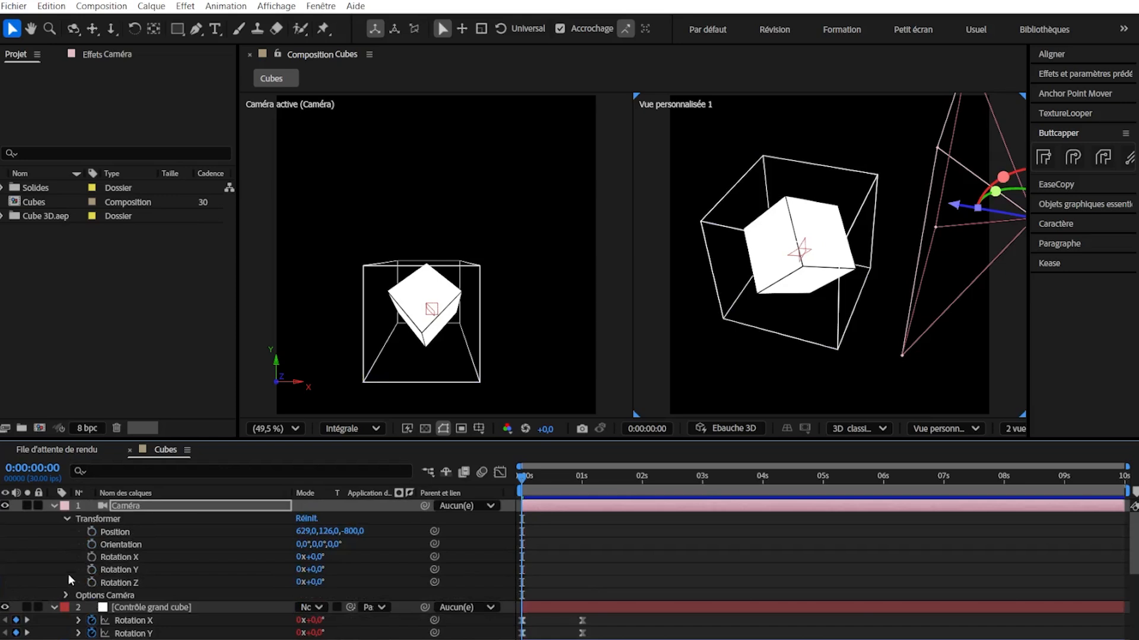
{"action": "left_click", "coordinate": [66, 596]}
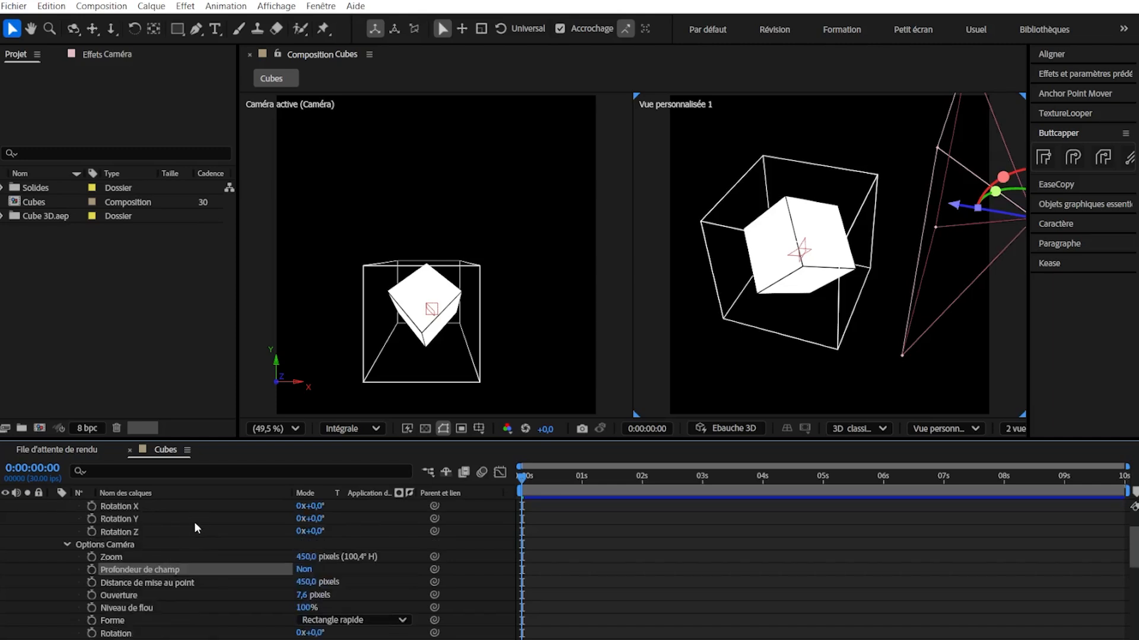
{"action": "scroll", "coordinate": [189, 556], "scroll_direction": "down", "scroll_amount": 4}
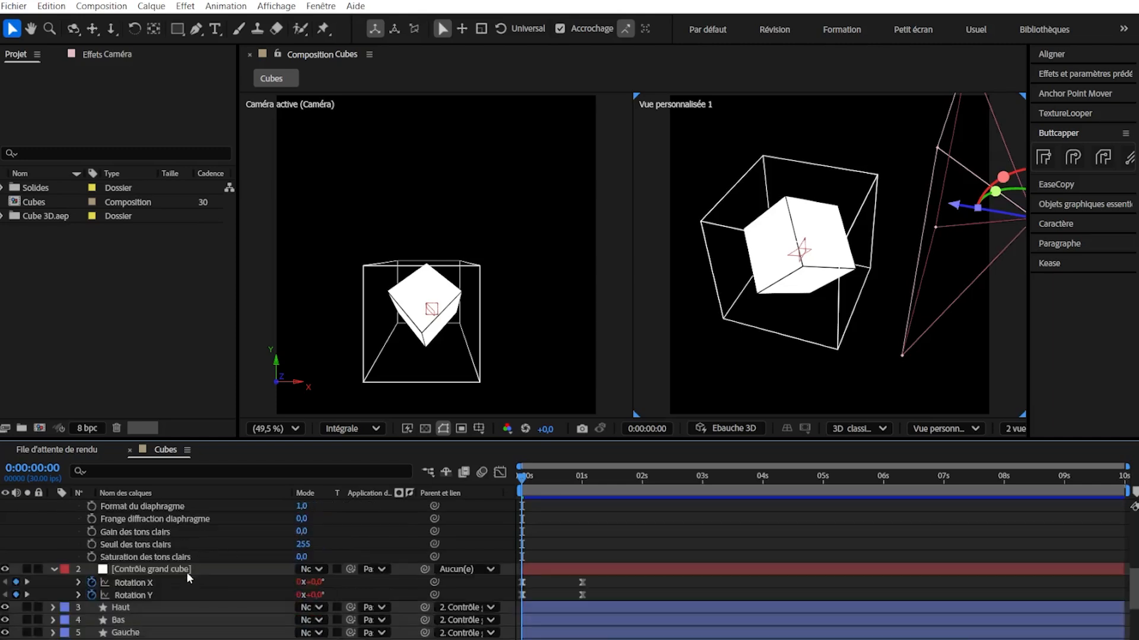
{"action": "scroll", "coordinate": [186, 571], "scroll_direction": "up", "scroll_amount": 4}
{"action": "scroll", "coordinate": [134, 586], "scroll_direction": "down", "scroll_amount": 3}
{"action": "scroll", "coordinate": [144, 596], "scroll_direction": "up", "scroll_amount": 3}
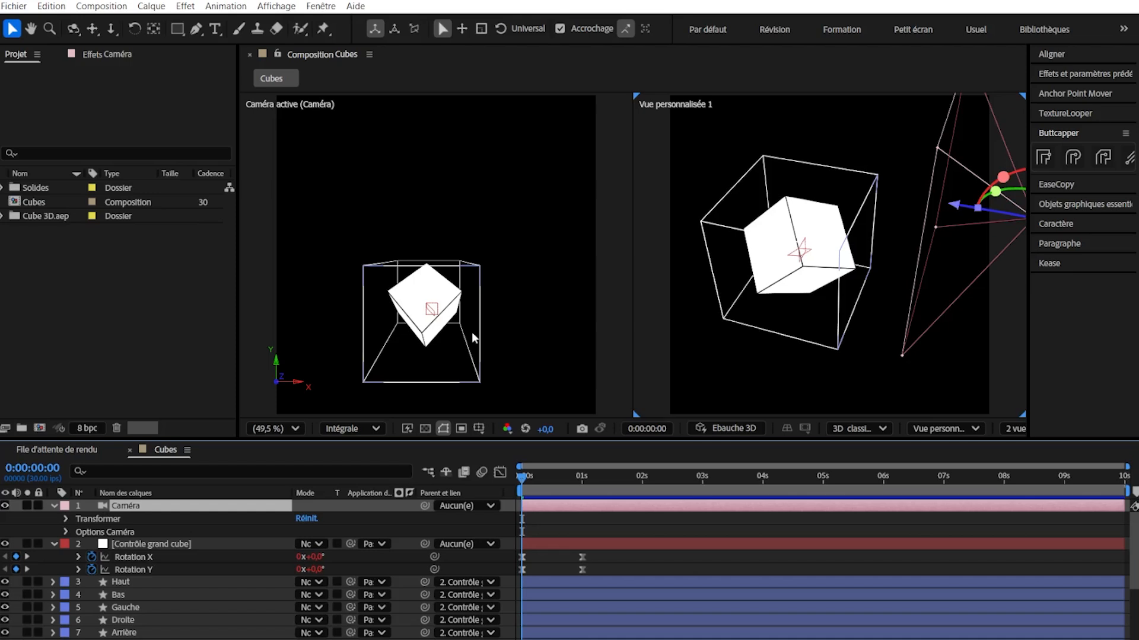
- Add a 3D null object named Contrôle caméra and parent the Caméra layer to it
{"action": "key", "text": "ctrl+alt+shift+y"}
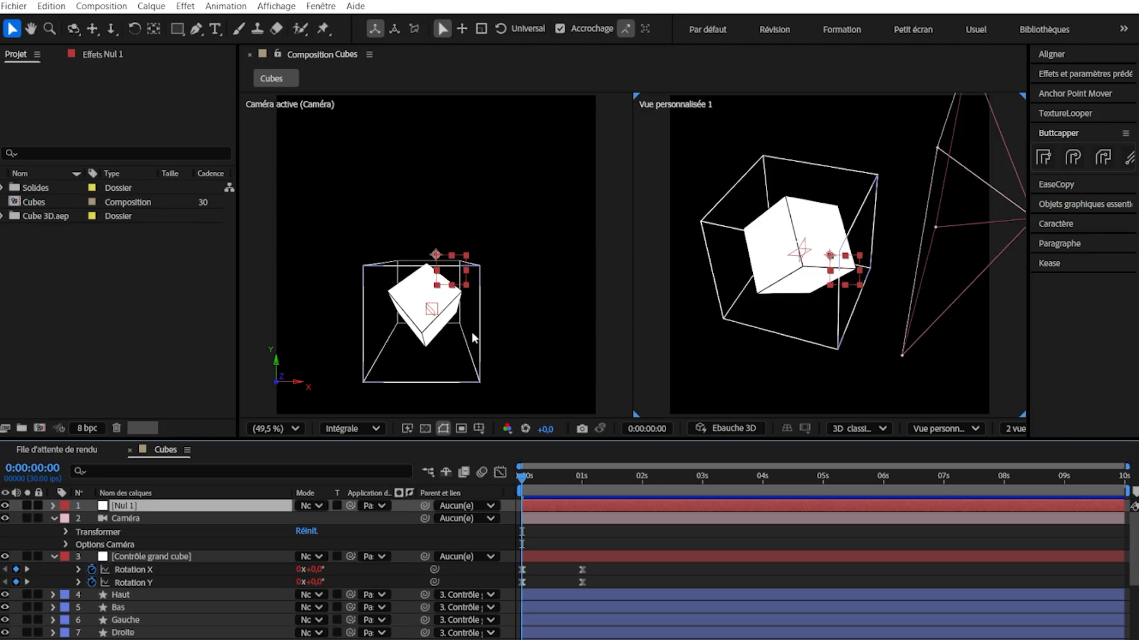
{"action": "key", "text": "ctrl+shift+y"}
{"action": "type", "text": "Contrôle"}
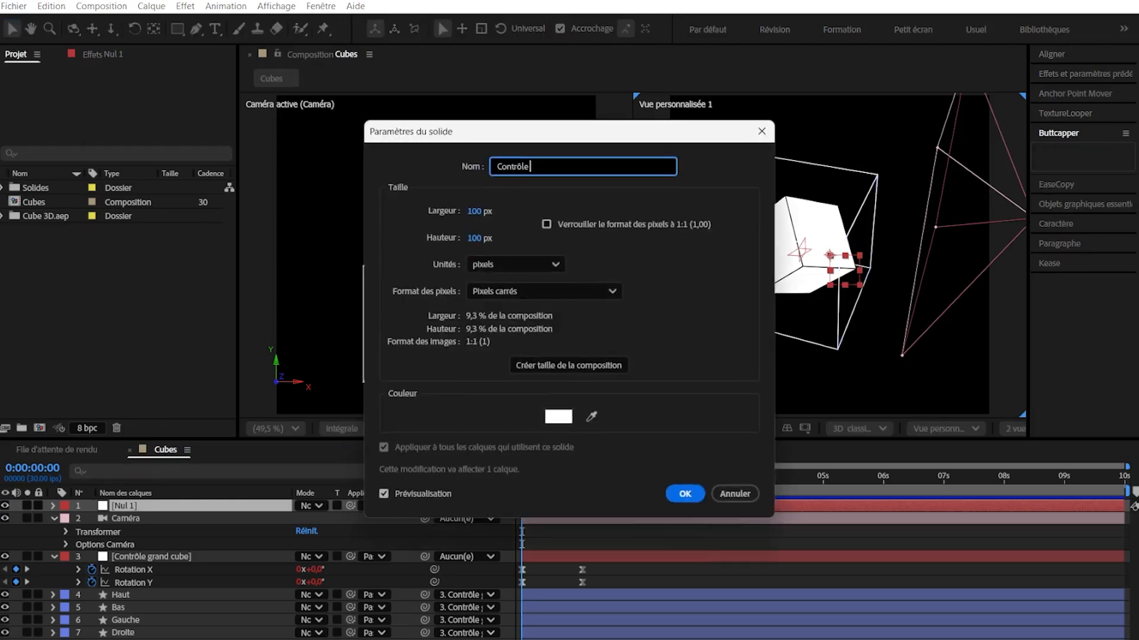
{"action": "type", "text": " camera"}
{"action": "key", "text": "Return"}
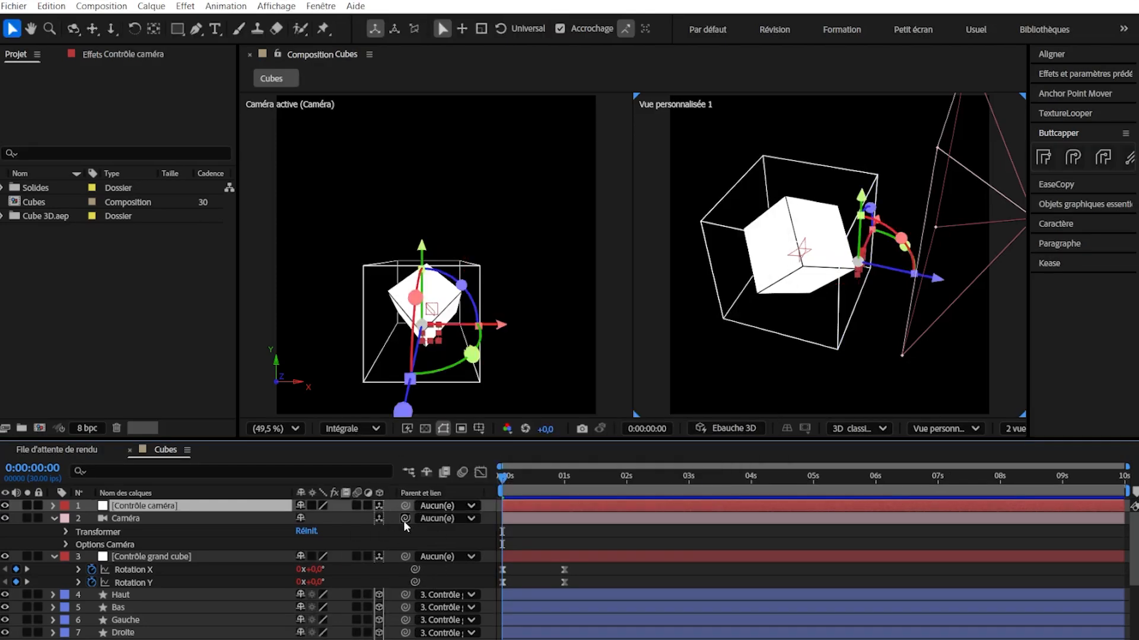
{"action": "left_click_drag", "start_coordinate": [405, 518], "coordinate": [190, 505]}
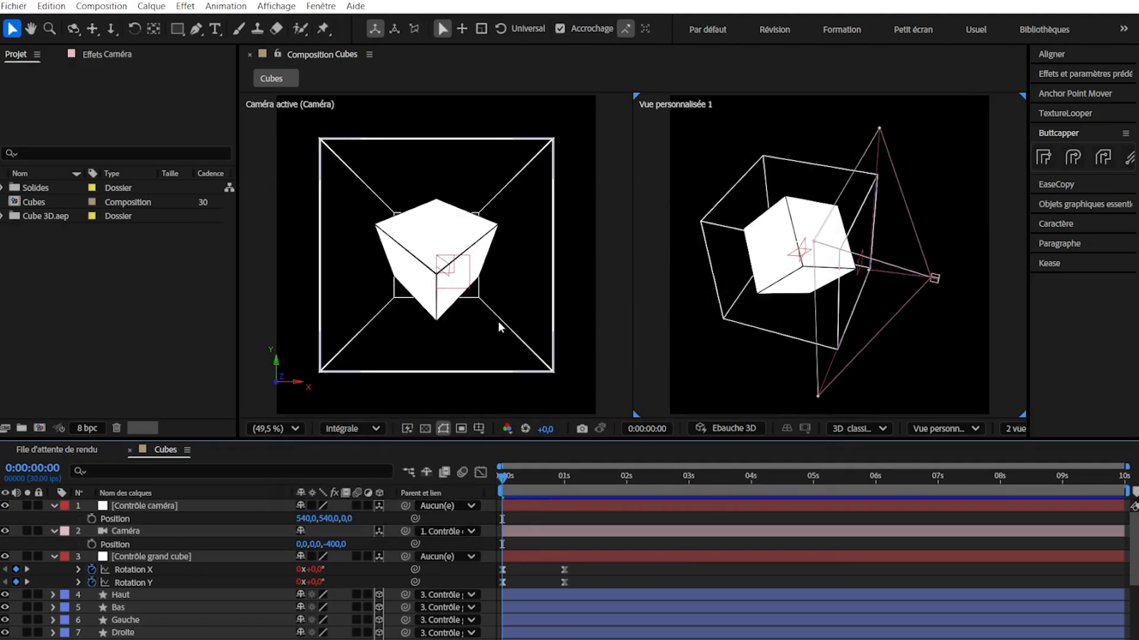
- Try moving and rotating the Contrôle caméra null in the active camera view
{"action": "left_click", "coordinate": [193, 507]}
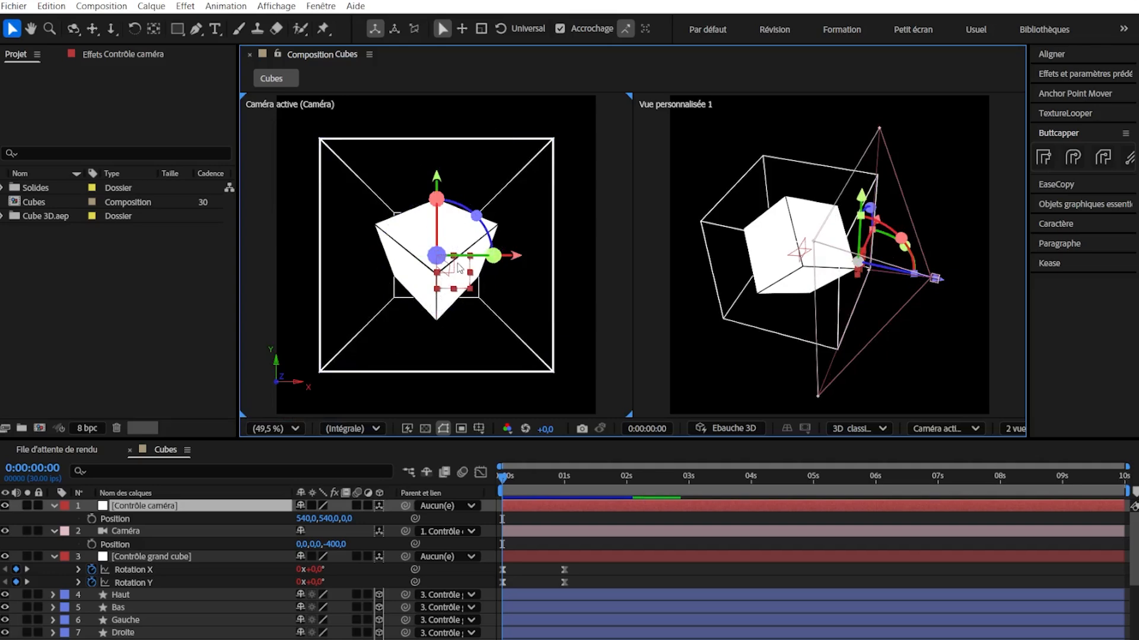
{"action": "left_click_drag", "start_coordinate": [438, 180], "coordinate": [457, 279]}
{"action": "key", "text": "ctrl+z"}
{"action": "key", "text": "w"}
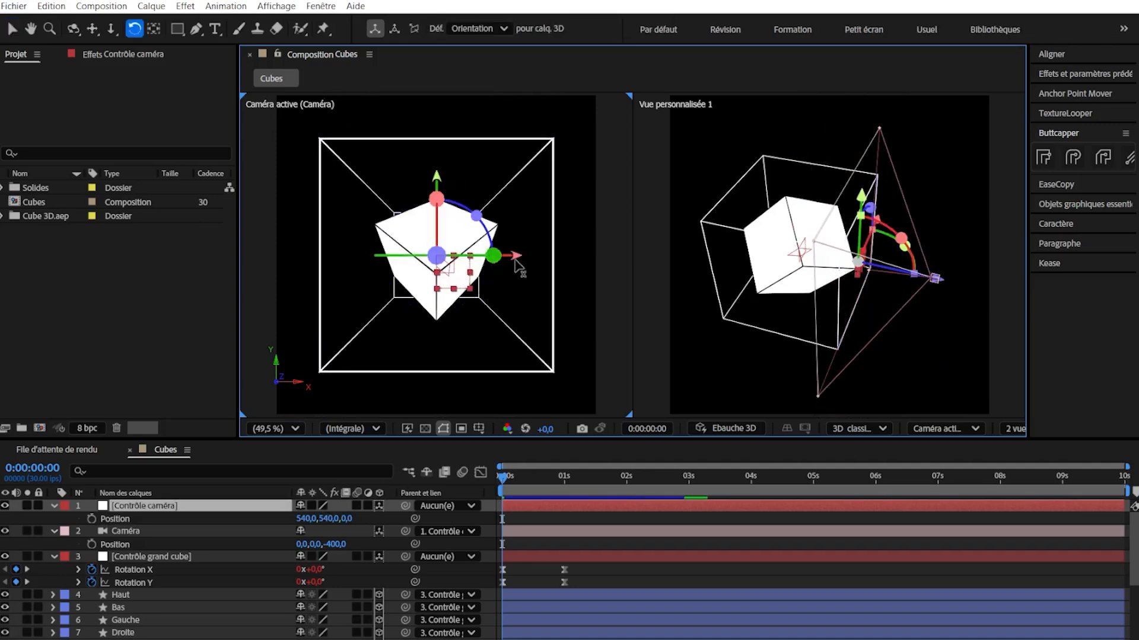
{"action": "left_click_drag", "start_coordinate": [463, 273], "coordinate": [456, 275]}
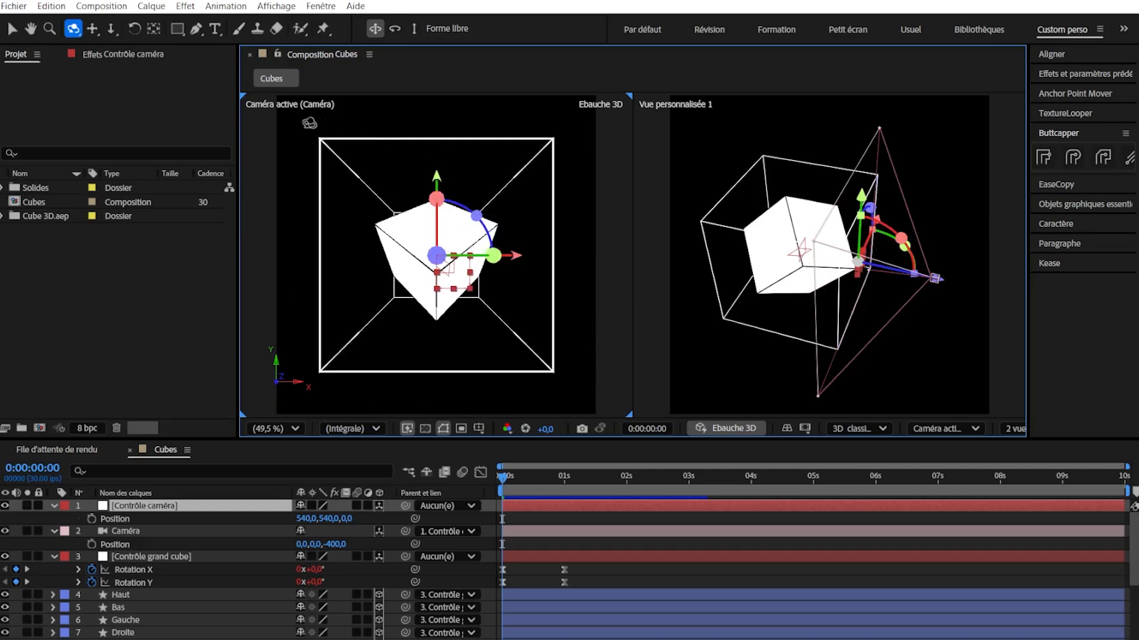
- Try orbiting the active camera view and switching between the camera navigation tools
{"action": "left_click_drag", "start_coordinate": [441, 250], "coordinate": [479, 271]}
{"action": "key", "text": "2"}
{"action": "key", "text": "3"}
{"action": "key", "text": "1"}
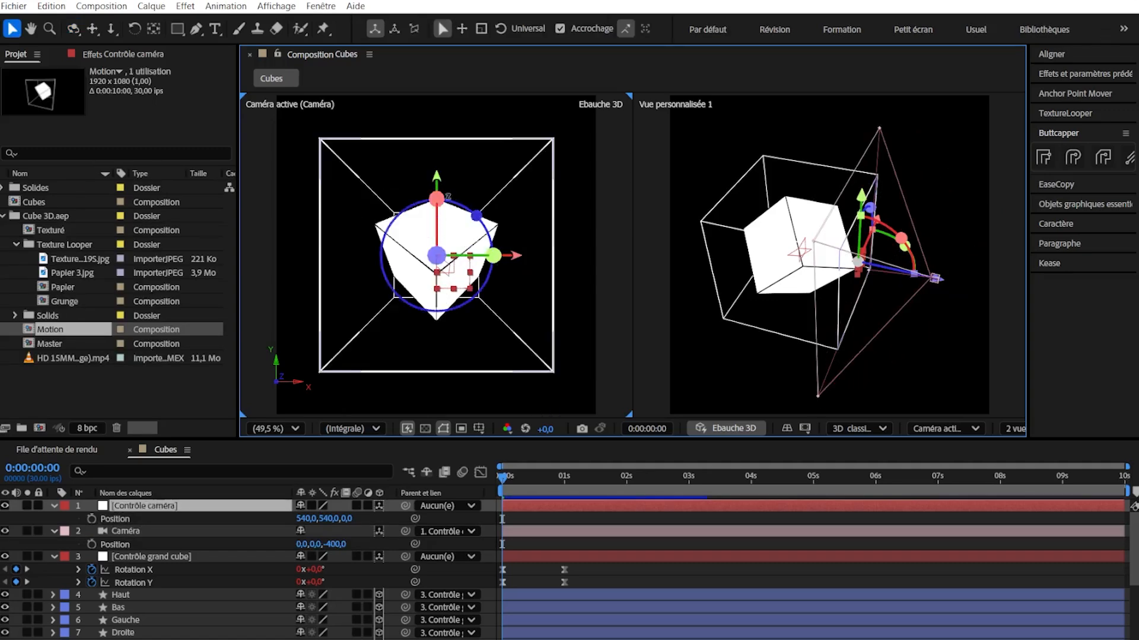
- Move the Contrôle caméra null to position 100, 50, 0 and rotate it in the active camera view
{"action": "left_click_drag", "start_coordinate": [439, 187], "coordinate": [445, 167]}
{"action": "left_click_drag", "start_coordinate": [514, 259], "coordinate": [460, 272]}
{"action": "key", "text": "w"}
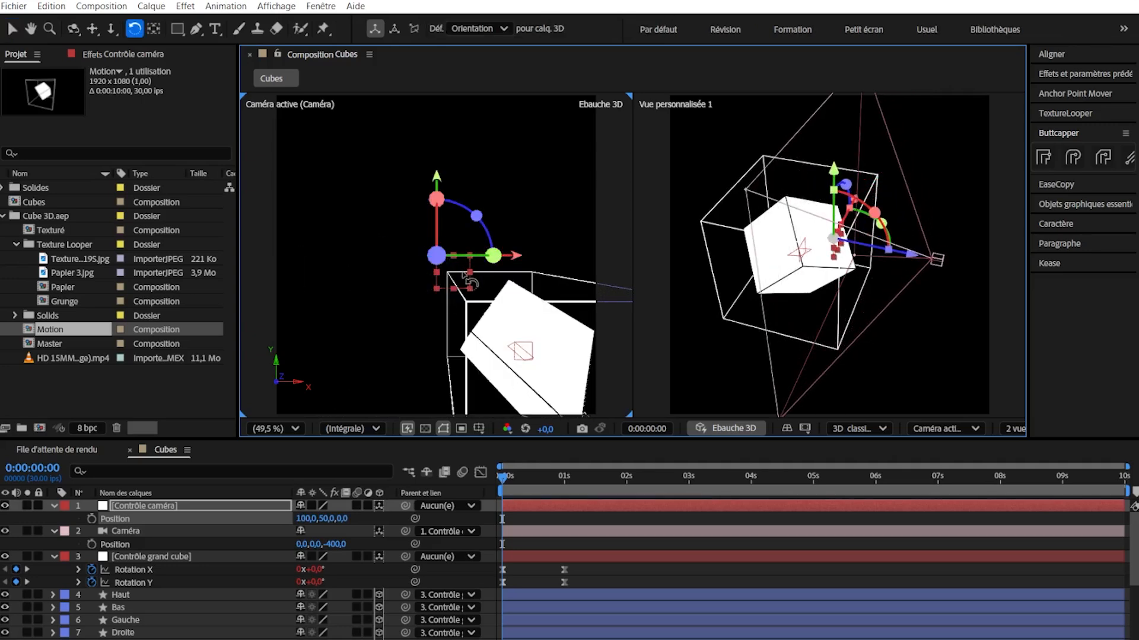
{"action": "left_click_drag", "start_coordinate": [469, 282], "coordinate": [441, 161]}
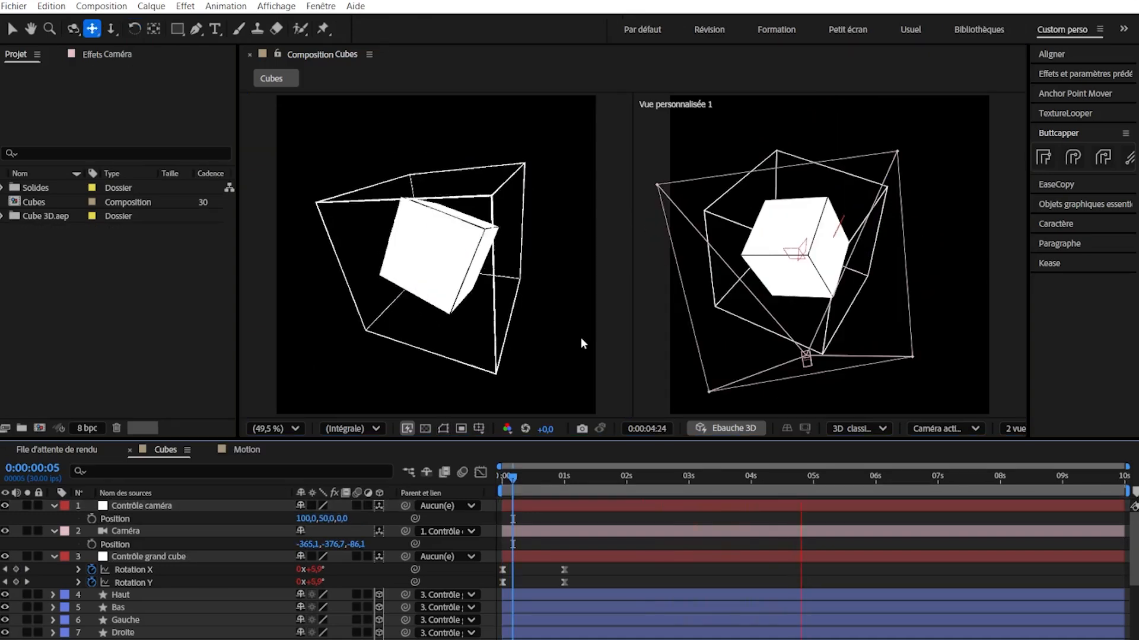
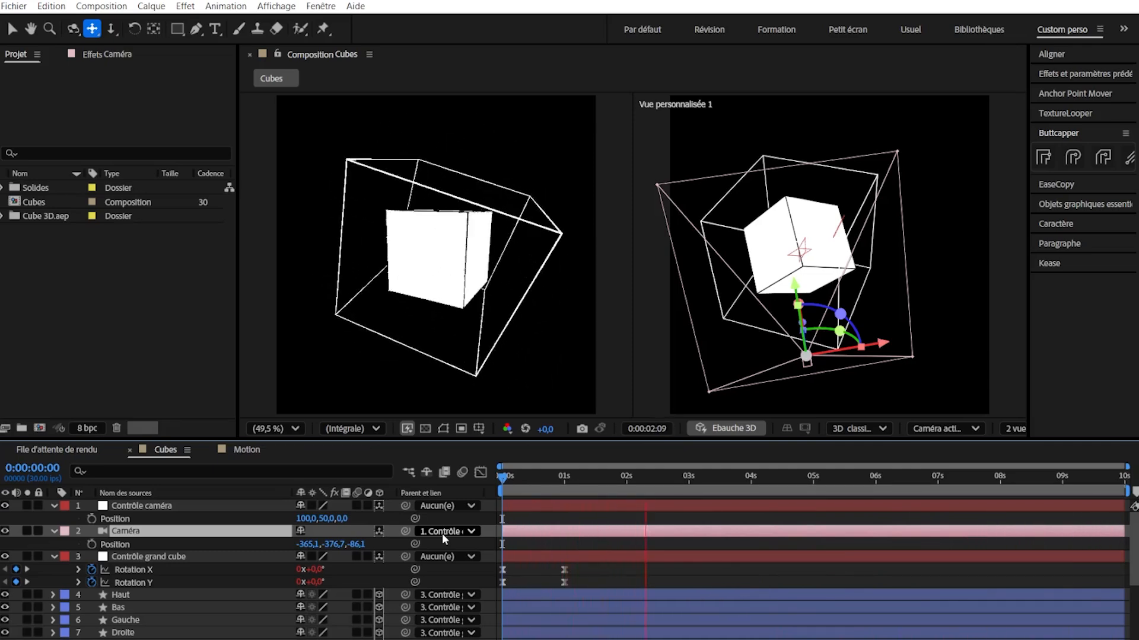
- Create a new composition from the Cubes composition, nesting it as a layer
{"action": "left_click_drag", "start_coordinate": [34, 202], "coordinate": [73, 201]}
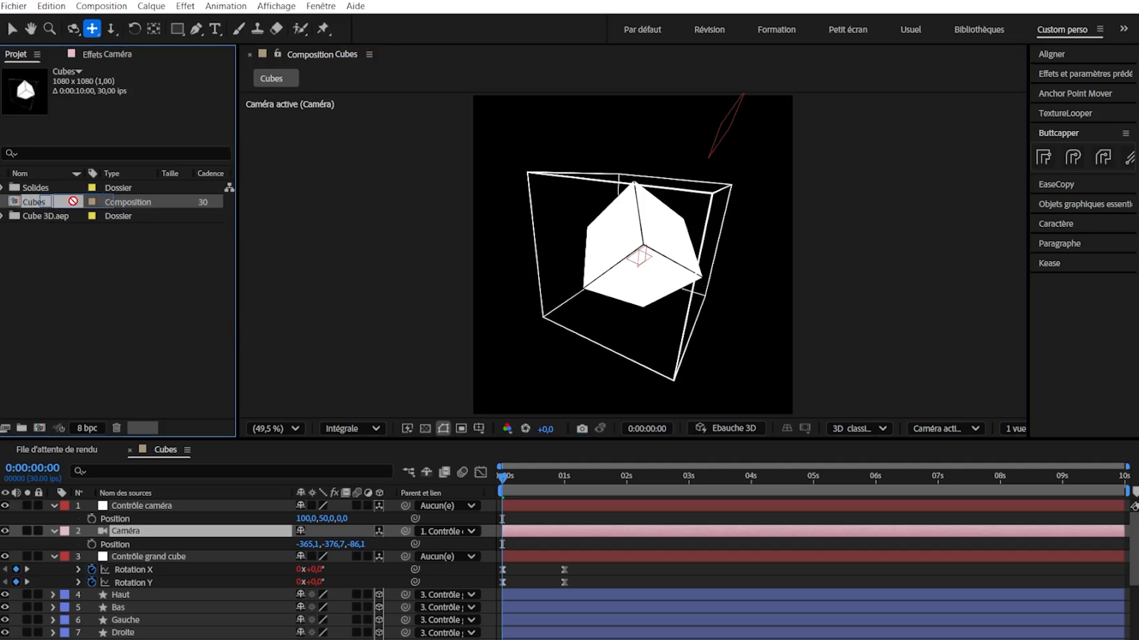
{"action": "left_click_drag", "start_coordinate": [89, 274], "coordinate": [49, 431]}
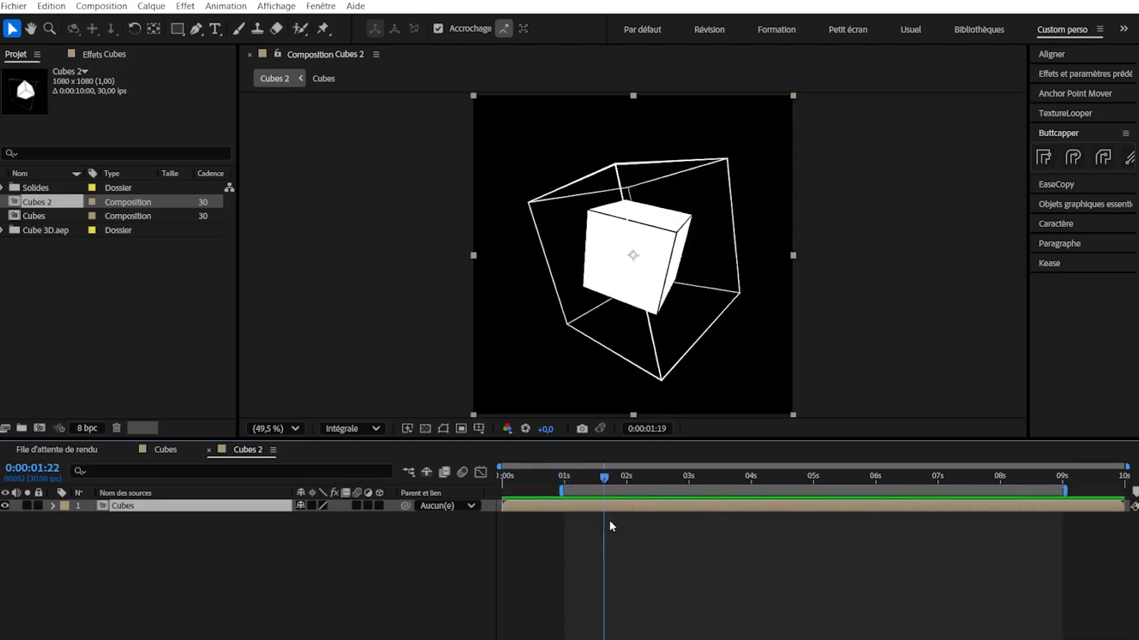
- Scrub through the Cubes 2 composition and trim it to the work area running from 1 to 9 seconds
{"action": "left_click_drag", "start_coordinate": [612, 526], "coordinate": [1041, 528]}
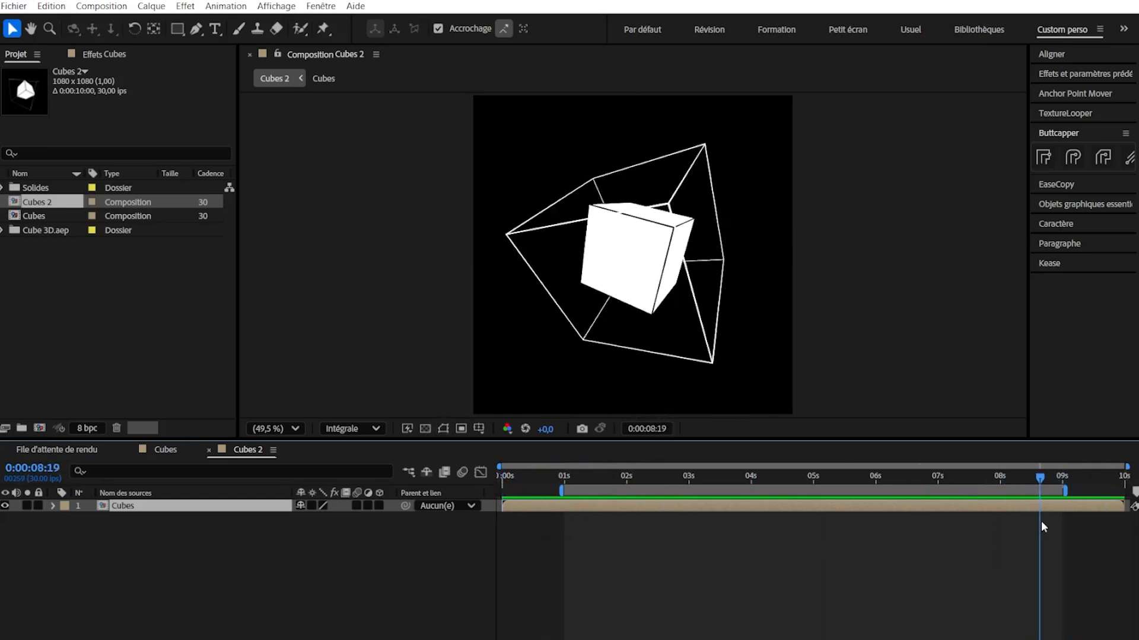
{"action": "key", "text": "space"}
{"action": "left_click", "coordinate": [1064, 478]}
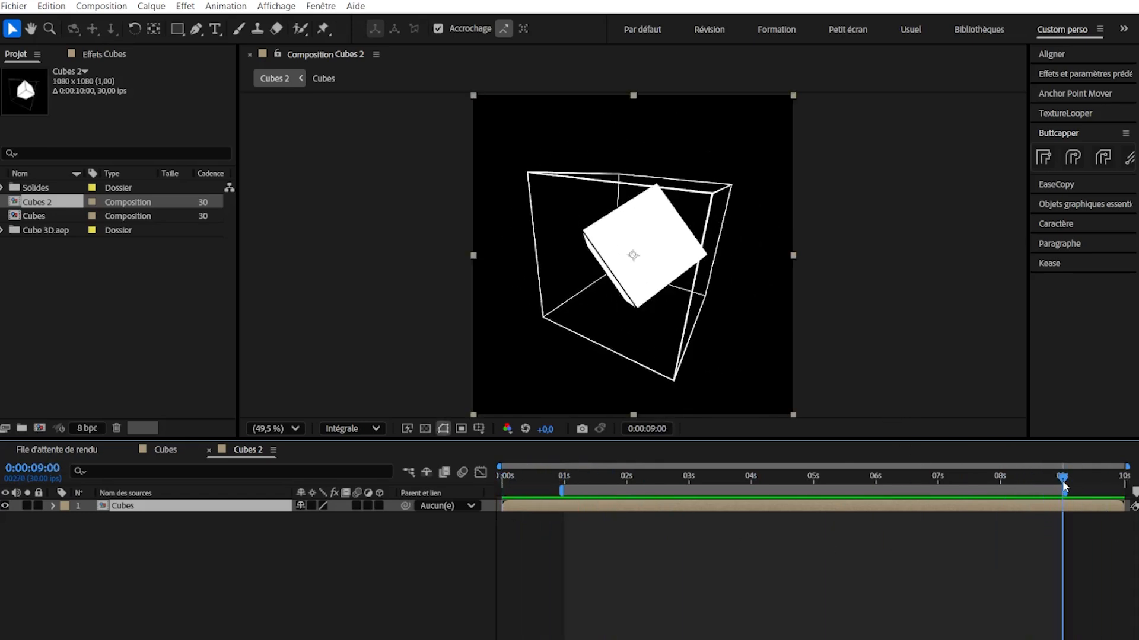
{"action": "left_click", "coordinate": [566, 478]}
{"action": "left_click", "coordinate": [660, 478]}
{"action": "right_click", "coordinate": [830, 491]}
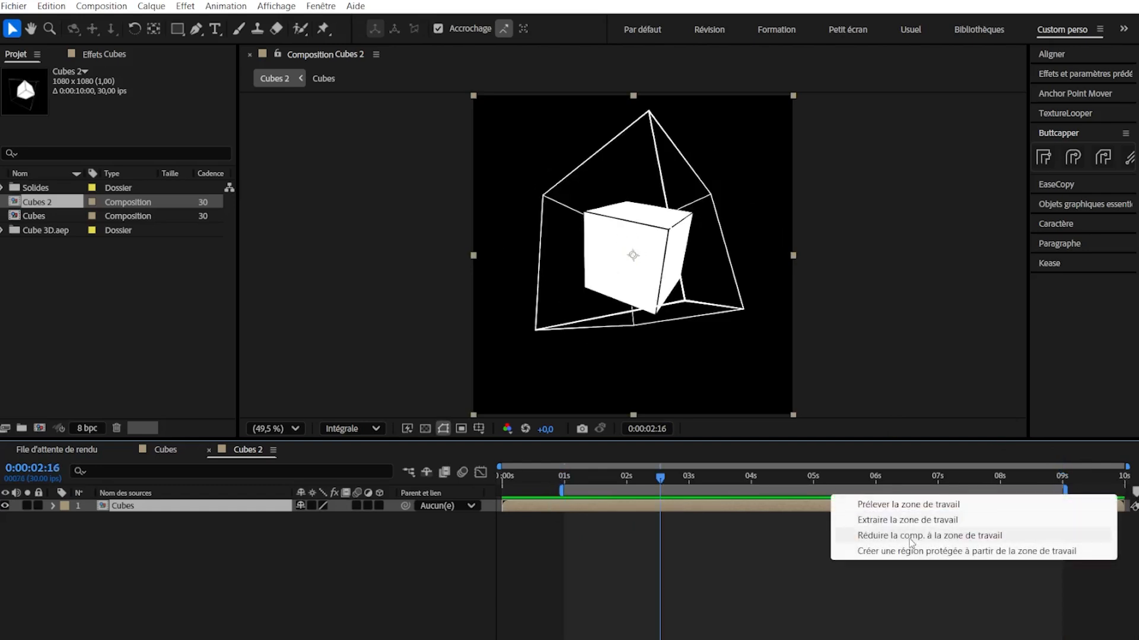
{"action": "left_click", "coordinate": [884, 536]}
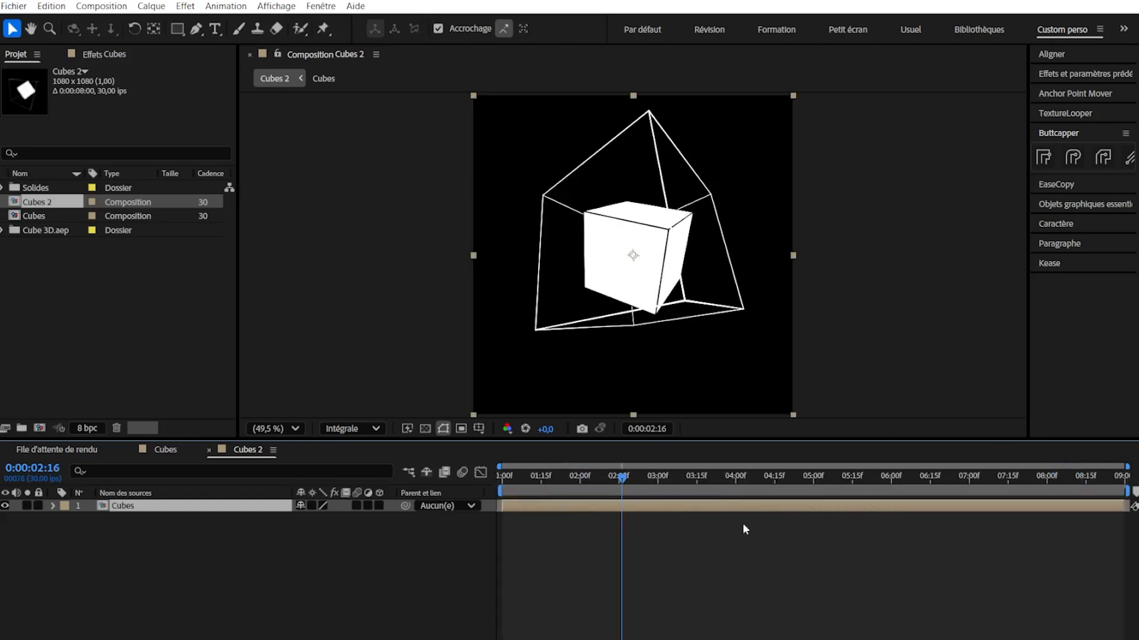
- Apply the Balayage temporel effect to the Cubes layer in the Cubes 2 composition
{"action": "key", "text": "ctrl+space"}
{"action": "type", "text": "balay"}
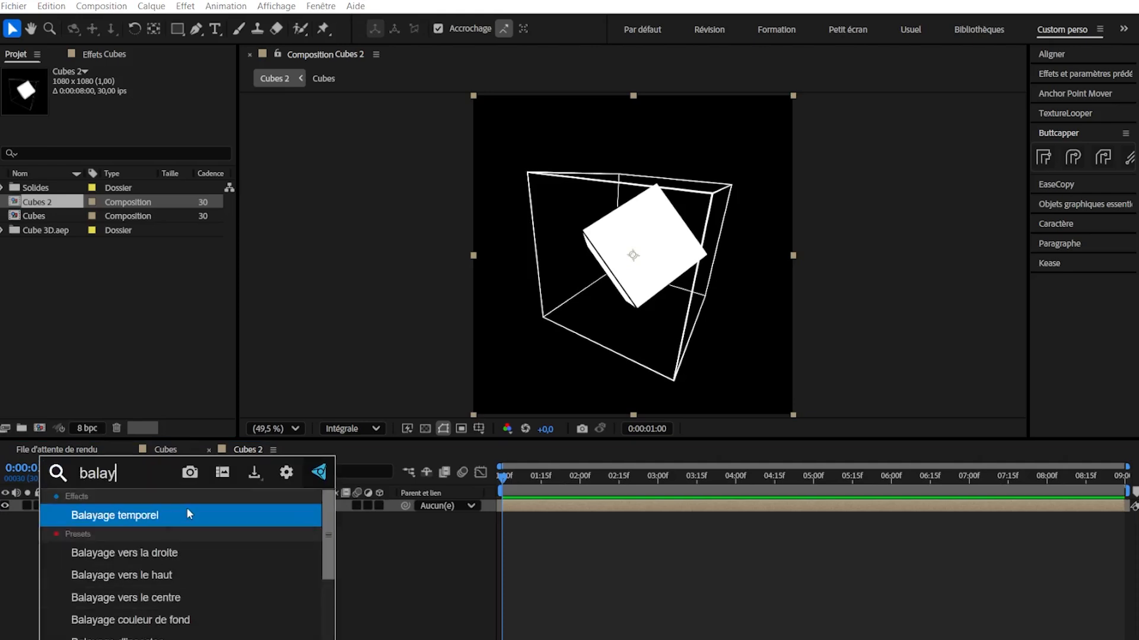
{"action": "key", "text": "Return"}
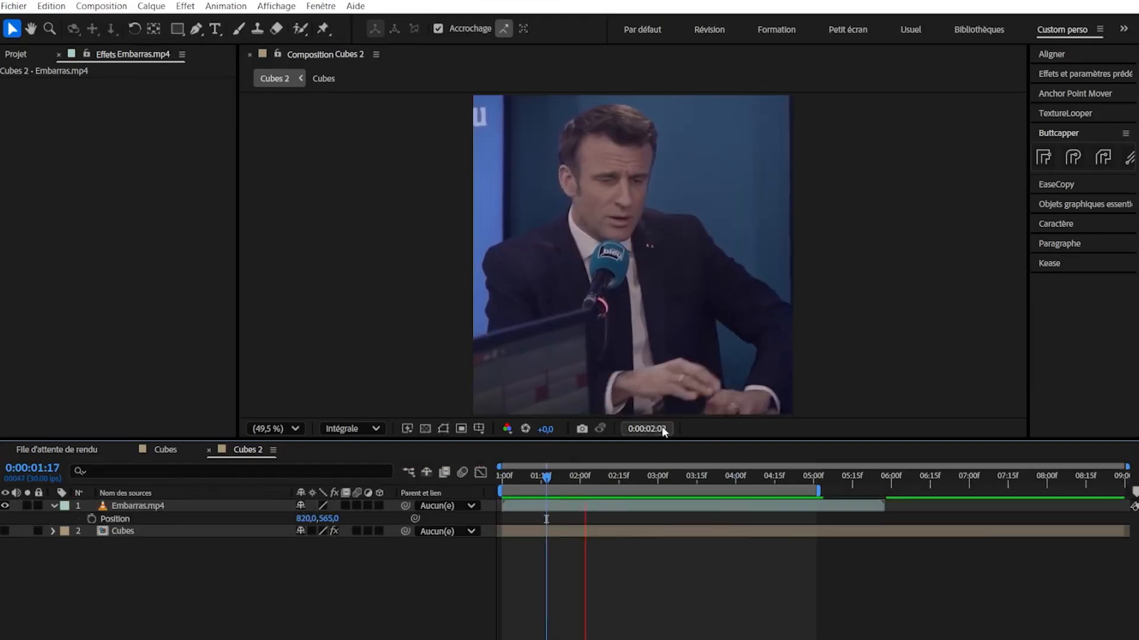
- Apply the Balayage temporel effect to the Embarras.mp4 layer and look through its available reference layers
{"action": "left_click", "coordinate": [165, 507]}
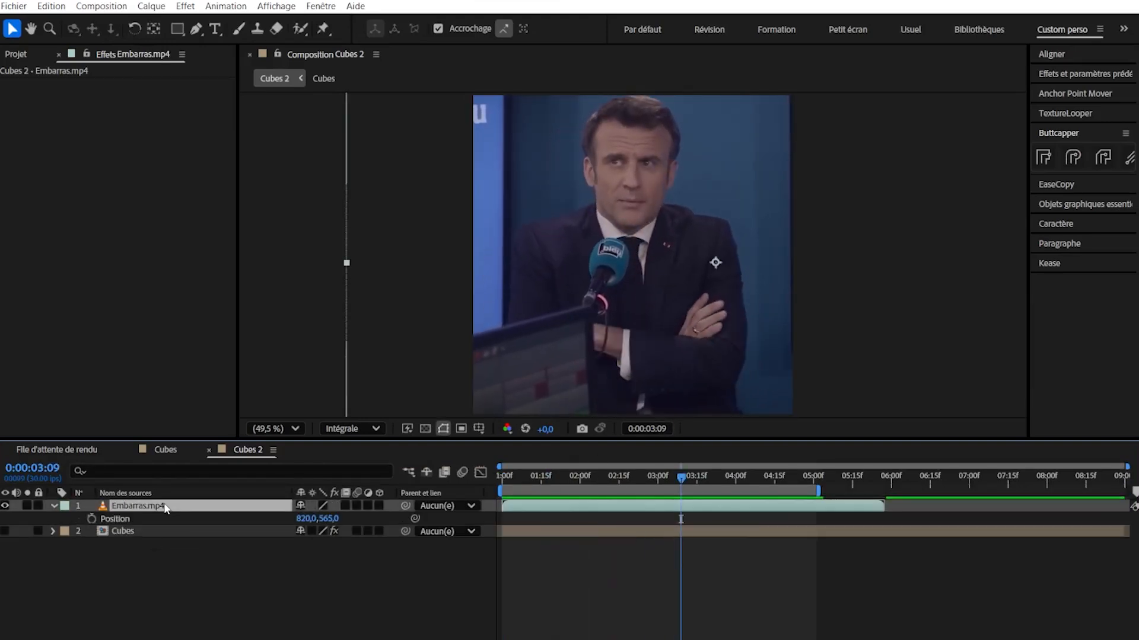
{"action": "key", "text": "ctrl+space"}
{"action": "type", "text": "balaya"}
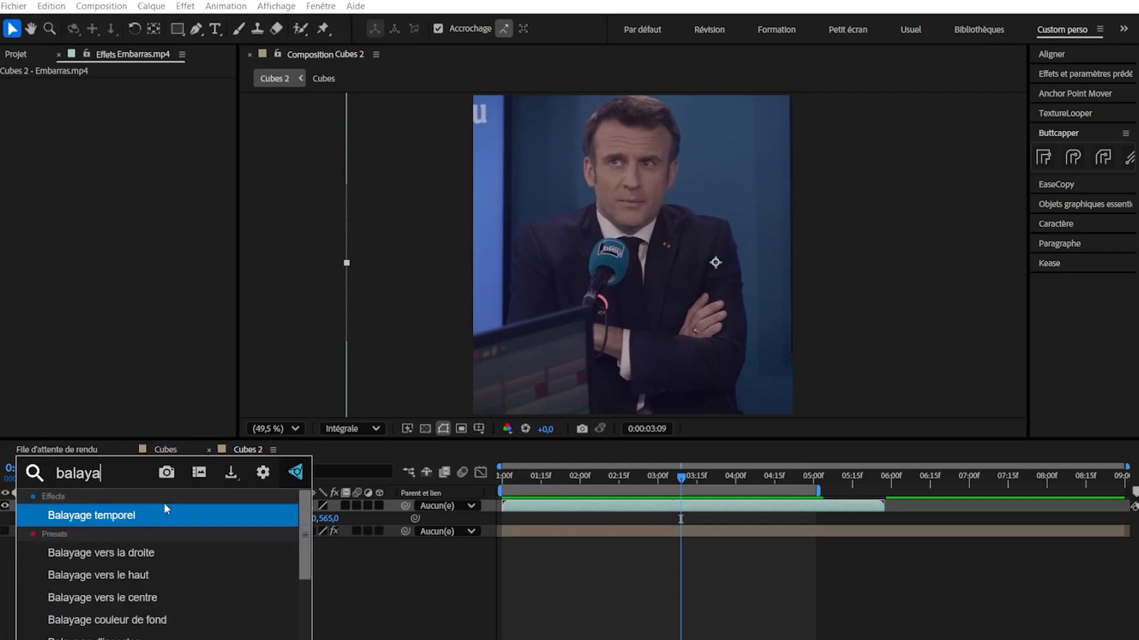
{"action": "left_click", "coordinate": [164, 502]}
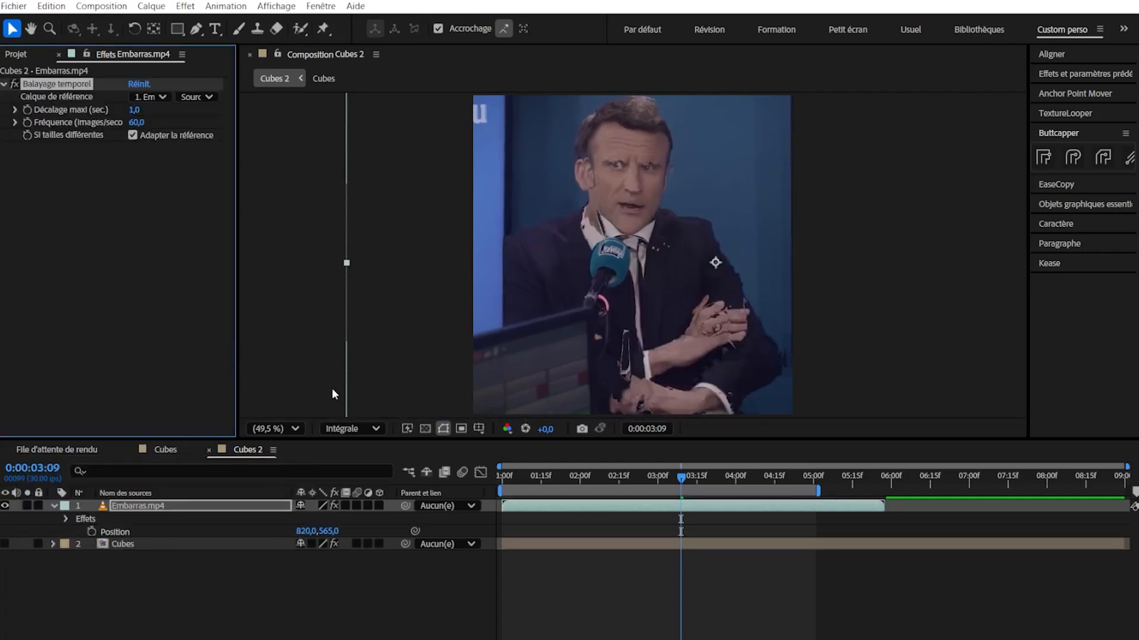
{"action": "left_click", "coordinate": [149, 96]}
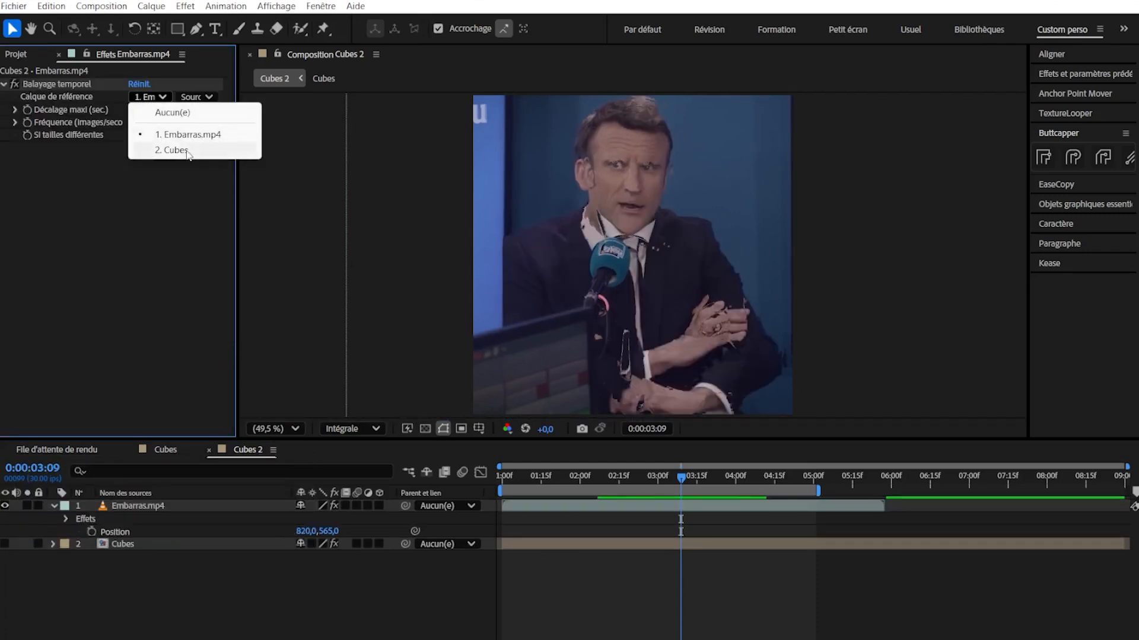
{"action": "left_click", "coordinate": [231, 581]}
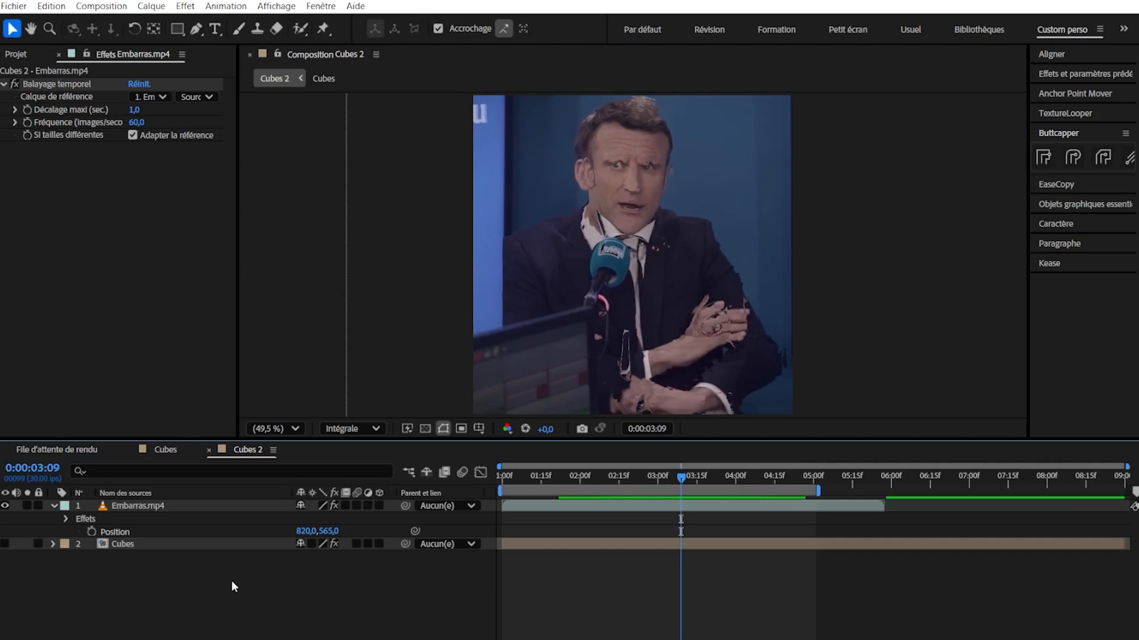
- Create a white composition-size solid of 1080 x 1080 px named Référence déplacement
{"action": "key", "text": "ctrl+y"}
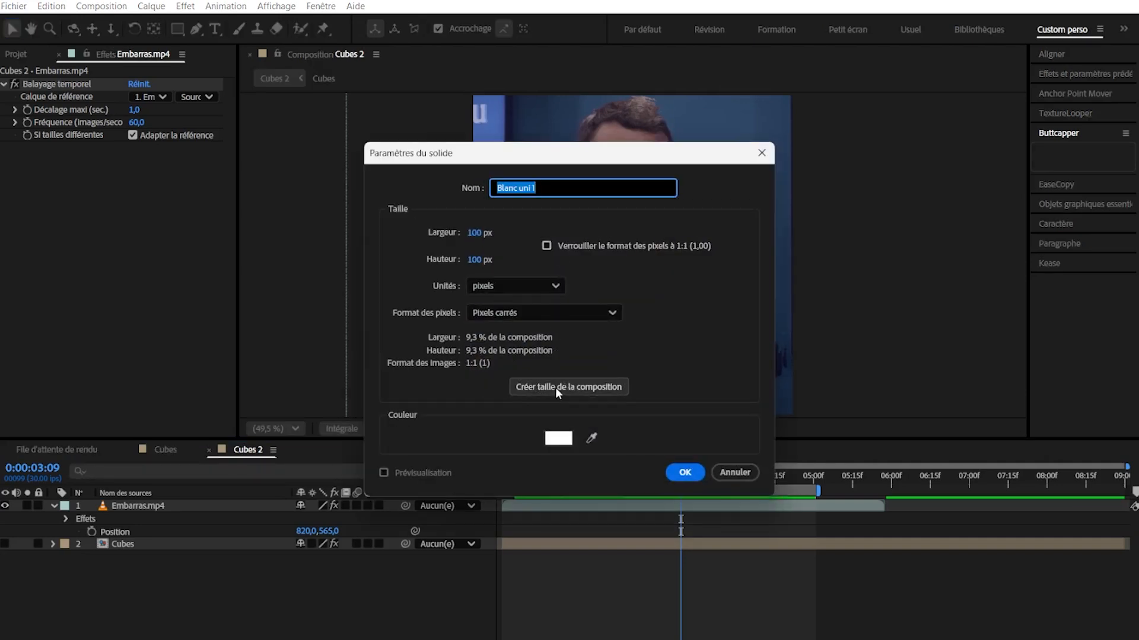
{"action": "left_click", "coordinate": [537, 385]}
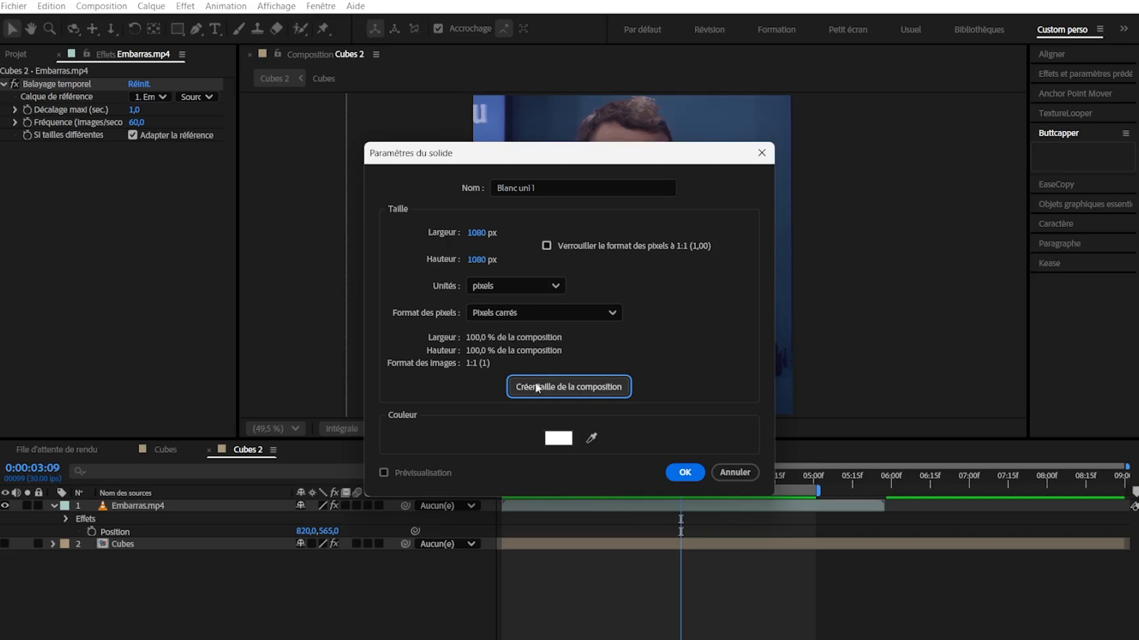
{"action": "left_click", "coordinate": [533, 188]}
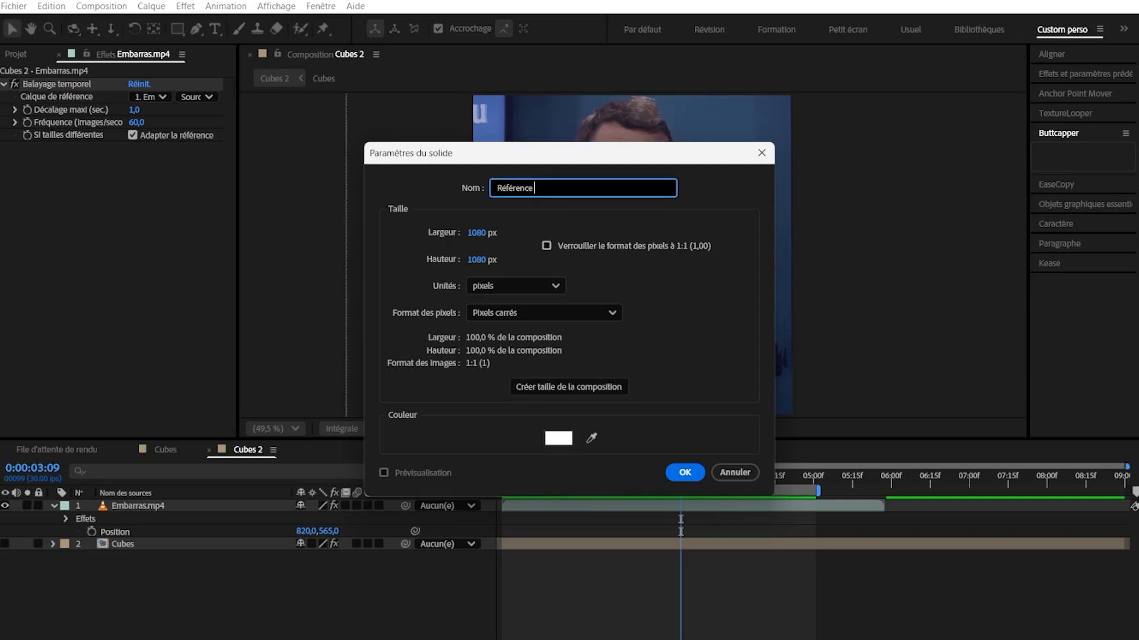
{"action": "type", "text": "Référence déplacement"}
{"action": "key", "text": "Return"}
- Apply the Gamme des dégradés effect to the Référence déplacement solid
{"action": "key", "text": "ctrl+space"}
{"action": "type", "text": "gamme"}
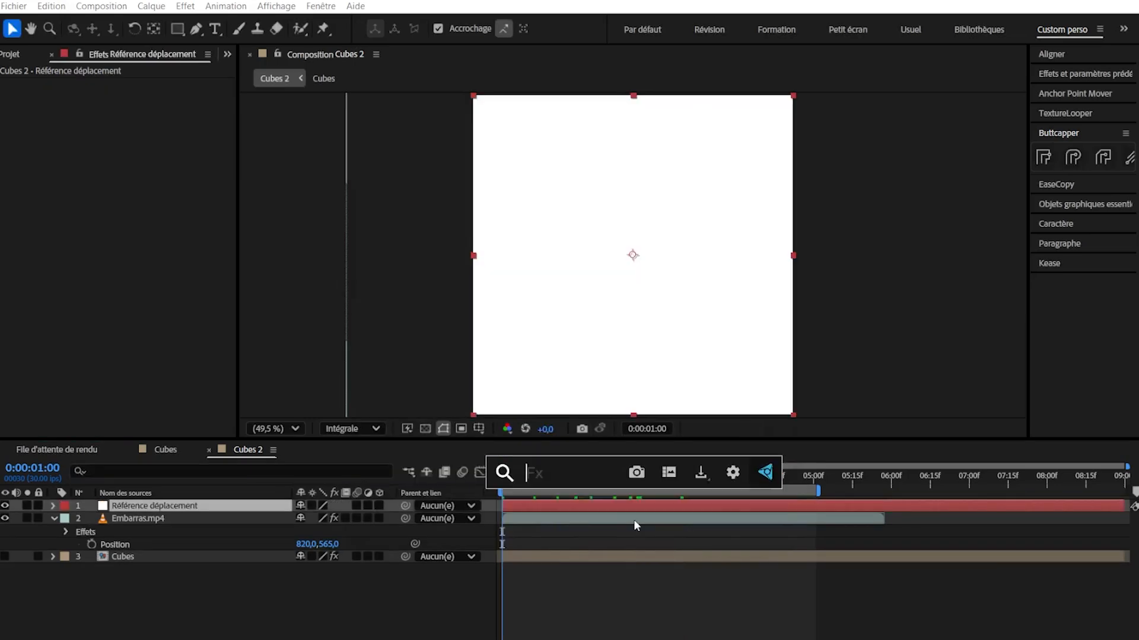
{"action": "left_click", "coordinate": [633, 519]}
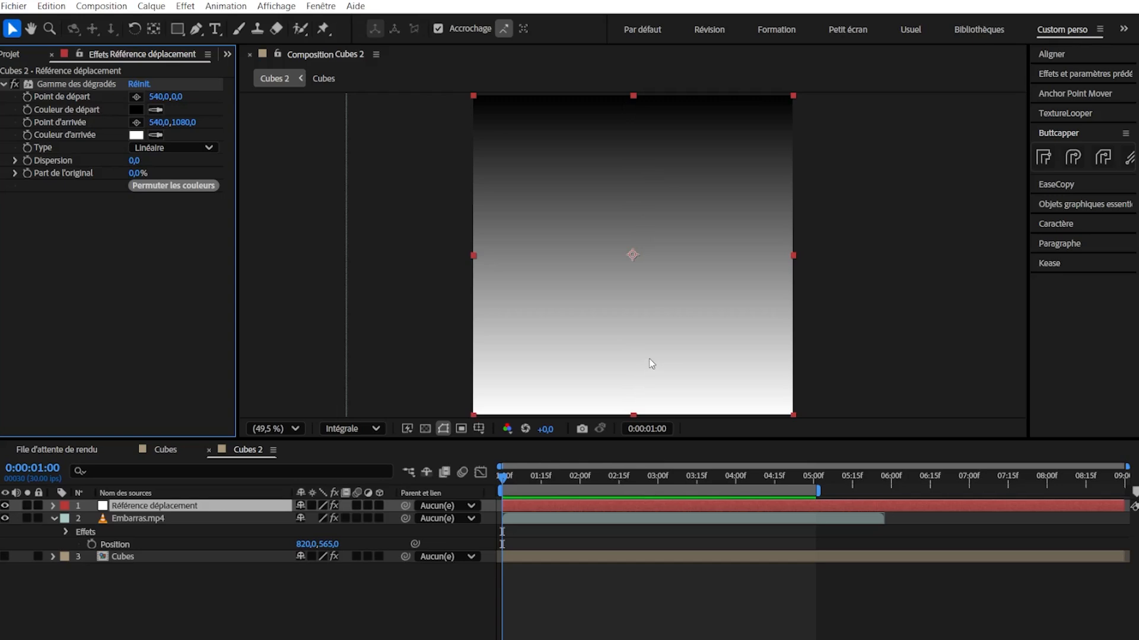
- Add the Postérisation effect to the Référence déplacement solid and set its Niveau to 4
{"action": "key", "text": "ctrl+space"}
{"action": "type", "text": "post"}
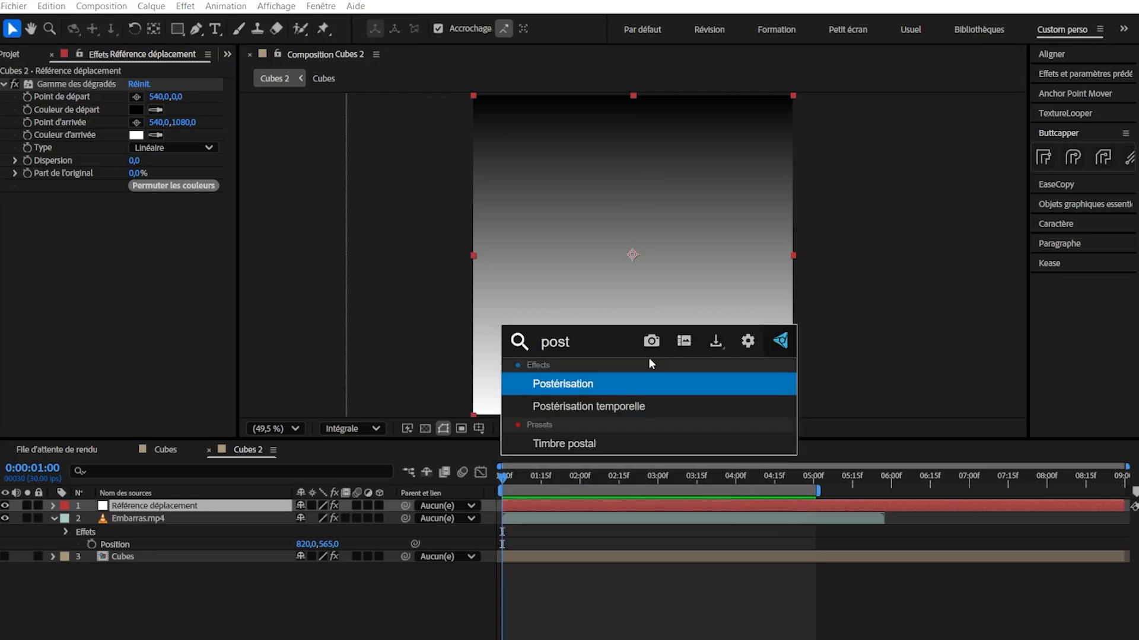
{"action": "key", "text": "Return"}
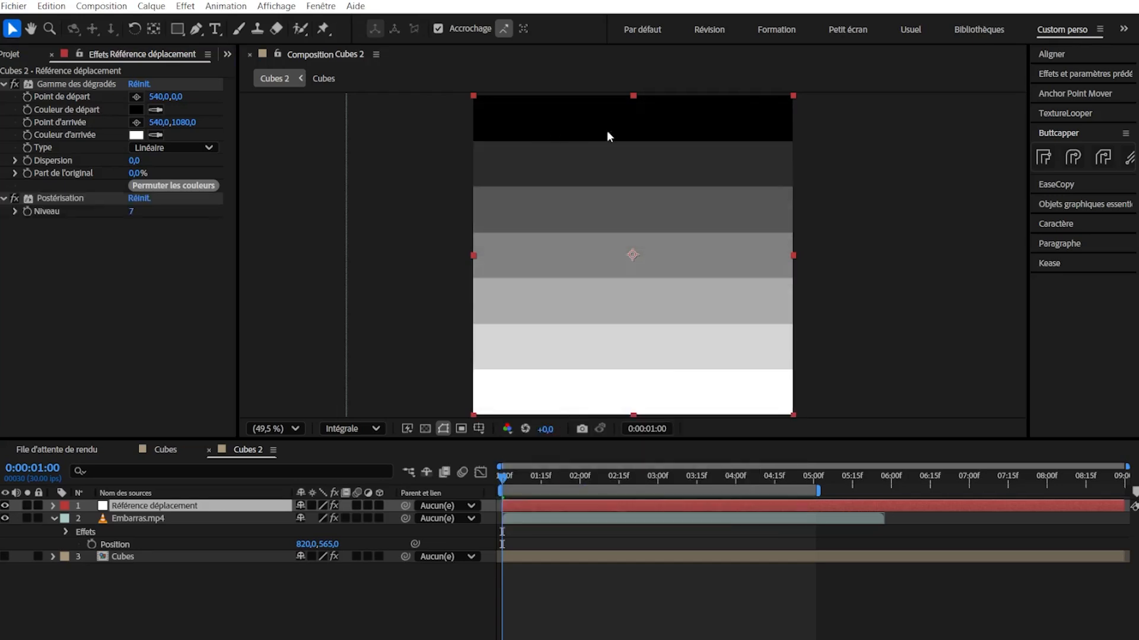
{"action": "left_click", "coordinate": [132, 212]}
{"action": "key", "text": "Down"}
{"action": "type", "text": "4"}
{"action": "key", "text": "Return"}
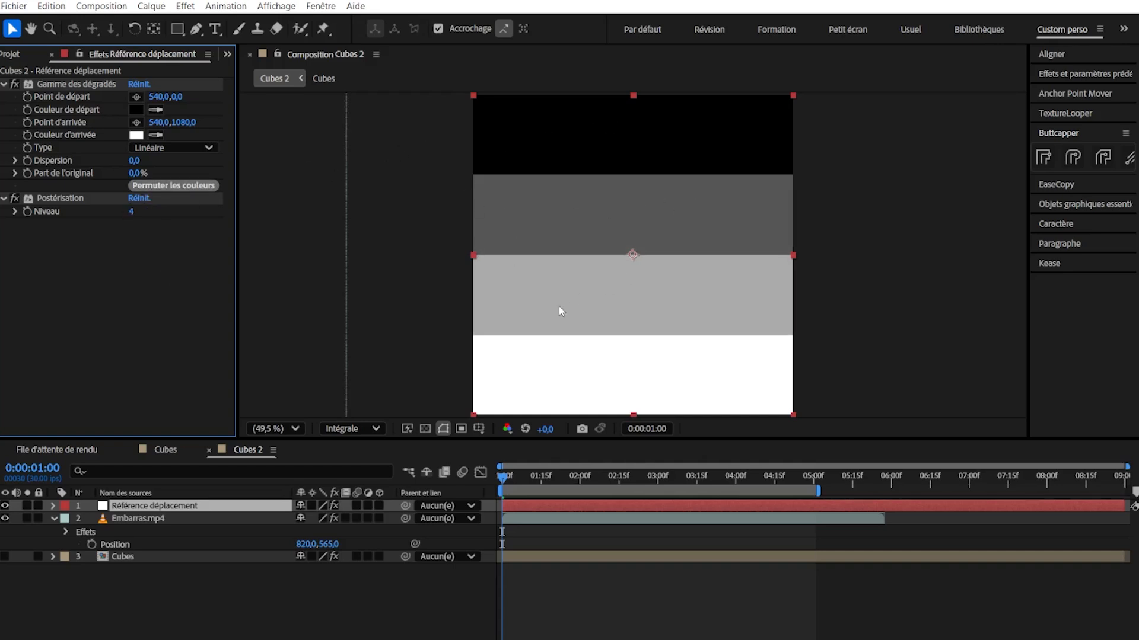
- Hide the Référence déplacement layer and make it the reference of Embarras.mp4's Balayage temporel, using its effects instead of its source
{"action": "left_click", "coordinate": [139, 518]}
{"action": "left_click", "coordinate": [6, 506]}
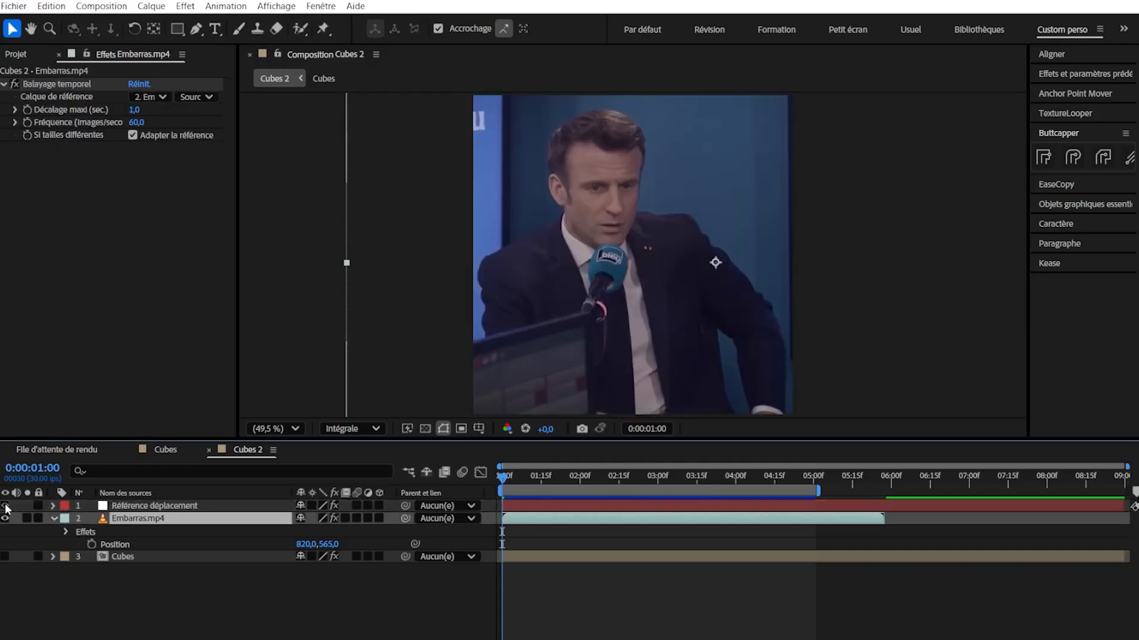
{"action": "left_click", "coordinate": [150, 97]}
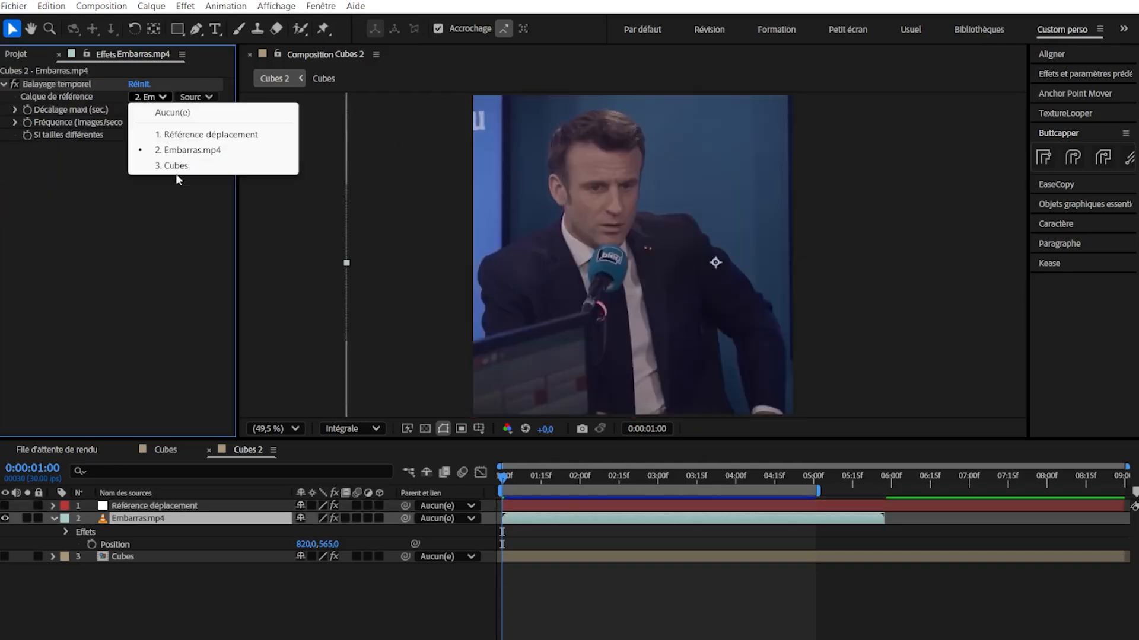
{"action": "left_click", "coordinate": [203, 134]}
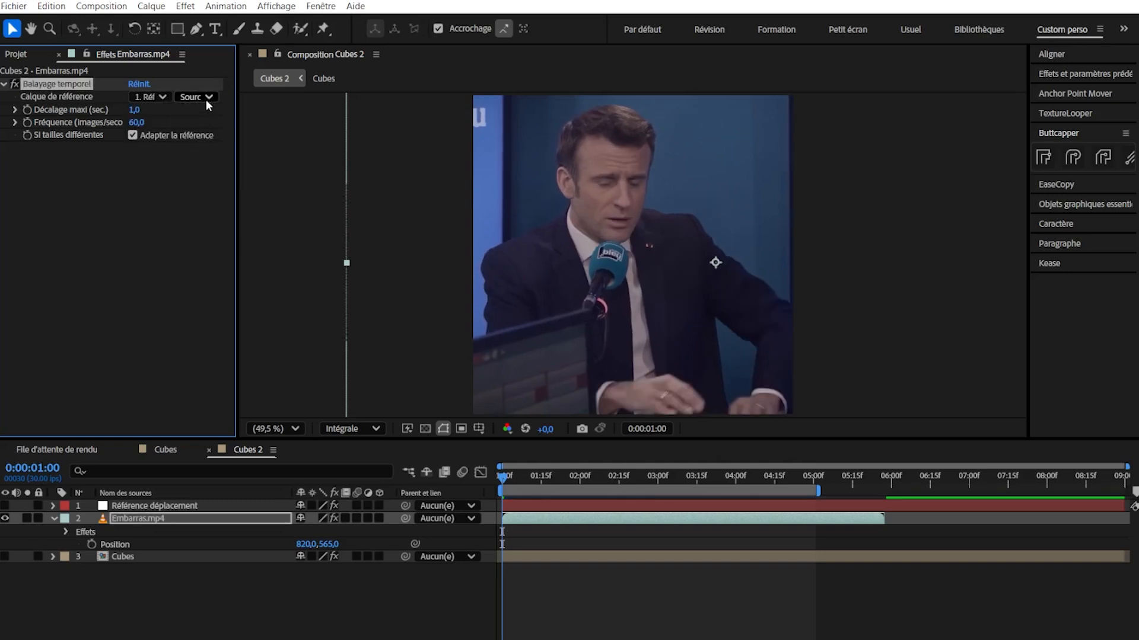
{"action": "left_click", "coordinate": [195, 96]}
{"action": "left_click", "coordinate": [221, 145]}
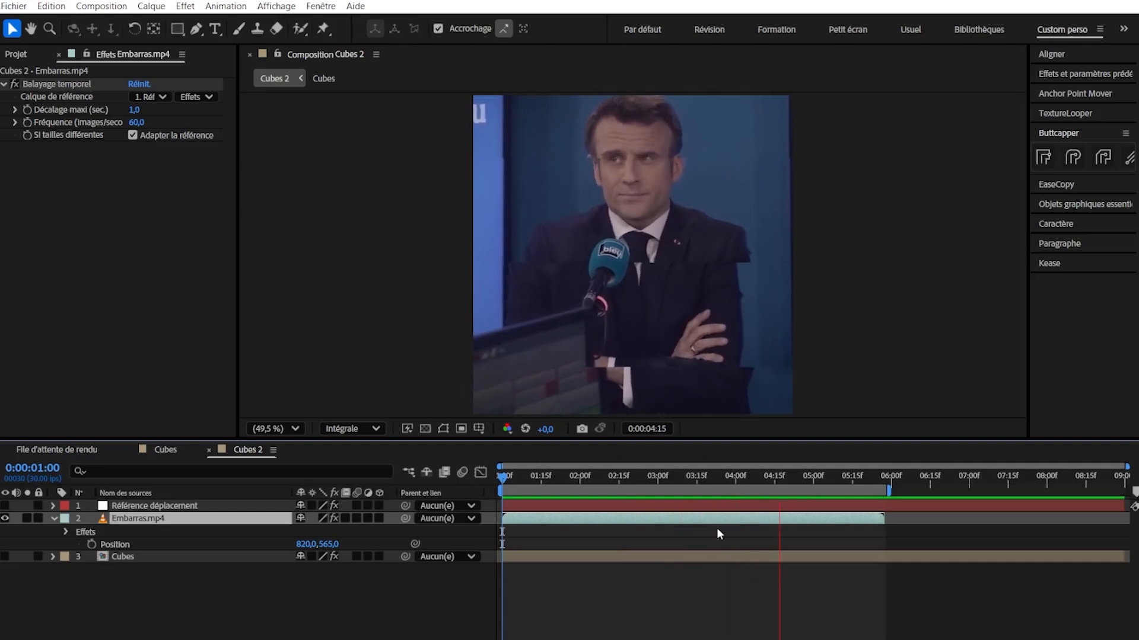
{"action": "left_click", "coordinate": [613, 493]}
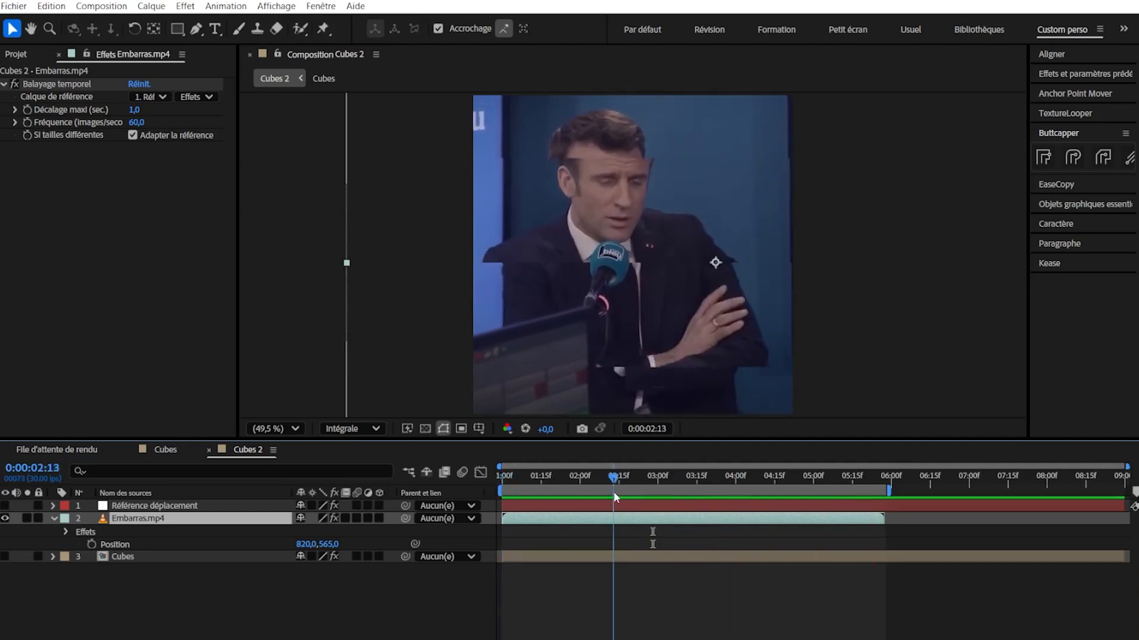
{"action": "left_click_drag", "start_coordinate": [613, 492], "coordinate": [681, 492]}
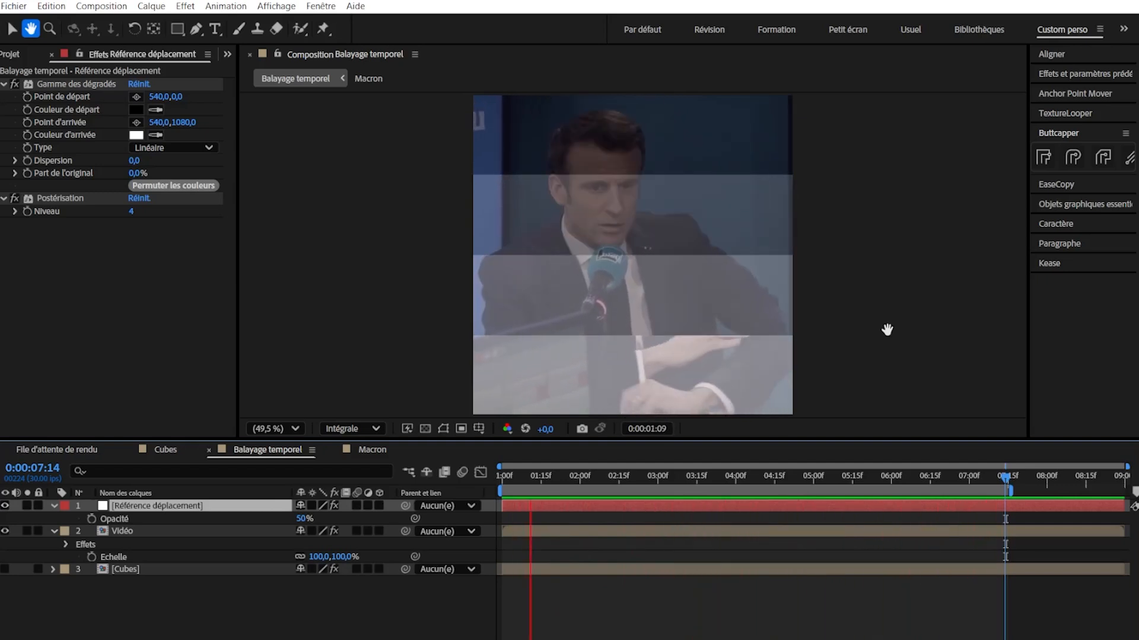
- Scrub the opening of the Balayage temporel composition and compare it with the Macron source composition
{"action": "key", "text": "v"}
{"action": "left_click", "coordinate": [504, 479]}
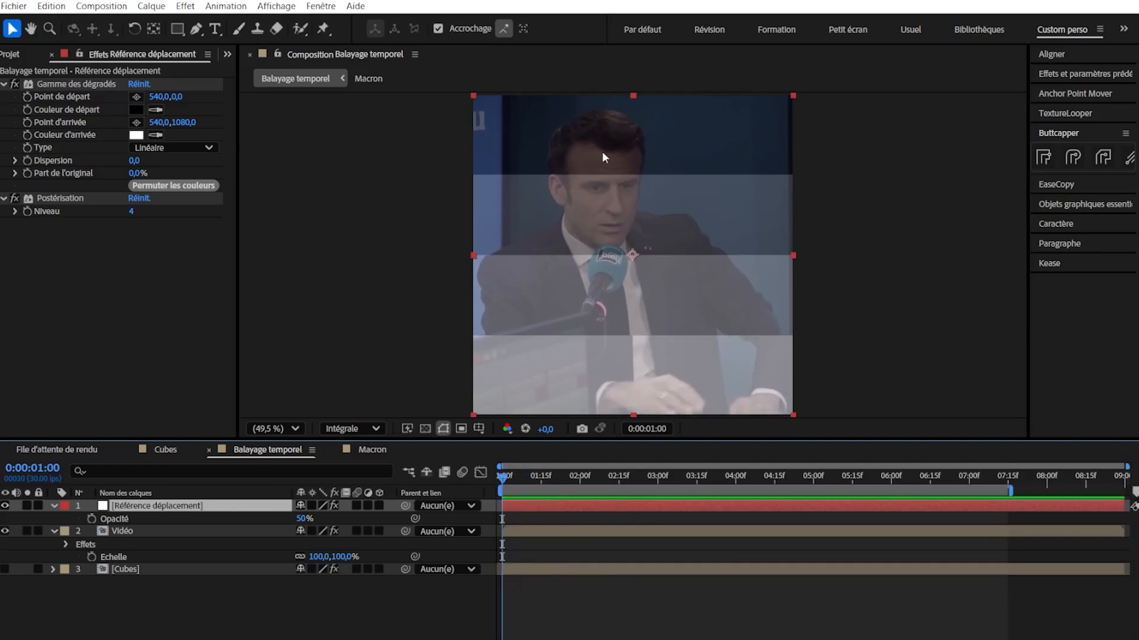
{"action": "left_click", "coordinate": [514, 482]}
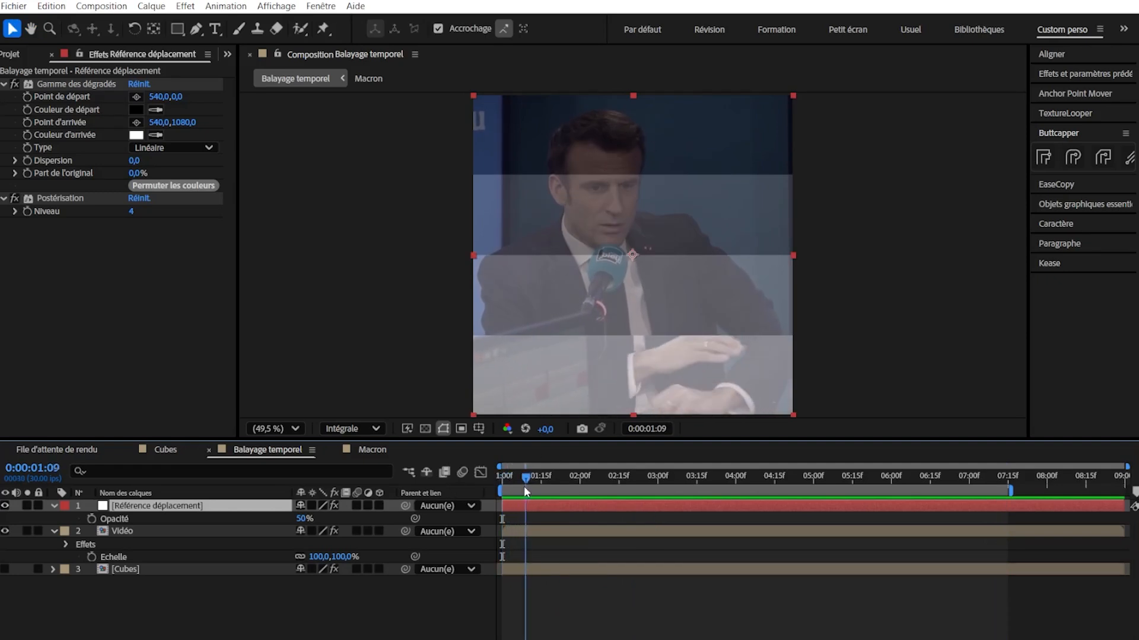
{"action": "left_click", "coordinate": [379, 450]}
{"action": "left_click", "coordinate": [537, 479]}
{"action": "left_click_drag", "start_coordinate": [536, 482], "coordinate": [653, 508]}
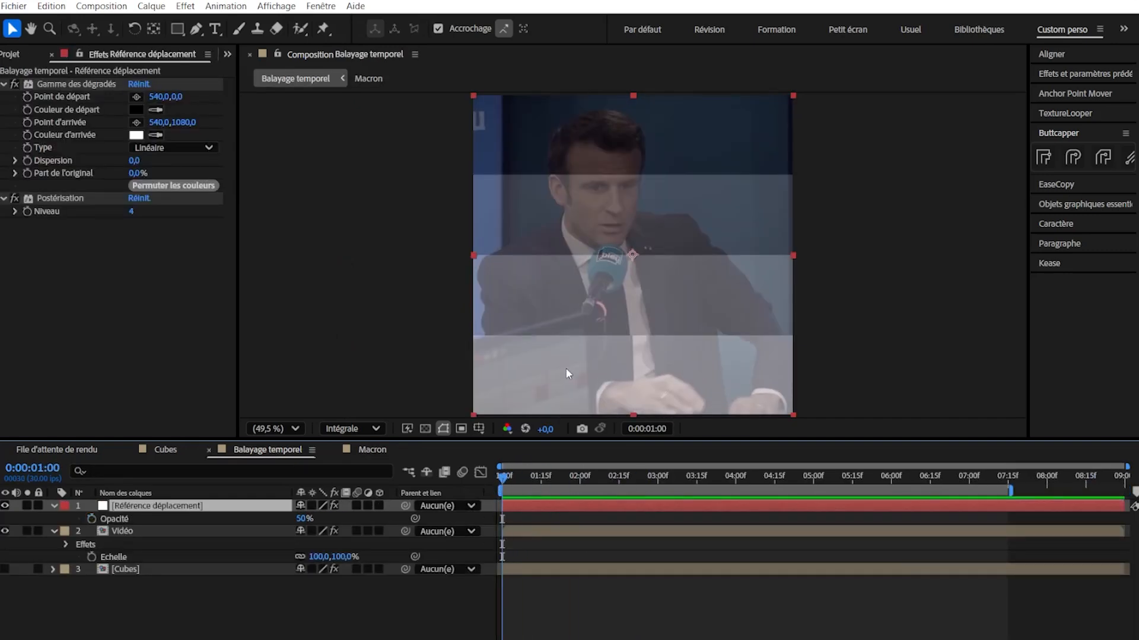
- Check the Vidéo layer's Balayage temporel settings against the Macron composition's frame at 0:00:01:00
{"action": "left_click", "coordinate": [373, 450]}
{"action": "left_click", "coordinate": [269, 450]}
{"action": "left_click", "coordinate": [168, 531]}
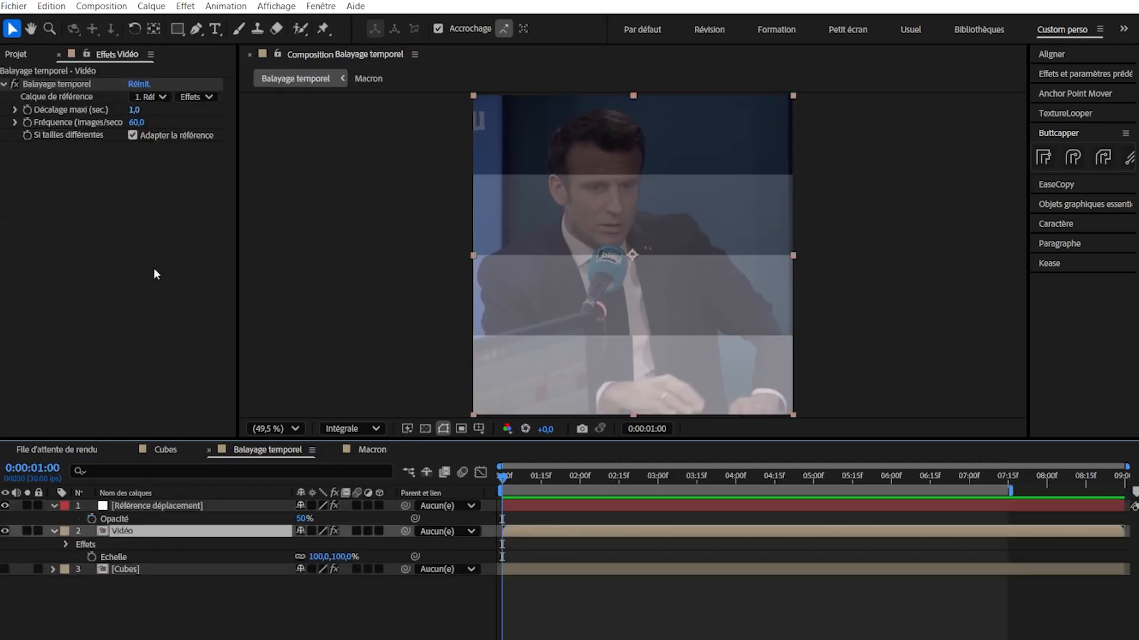
{"action": "left_click", "coordinate": [372, 450]}
{"action": "left_click_drag", "start_coordinate": [574, 482], "coordinate": [579, 484]}
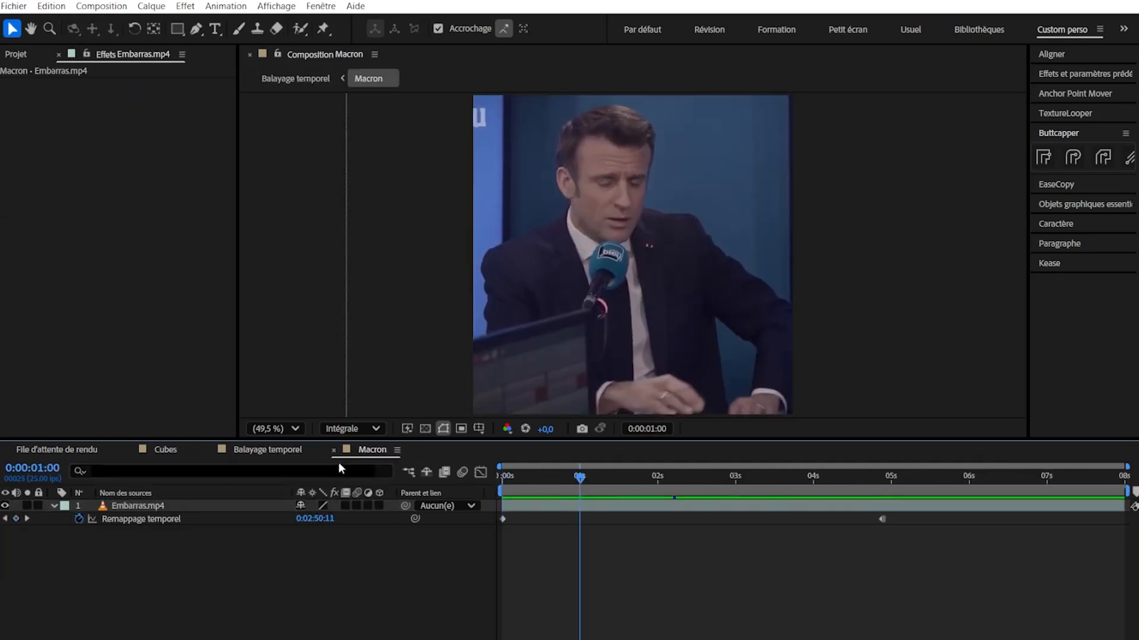
{"action": "left_click", "coordinate": [268, 449]}
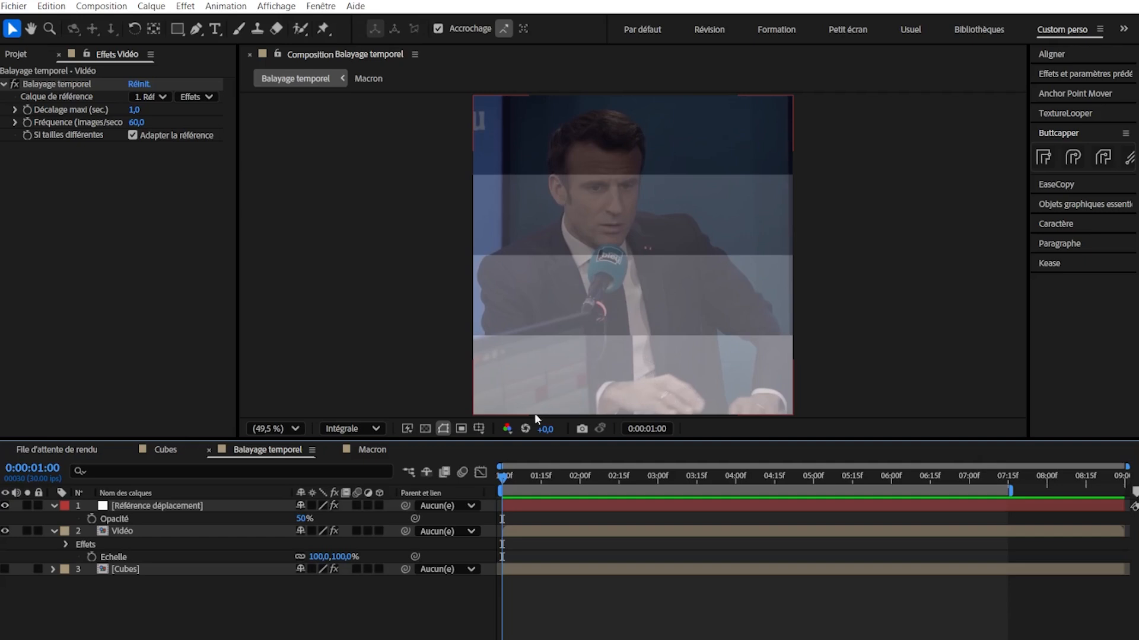
- Compare the bands of the Balayage temporel composition at its start and at 0:00:01:00 with the Macron footage
{"action": "left_click", "coordinate": [372, 450]}
{"action": "left_click_drag", "start_coordinate": [591, 474], "coordinate": [577, 482]}
{"action": "left_click", "coordinate": [291, 450]}
{"action": "key", "text": "Home"}
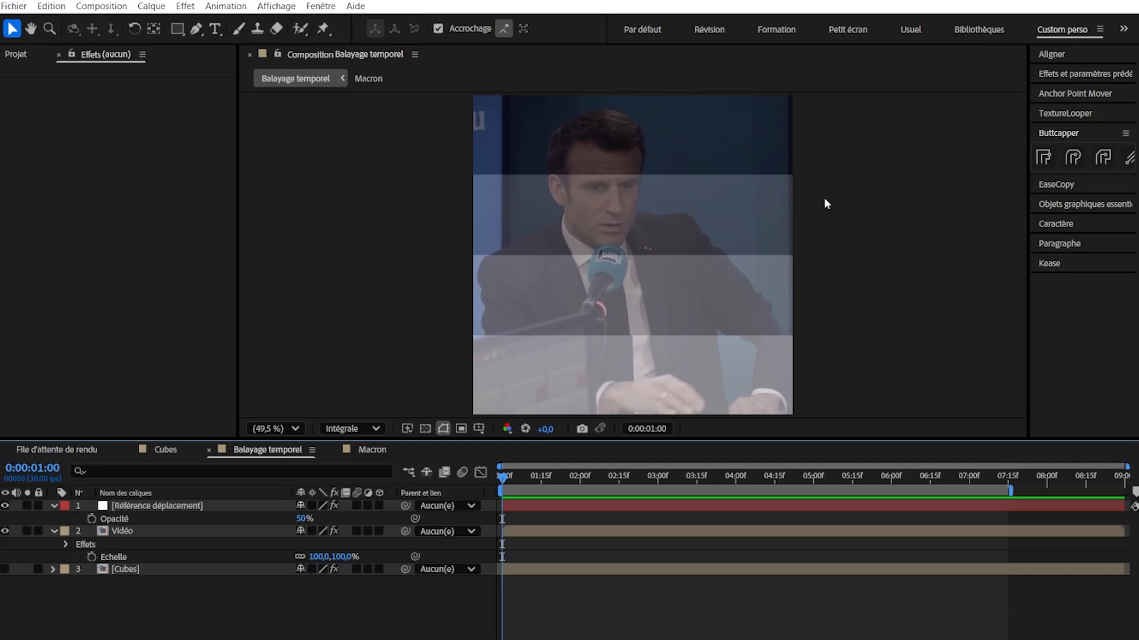
{"action": "left_click", "coordinate": [372, 450]}
{"action": "left_click_drag", "start_coordinate": [503, 477], "coordinate": [580, 485]}
{"action": "left_click", "coordinate": [267, 450]}
{"action": "left_click", "coordinate": [513, 478]}
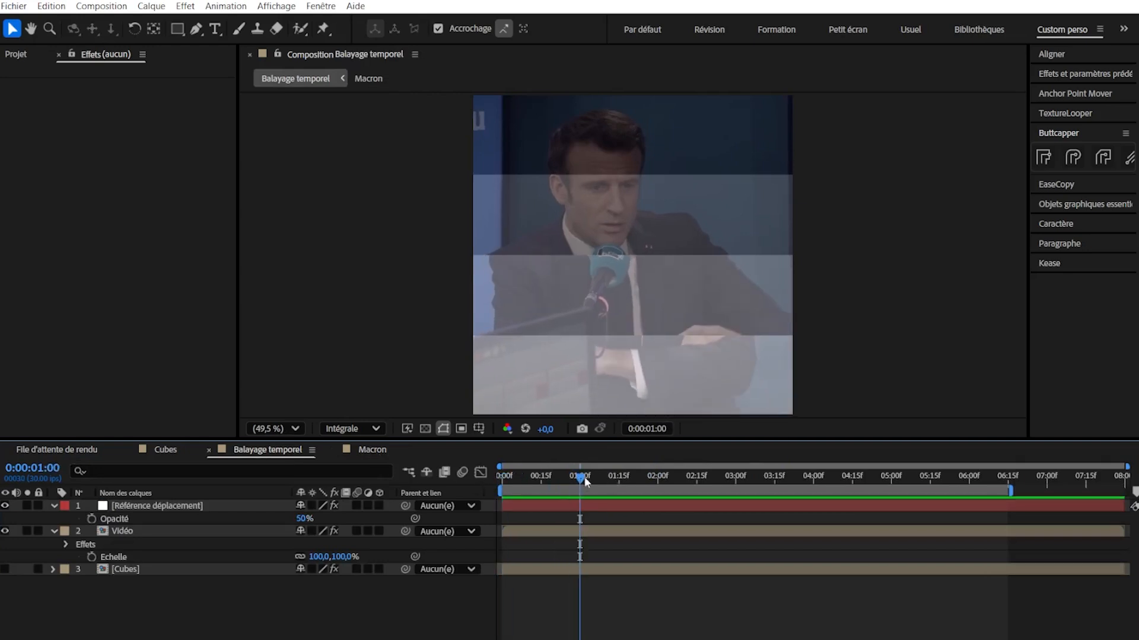
- Examine the Vidéo layer's Décalage maxi setting and scrub the first second to see how each band is delayed
{"action": "left_click", "coordinate": [170, 532]}
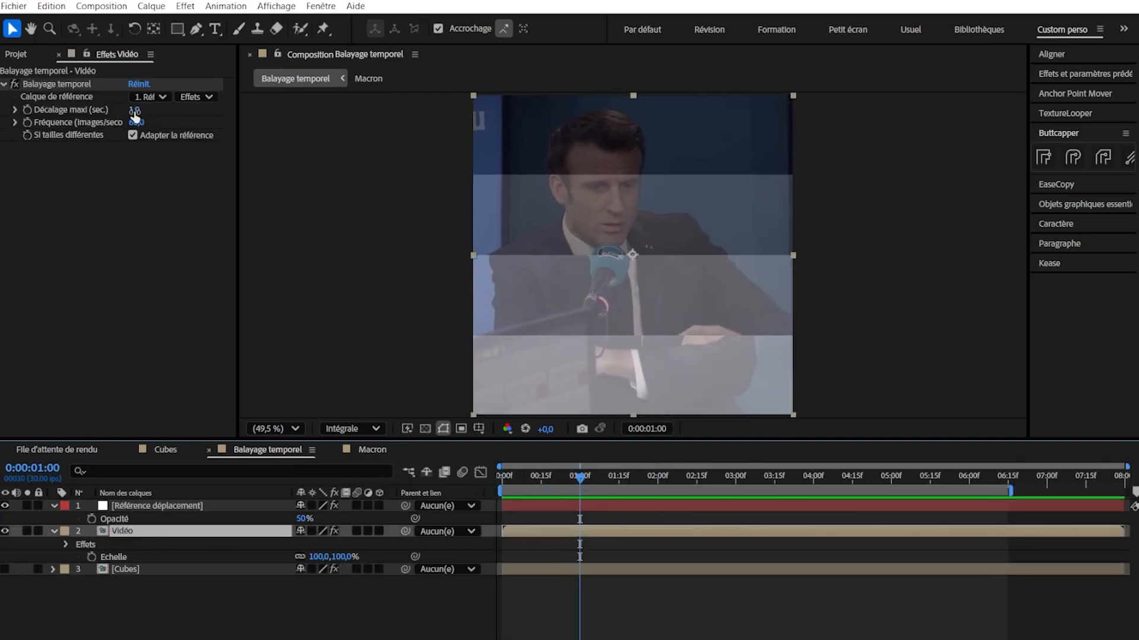
{"action": "left_click", "coordinate": [579, 483]}
{"action": "left_click_drag", "start_coordinate": [580, 484], "coordinate": [507, 482]}
{"action": "scroll", "coordinate": [517, 100], "scroll_direction": "up", "scroll_amount": 1}
{"action": "scroll", "coordinate": [524, 217], "scroll_direction": "up", "scroll_amount": 3}
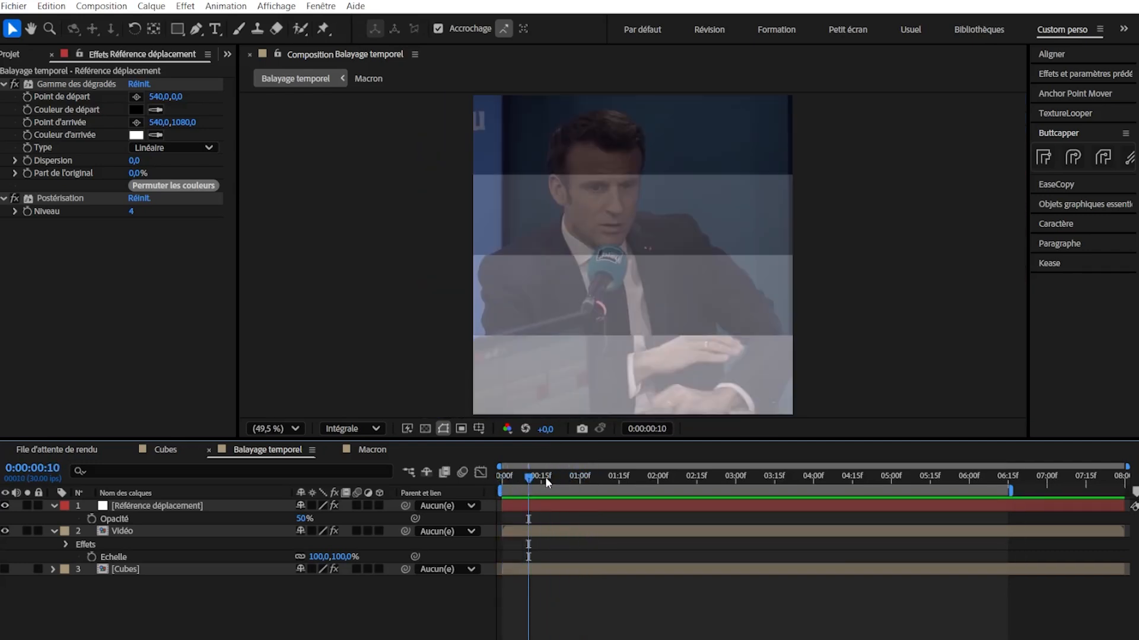
- Set the Postérisation Niveau of the Référence déplacement layer to 5
{"action": "left_click_drag", "start_coordinate": [545, 477], "coordinate": [588, 519]}
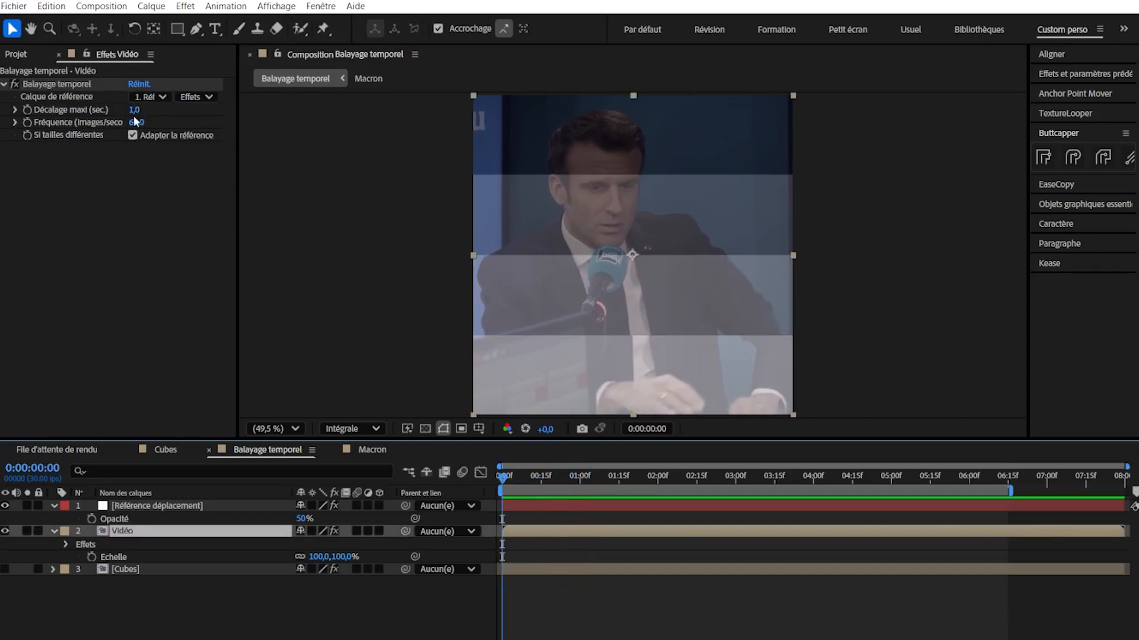
{"action": "left_click", "coordinate": [159, 506]}
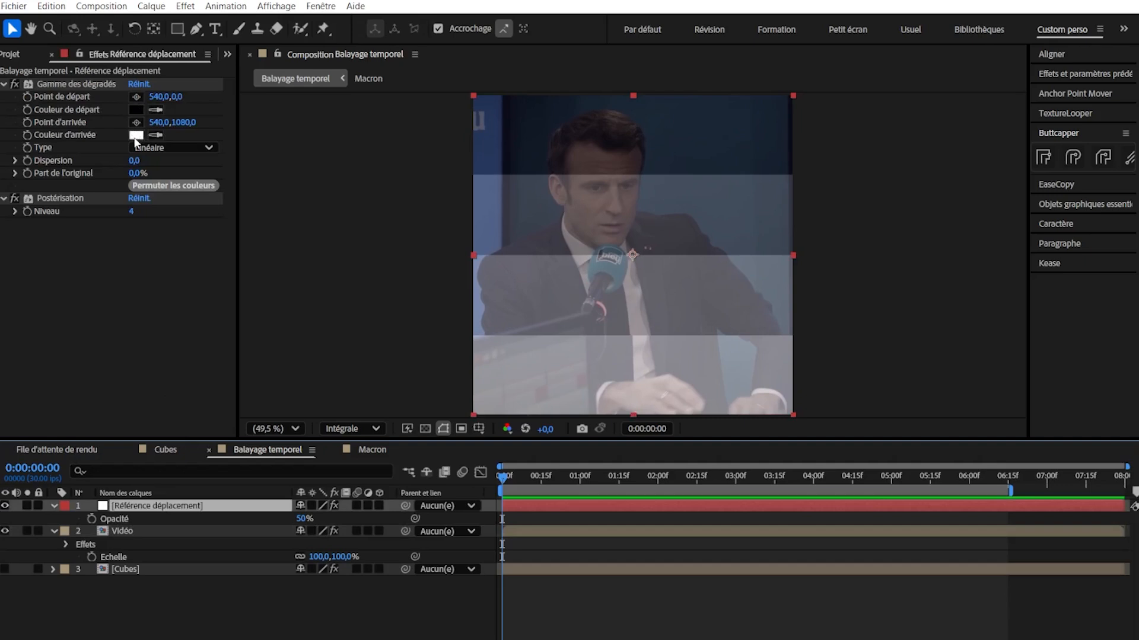
{"action": "left_click", "coordinate": [132, 211]}
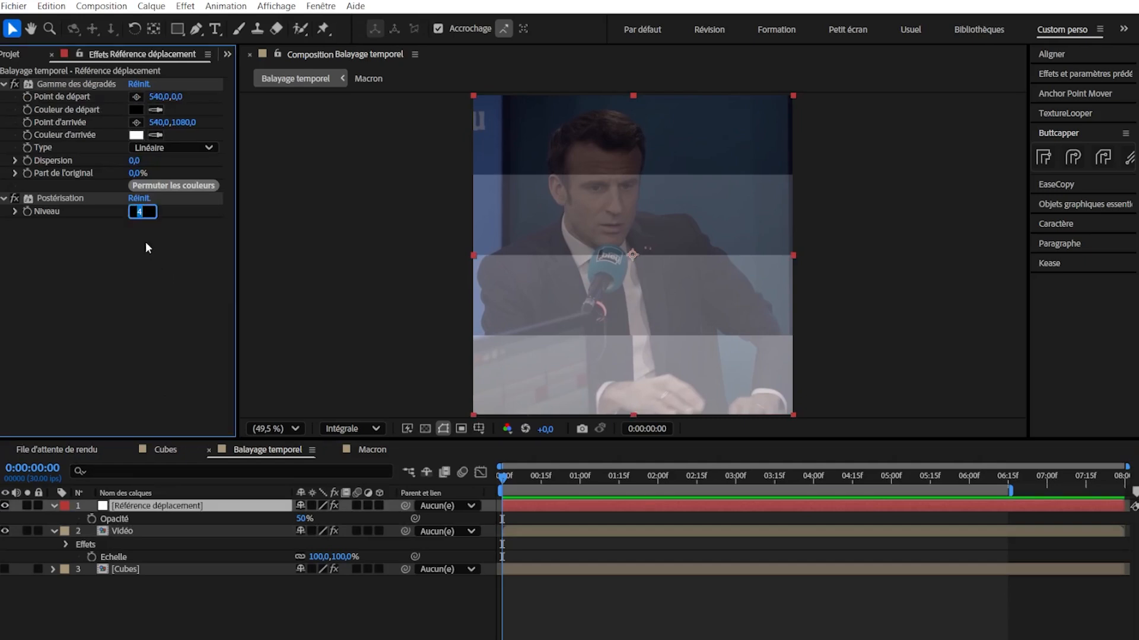
{"action": "type", "text": "5"}
{"action": "key", "text": "Return"}
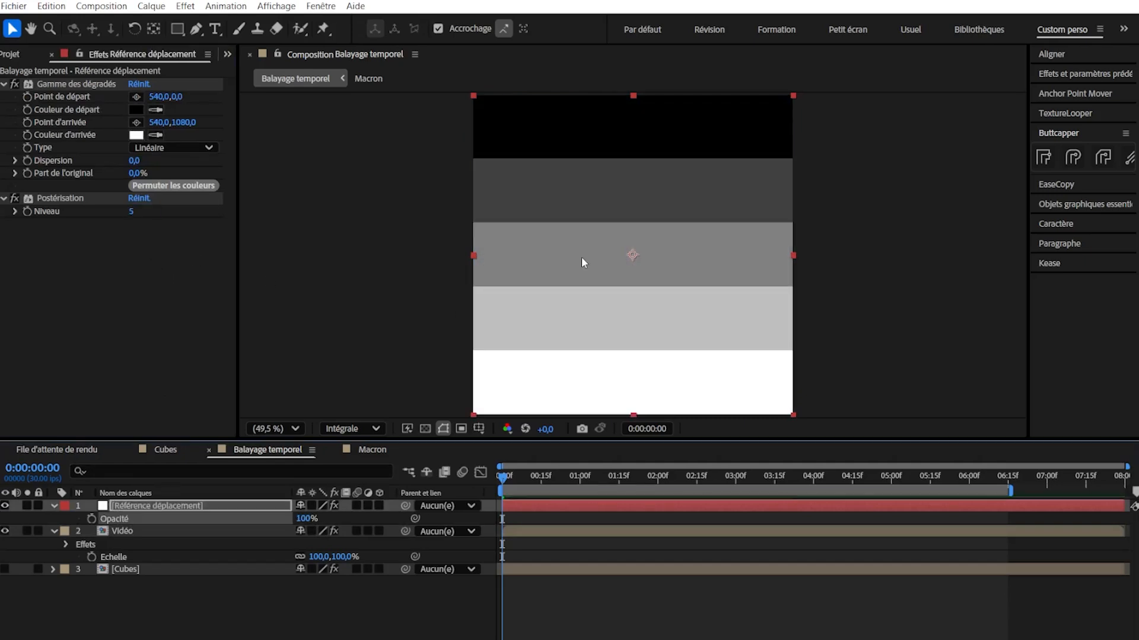
- Set the Référence déplacement layer's opacity to 50% and preview the five bands over the video
{"action": "type", "text": "50"}
{"action": "key", "text": "Return"}
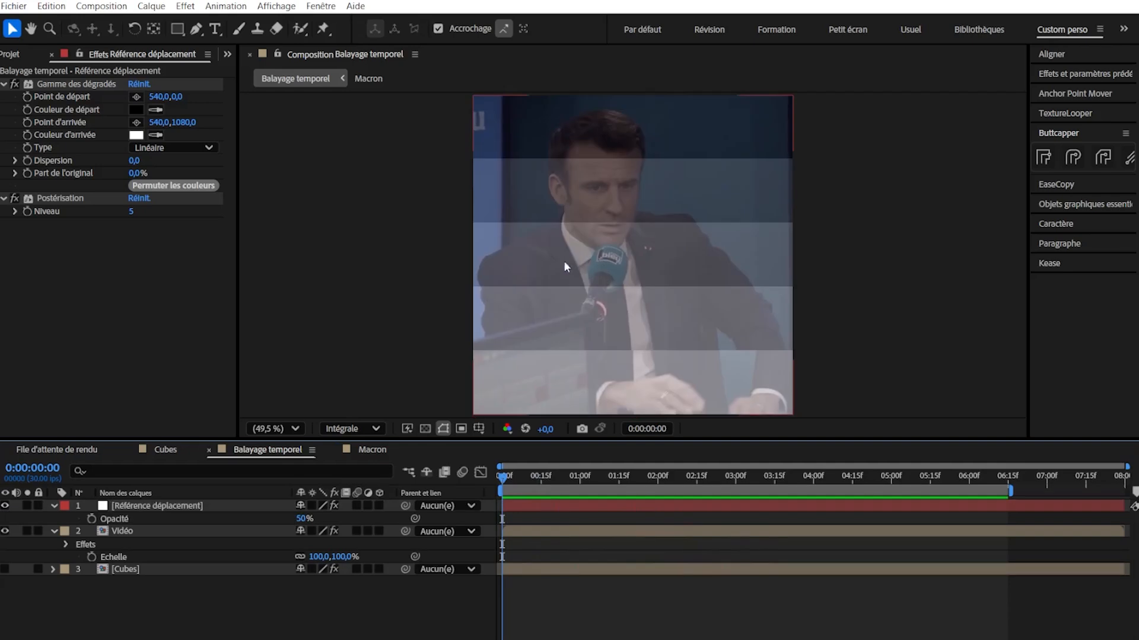
{"action": "key", "text": "space"}
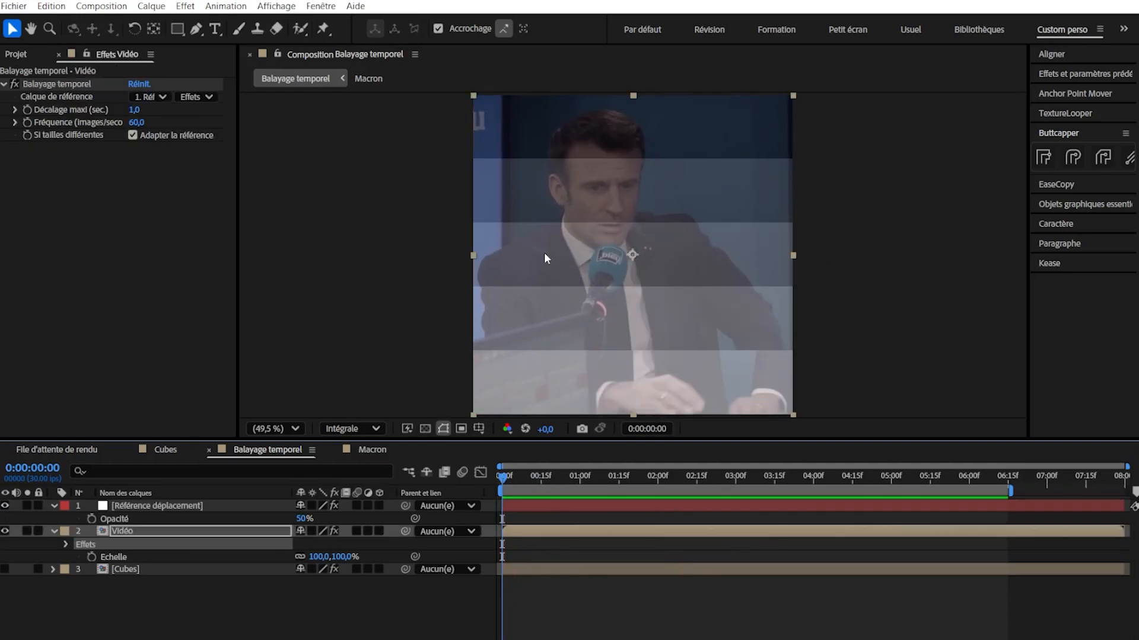
{"action": "key", "text": "space"}
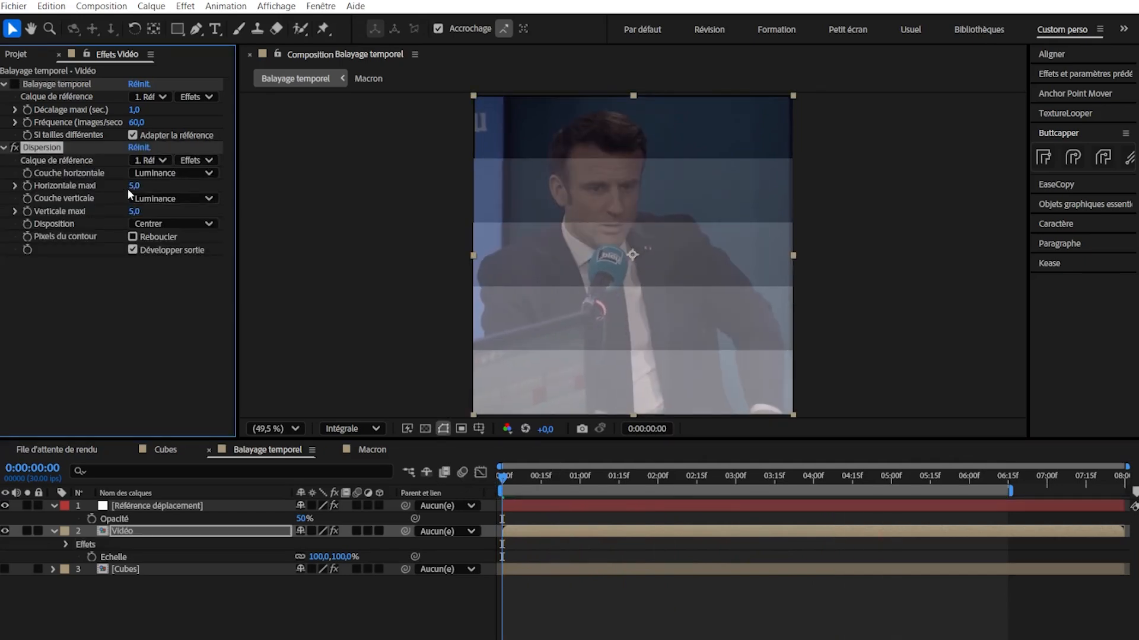
- Try the Dispersion effect on the Vidéo layer with Horizontale maxi at -115 and Verticale maxi at -96
{"action": "left_click_drag", "start_coordinate": [129, 186], "coordinate": [137, 186]}
{"action": "left_click_drag", "start_coordinate": [138, 189], "coordinate": [66, 127]}
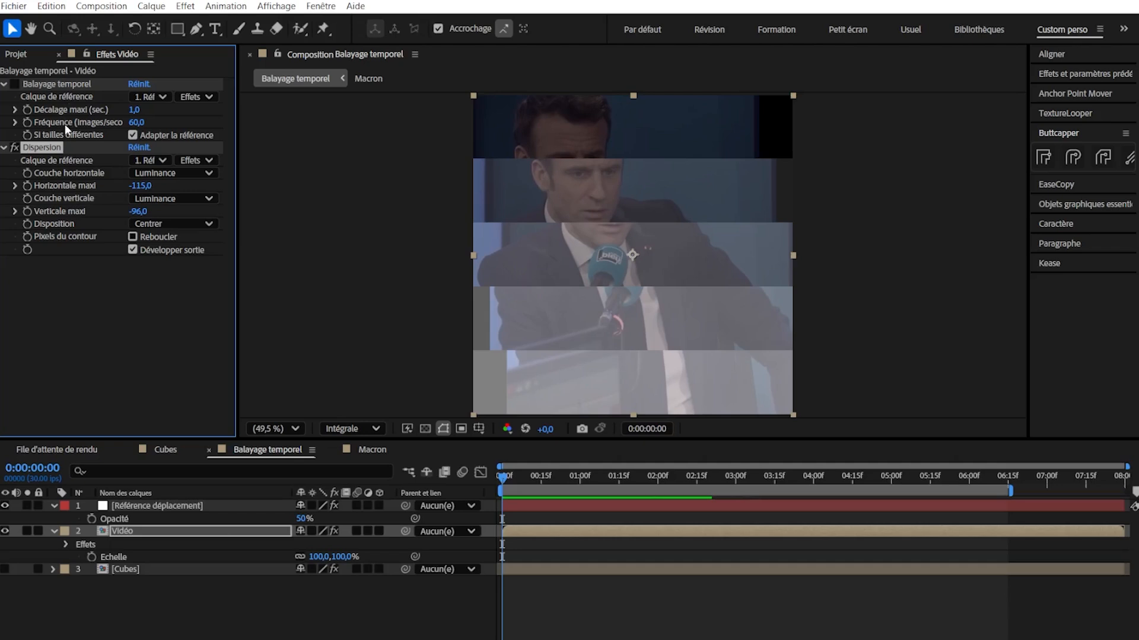
{"action": "left_click", "coordinate": [62, 85]}
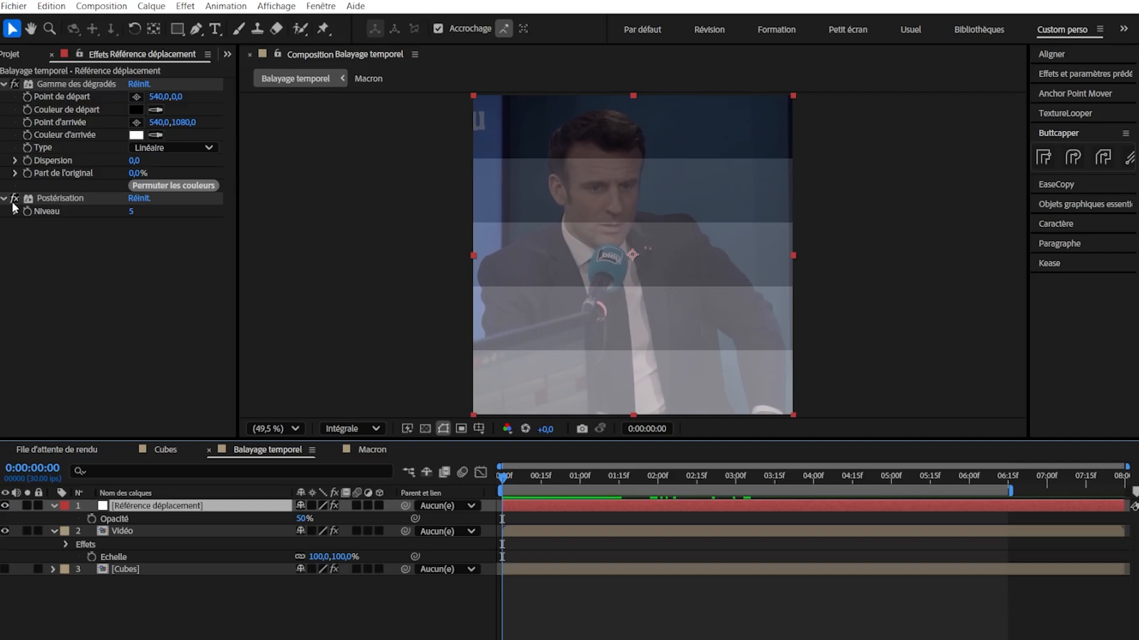
- Turn off the Postérisation effect on the Référence déplacement layer and check the gradient's Couleur d'arrivée without changing it
{"action": "left_click", "coordinate": [14, 198]}
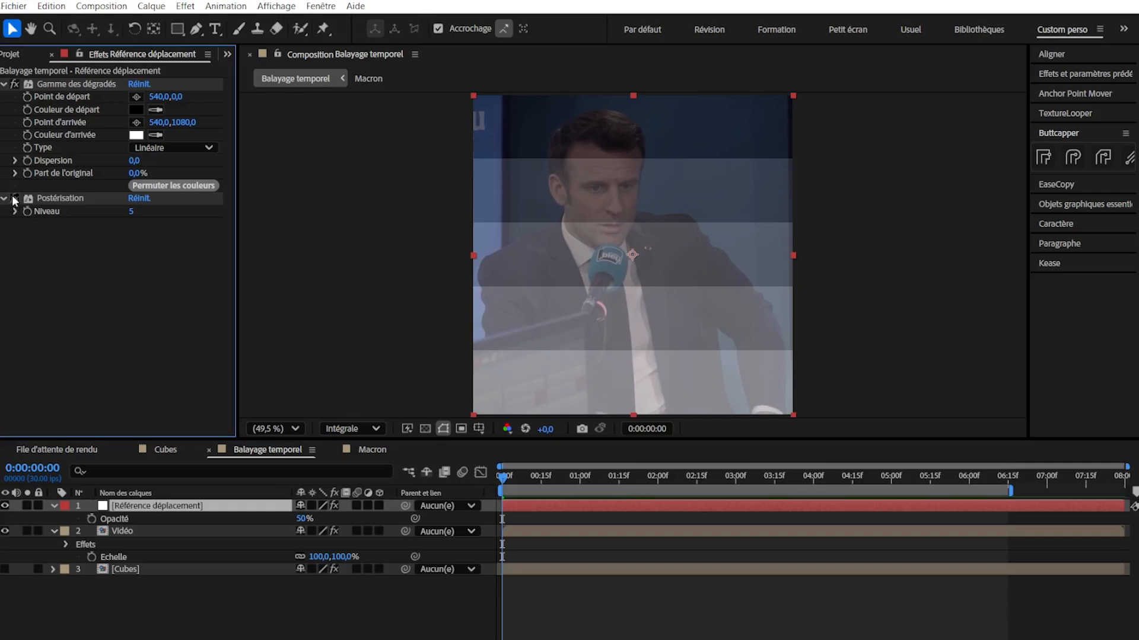
{"action": "left_click", "coordinate": [14, 199]}
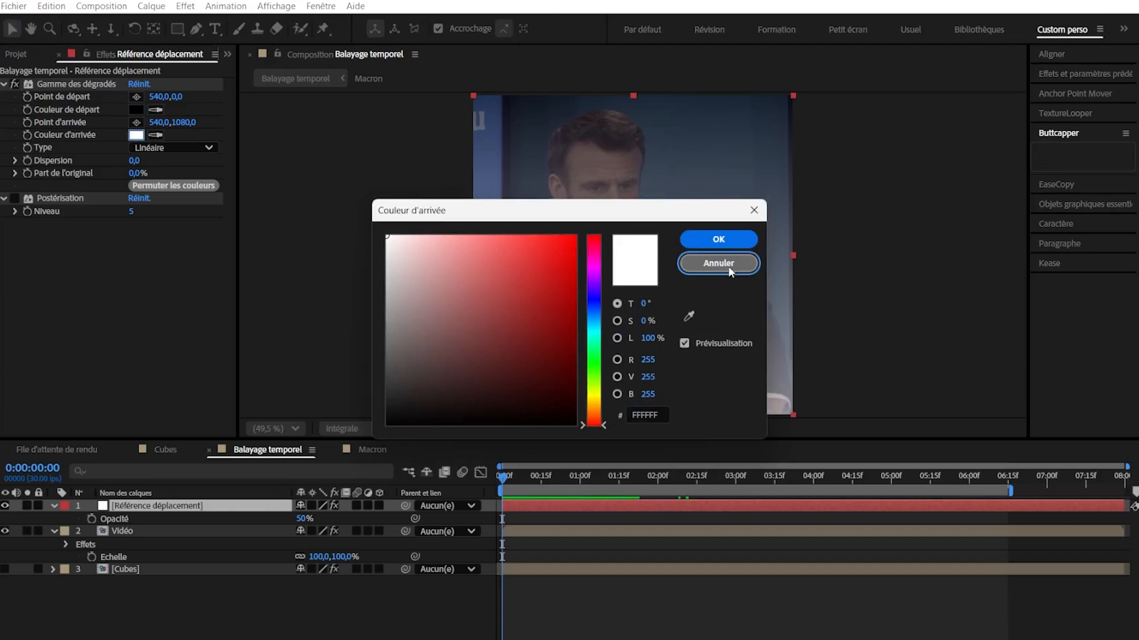
{"action": "left_click", "coordinate": [728, 267]}
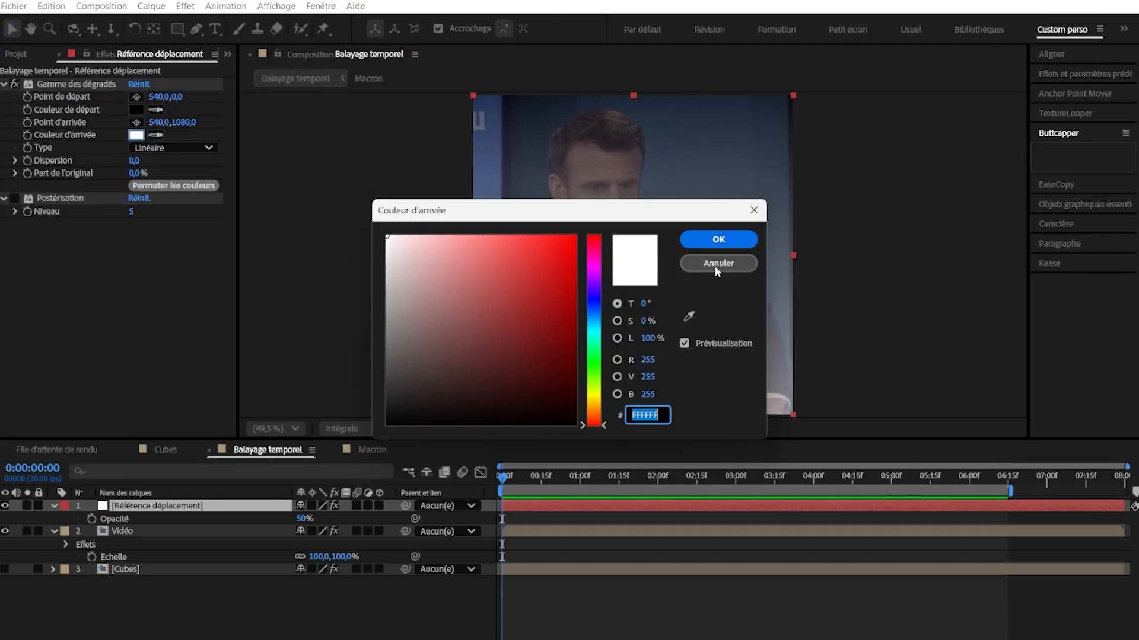
{"action": "left_click", "coordinate": [718, 265]}
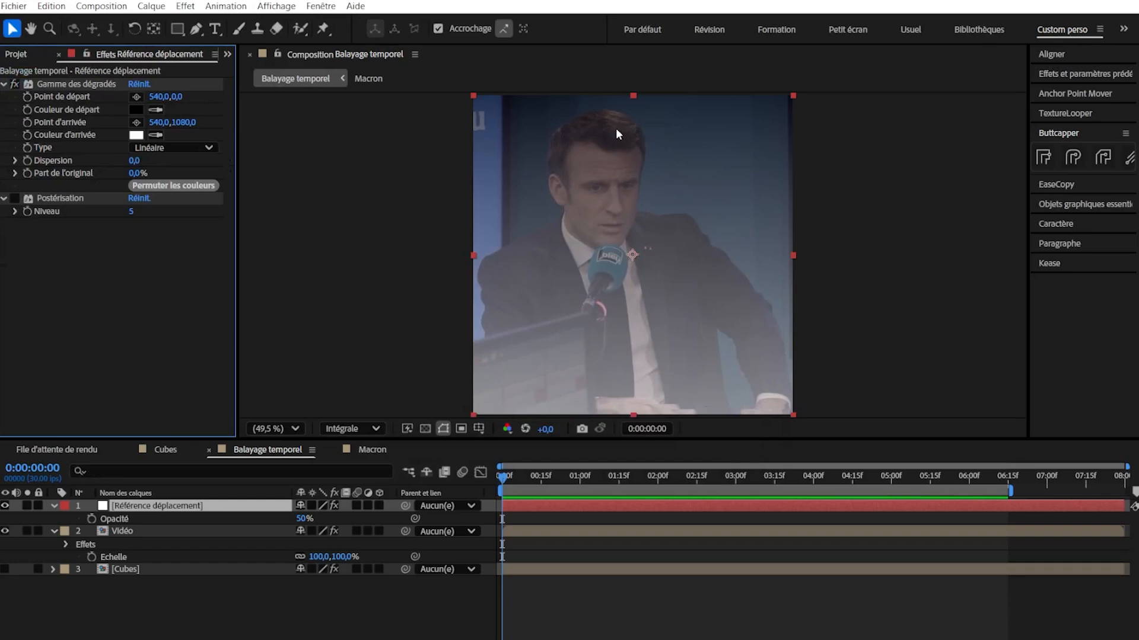
- Play back the Balayage temporel composition with the smooth gradient as the displacement reference
{"action": "left_click", "coordinate": [178, 506]}
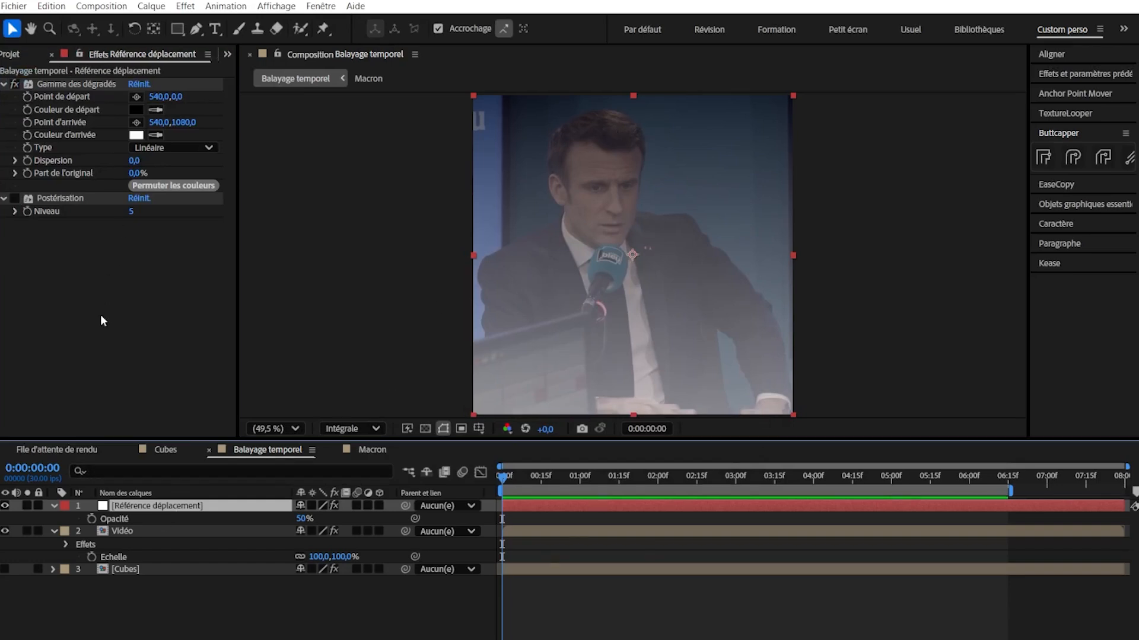
{"action": "key", "text": "space"}
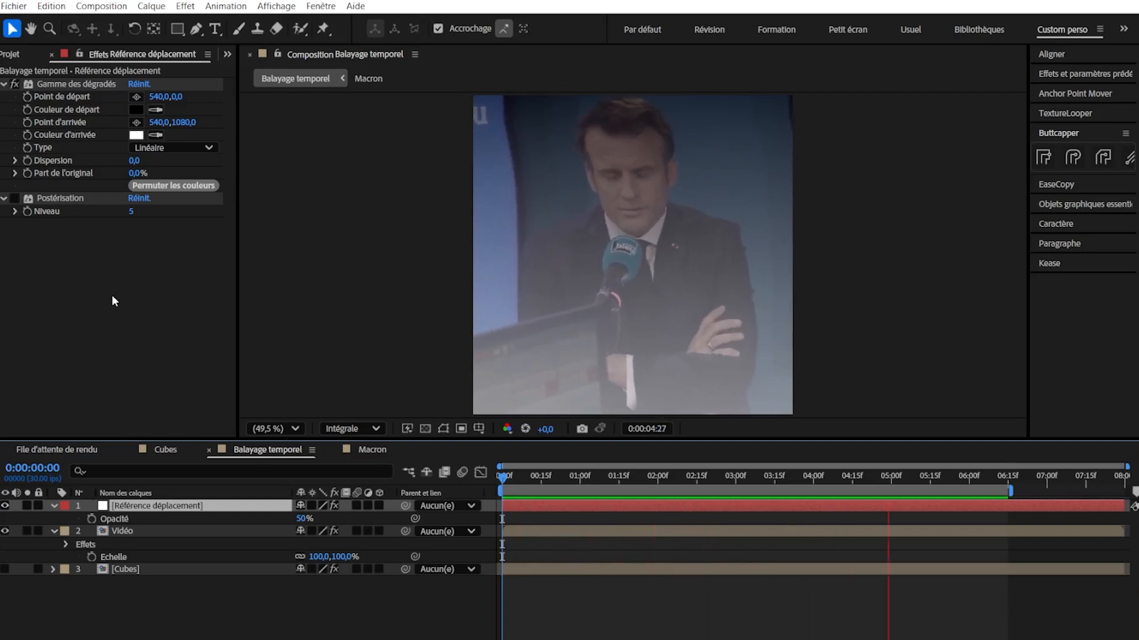
{"action": "left_click", "coordinate": [348, 518]}
{"action": "left_click_drag", "start_coordinate": [302, 519], "coordinate": [386, 517]}
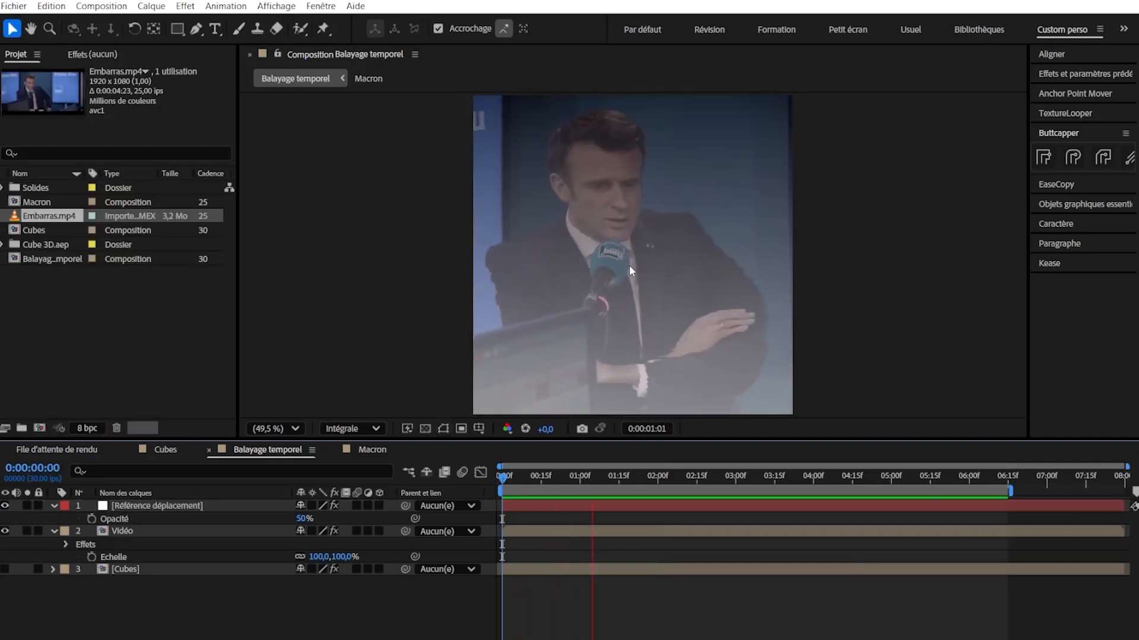
{"action": "left_click", "coordinate": [614, 251]}
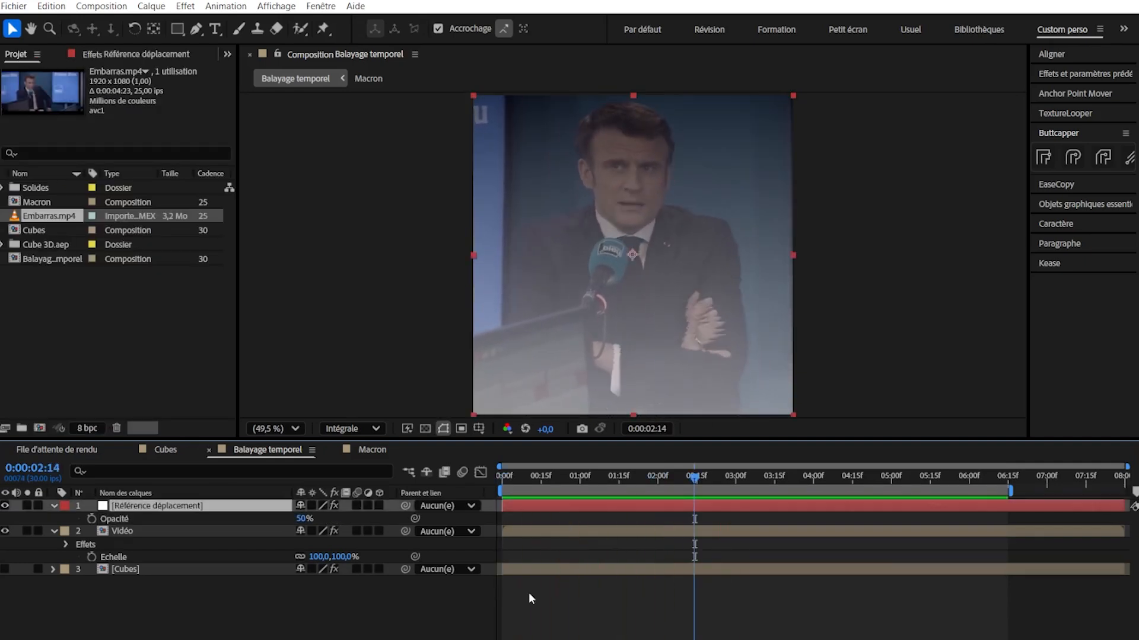
- Examine the hands and sleeve edges up close while scrubbing between about 0:00:01:22 and 0:00:02:20
{"action": "left_click", "coordinate": [528, 592]}
{"action": "scroll", "coordinate": [714, 322], "scroll_direction": "up", "scroll_amount": 3}
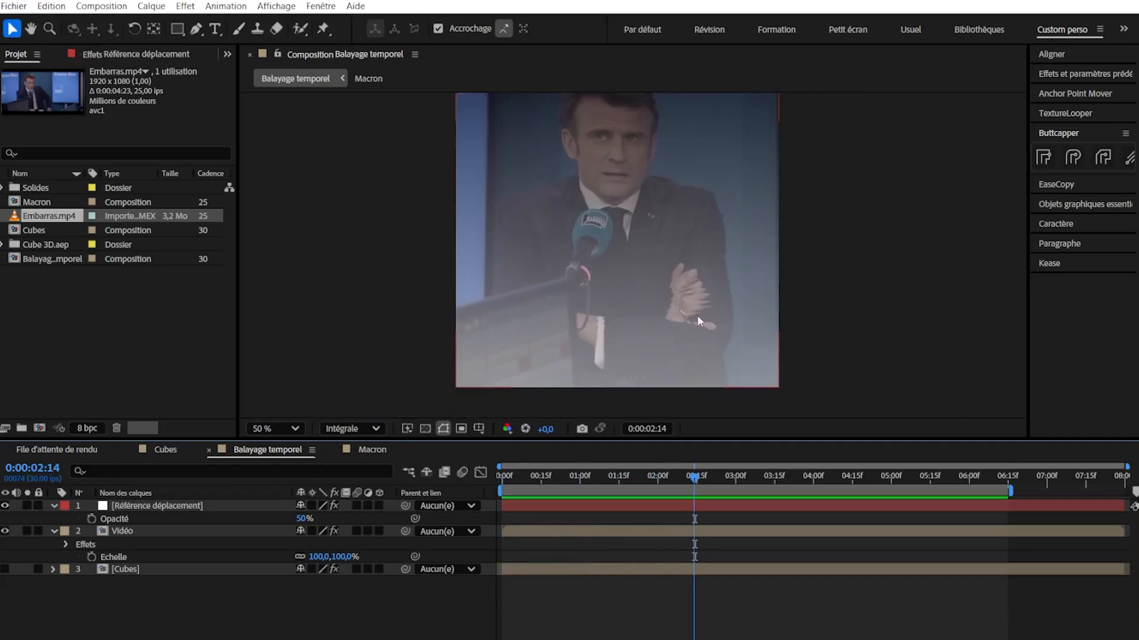
{"action": "left_click_drag", "start_coordinate": [694, 477], "coordinate": [710, 503]}
{"action": "key", "text": "shift+slash"}
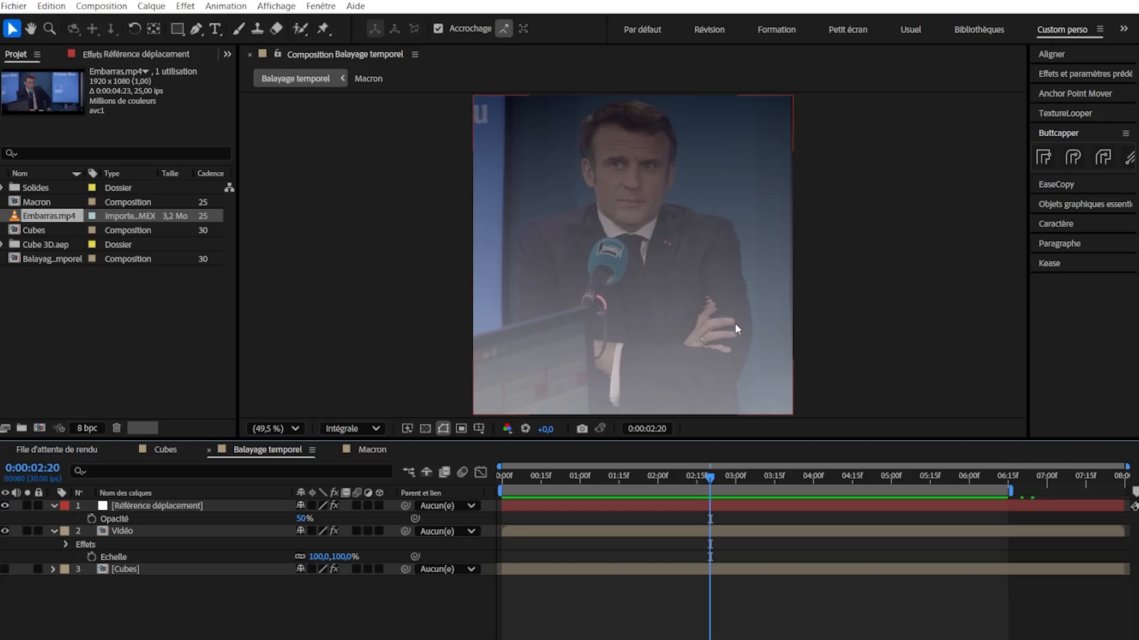
{"action": "scroll", "coordinate": [735, 322], "scroll_direction": "up", "scroll_amount": 4}
{"action": "left_click_drag", "start_coordinate": [709, 476], "coordinate": [679, 456]}
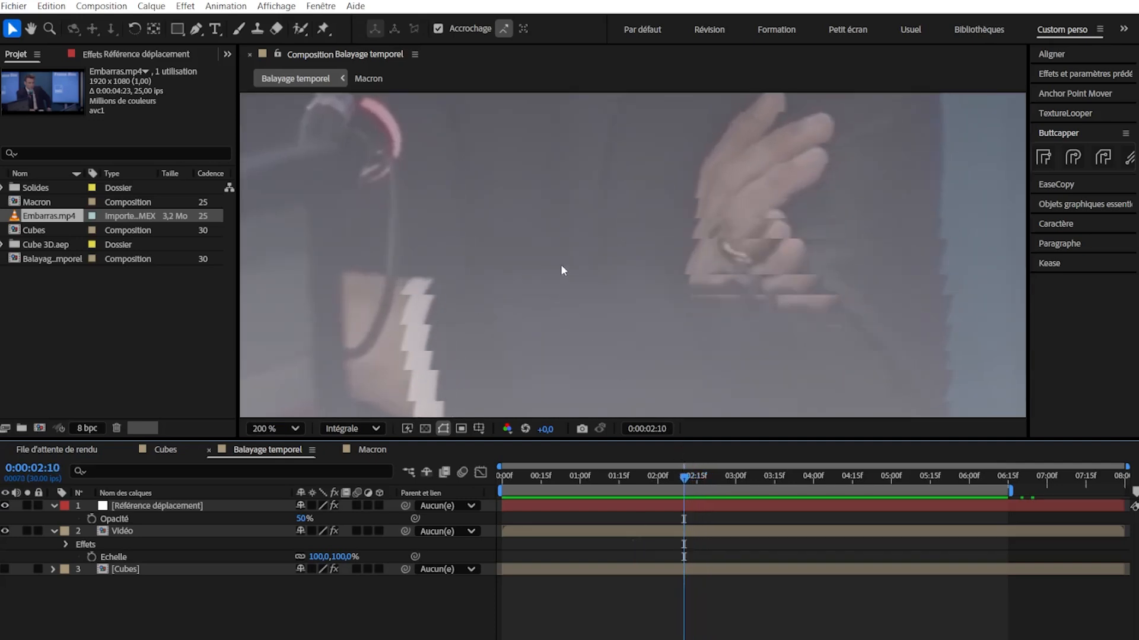
{"action": "left_click_drag", "start_coordinate": [684, 476], "coordinate": [611, 467]}
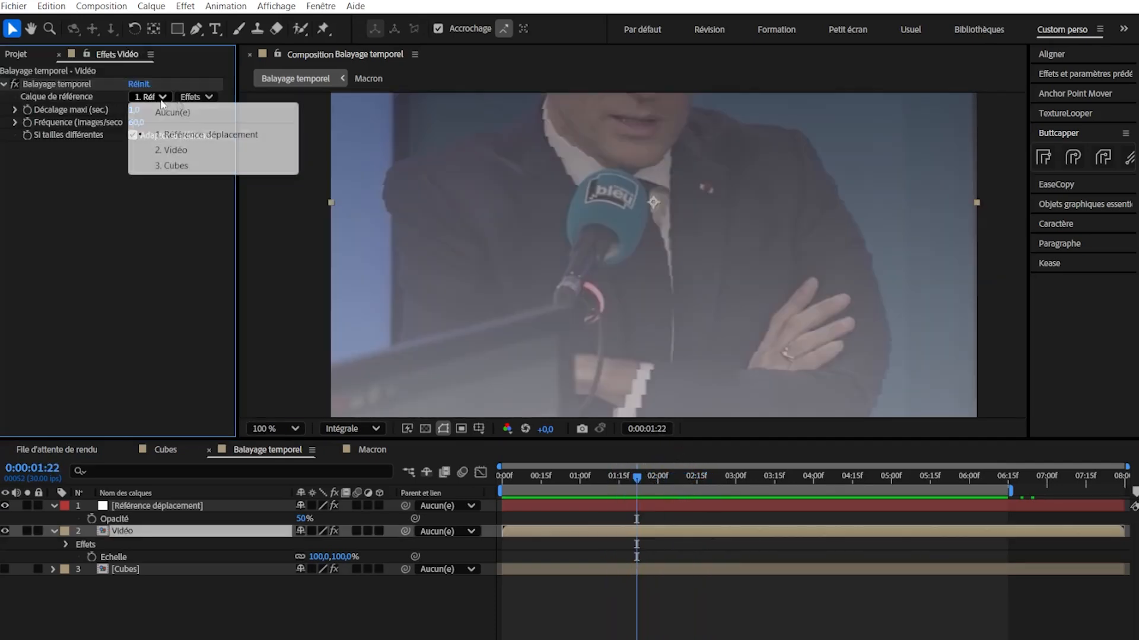
- Review the Vidéo layer's Balayage temporel options for the reference layer, its source type and differing layer sizes
{"action": "left_click", "coordinate": [196, 127]}
{"action": "left_click", "coordinate": [209, 98]}
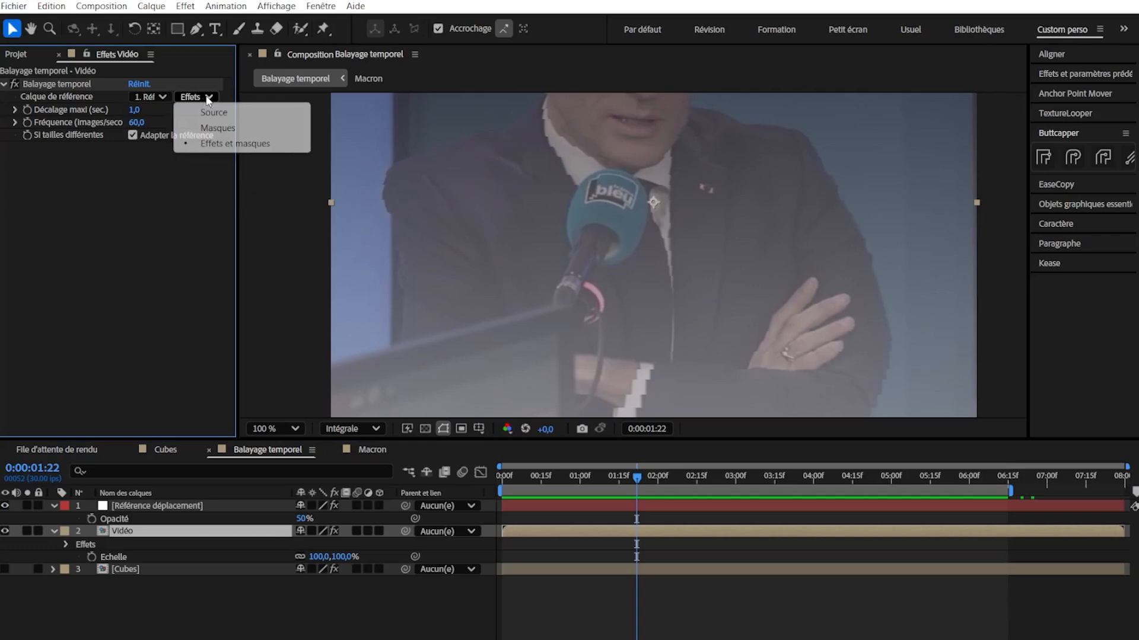
{"action": "left_click", "coordinate": [183, 248]}
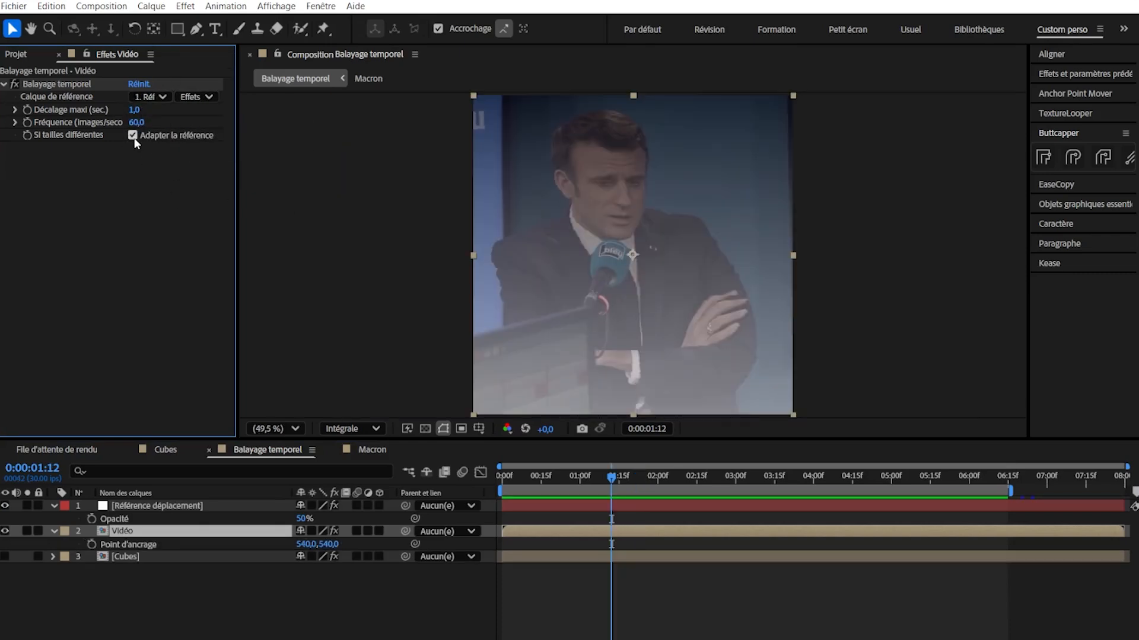
{"action": "left_click", "coordinate": [159, 506]}
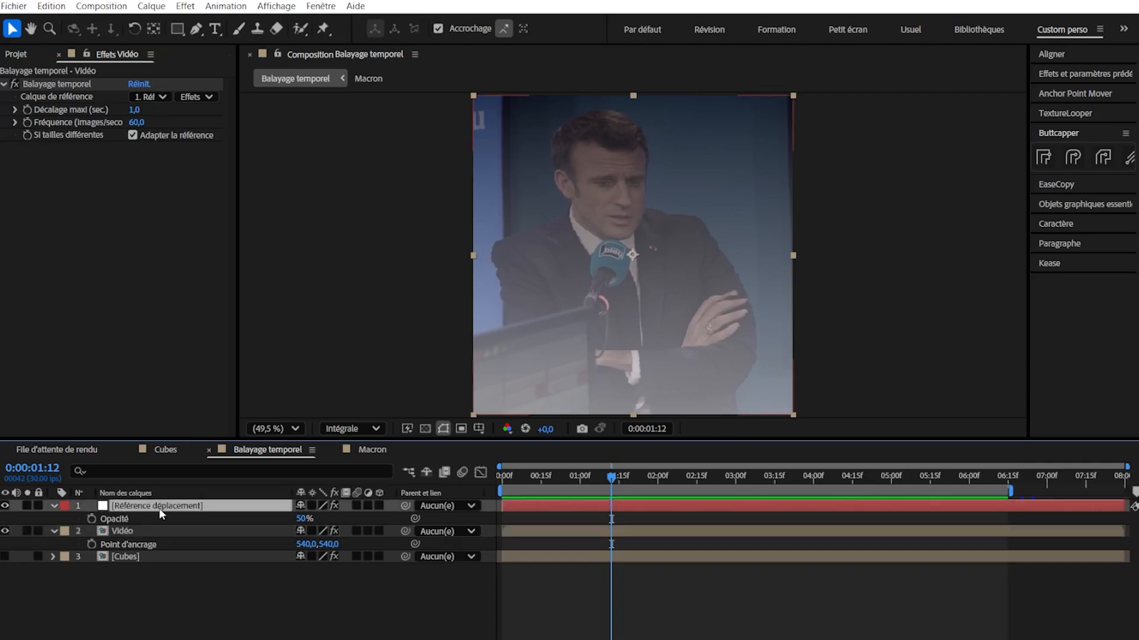
{"action": "left_click", "coordinate": [159, 530]}
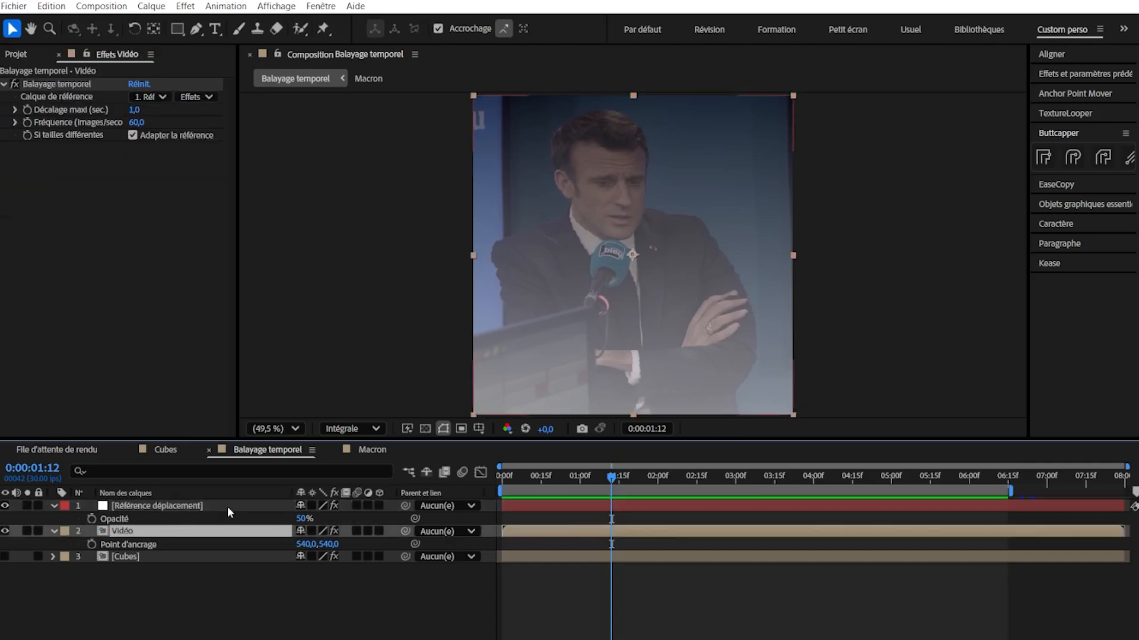
{"action": "left_click", "coordinate": [177, 211]}
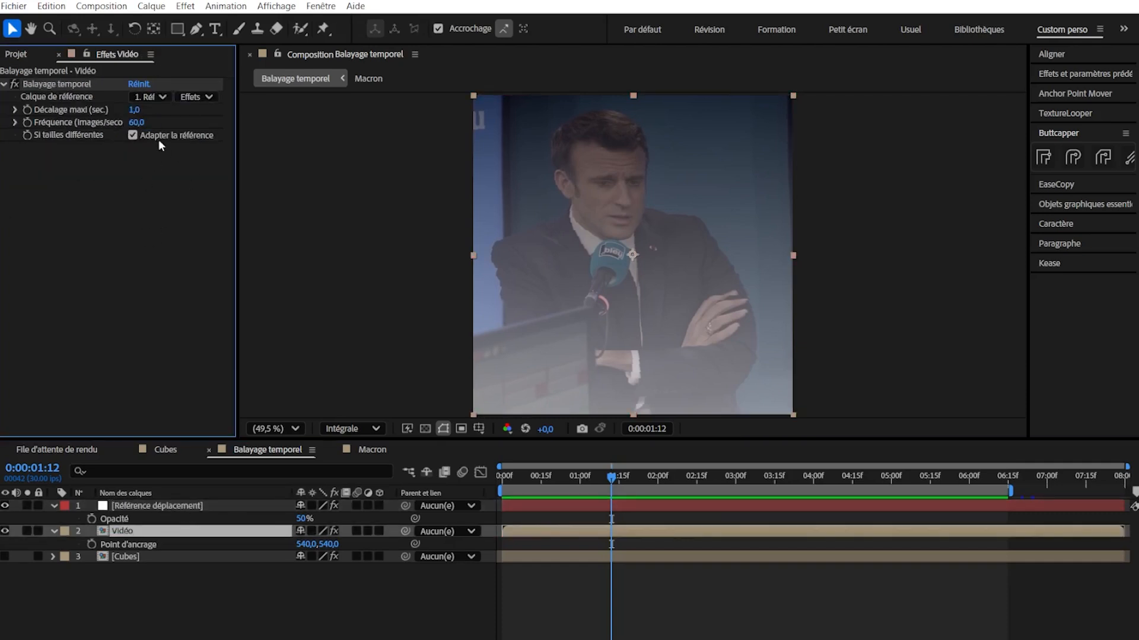
- Set the Vidéo layer's Balayage temporel Fréquence to 25 images per second and preview the result
{"action": "left_click", "coordinate": [136, 123]}
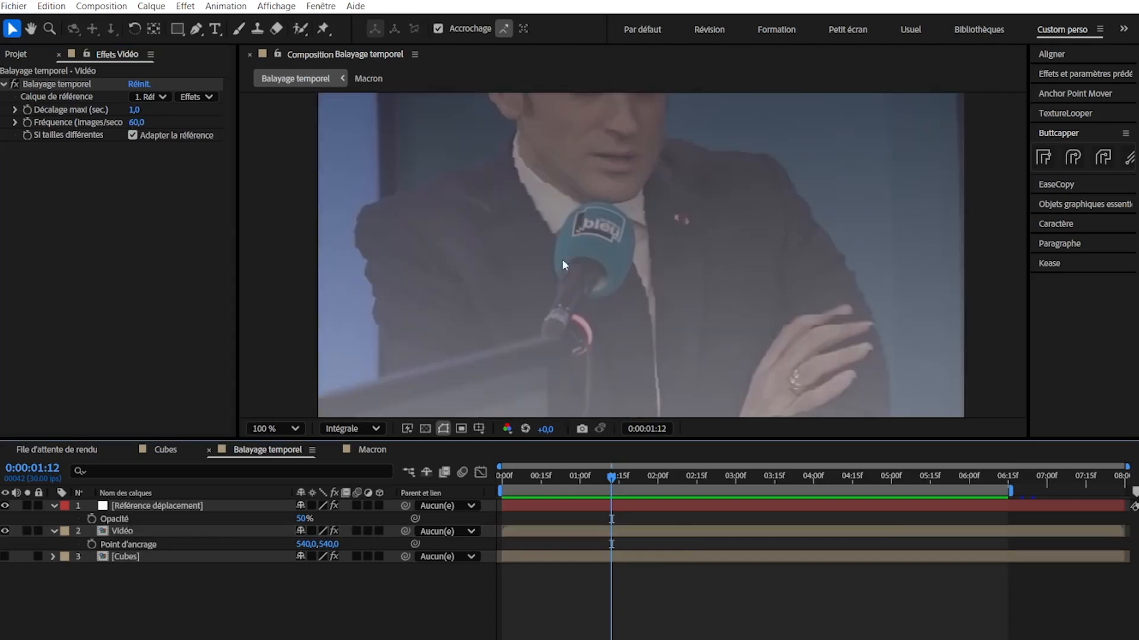
{"action": "scroll", "coordinate": [582, 220], "scroll_direction": "down", "scroll_amount": 1}
{"action": "scroll", "coordinate": [581, 219], "scroll_direction": "up", "scroll_amount": 1}
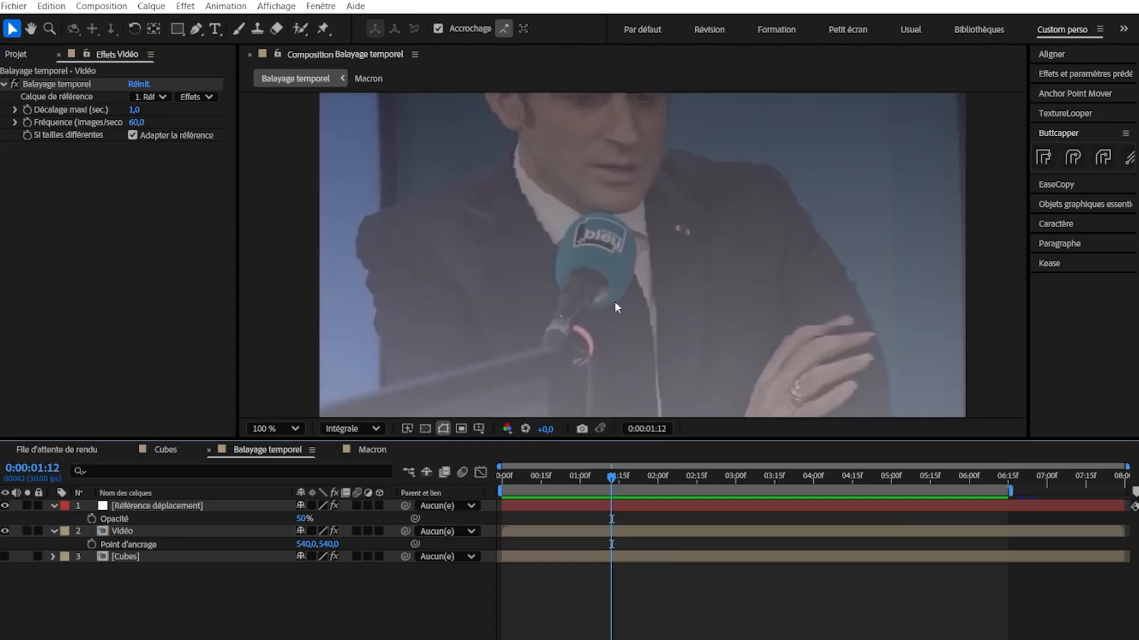
{"action": "key", "text": "shift+slash"}
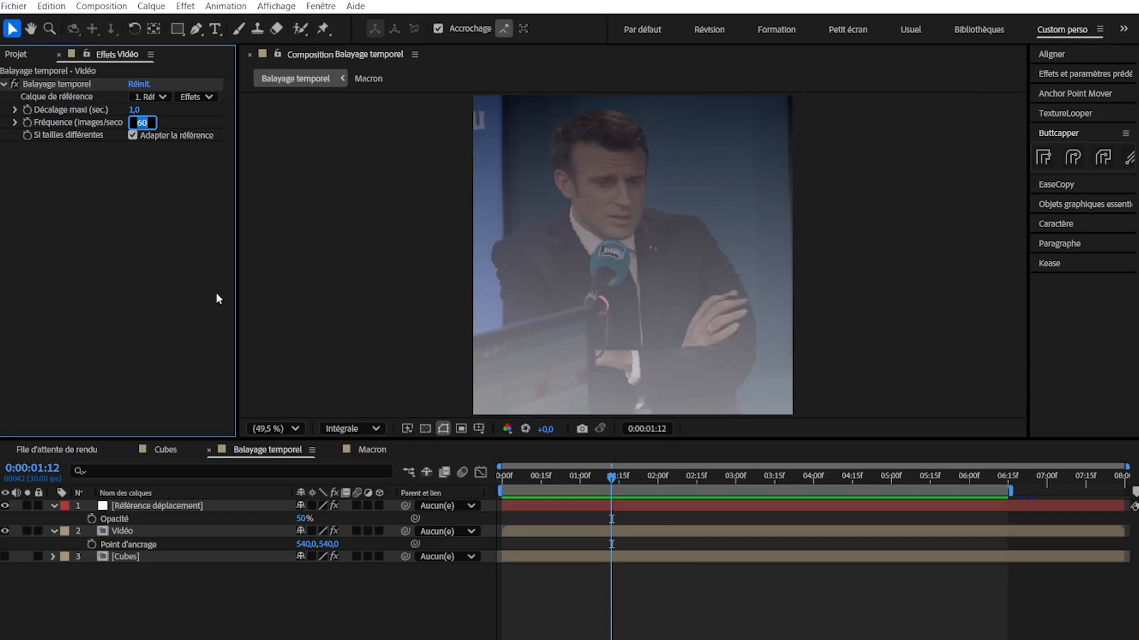
{"action": "type", "text": "5"}
{"action": "key", "text": "Return"}
{"action": "key", "text": "space"}
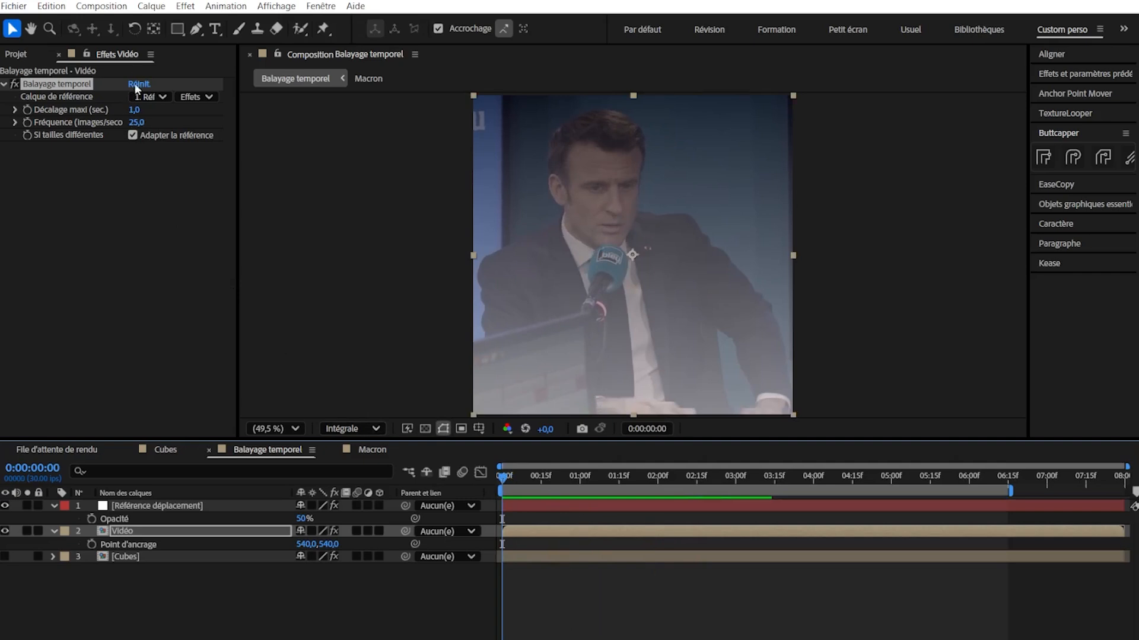
- Set the Vidéo layer's Balayage temporel Fréquence to 50 images per second
{"action": "left_click", "coordinate": [136, 122]}
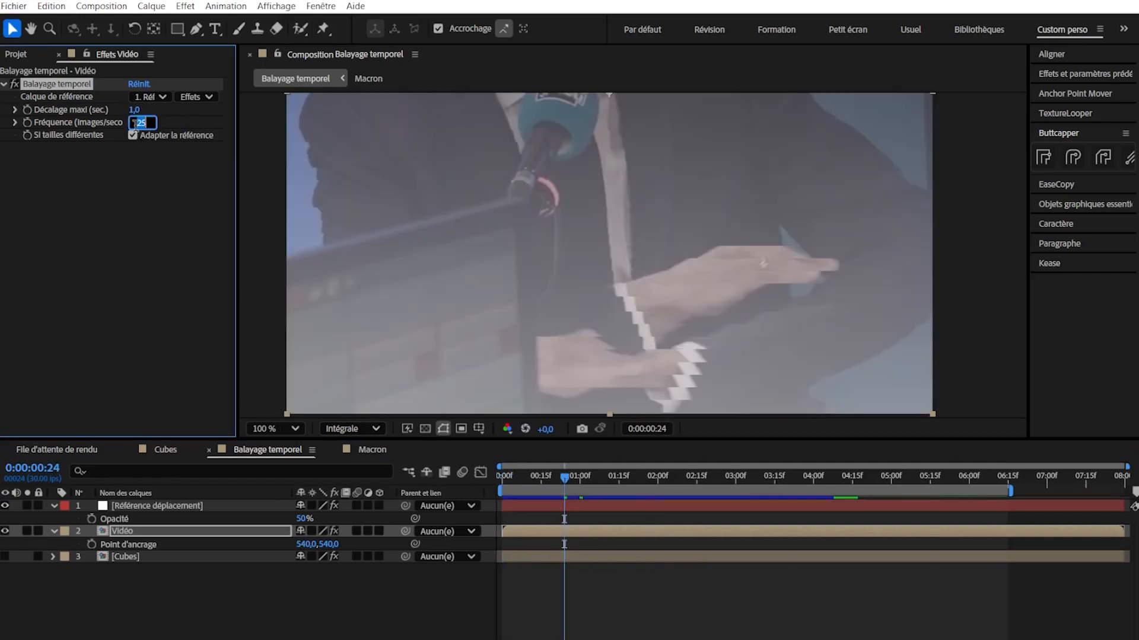
{"action": "type", "text": "50"}
{"action": "key", "text": "Return"}
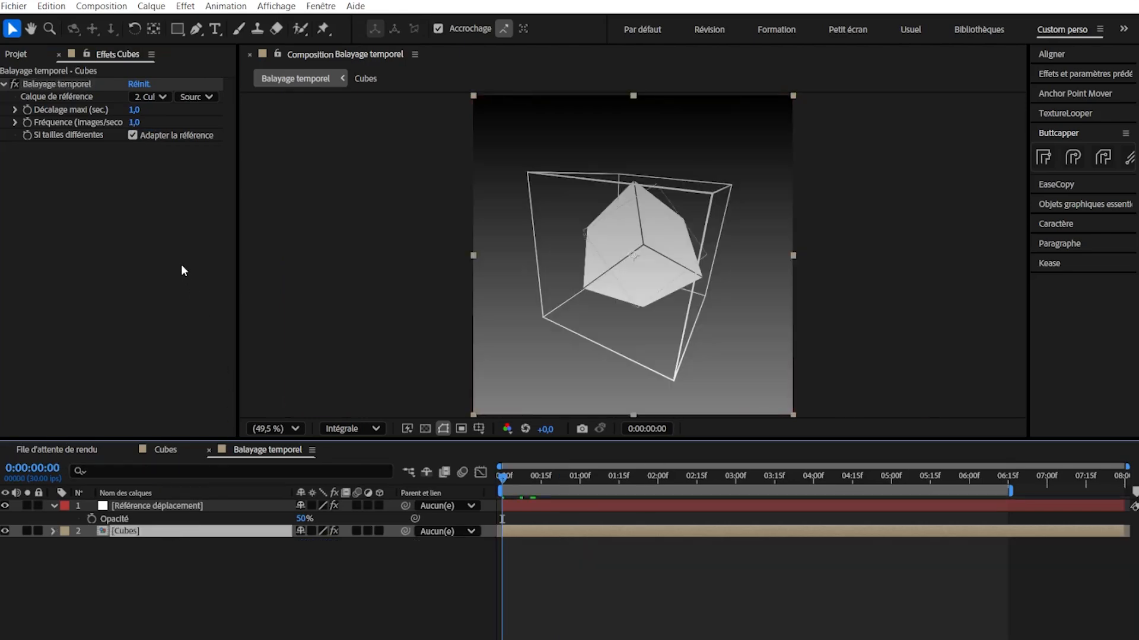
- Configure the Cubes layer's Balayage temporel with Référence déplacement, including its effects and masks, as reference layer and a Fréquence of 60
{"action": "left_click", "coordinate": [148, 96]}
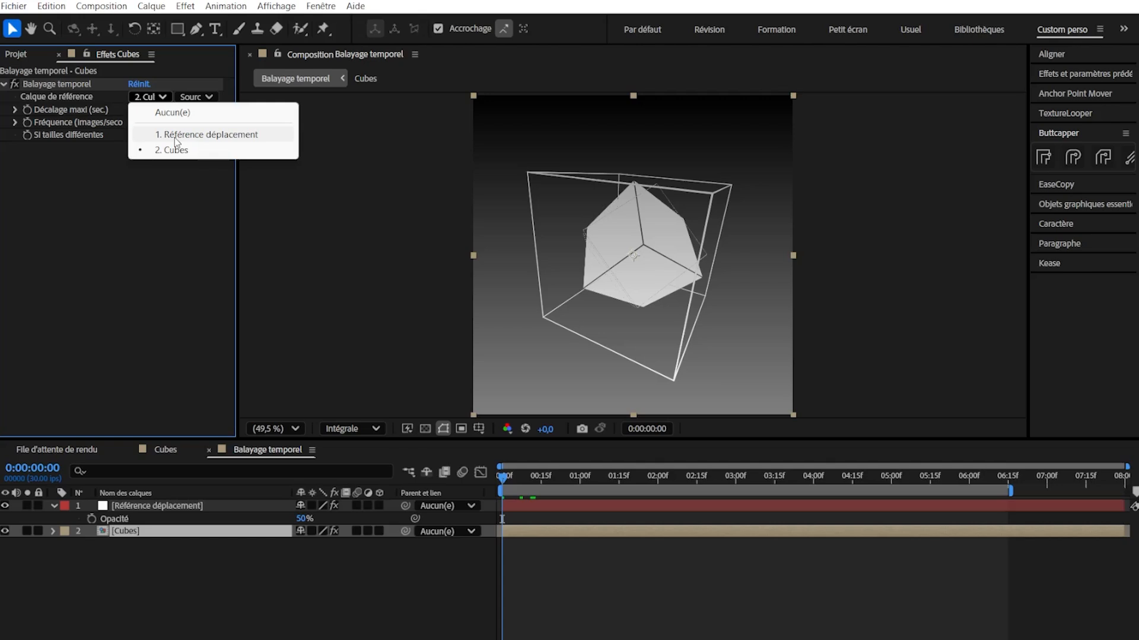
{"action": "left_click", "coordinate": [175, 136]}
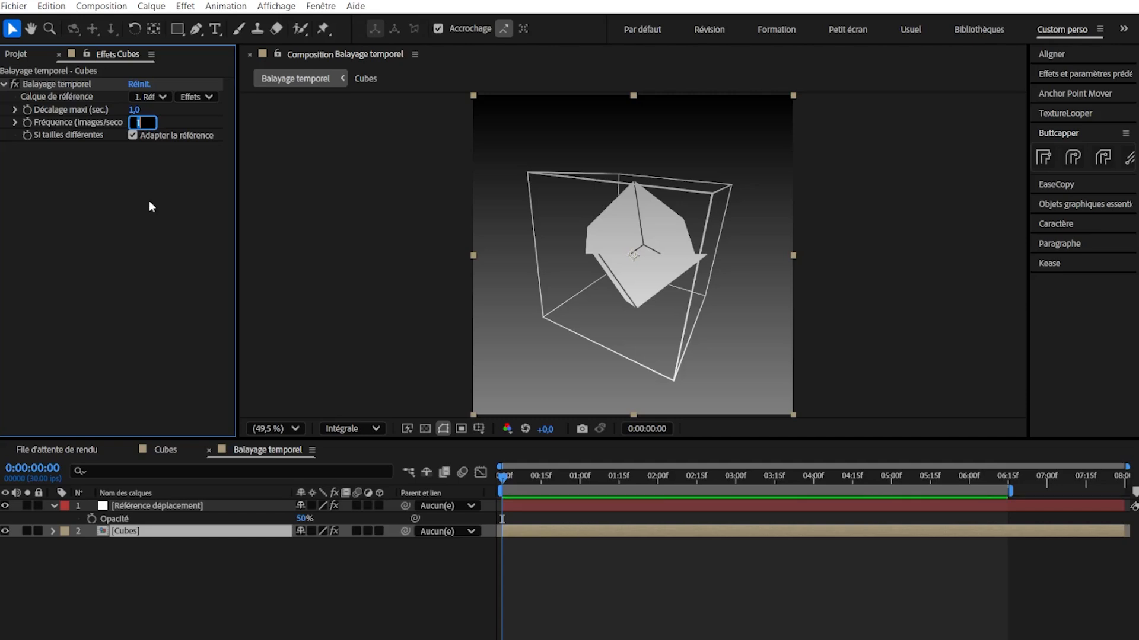
{"action": "type", "text": "60"}
{"action": "key", "text": "Return"}
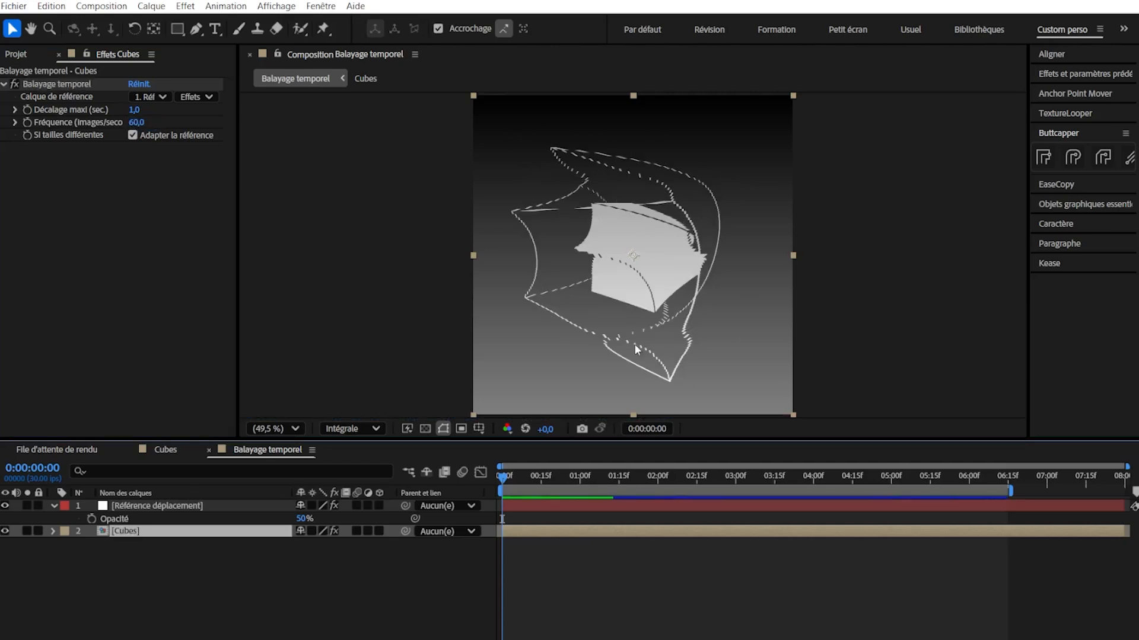
- Preview the distorted Cubes animation, and set the Cubes layer's Balayage temporel Fréquence to 3600 images per second
{"action": "key", "text": "space"}
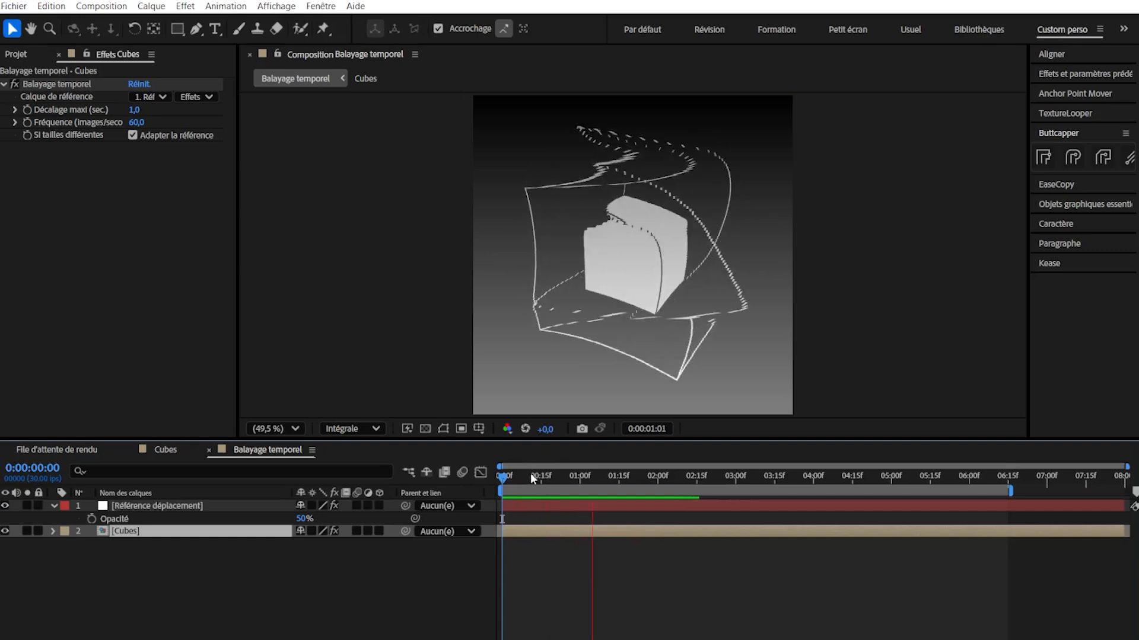
{"action": "left_click", "coordinate": [775, 212]}
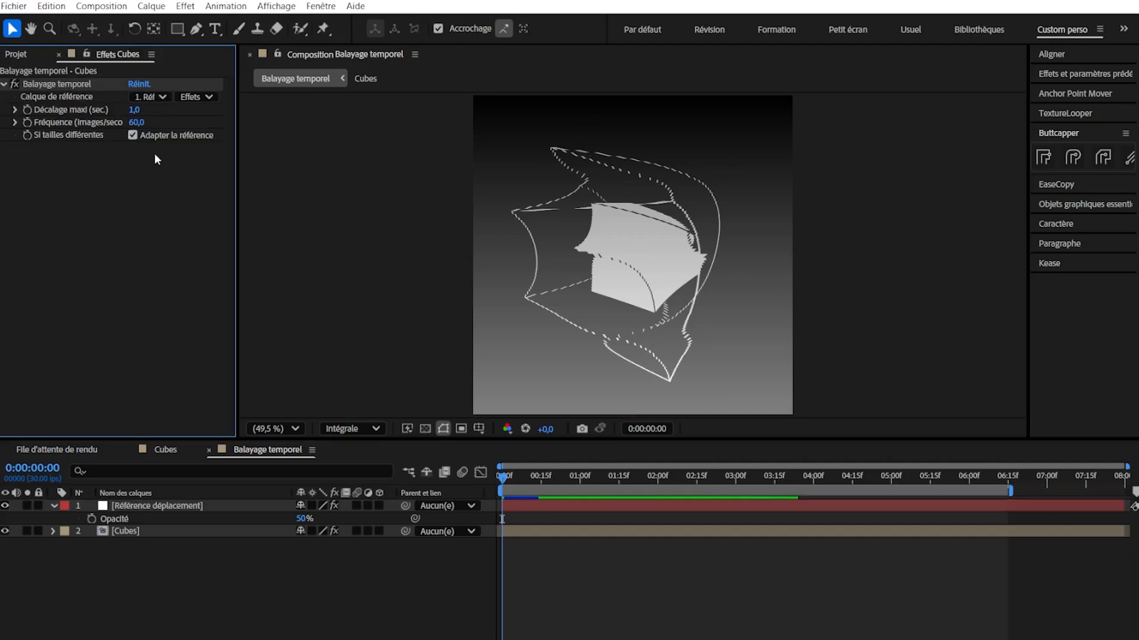
{"action": "left_click", "coordinate": [136, 122]}
{"action": "type", "text": "0"}
{"action": "key", "text": "Return"}
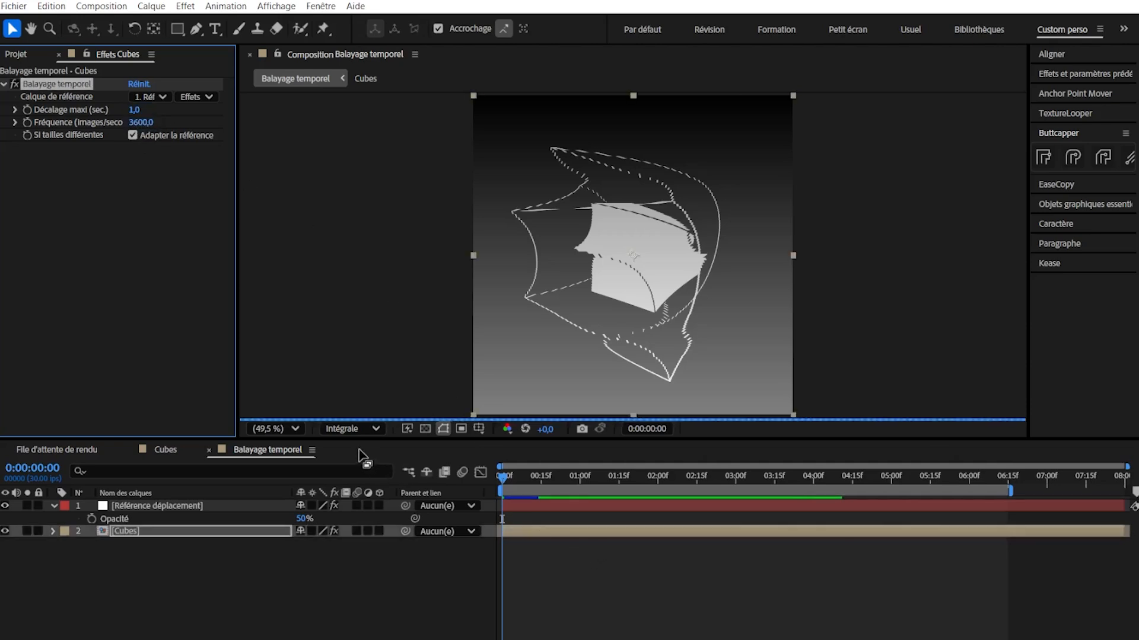
- Lower the preview resolution to Un quart and hide the Référence déplacement layer to inspect the distorted cube lines
{"action": "left_click", "coordinate": [351, 429]}
{"action": "left_click", "coordinate": [369, 530]}
{"action": "left_click", "coordinate": [676, 570]}
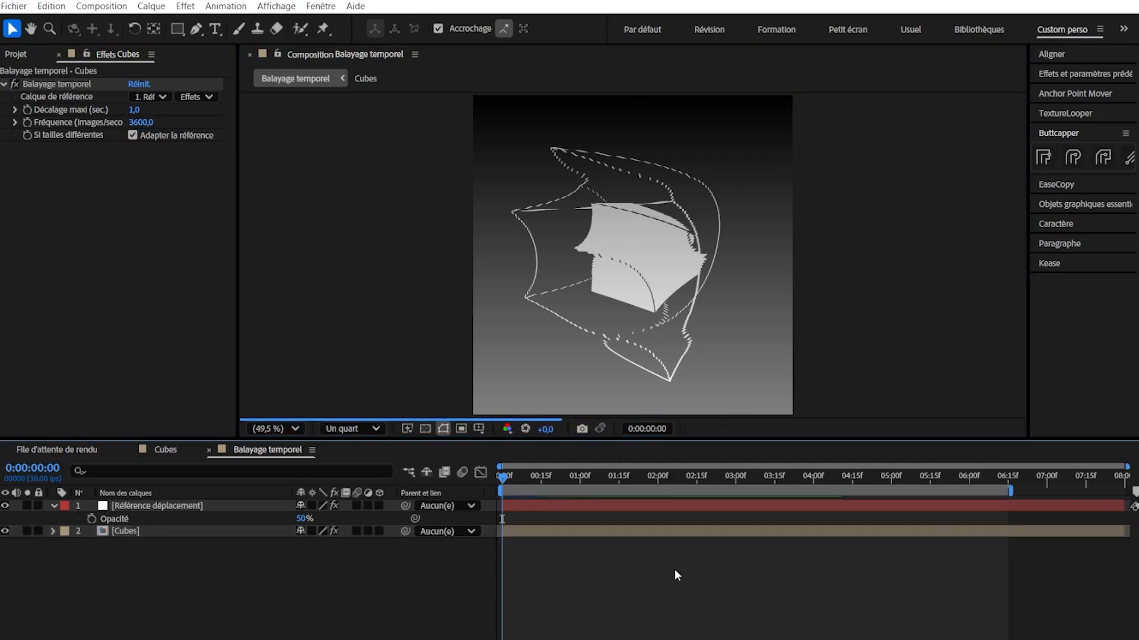
{"action": "left_click", "coordinate": [6, 506]}
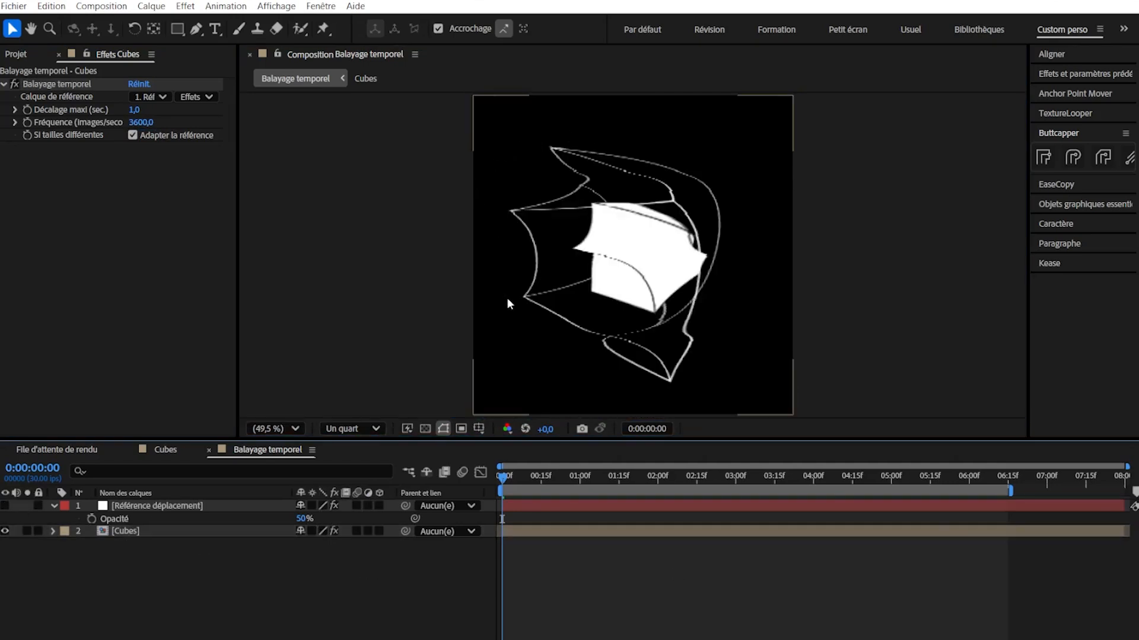
{"action": "scroll", "coordinate": [521, 212], "scroll_direction": "up", "scroll_amount": 4}
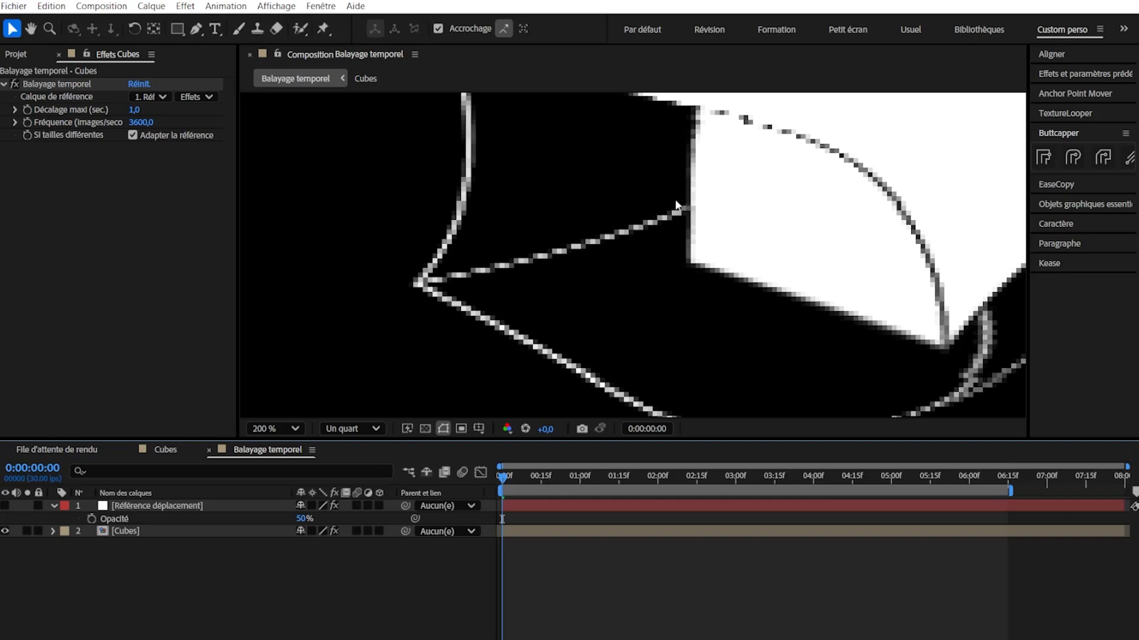
{"action": "key", "text": "alt+slash"}
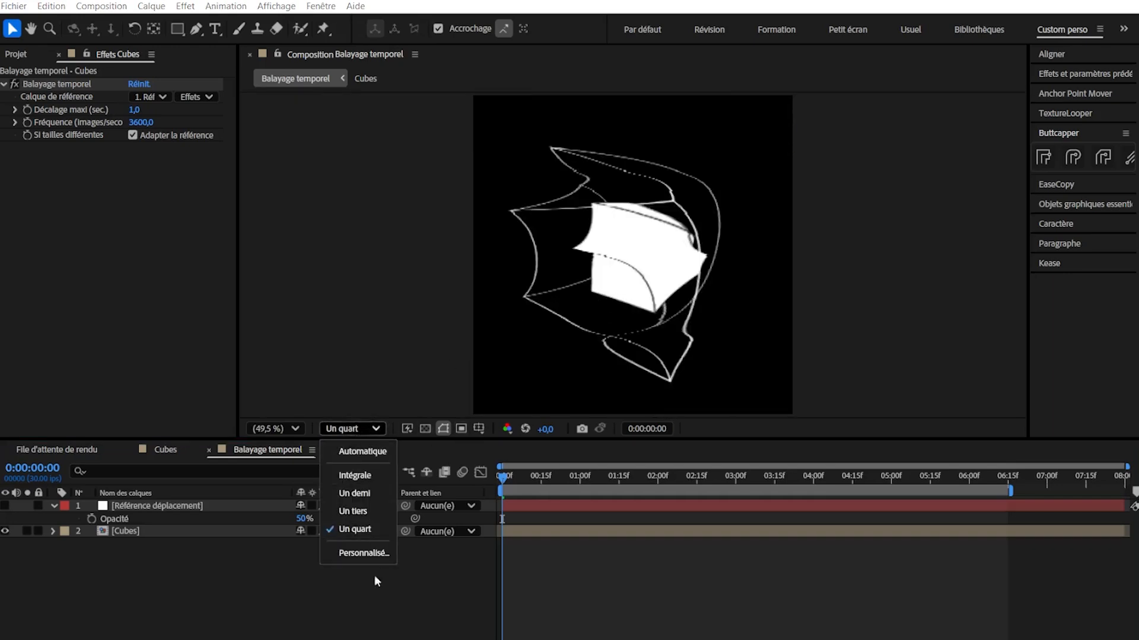
- Set the preview resolution to Intégrale and inspect the distorted outlines at the bottom of the cubes up close
{"action": "left_click", "coordinate": [355, 475]}
{"action": "scroll", "coordinate": [620, 289], "scroll_direction": "up", "scroll_amount": 3}
{"action": "scroll", "coordinate": [578, 292], "scroll_direction": "down", "scroll_amount": 2}
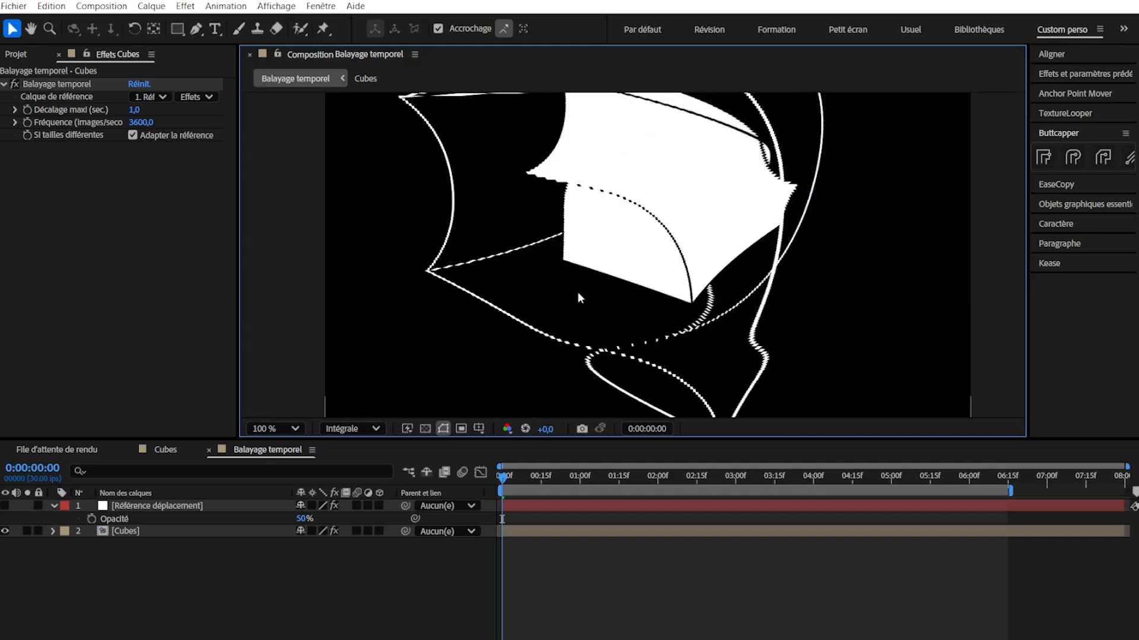
{"action": "scroll", "coordinate": [581, 297], "scroll_direction": "up", "scroll_amount": 2}
{"action": "scroll", "coordinate": [587, 297], "scroll_direction": "up", "scroll_amount": 2}
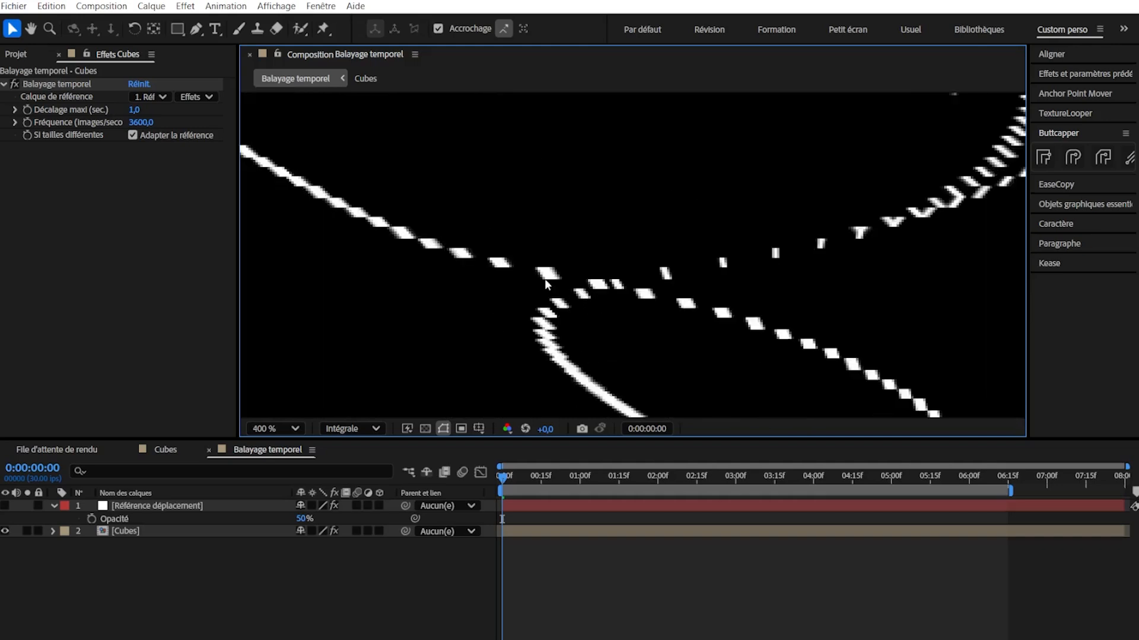
{"action": "scroll", "coordinate": [544, 279], "scroll_direction": "down", "scroll_amount": 2}
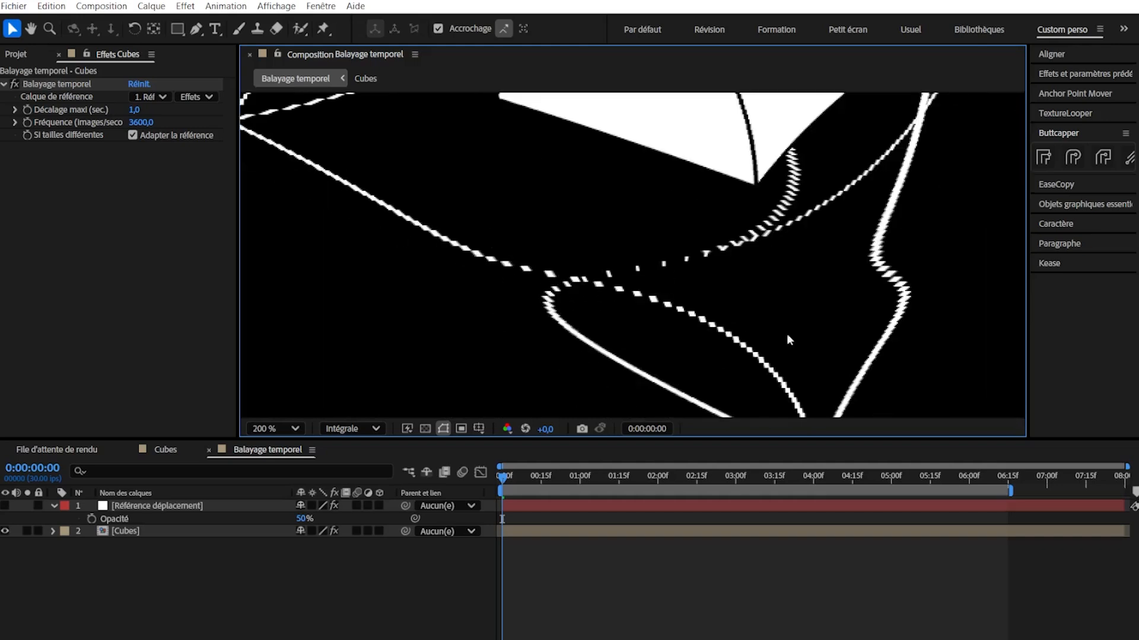
- Check the RVB values of the Couleur d'arrivée in the Référence déplacement layer's Gamme des dégradés effect
{"action": "left_click", "coordinate": [136, 531]}
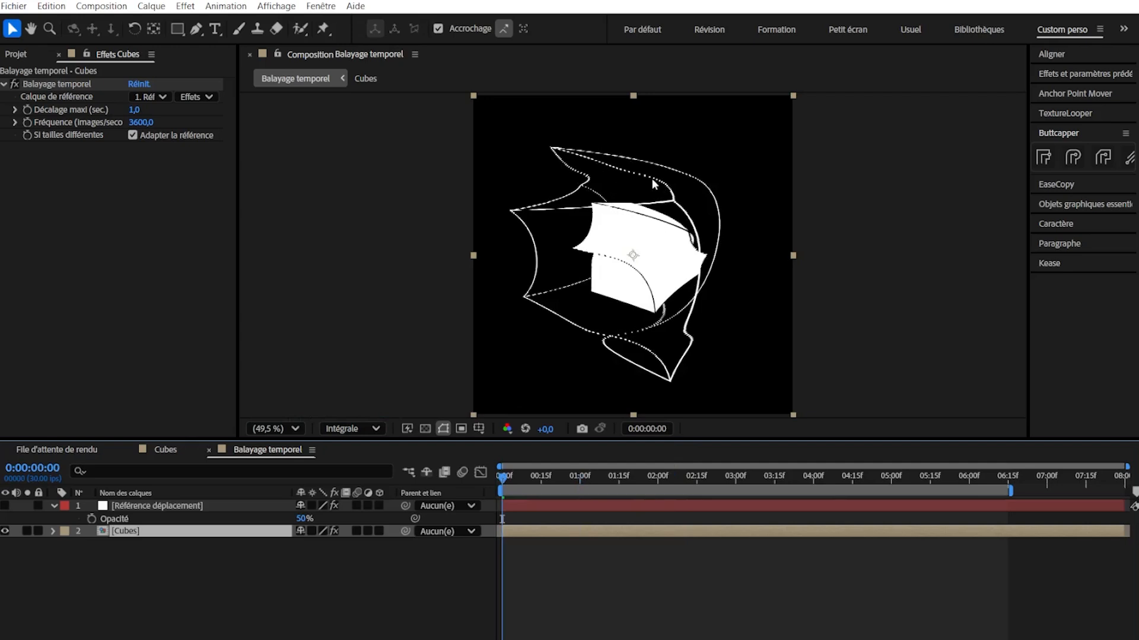
{"action": "left_click", "coordinate": [173, 505]}
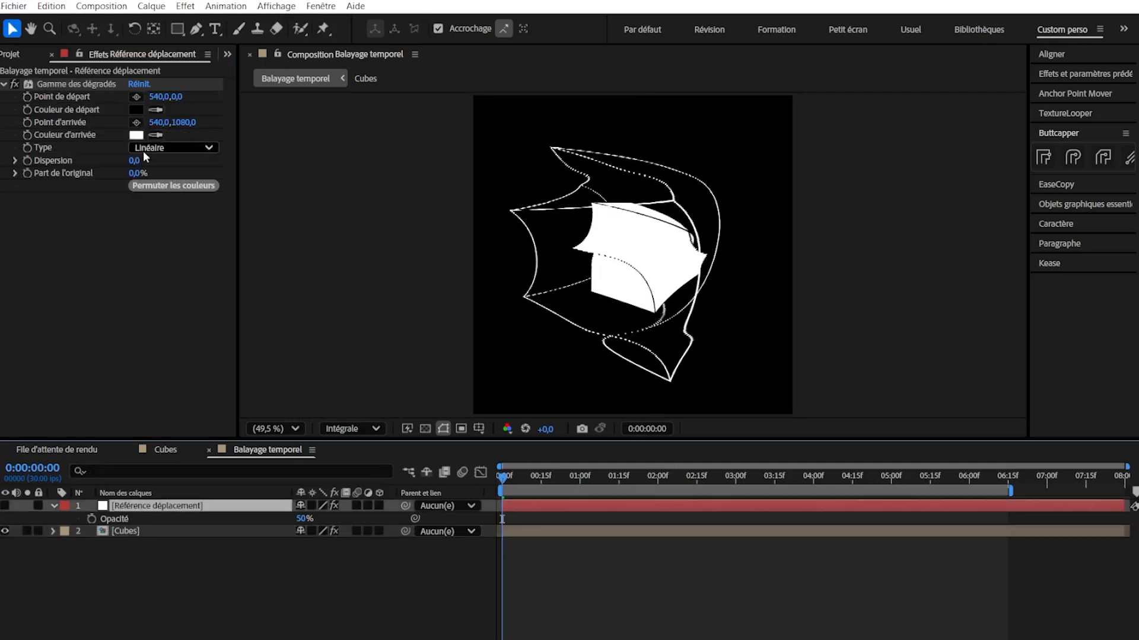
{"action": "left_click", "coordinate": [136, 134]}
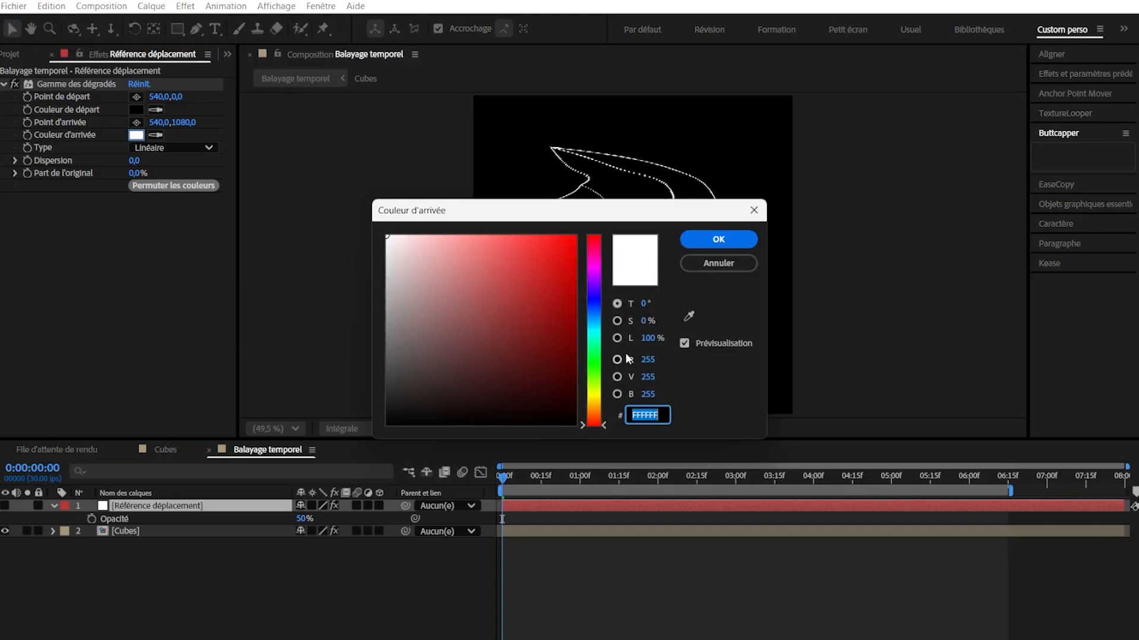
{"action": "key", "text": "Return"}
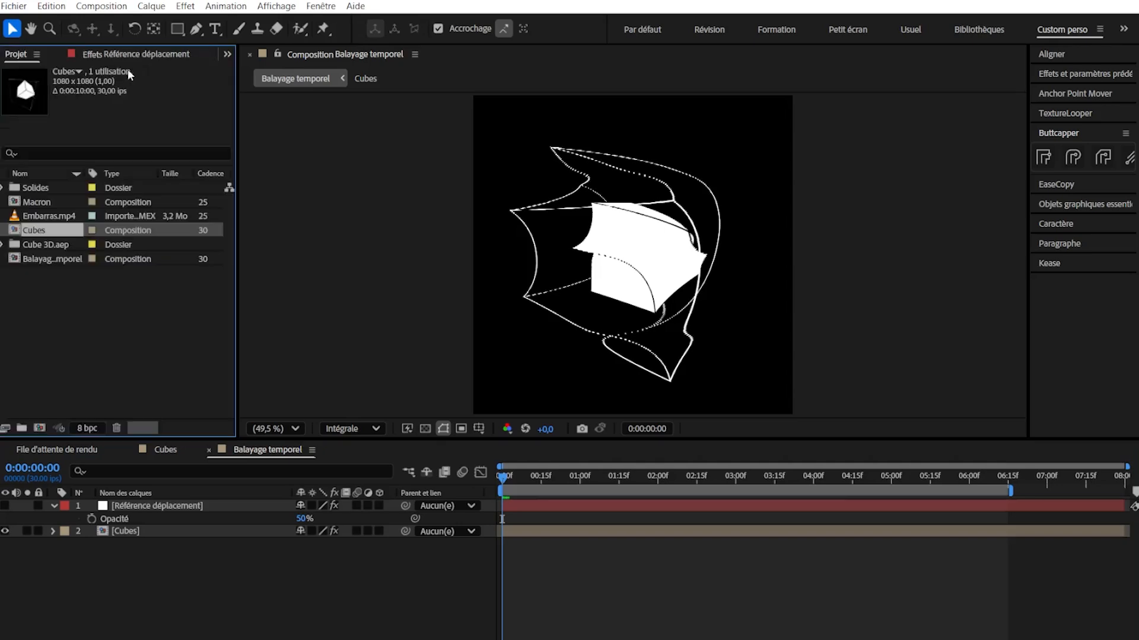
- Set the project's colour depth to 16 bpc and recheck the gradient's Couleur d'arrivée values without changing them
{"action": "left_click", "coordinate": [126, 57]}
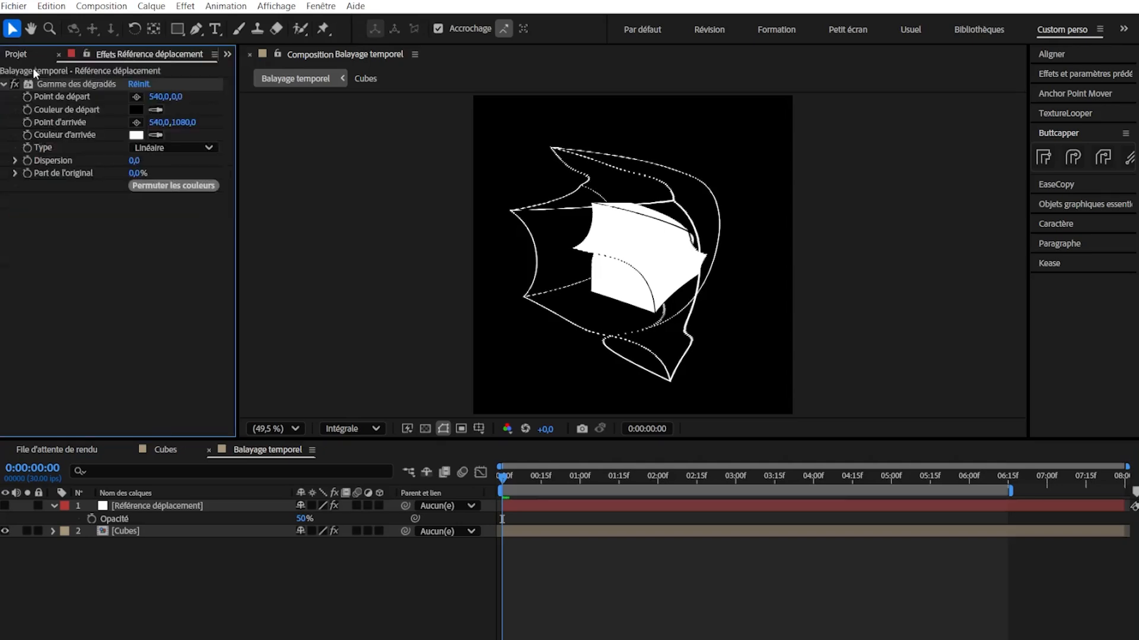
{"action": "left_click", "coordinate": [16, 58]}
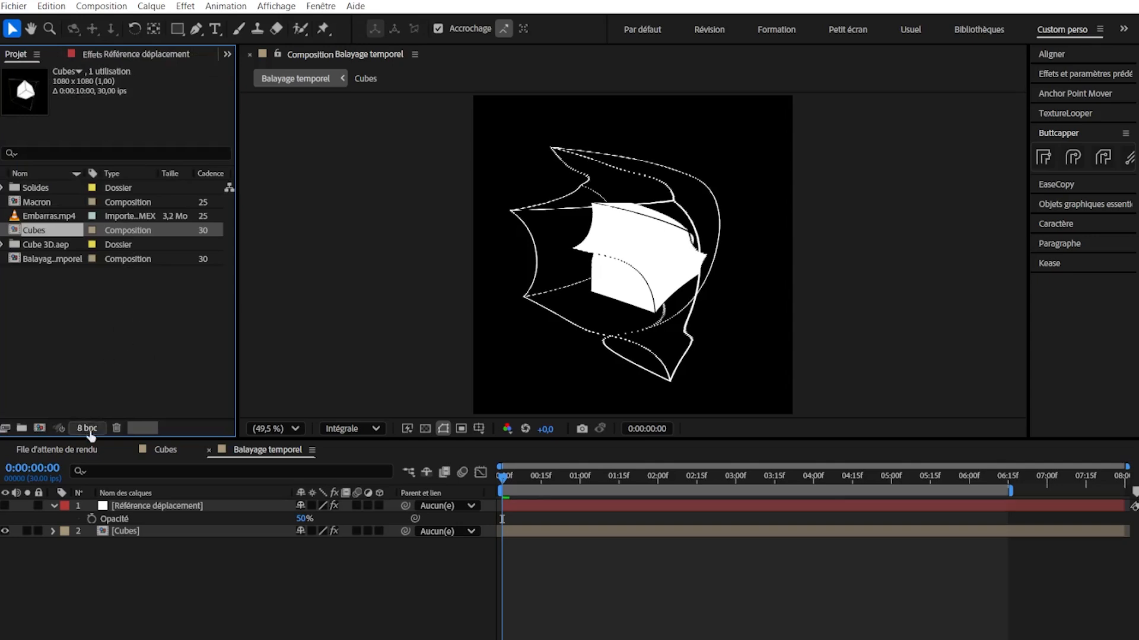
{"action": "left_click", "coordinate": [86, 429]}
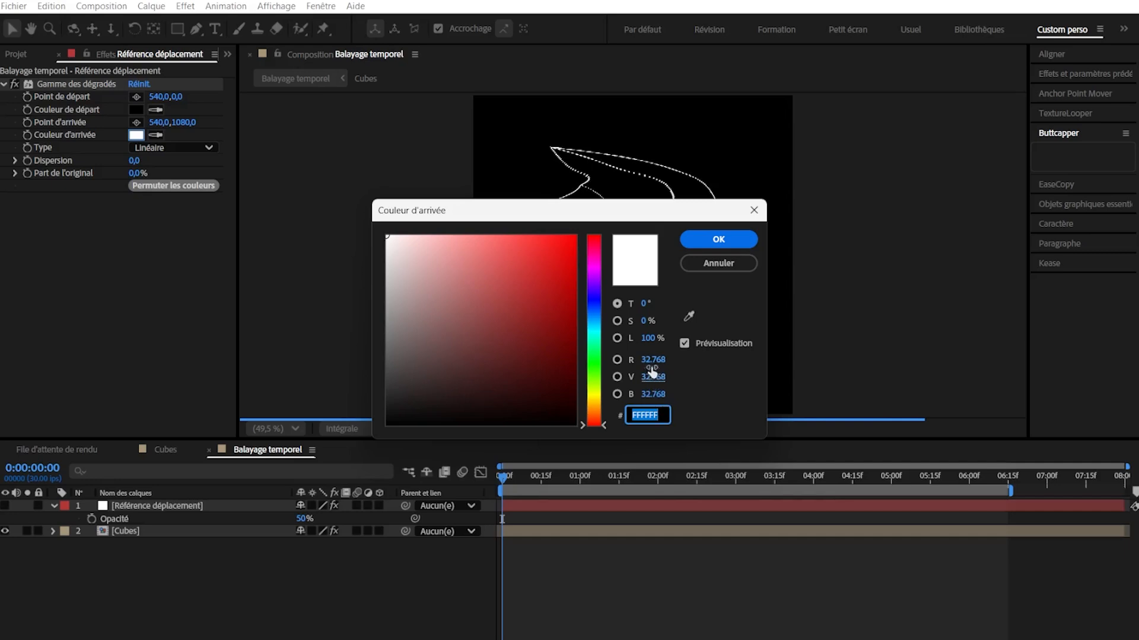
{"action": "left_click", "coordinate": [713, 264]}
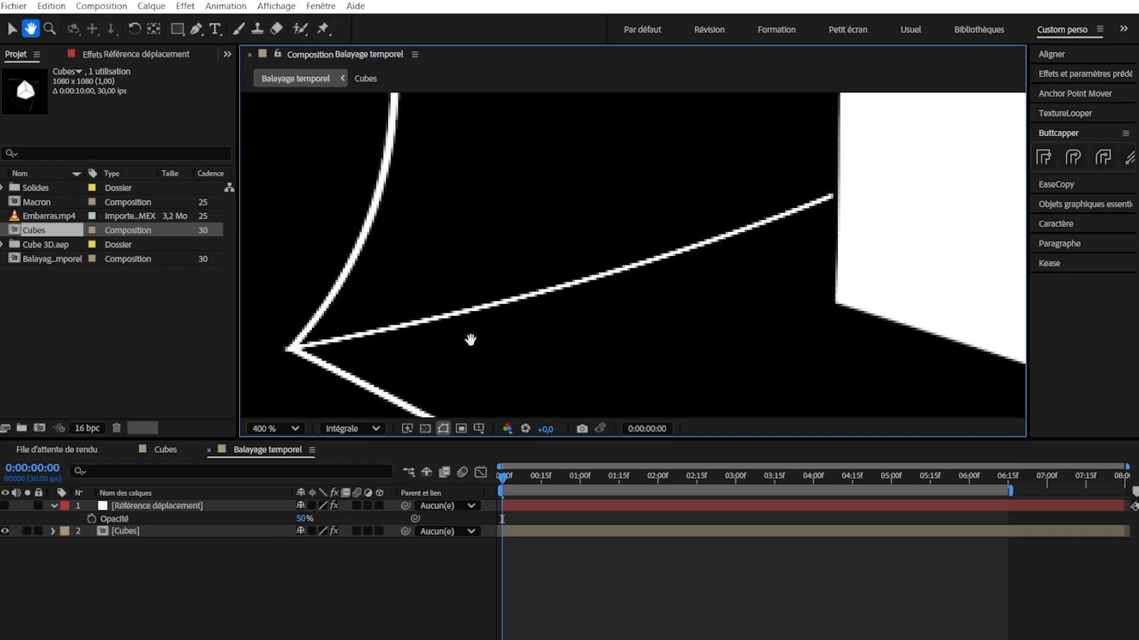
- Examine the smoothness of the distorted cube lines across the composition at high magnification
{"action": "left_click_drag", "start_coordinate": [803, 241], "coordinate": [510, 198]}
{"action": "left_click_drag", "start_coordinate": [364, 236], "coordinate": [417, 323]}
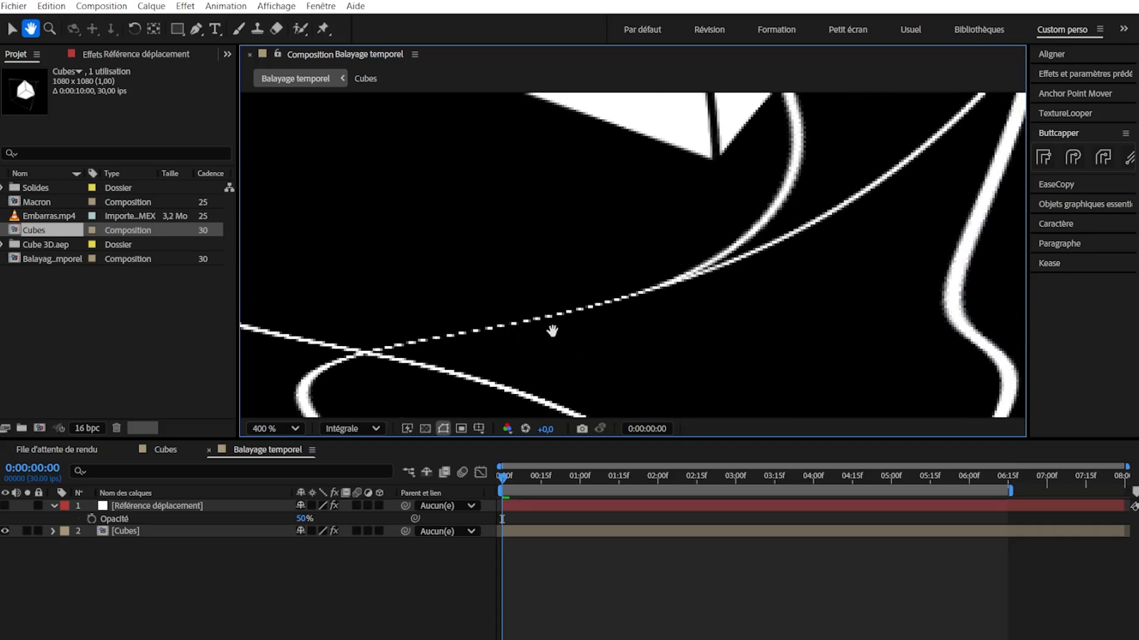
{"action": "left_click_drag", "start_coordinate": [681, 276], "coordinate": [711, 264]}
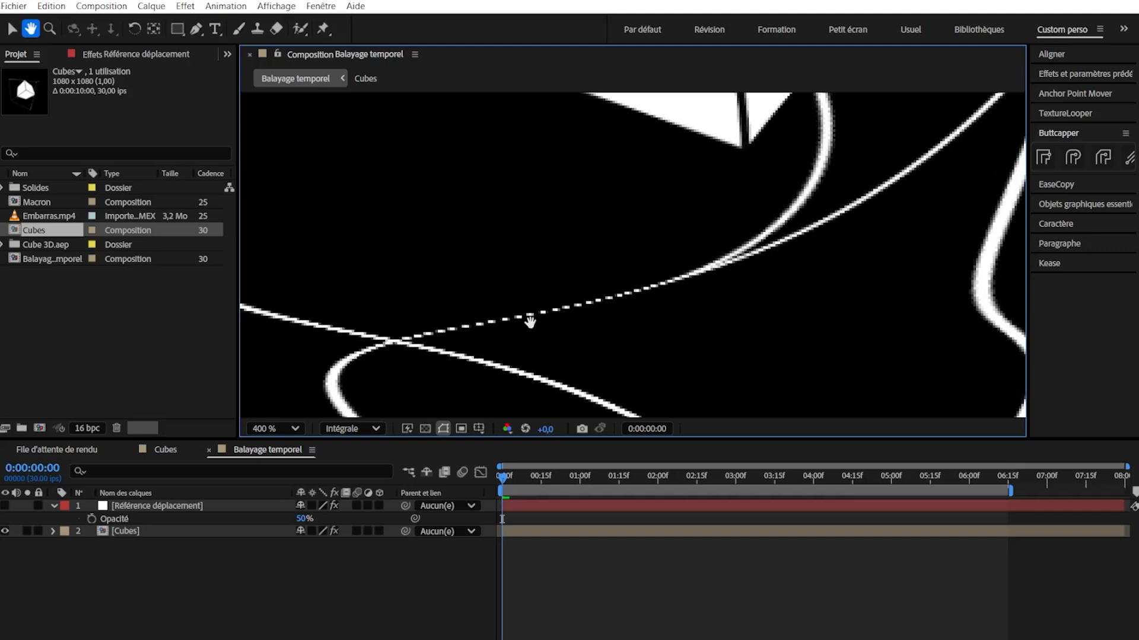
{"action": "scroll", "coordinate": [638, 308], "scroll_direction": "down", "scroll_amount": 4}
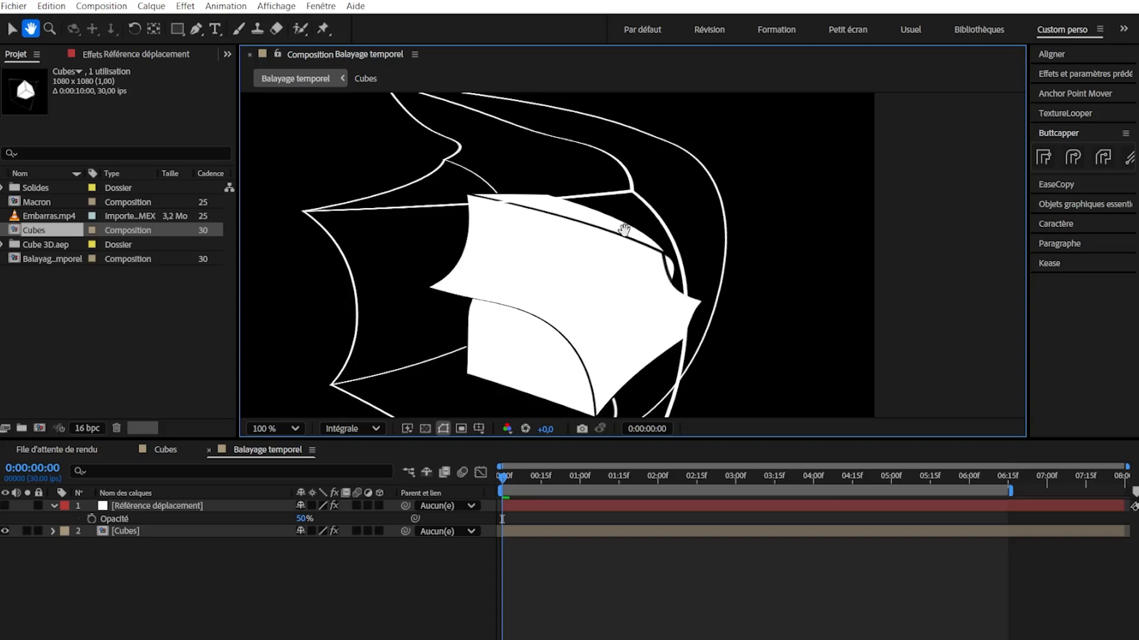
{"action": "left_click_drag", "start_coordinate": [603, 274], "coordinate": [603, 272]}
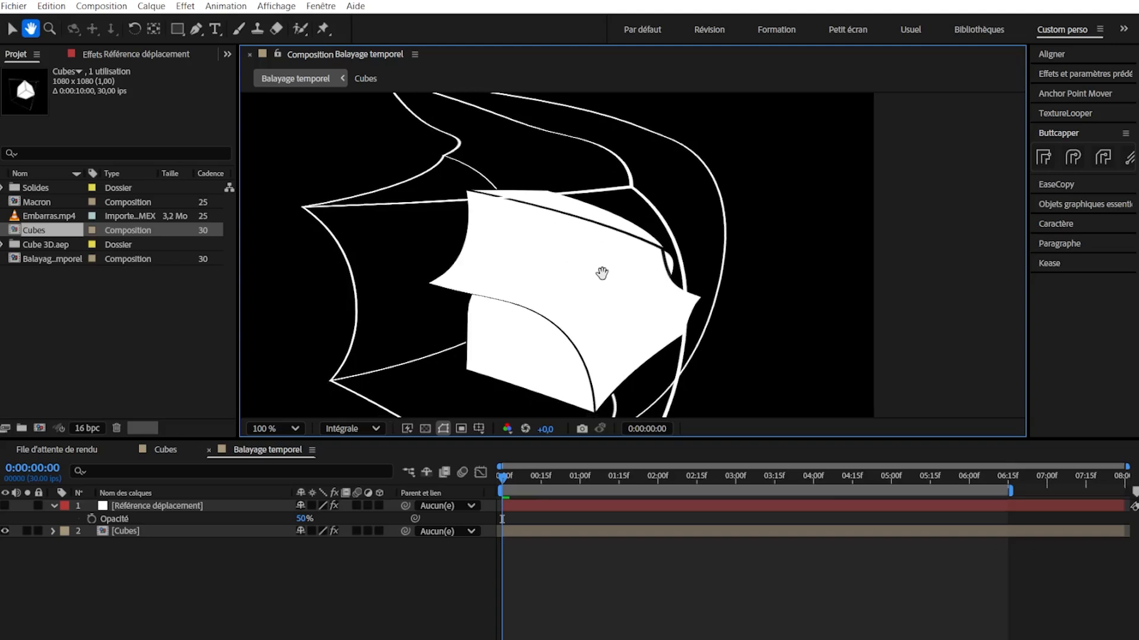
{"action": "left_click_drag", "start_coordinate": [602, 272], "coordinate": [644, 294]}
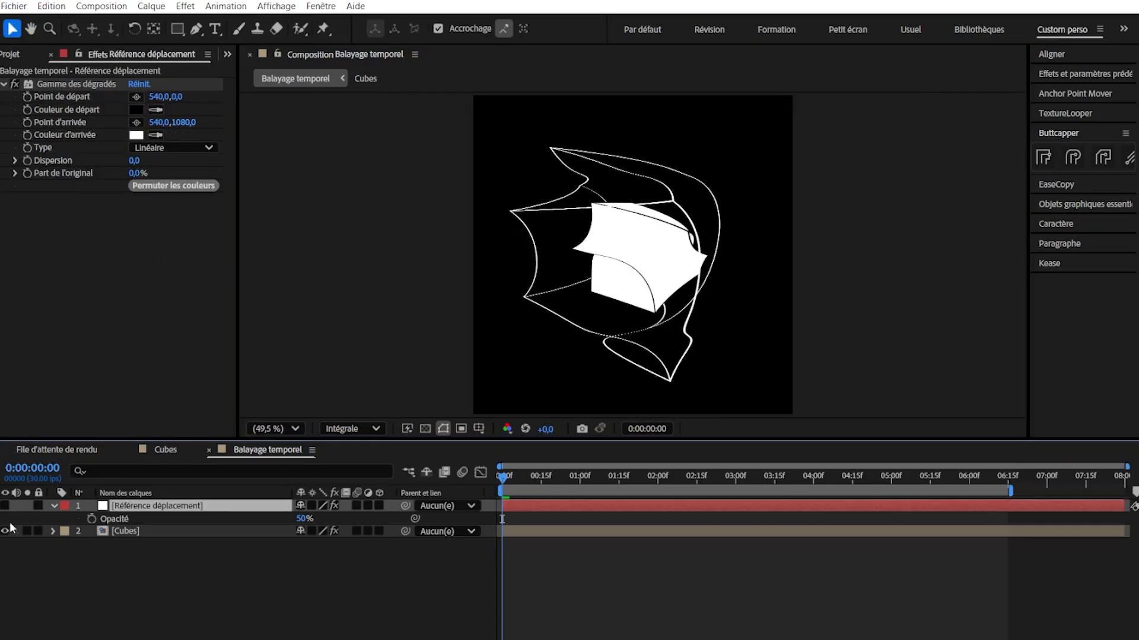
- Show the Référence déplacement layer and raise its Opacité to 99 %
{"action": "left_click", "coordinate": [5, 506]}
{"action": "left_click_drag", "start_coordinate": [307, 518], "coordinate": [337, 518]}
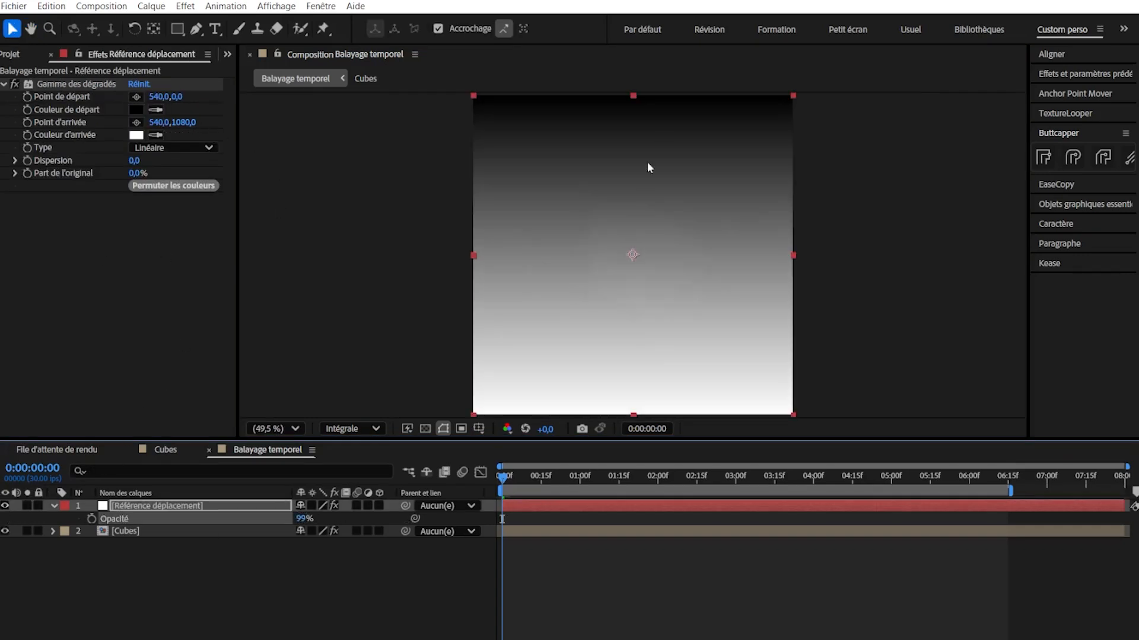
{"action": "left_click", "coordinate": [606, 540]}
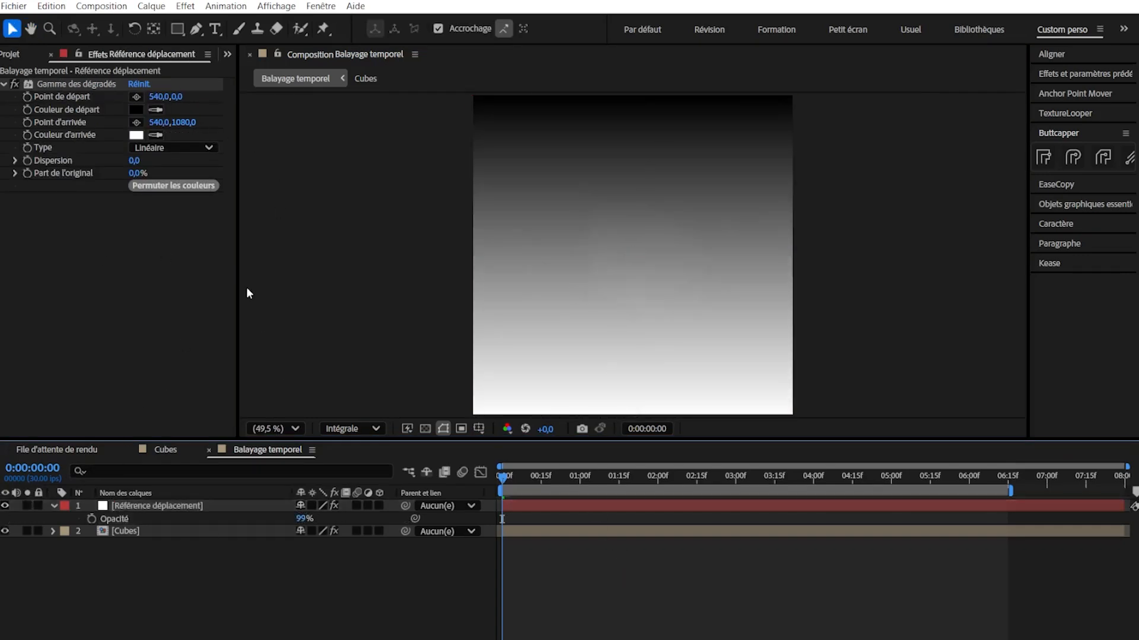
- Apply the Tourbillon effect to the Référence déplacement layer with an Angle of 1x+0,0° and a Rayon of 30
{"action": "left_click", "coordinate": [176, 493]}
{"action": "left_click", "coordinate": [183, 508]}
{"action": "key", "text": "ctrl+space"}
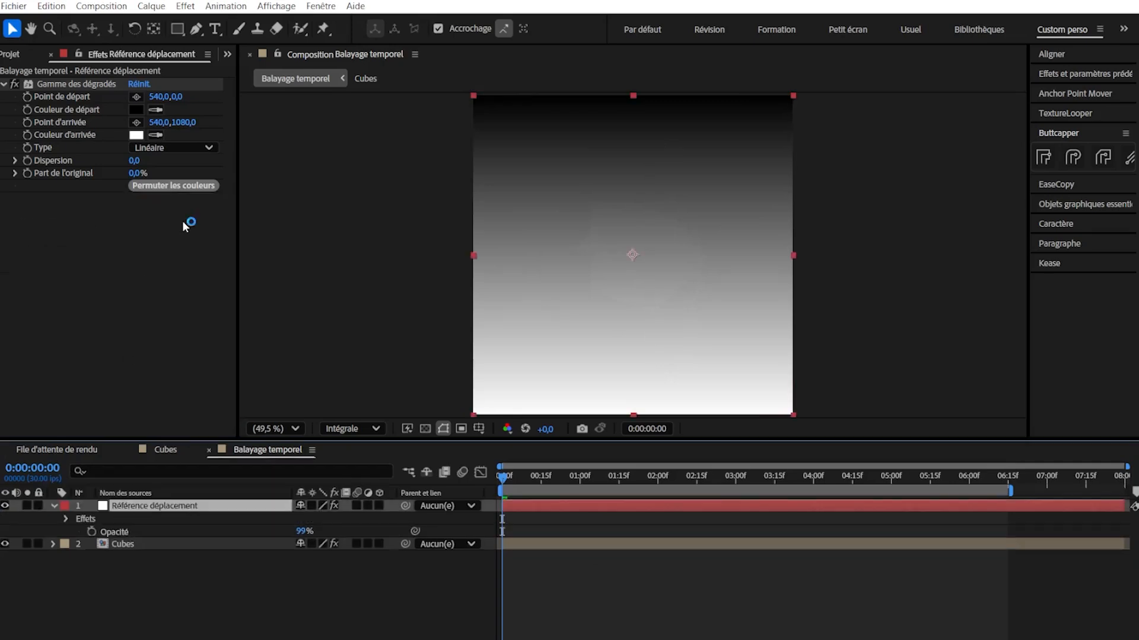
{"action": "key", "text": "ctrl+space"}
{"action": "type", "text": "tou"}
{"action": "key", "text": "Return"}
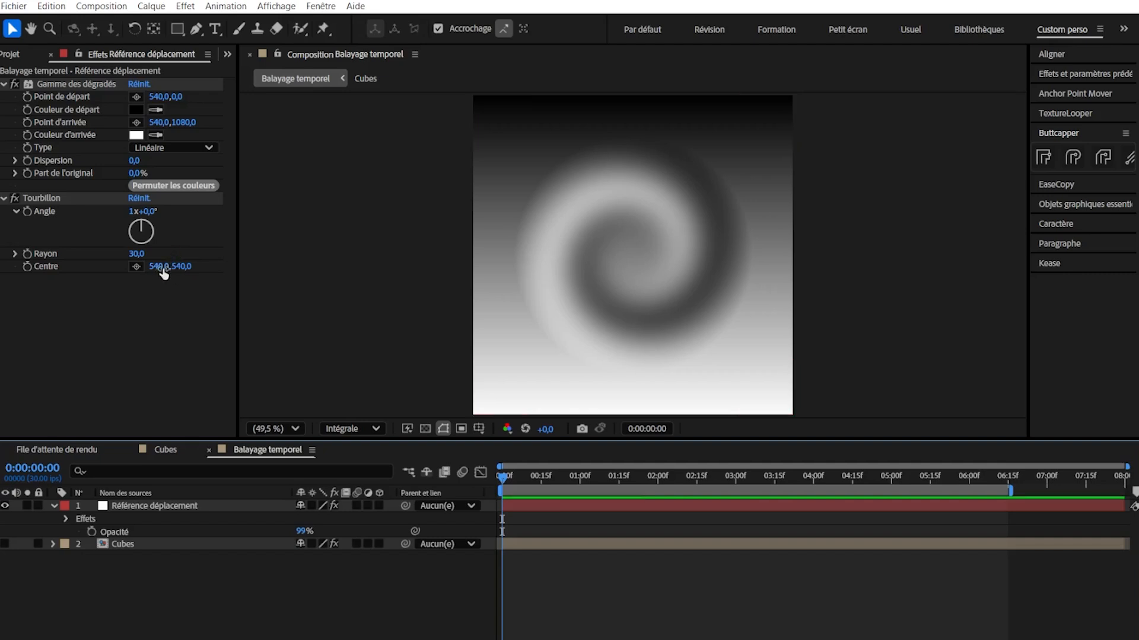
- Set the preview resolution to Un quart and show only the Cubes layer to check its distortion
{"action": "left_click", "coordinate": [352, 428]}
{"action": "left_click", "coordinate": [347, 531]}
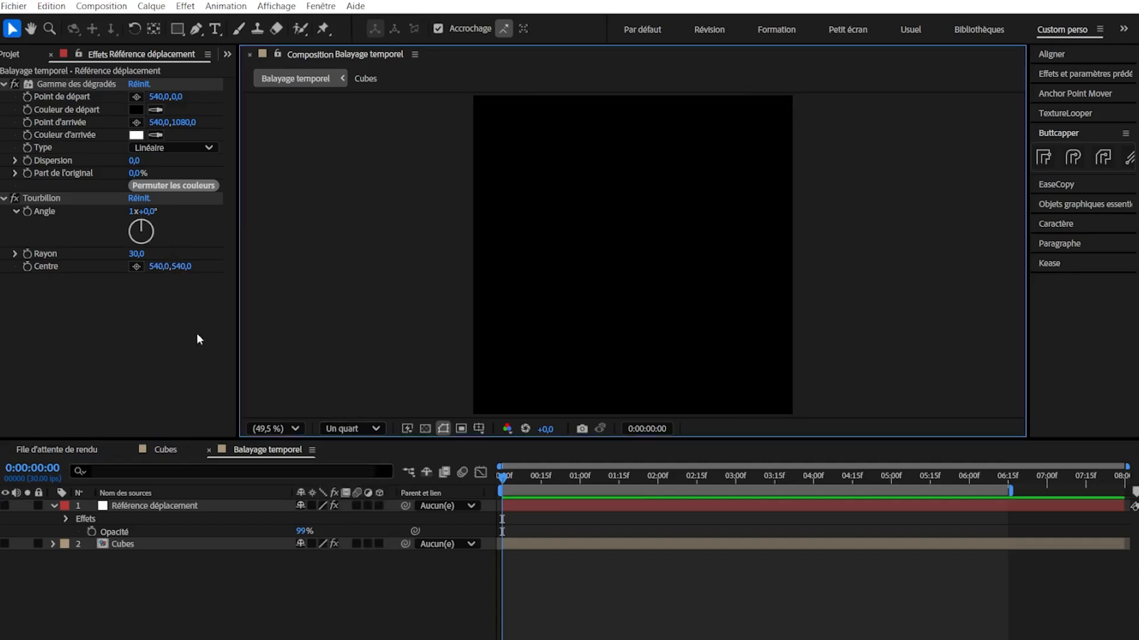
{"action": "left_click", "coordinate": [10, 54]}
{"action": "left_click", "coordinate": [5, 544]}
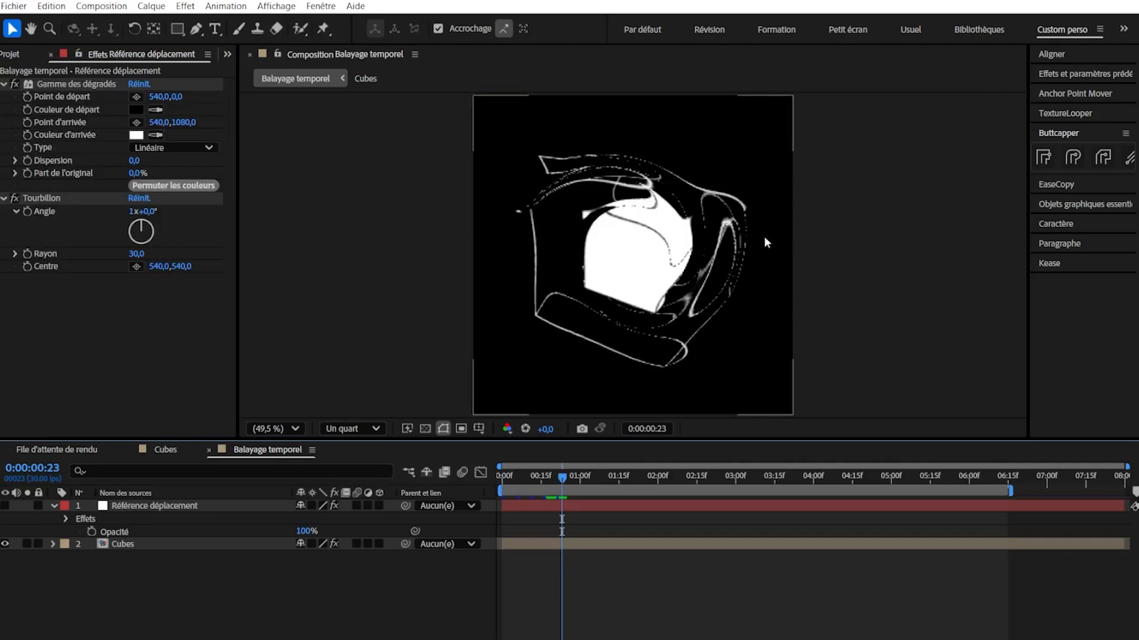
- Replace Tourbillon on the Référence déplacement layer with Turbulences, using Quantité 120, Taille 200 and Complexité 3
{"action": "left_click", "coordinate": [41, 198]}
{"action": "key", "text": "Delete"}
{"action": "key", "text": "ctrl+space"}
{"action": "type", "text": "turb"}
{"action": "key", "text": "Return"}
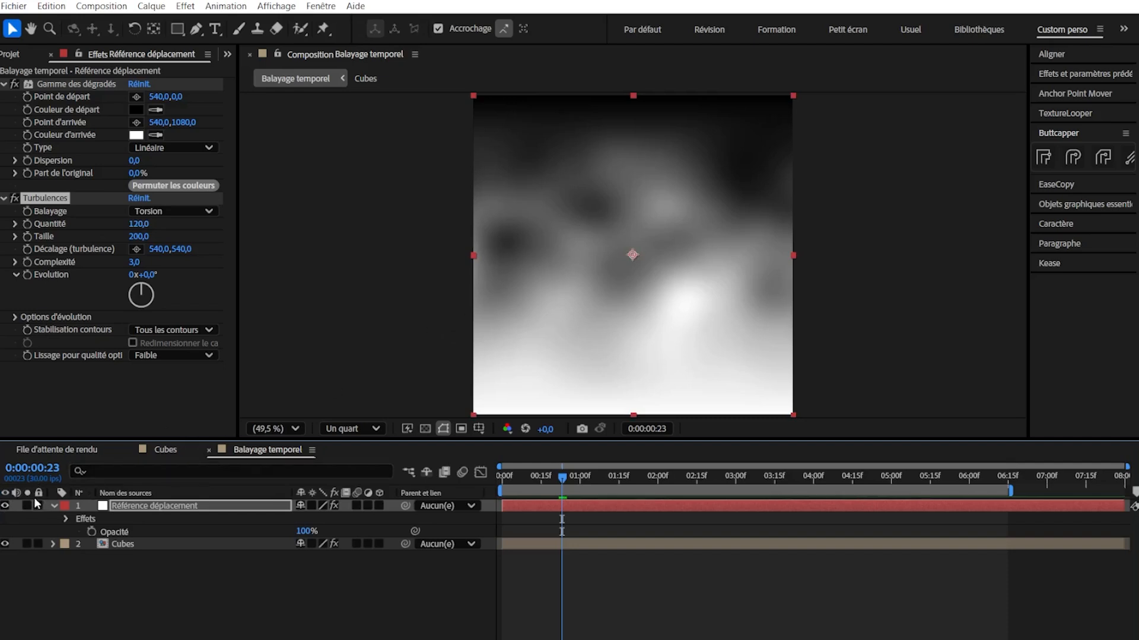
{"action": "left_click", "coordinate": [5, 506]}
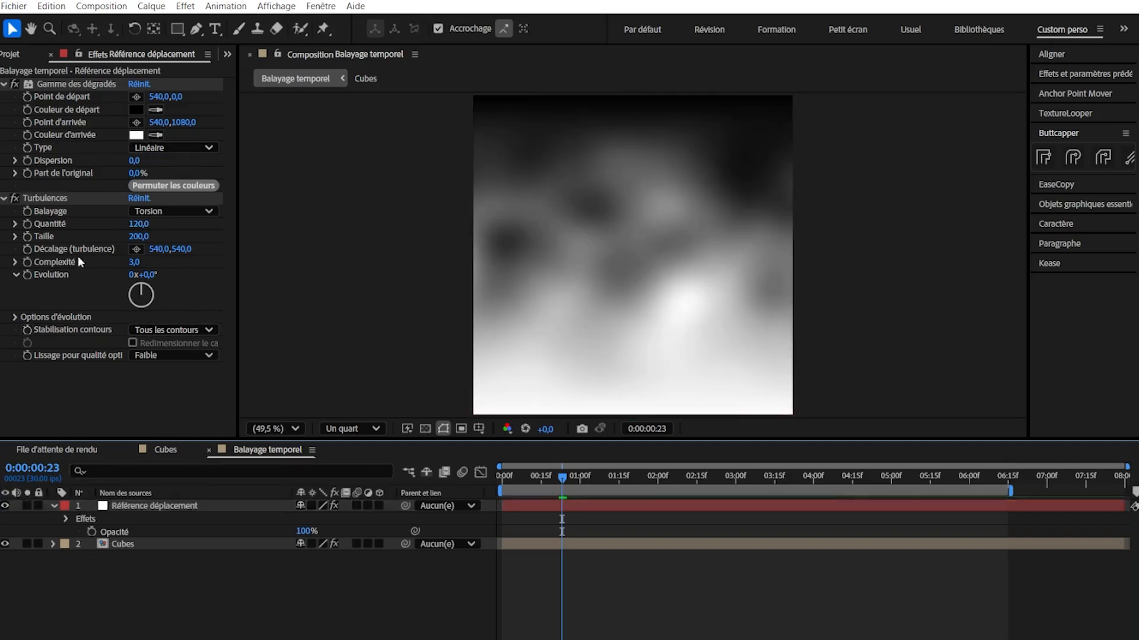
- Animate the Turbulences Evolution with the expression time*10; and scrub through the timeline to check the movement
{"action": "left_click", "coordinate": [28, 275], "text": "alt"}
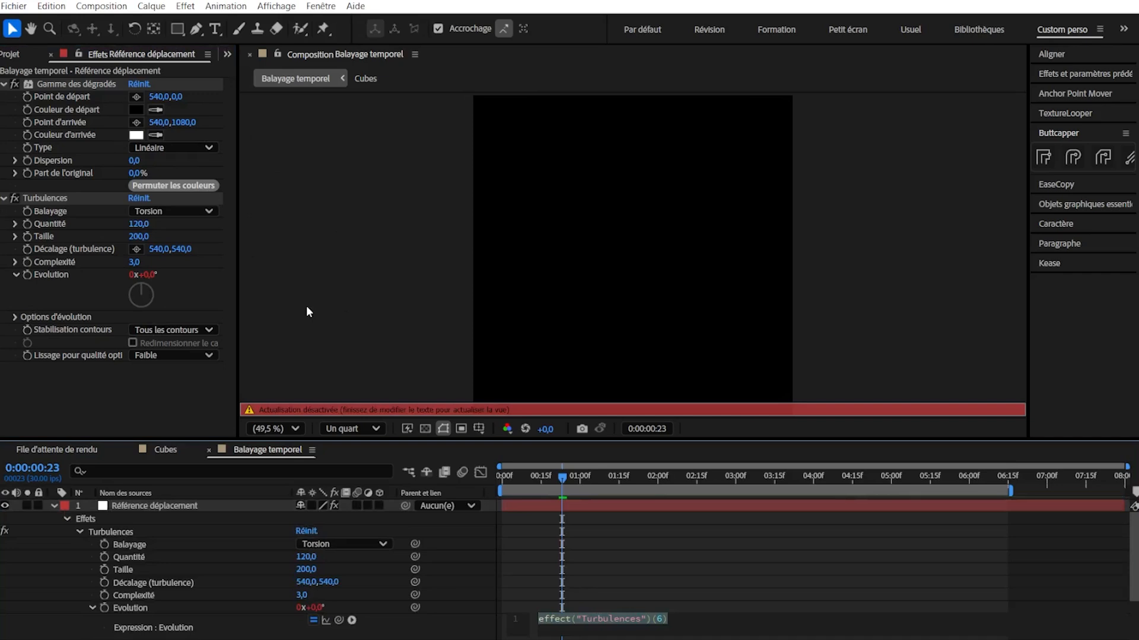
{"action": "type", "text": "time*10;"}
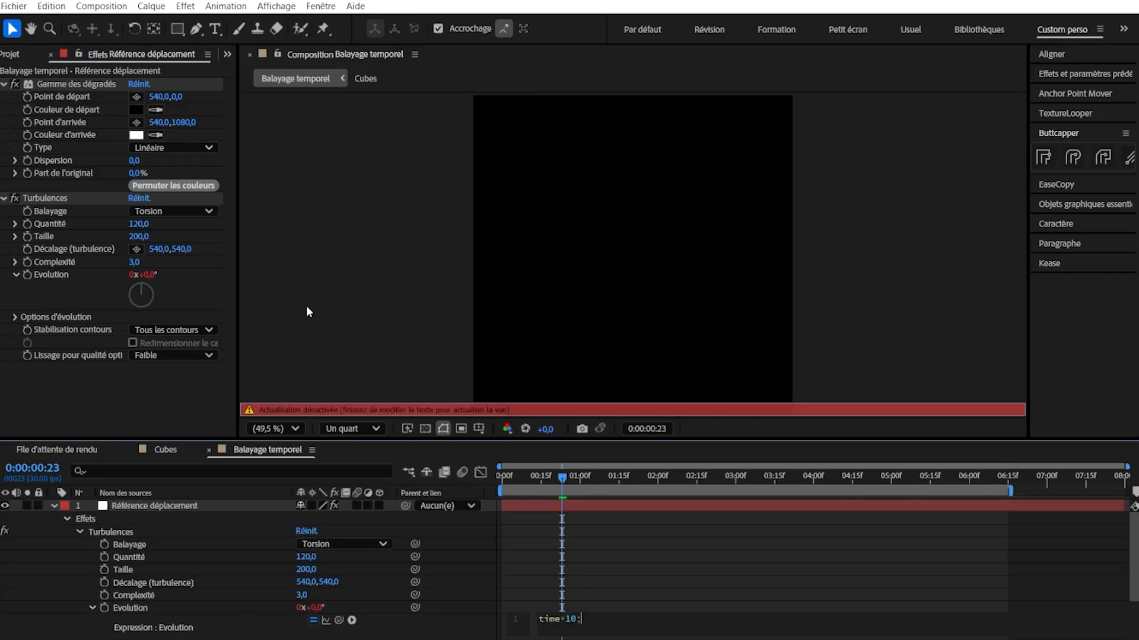
{"action": "left_click", "coordinate": [653, 549]}
{"action": "key", "text": "Page_Down"}
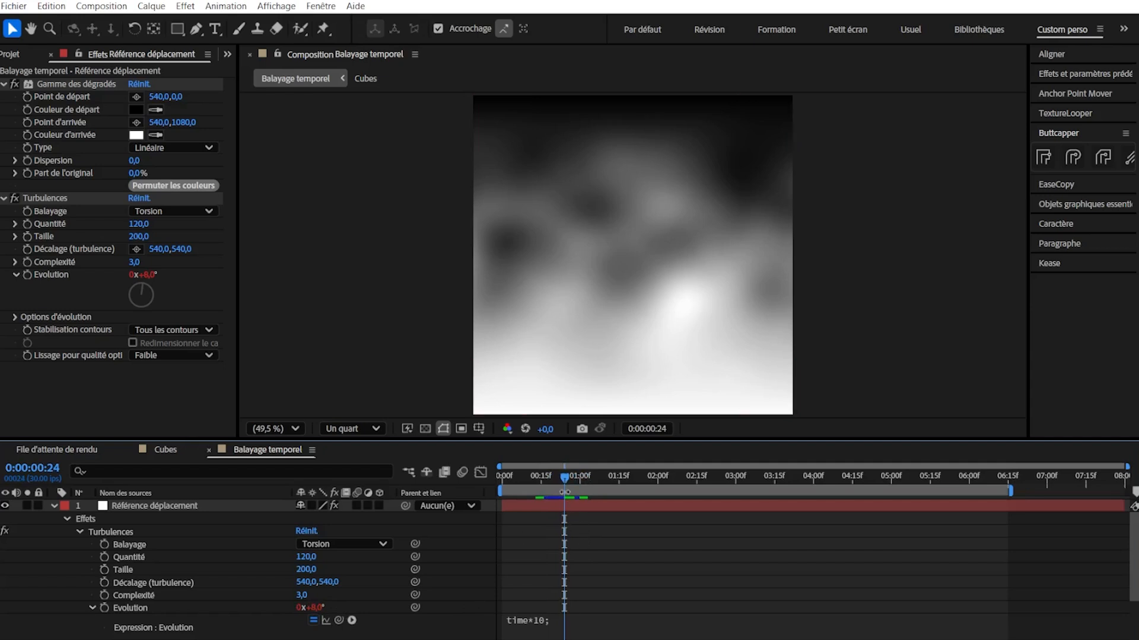
{"action": "left_click_drag", "start_coordinate": [569, 489], "coordinate": [637, 488]}
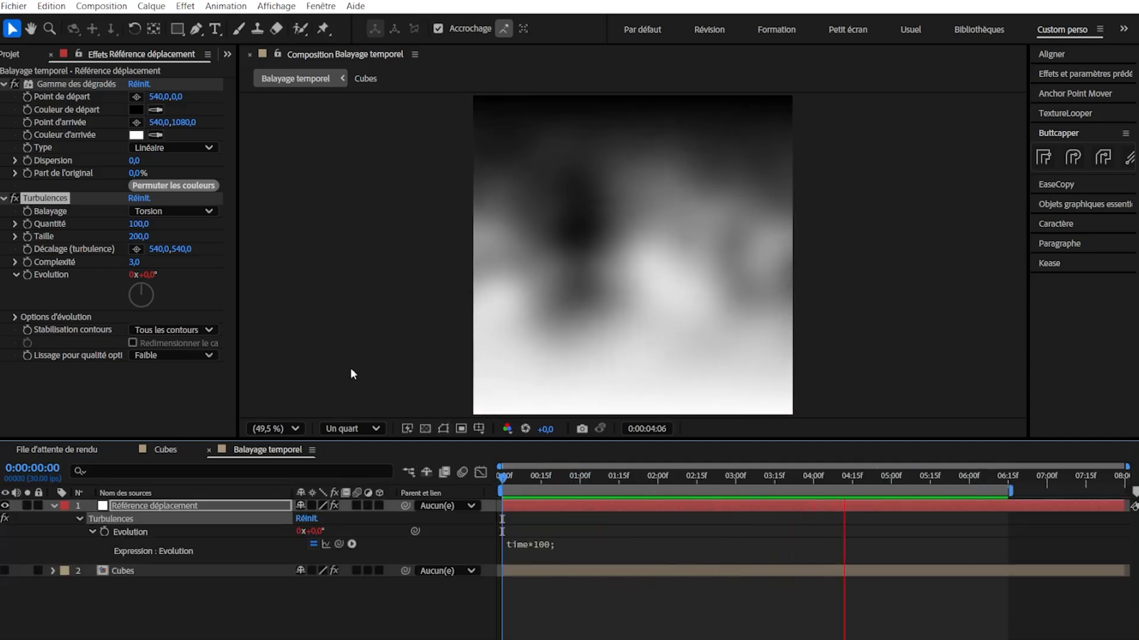
- Show the Cubes layer and hide the Référence déplacement layer to check the turbulence distortion
{"action": "left_click", "coordinate": [5, 571]}
{"action": "left_click", "coordinate": [5, 505]}
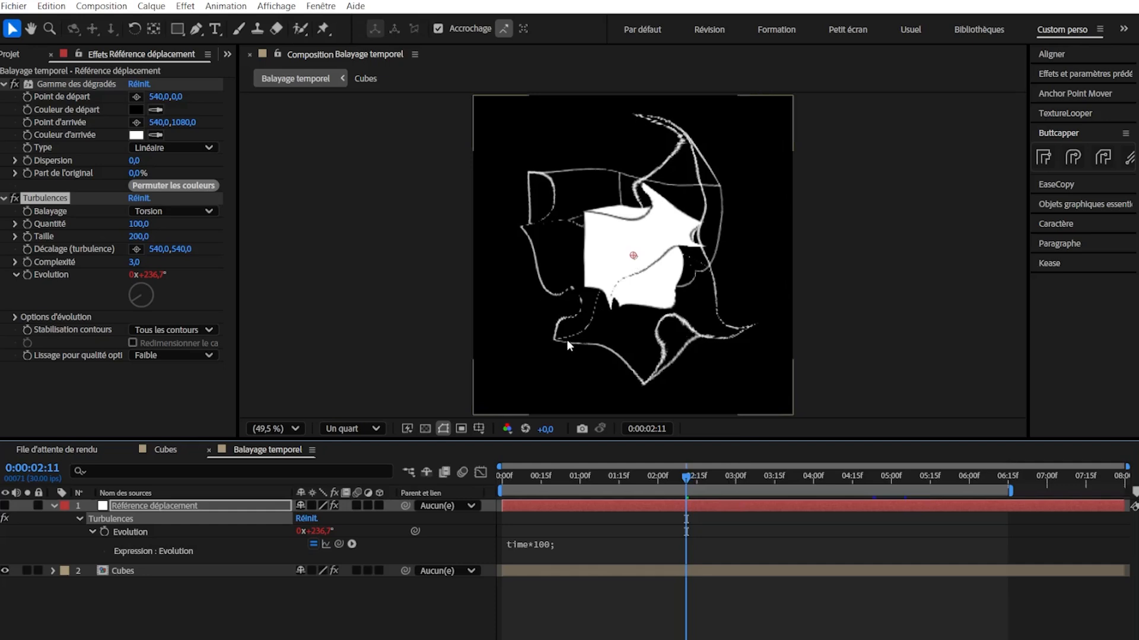
- Remove Turbulences from the Référence déplacement layer, using a linear gradient from 0,540 to 1080,540, and preview the cubes
{"action": "key", "text": "Delete"}
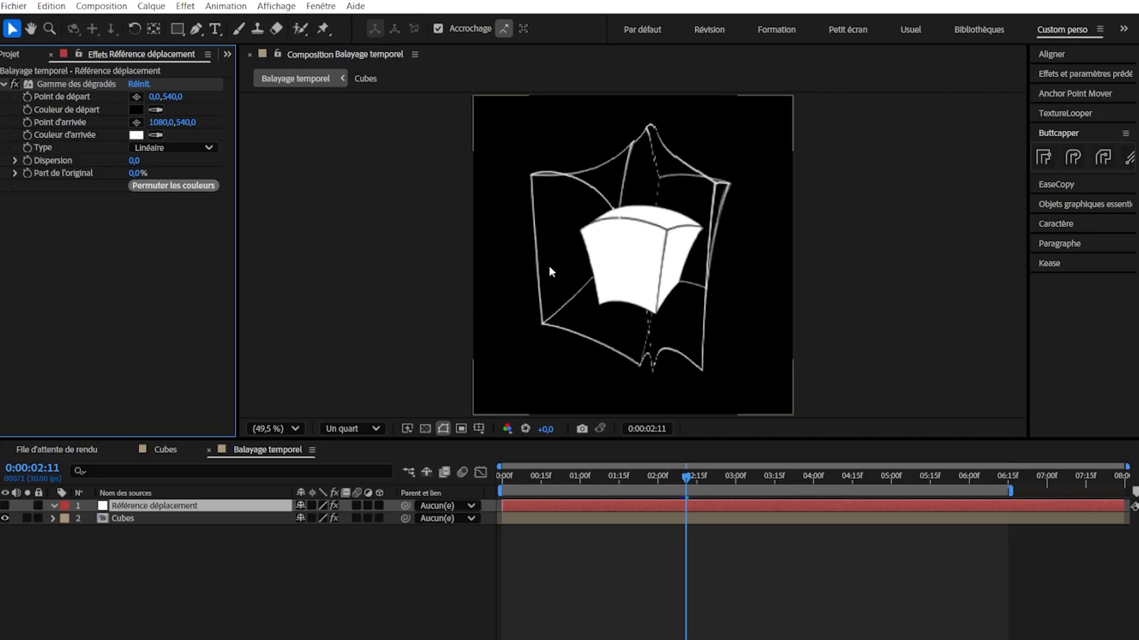
{"action": "left_click", "coordinate": [620, 471]}
{"action": "key", "text": "space"}
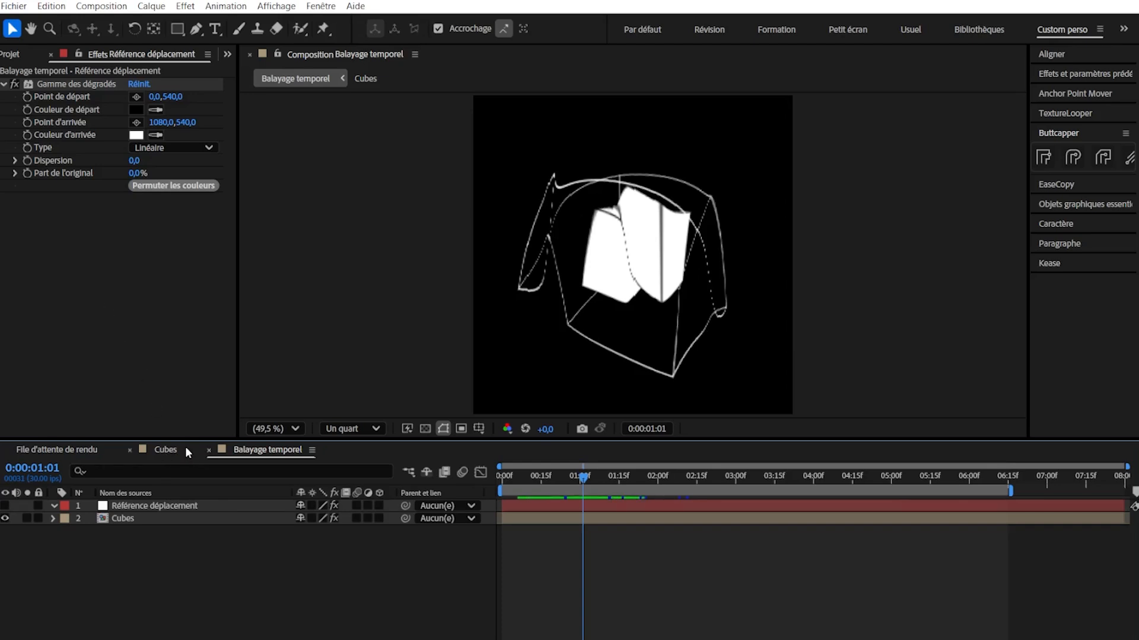
- Compare with the Cubes composition and set the Fréquence of Balayage temporel on the Cubes layer to 3600
{"action": "left_click", "coordinate": [161, 449]}
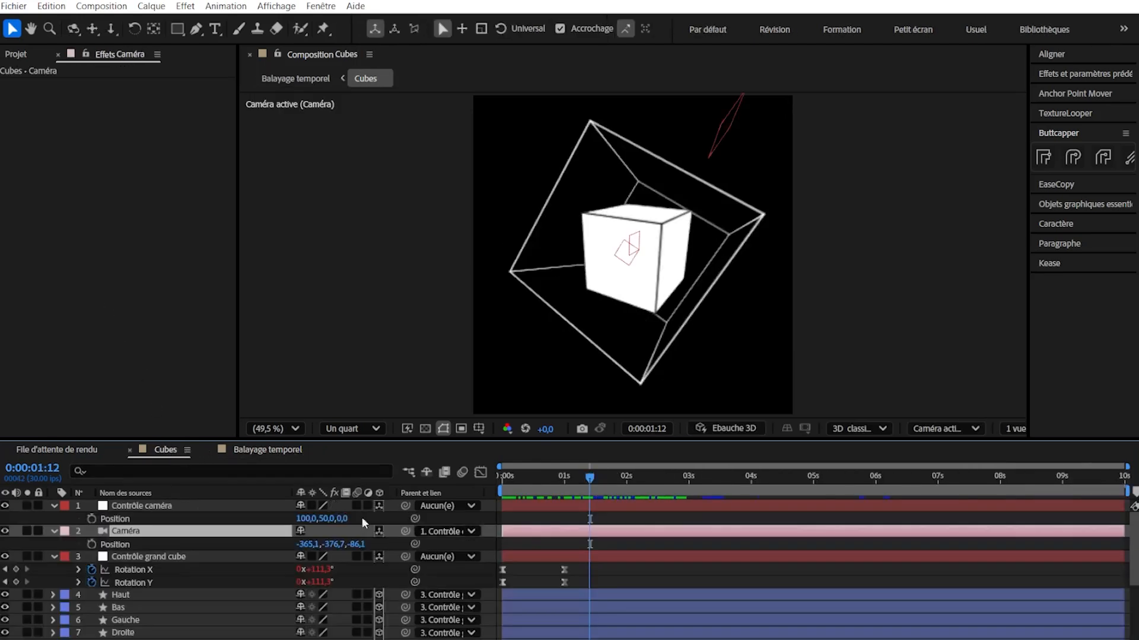
{"action": "left_click", "coordinate": [279, 453]}
{"action": "type", "text": "3600"}
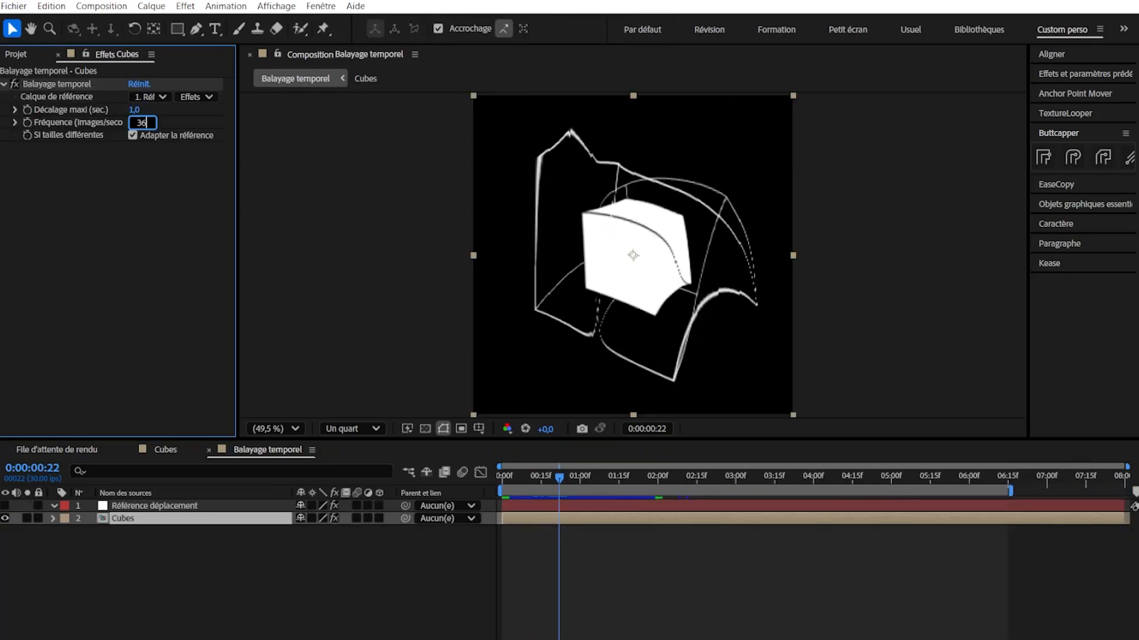
{"action": "key", "text": "Return"}
{"action": "left_click", "coordinate": [16, 54]}
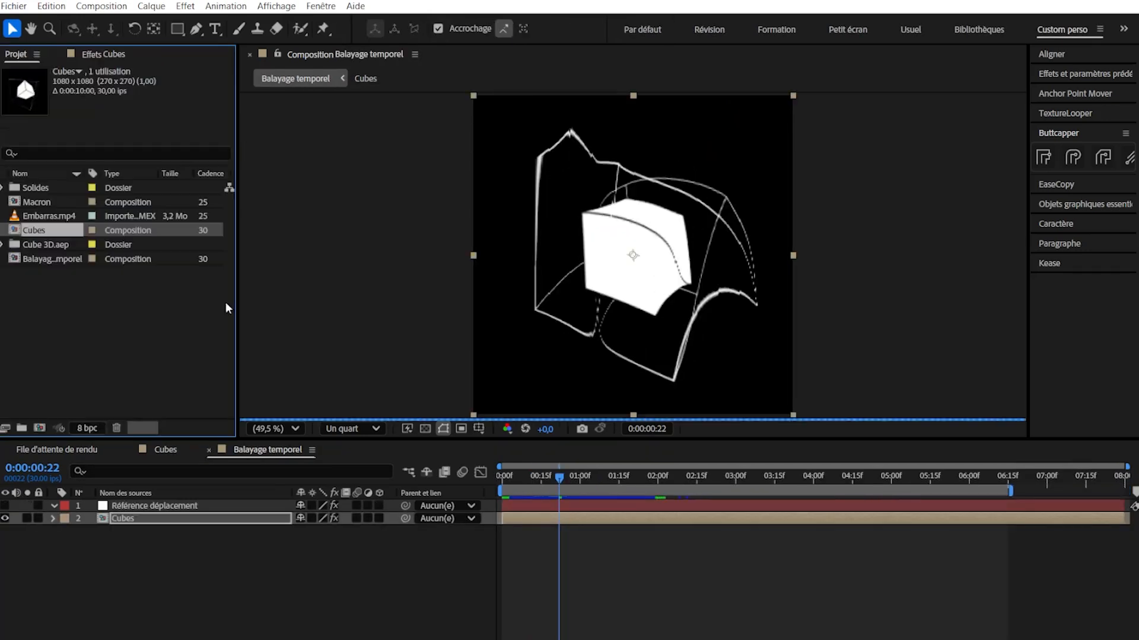
{"action": "key", "text": "F3"}
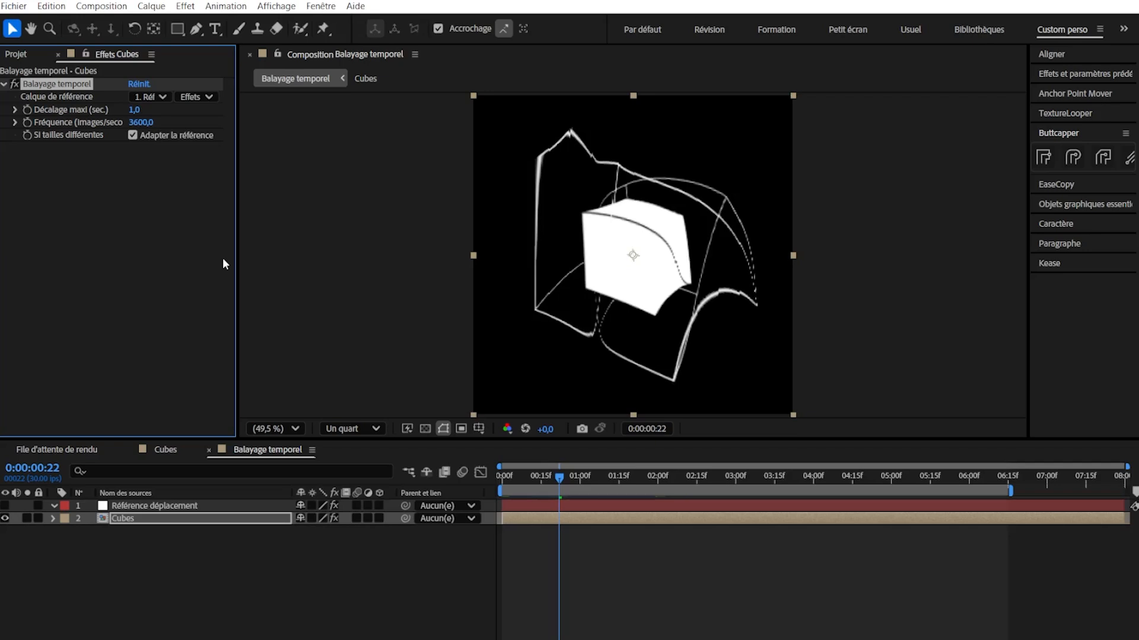
- Move to 0:00:03:23 in the Texturé composition and play back the textured cube animation
{"action": "key", "text": "ctrl+0"}
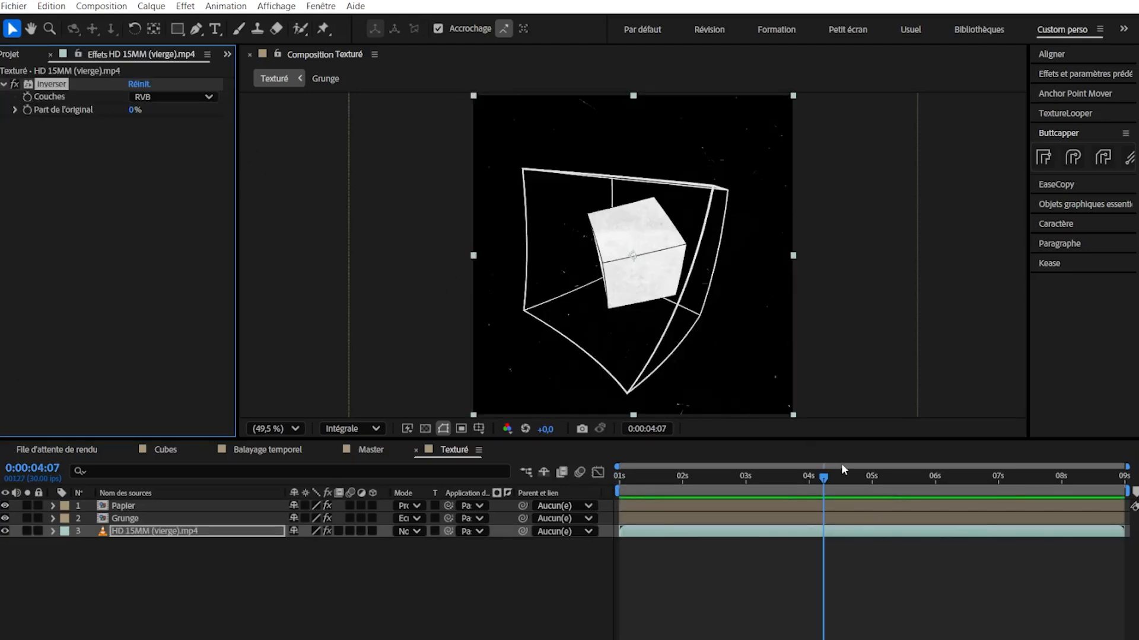
{"action": "left_click_drag", "start_coordinate": [824, 477], "coordinate": [791, 489]}
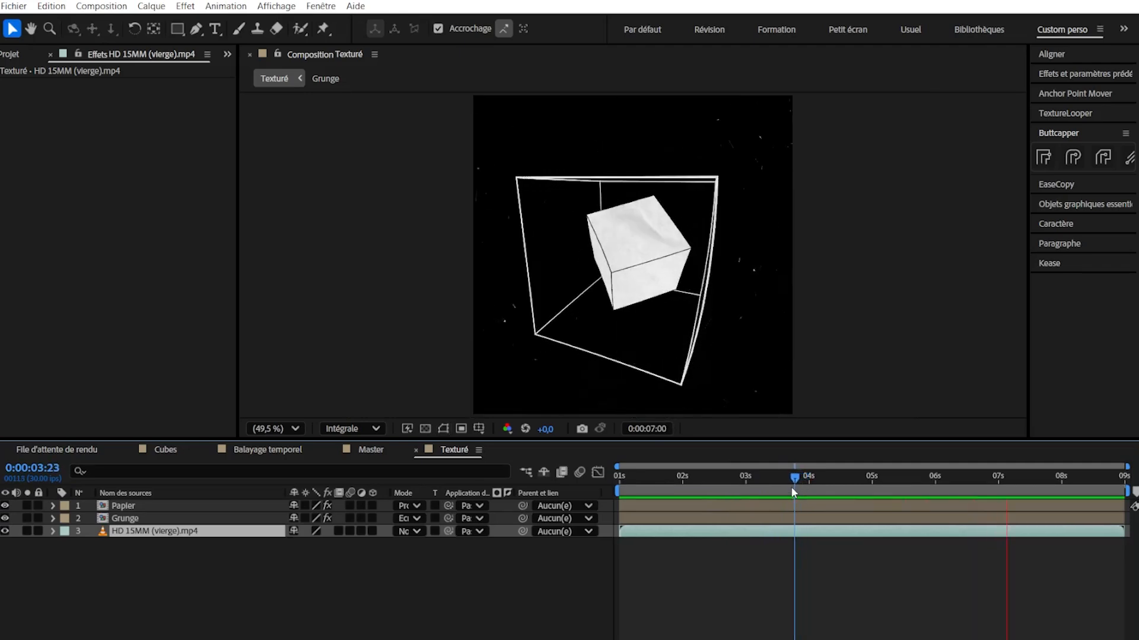